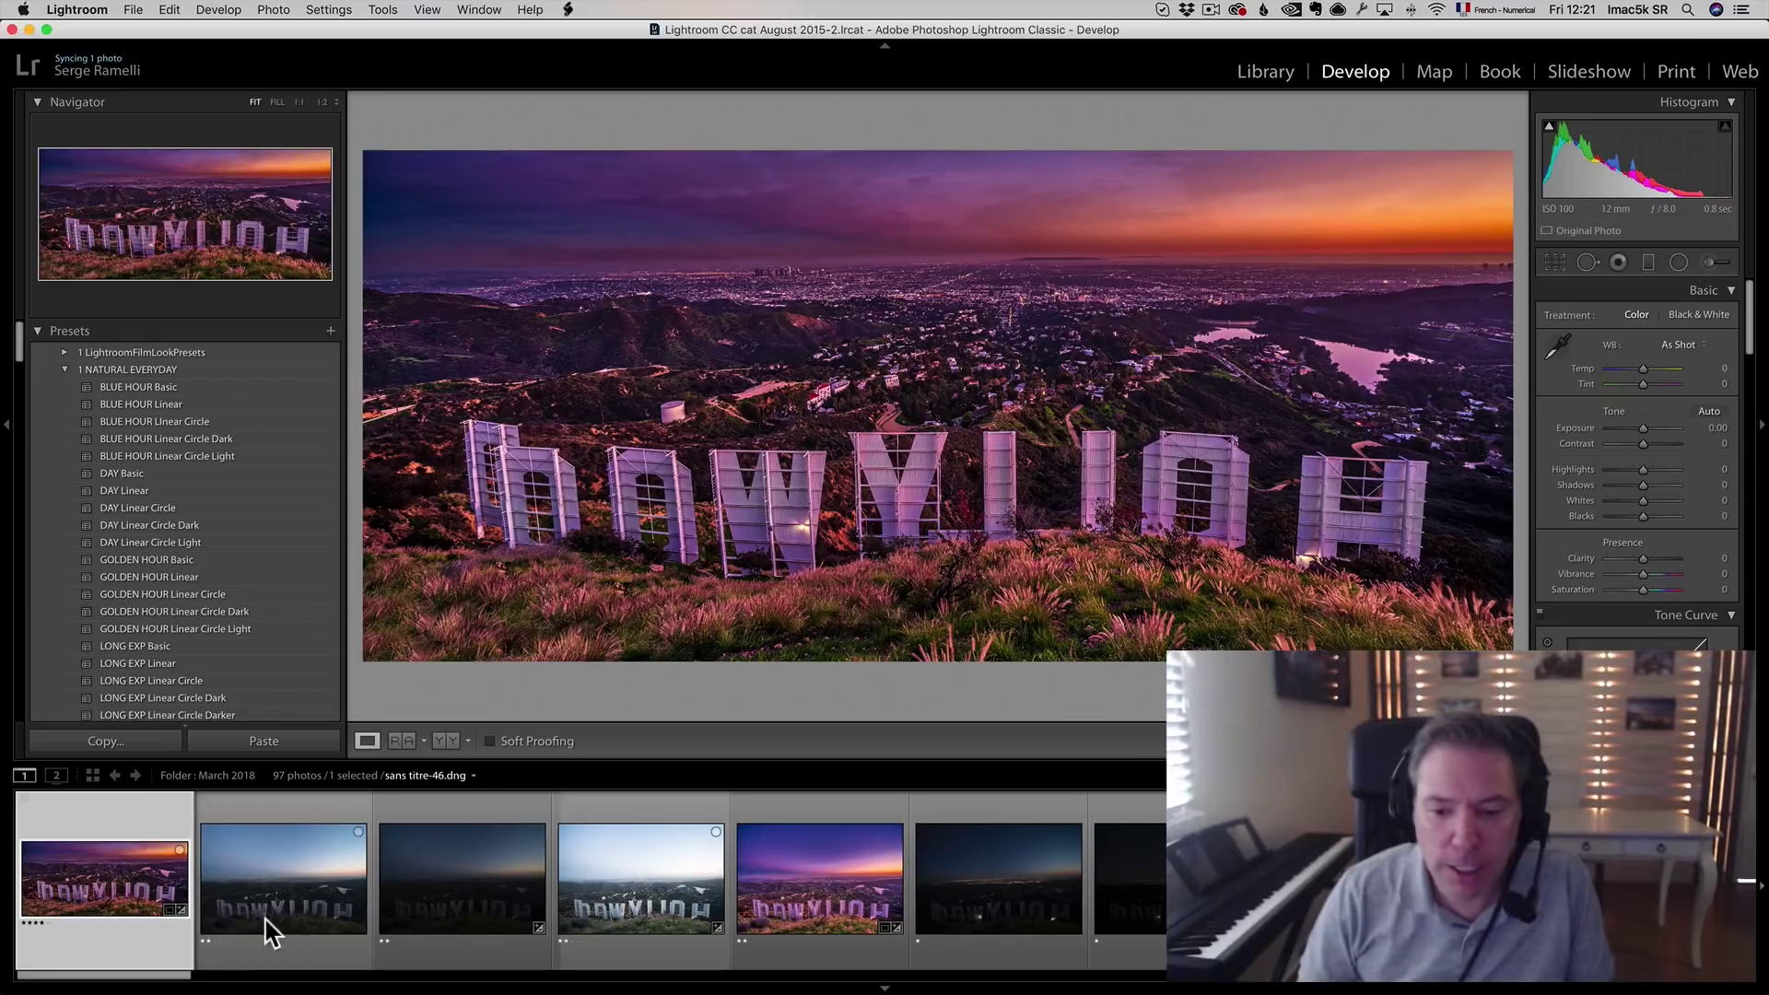
# Review the early frames: sans titre-47, 48, 78, 76, 77 and a brighter blue-hour shot.
pyautogui.click(277, 870)
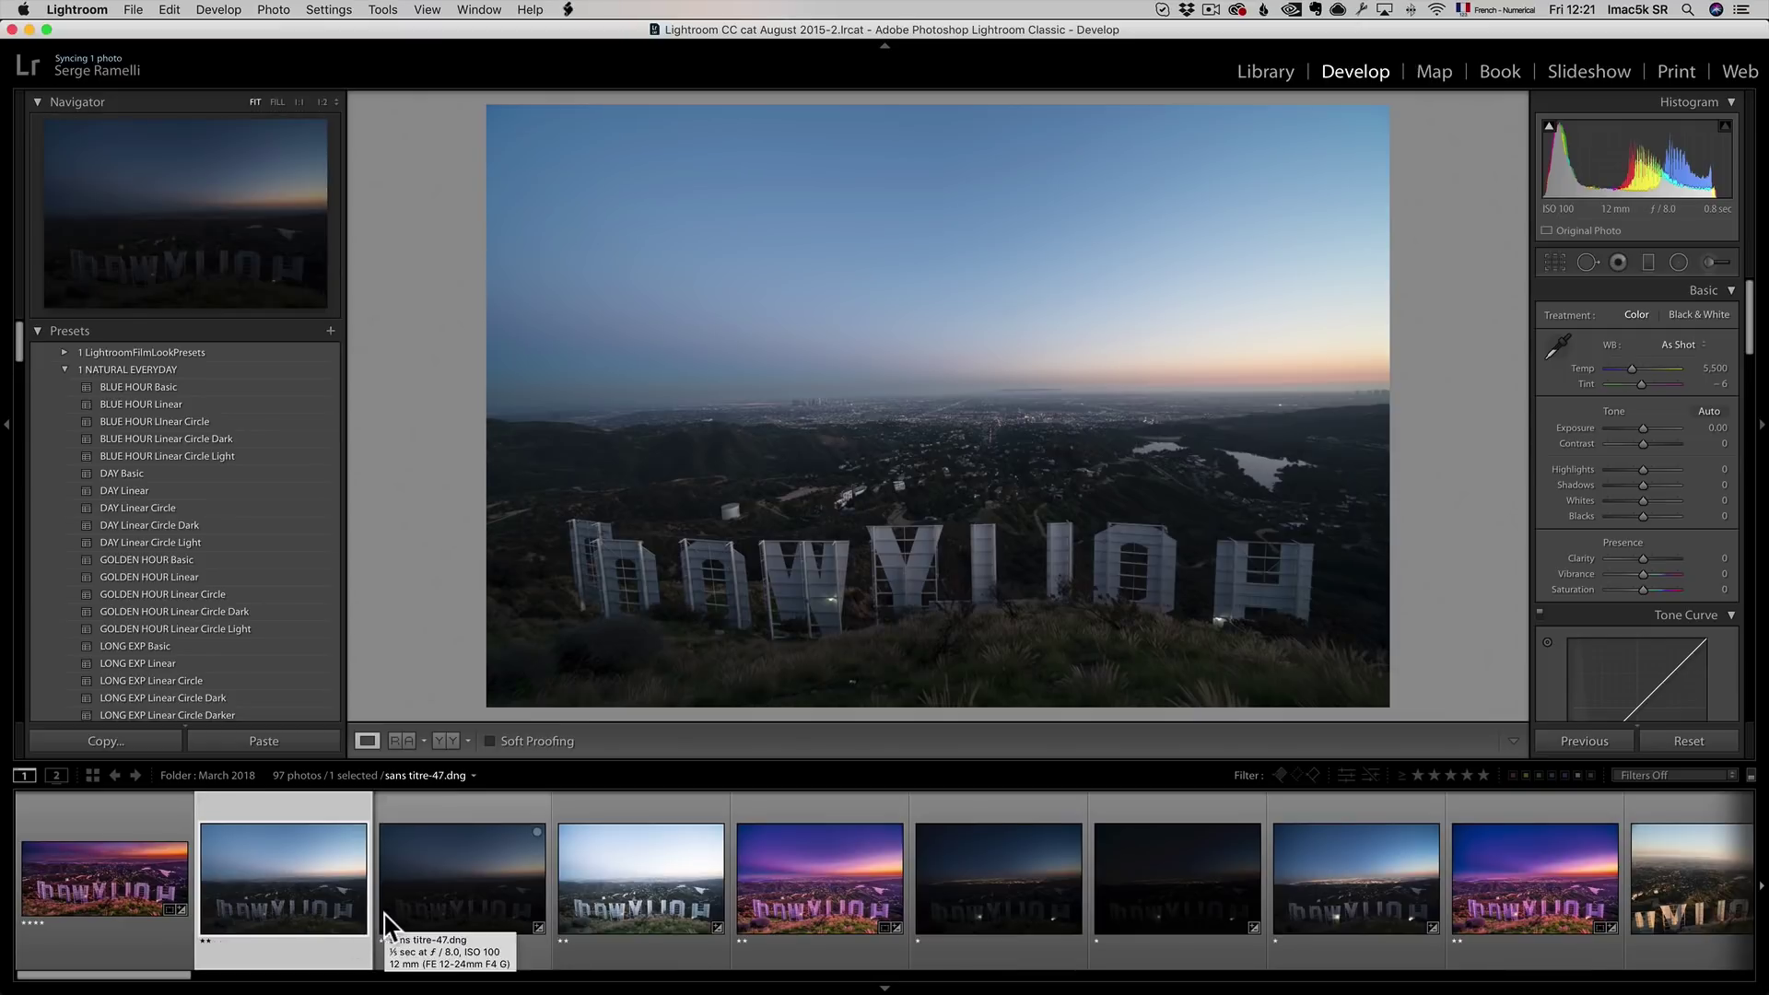
pyautogui.click(441, 905)
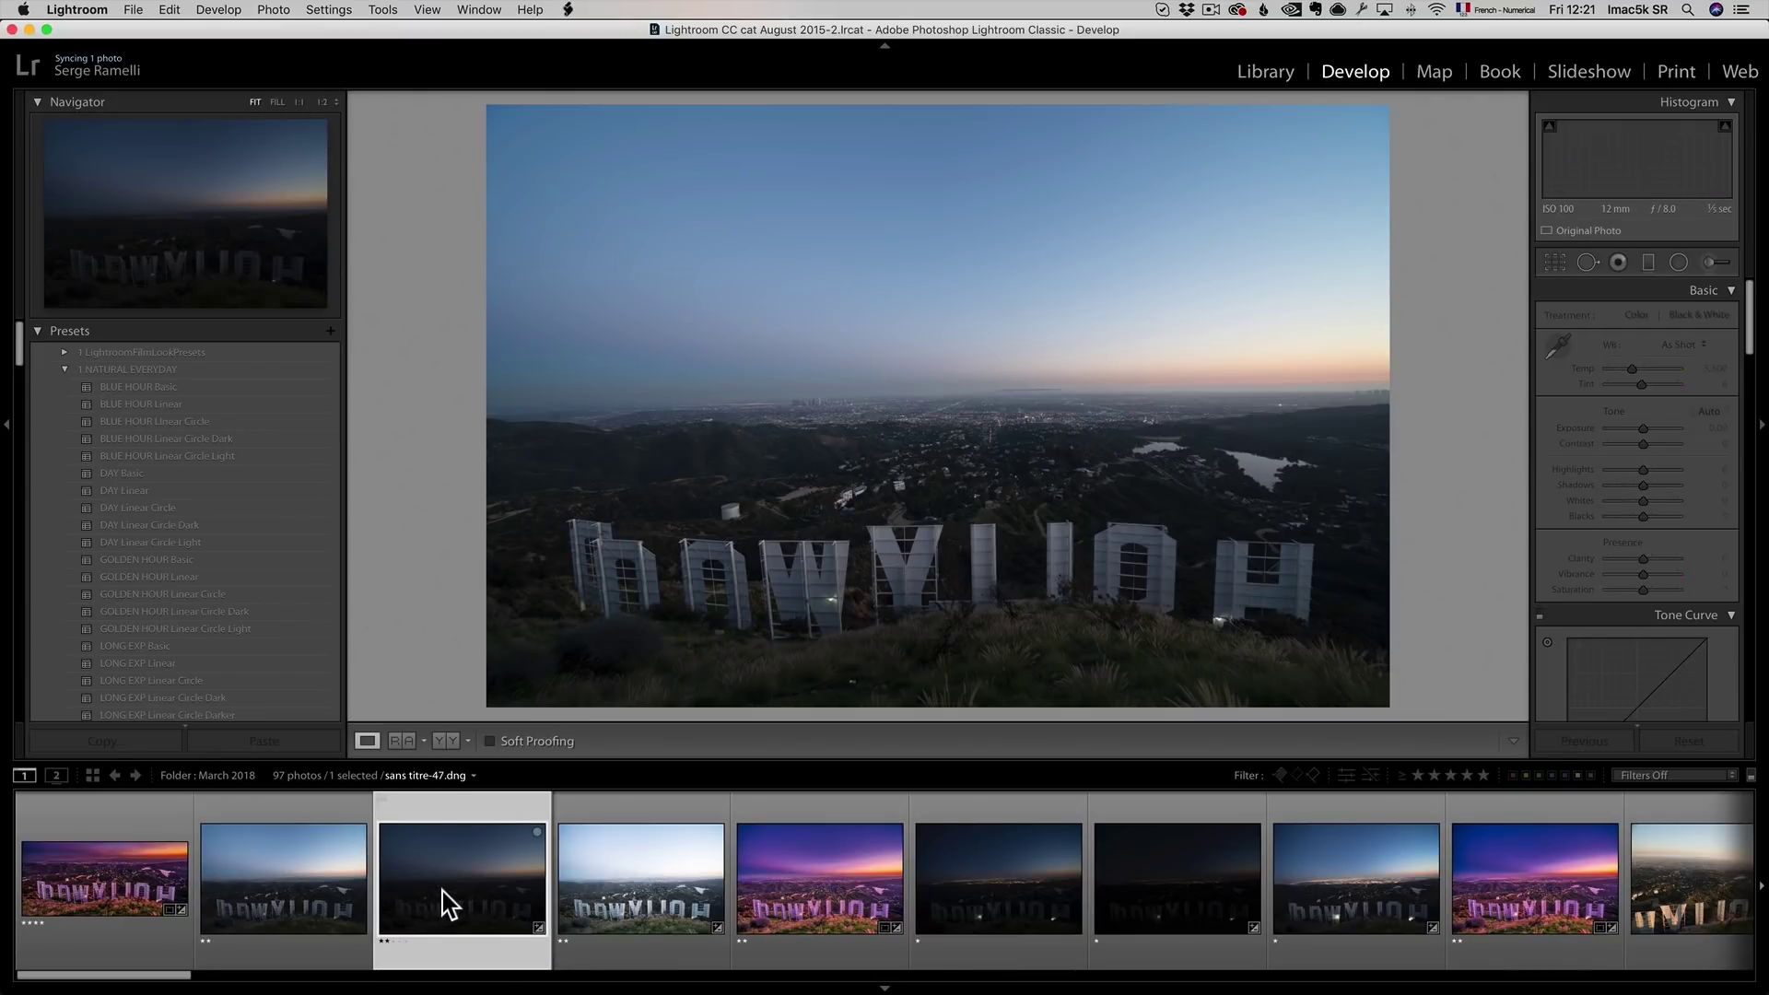
pyautogui.click(635, 889)
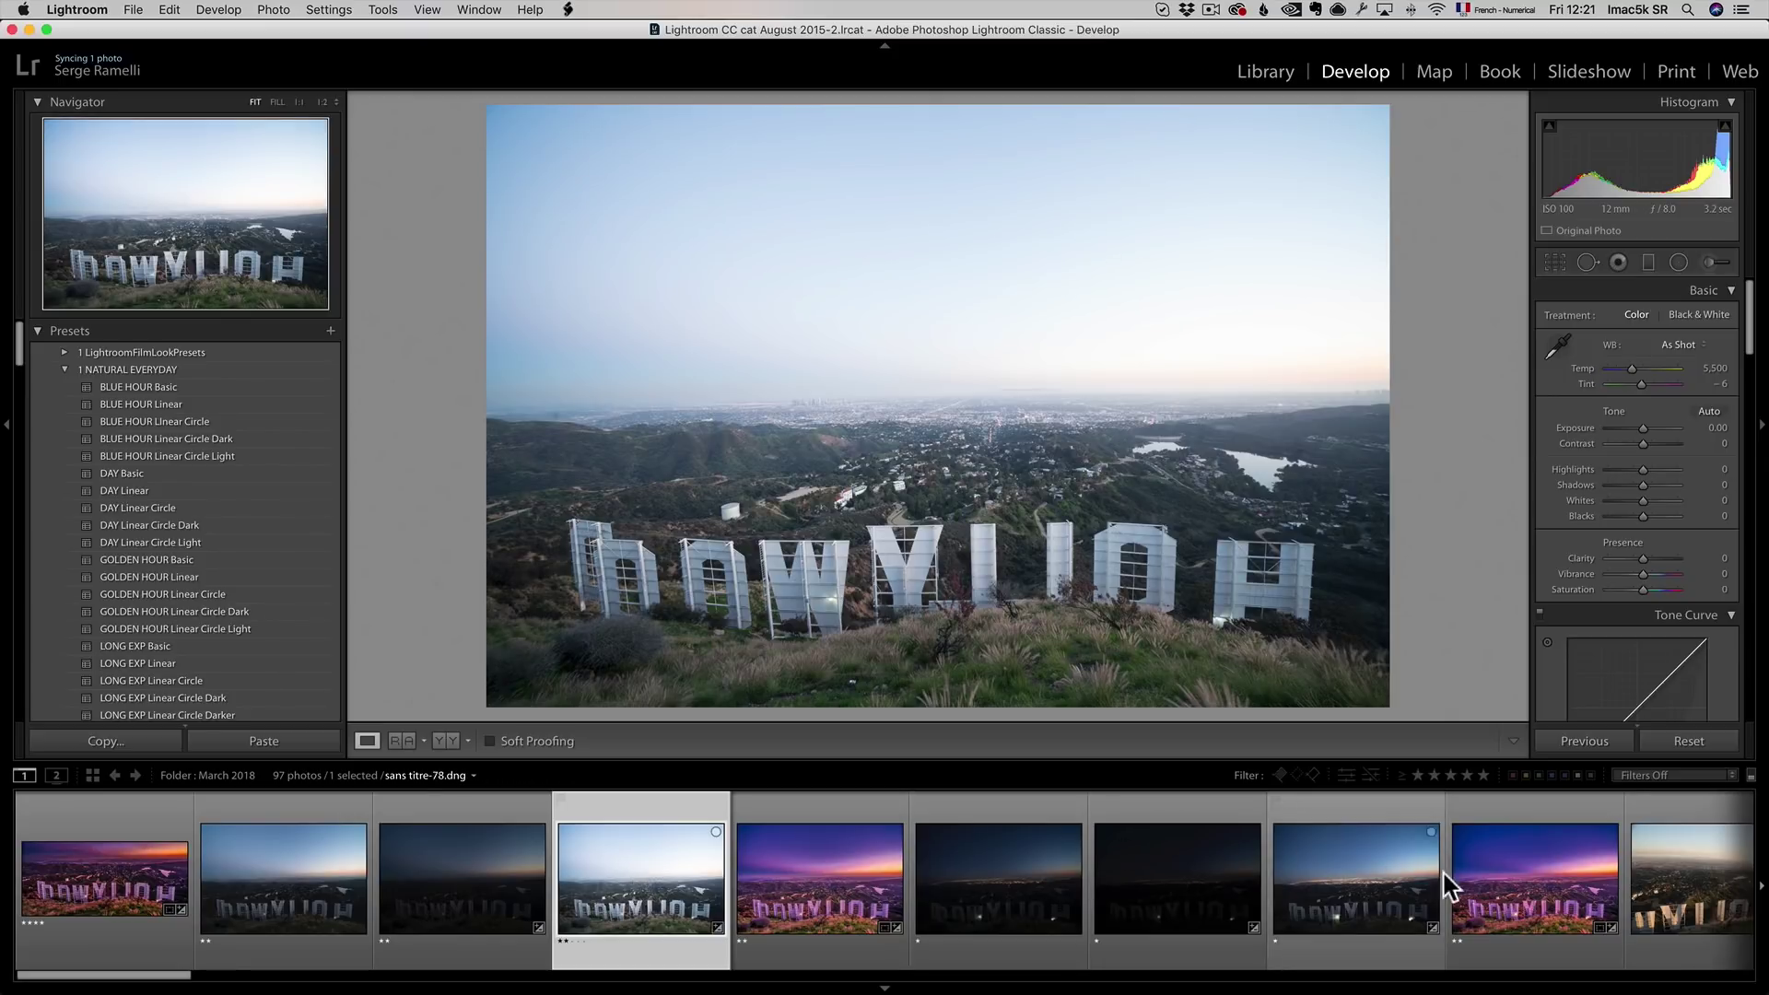
pyautogui.click(1398, 887)
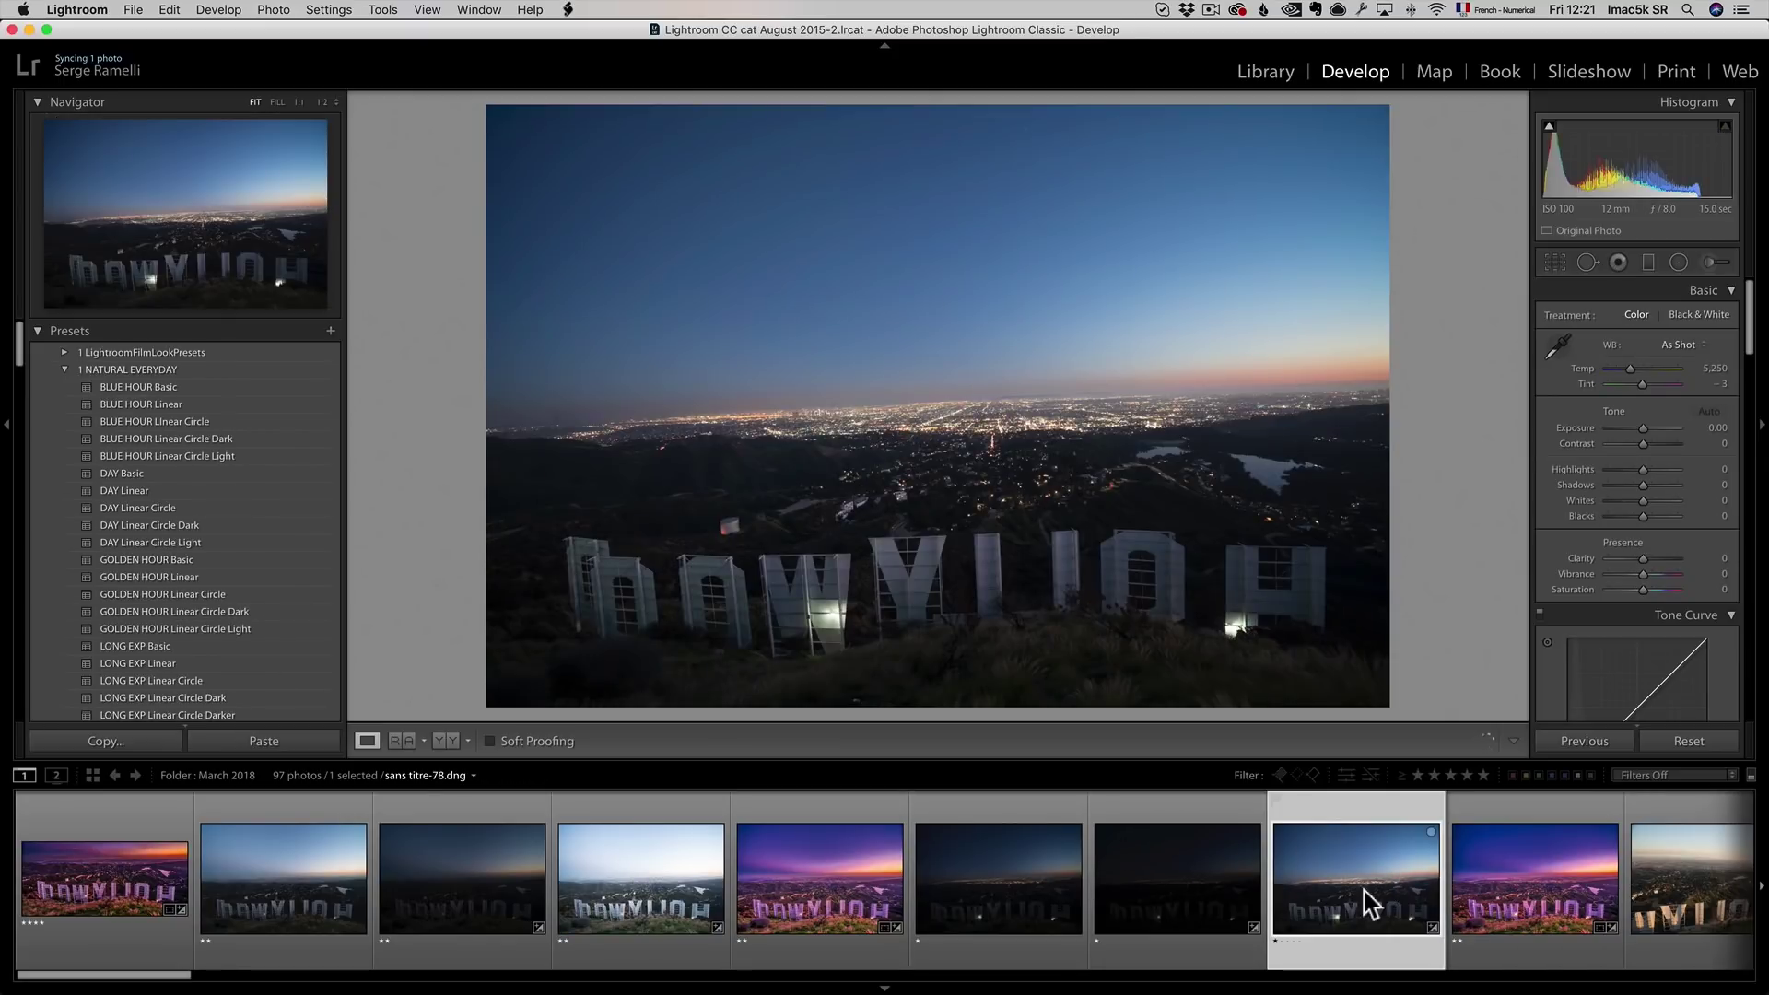
pyautogui.click(1014, 896)
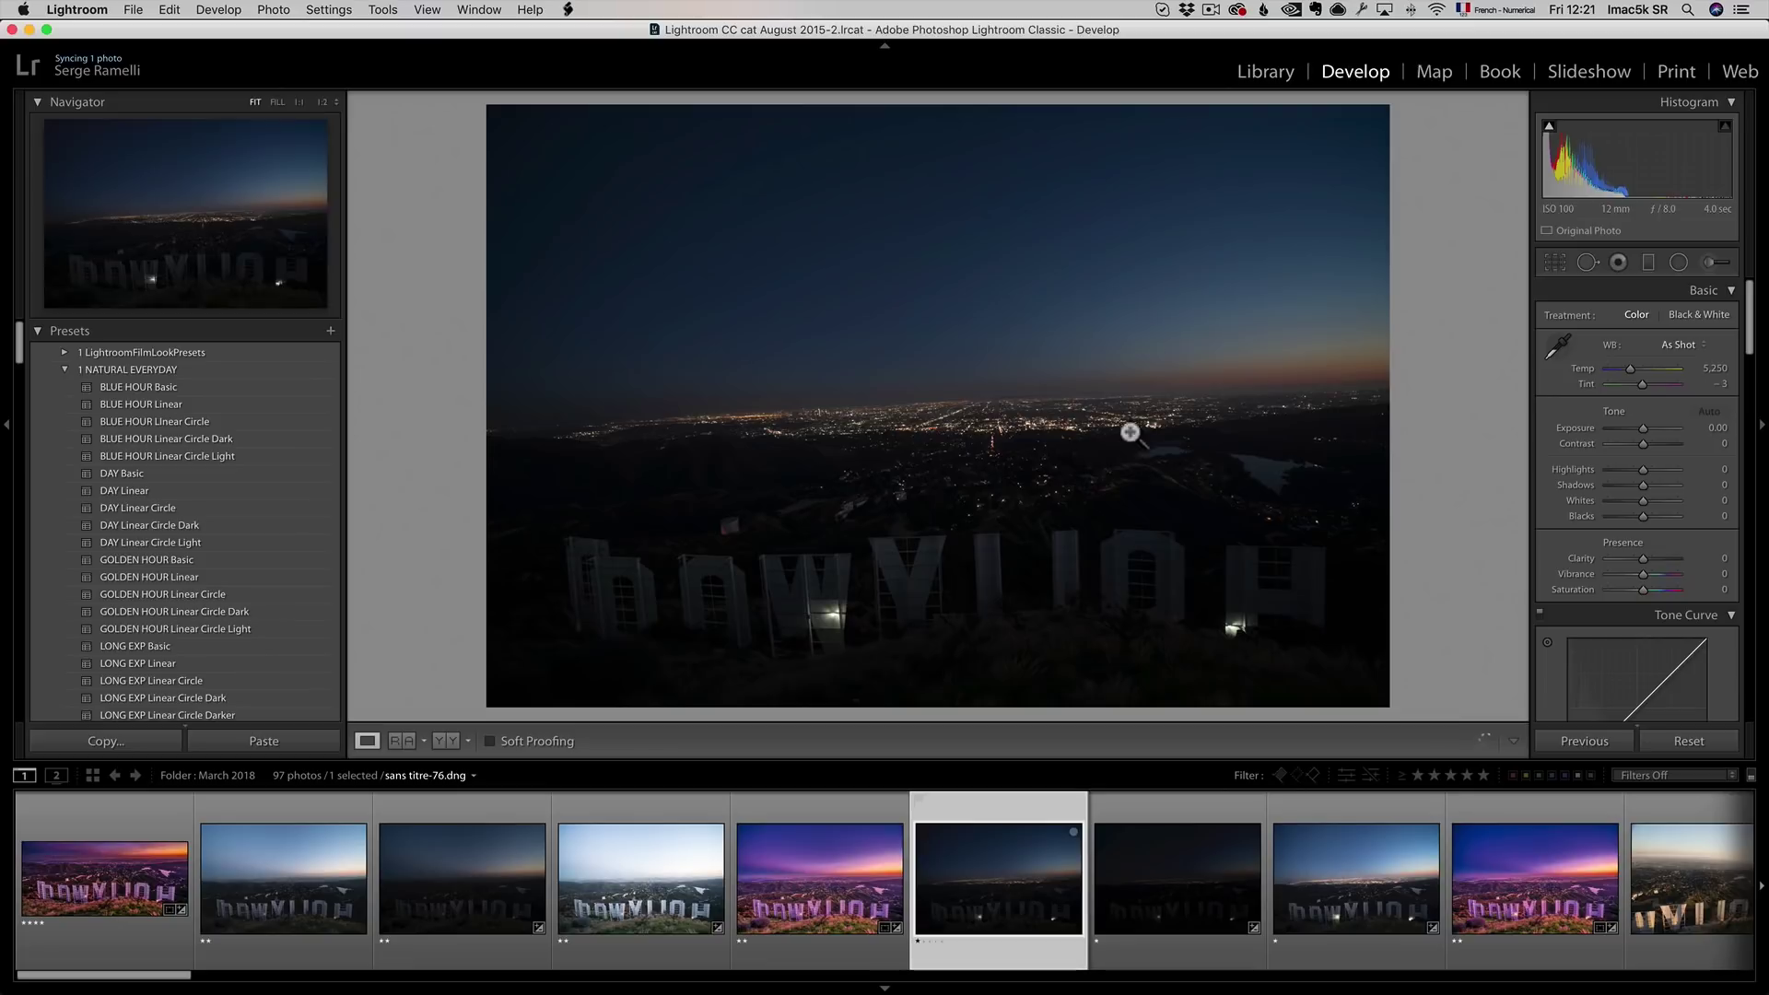
pyautogui.click(1175, 841)
pyautogui.click(1381, 856)
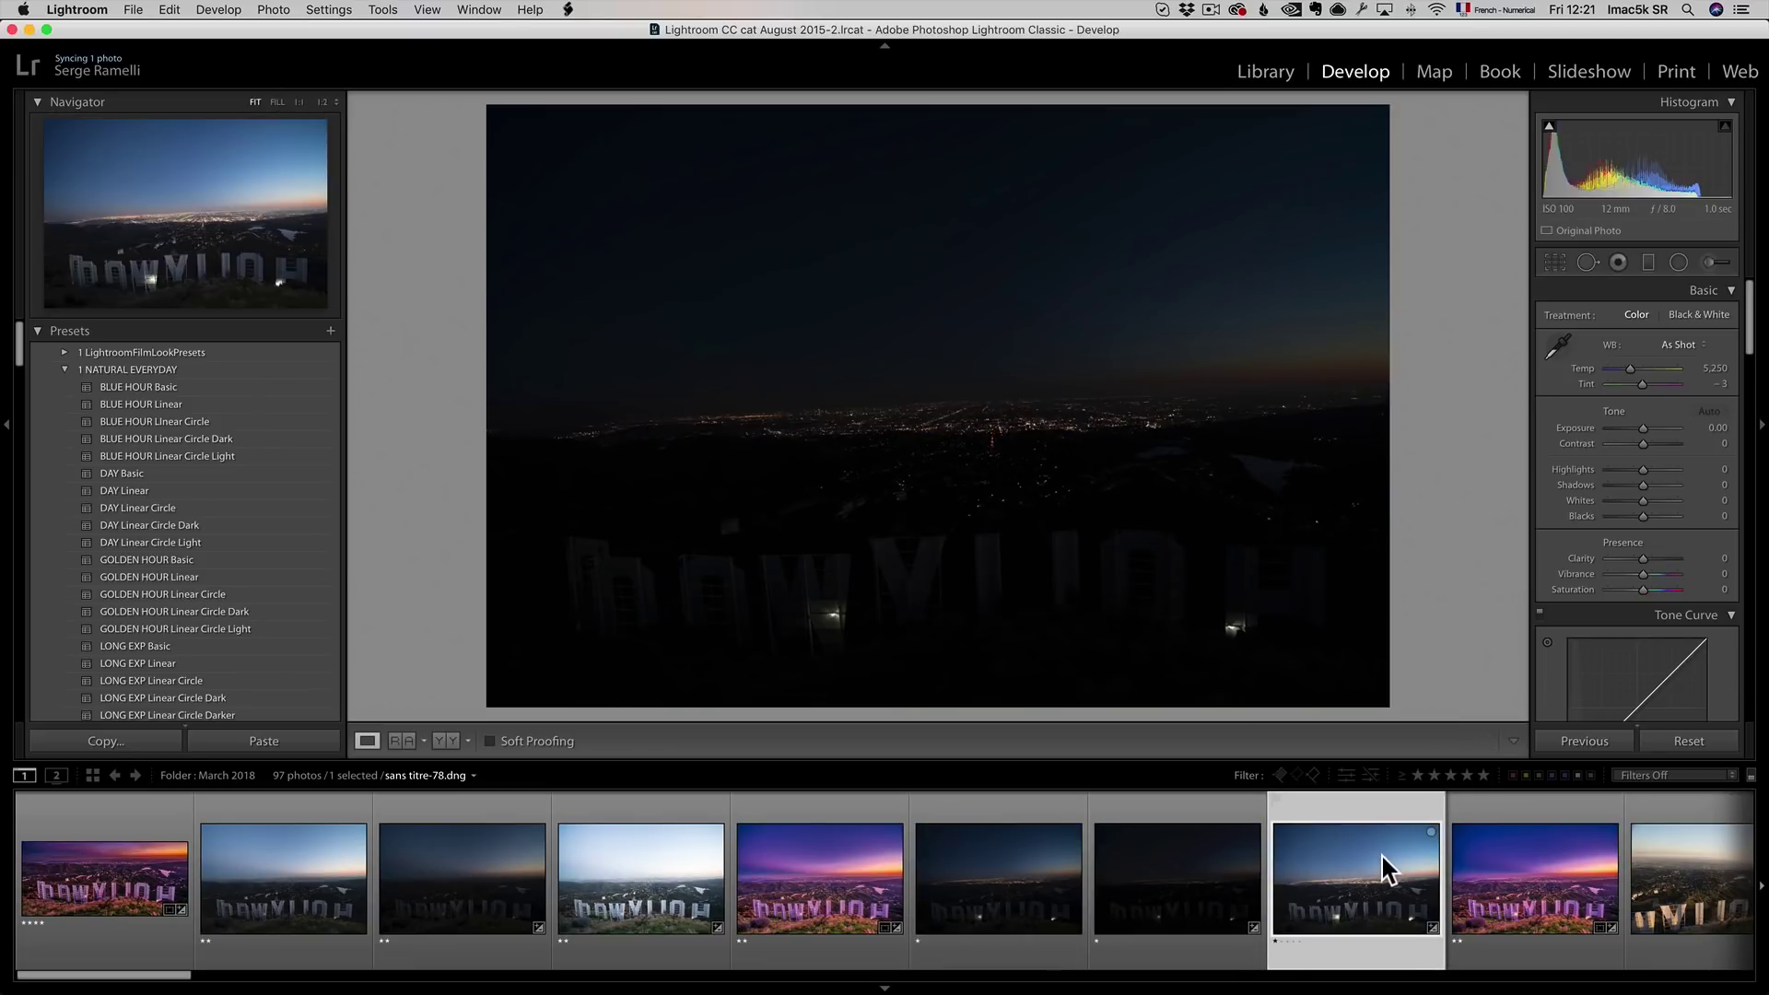
# Move further along the filmstrip to view sans titre-1, sunset sans titre-4 and sans titre-23-Panorama.
pyautogui.moveTo(178, 975); pyautogui.dragTo(170, 975)
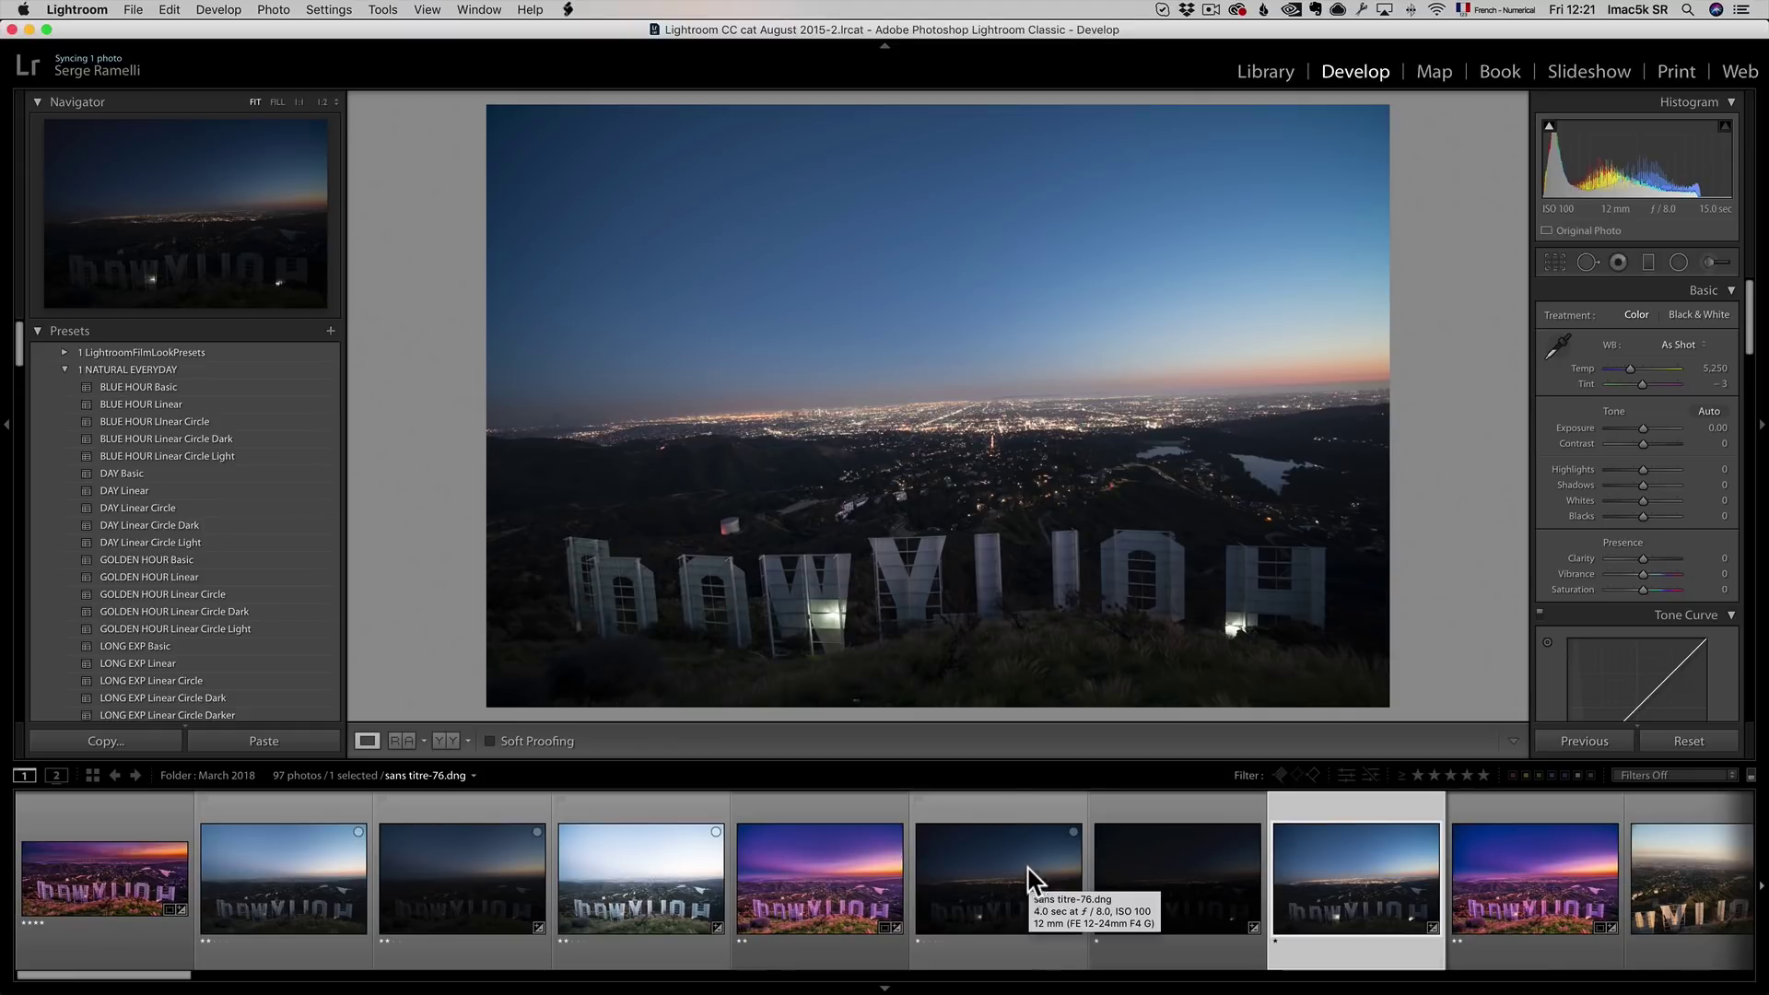
pyautogui.moveTo(217, 979); pyautogui.dragTo(327, 981)
pyautogui.click(365, 933)
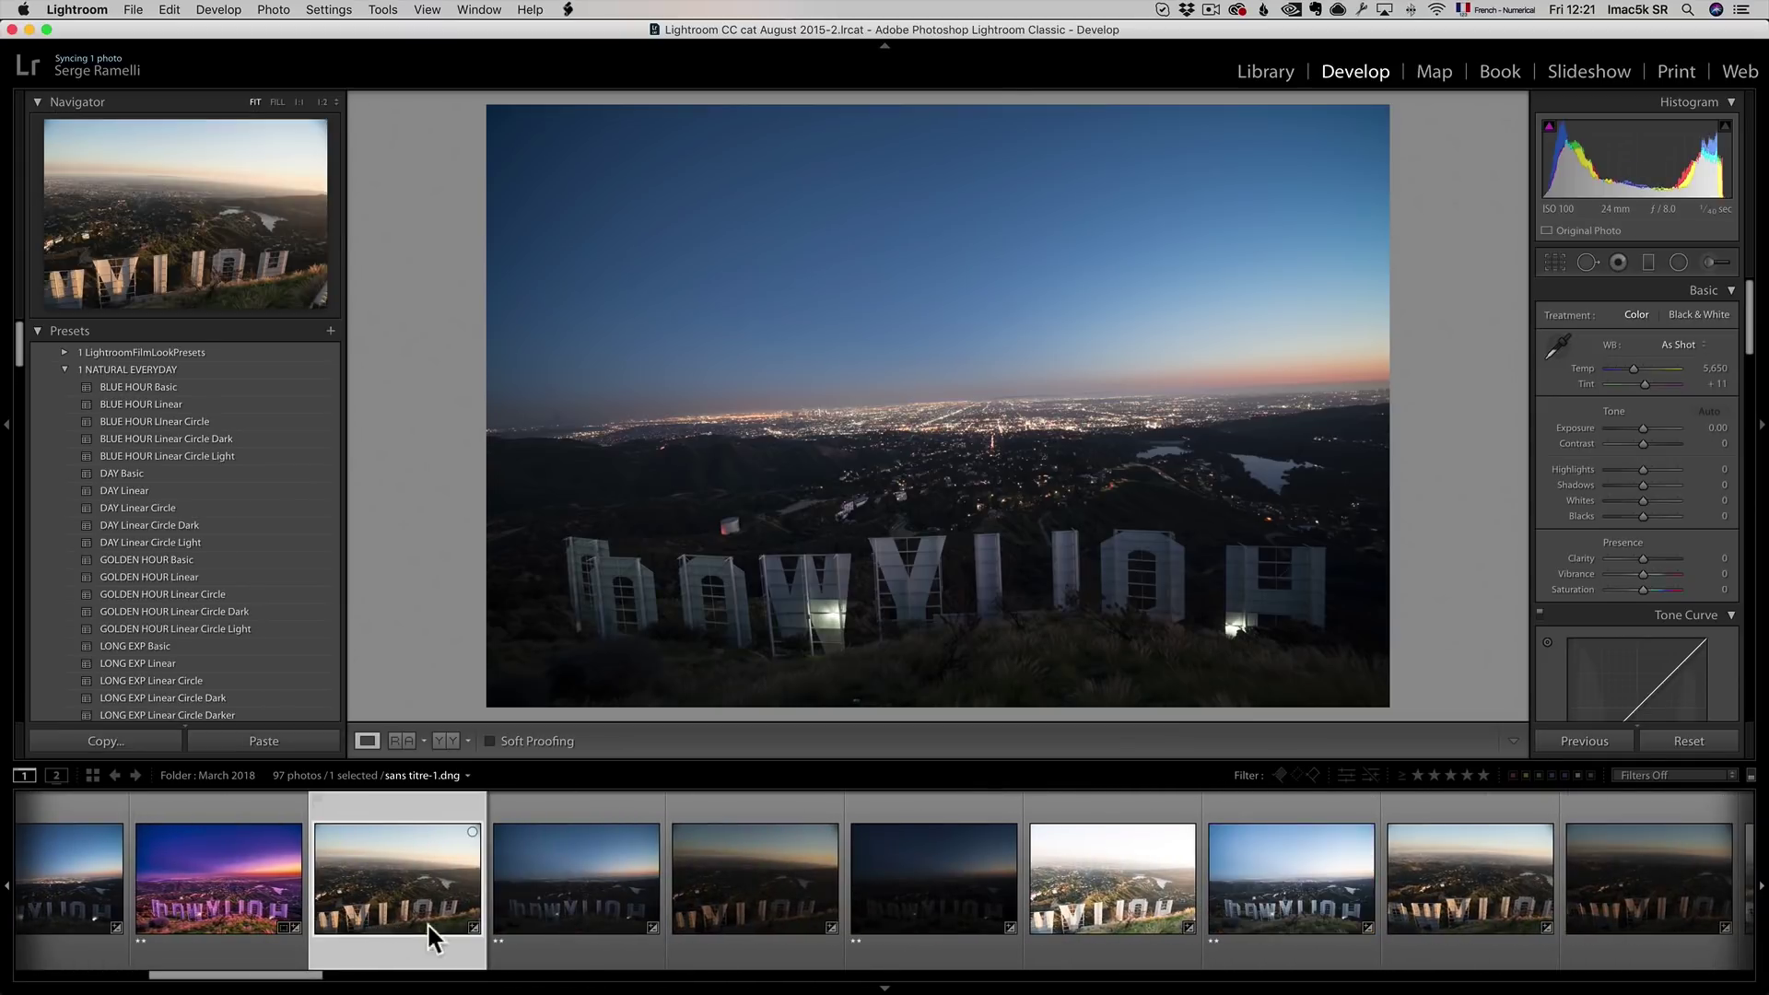
pyautogui.click(1452, 892)
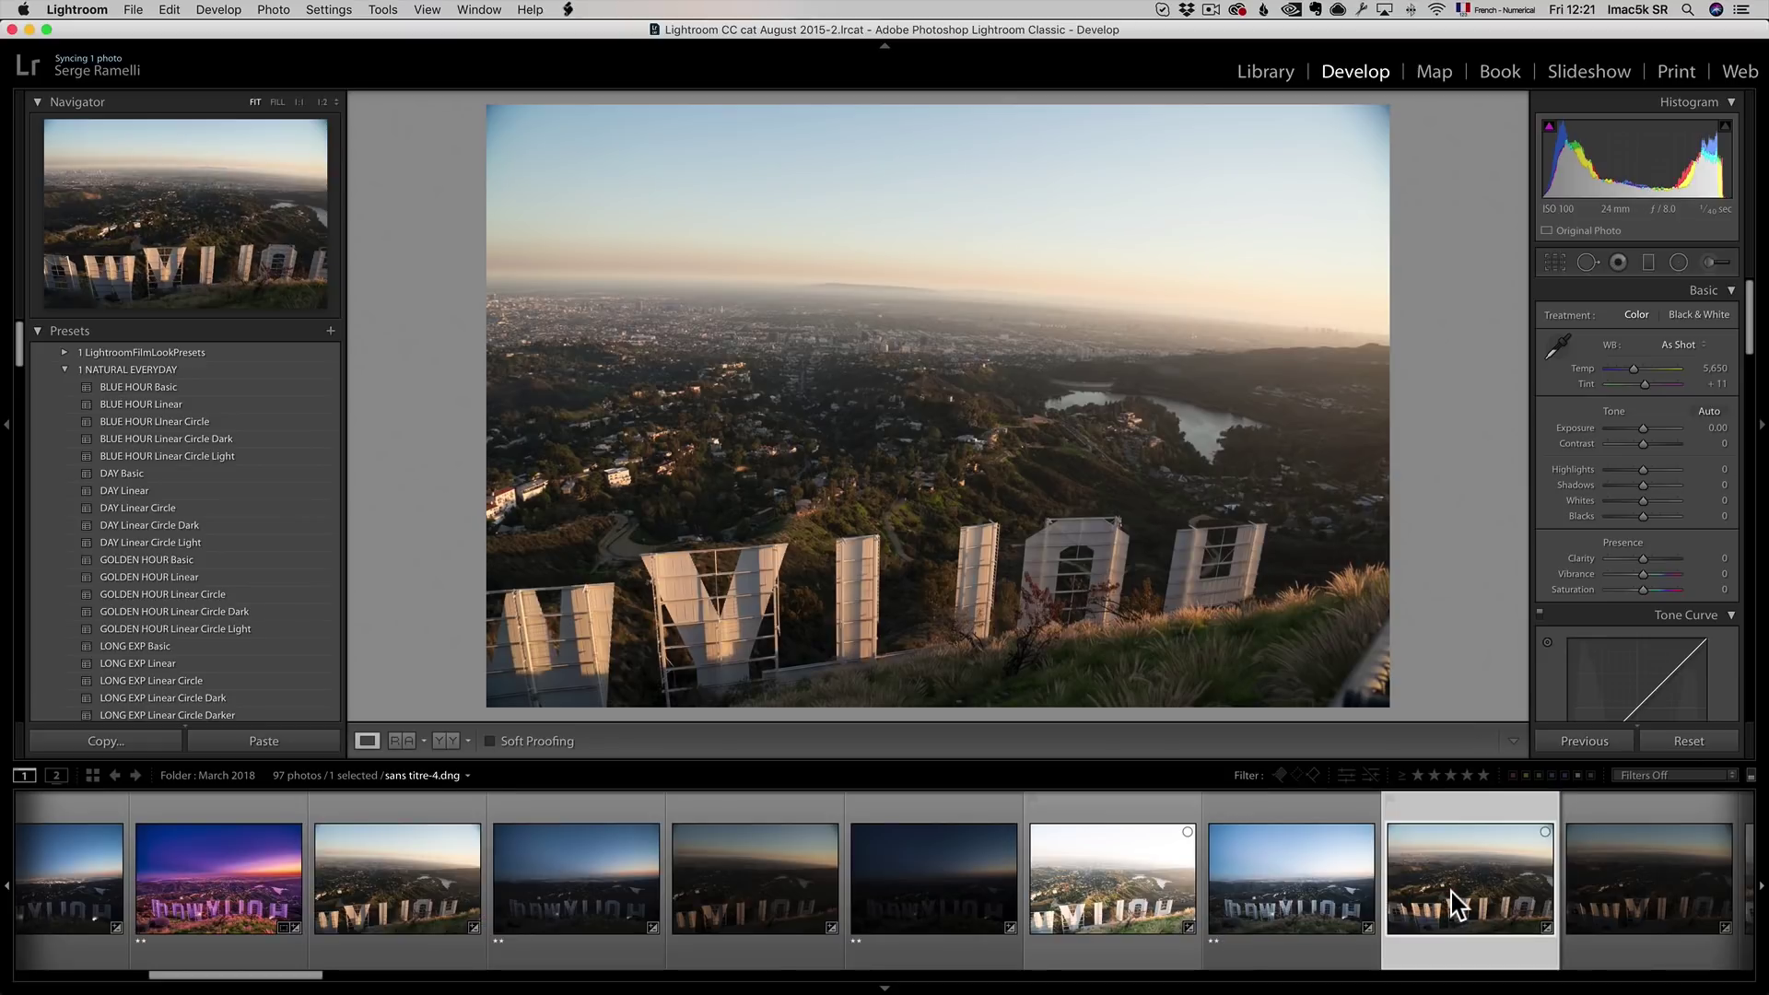
pyautogui.moveTo(316, 982); pyautogui.dragTo(751, 983)
pyautogui.click(896, 892)
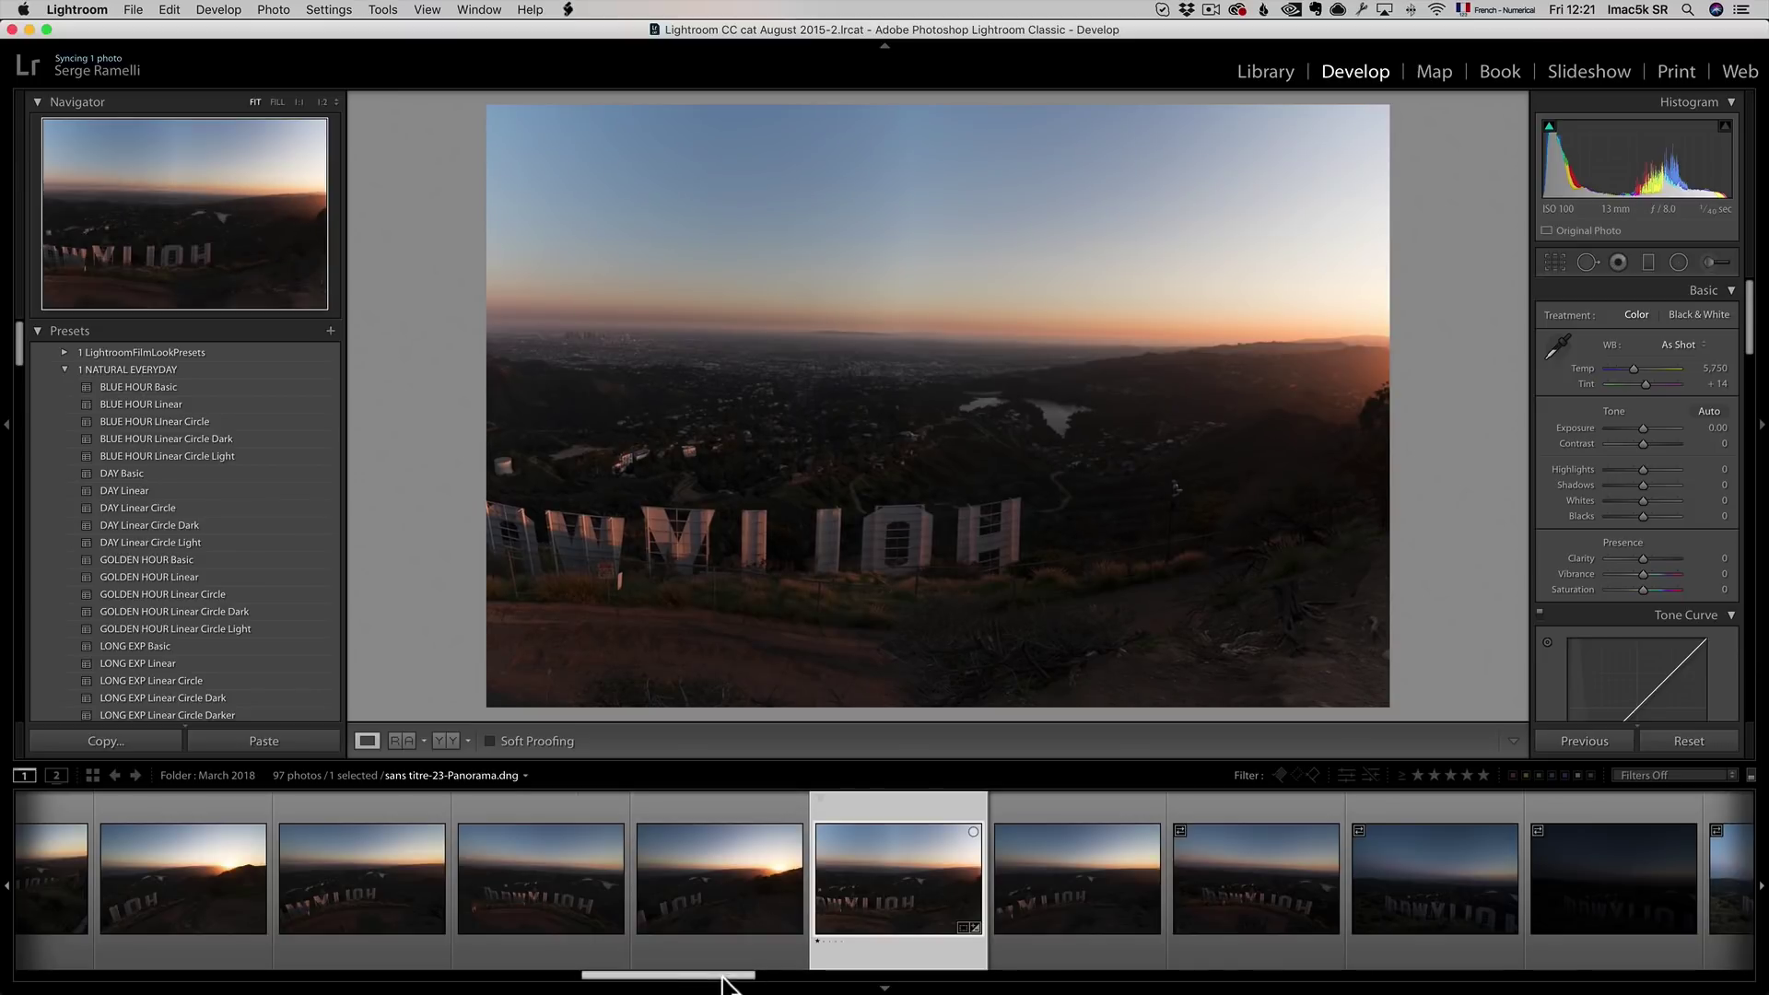
# Step through the vertical shots sans titre-39 and 40, ending on bright sans titre-41.dng.
pyautogui.moveTo(705, 978); pyautogui.dragTo(972, 979)
pyautogui.click(774, 872)
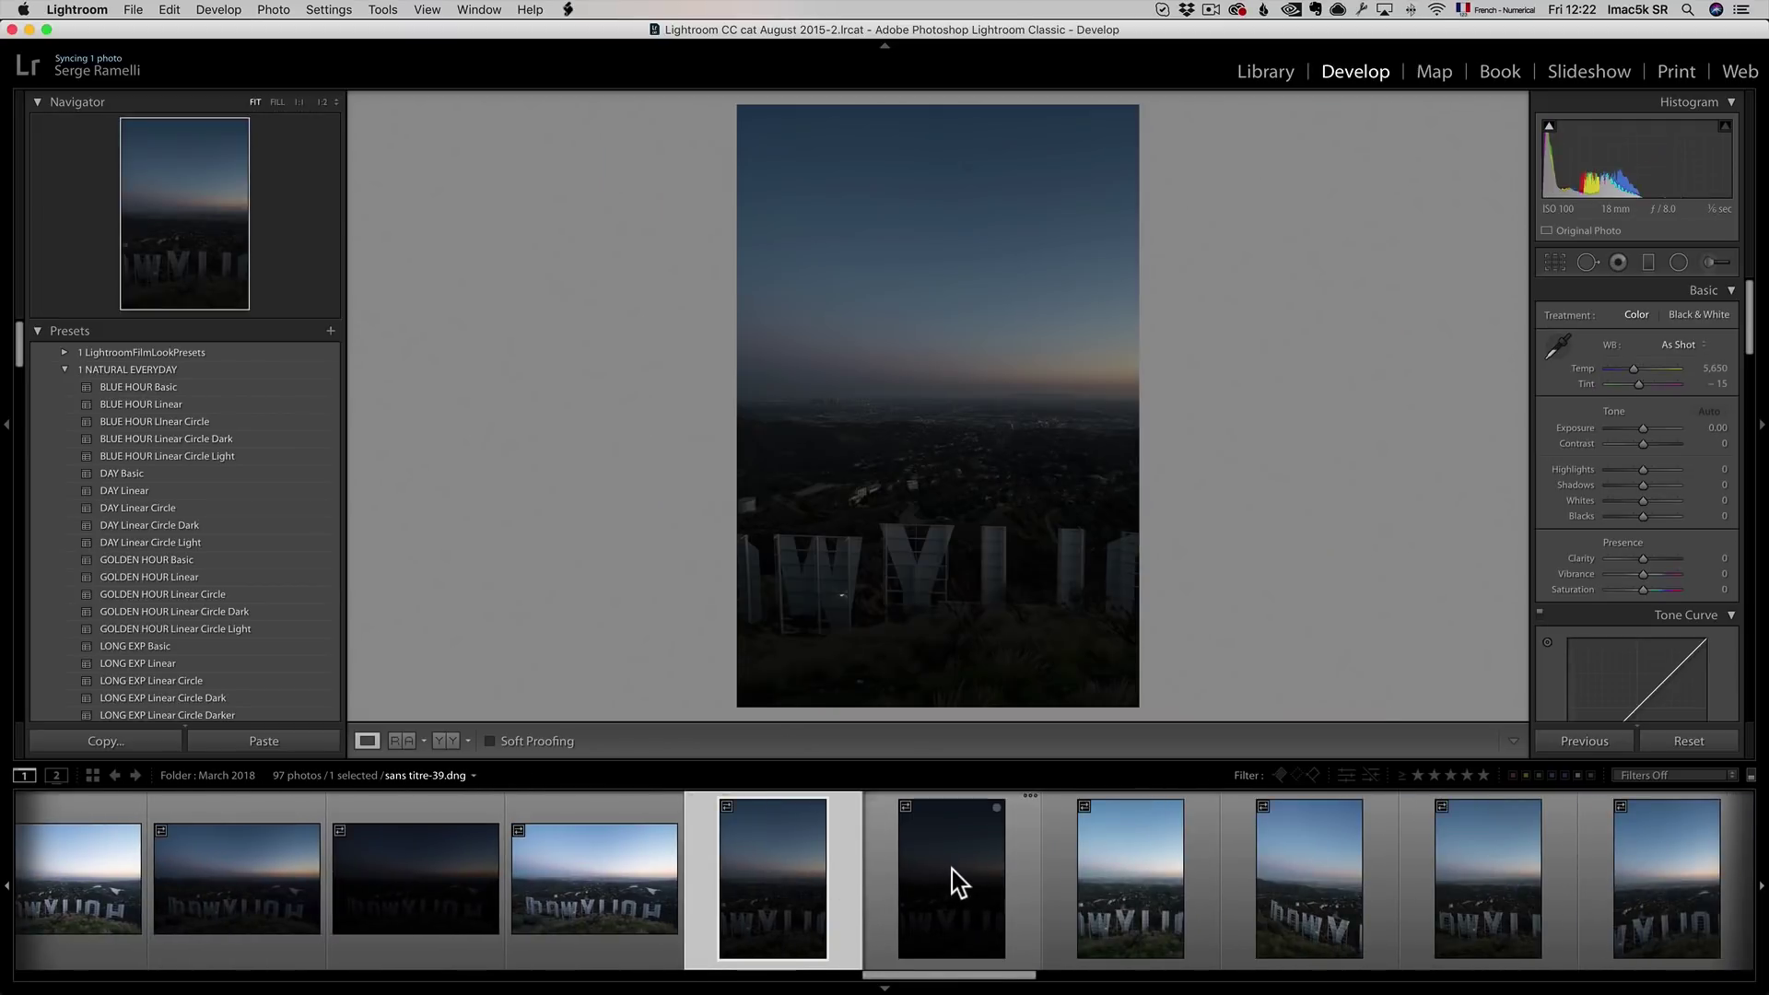
pyautogui.click(954, 870)
pyautogui.click(1106, 877)
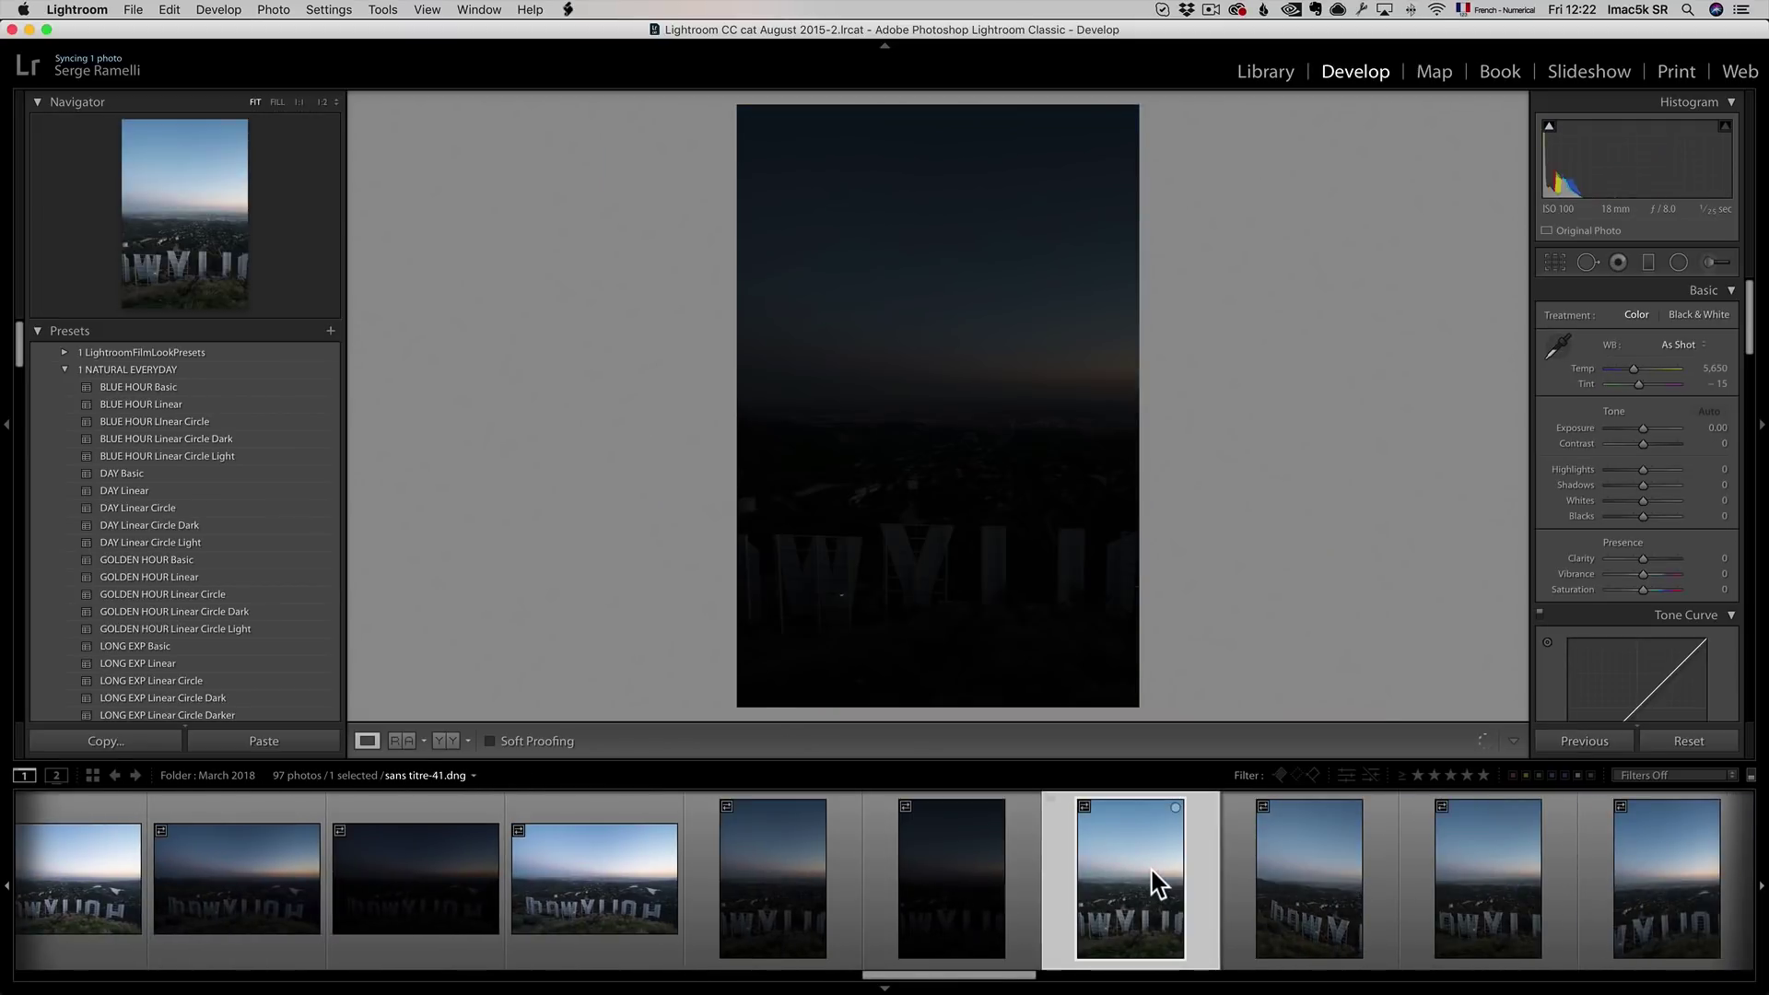
pyautogui.moveTo(1001, 984); pyautogui.dragTo(1718, 960)
# Return to sans titre-41 and filter the filmstrip to photos rated two stars or higher.
pyautogui.click(1456, 809)
pyautogui.press('super+z')
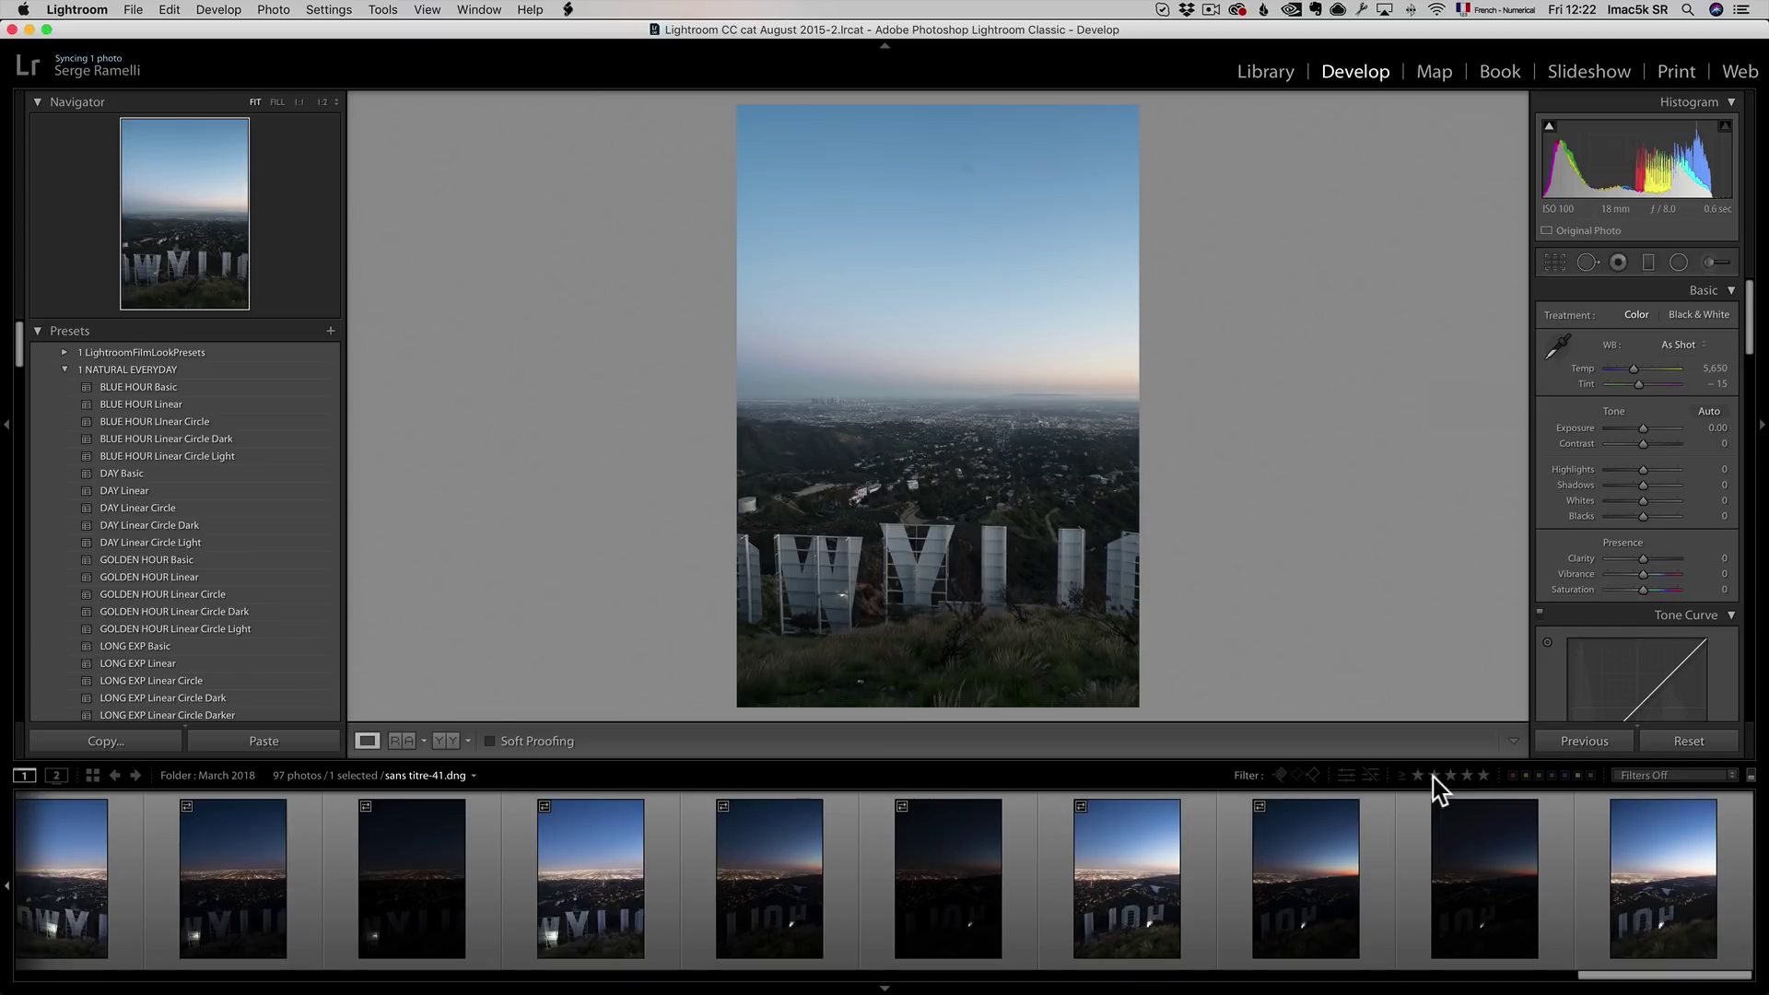
pyautogui.click(1434, 777)
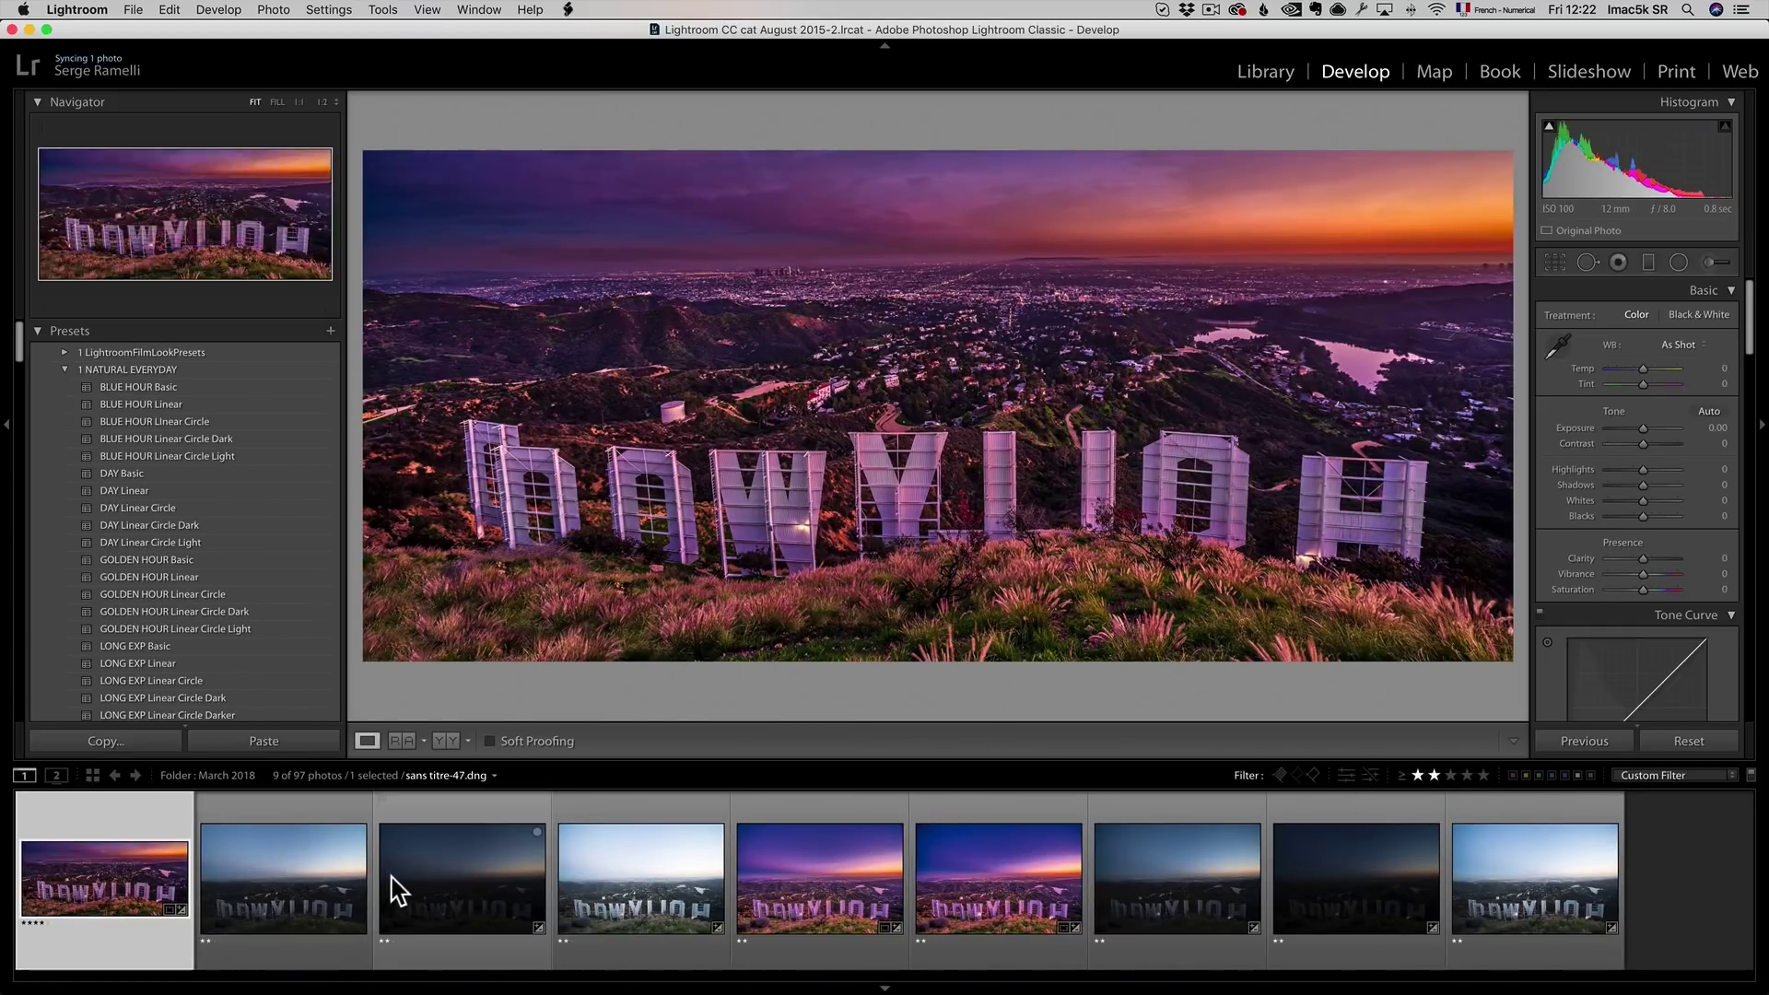
# Compare the filtered photos at 1:1 on the sign letters and settle on dark sans titre-52.dng.
pyautogui.click(309, 880)
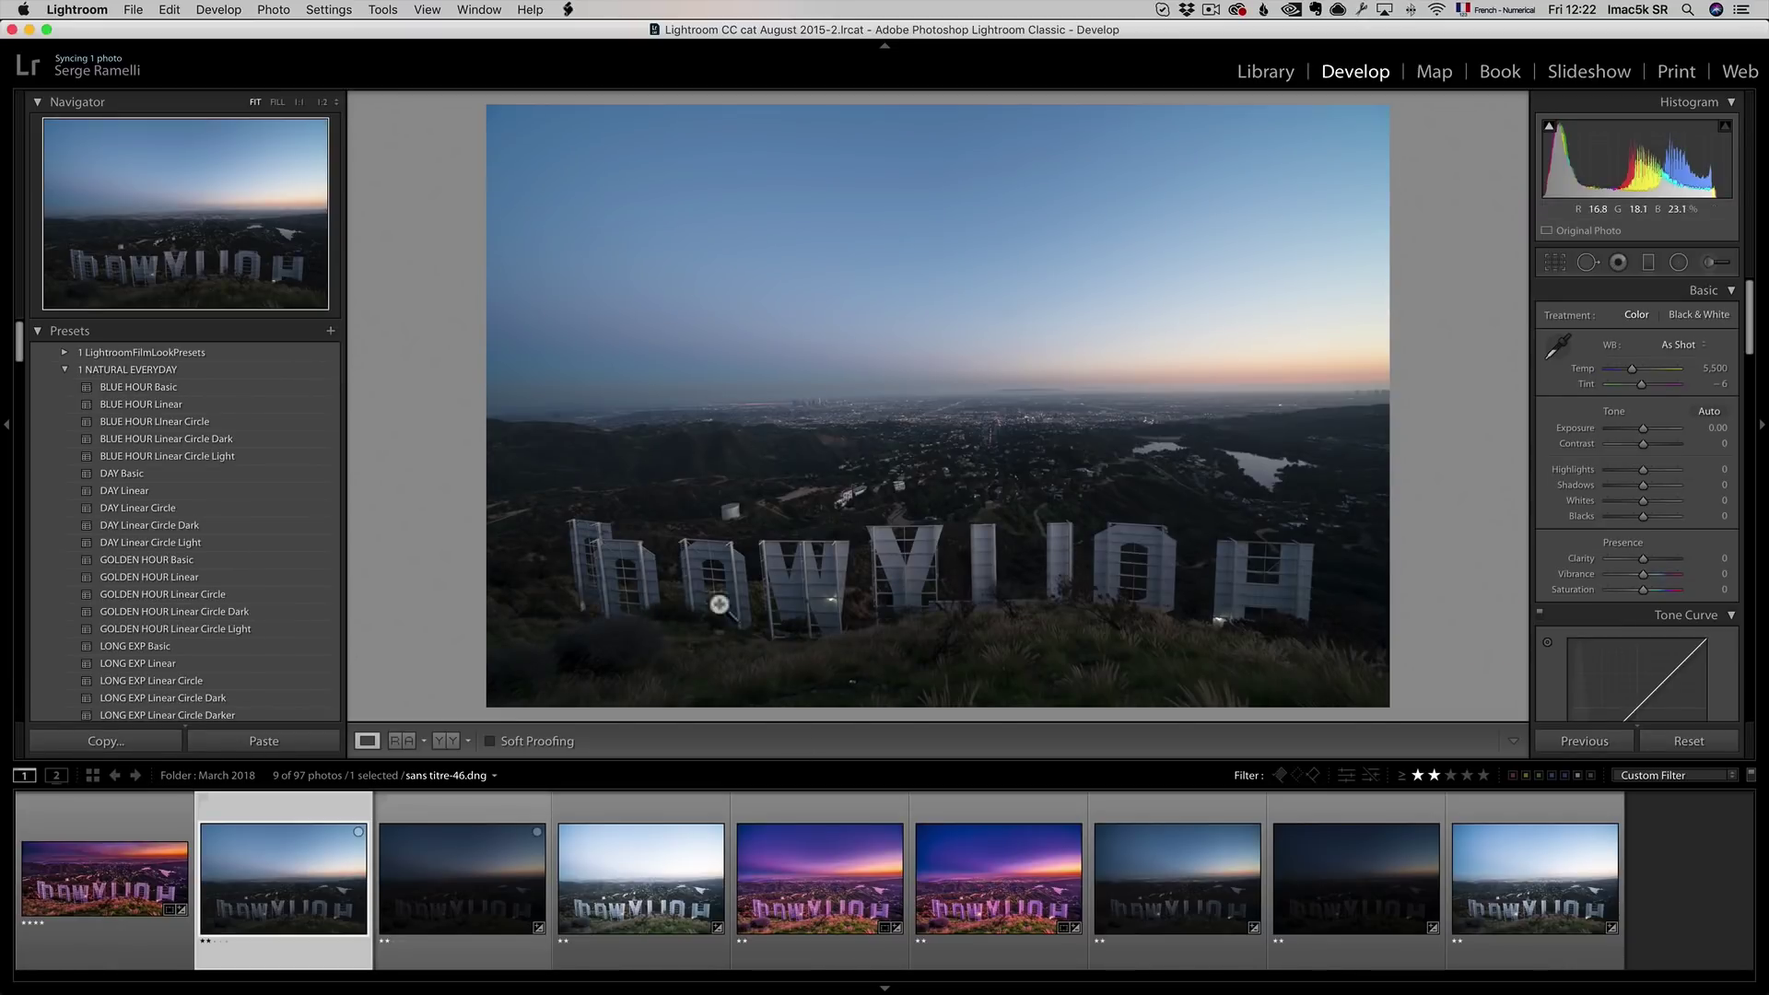
pyautogui.click(834, 578)
pyautogui.click(818, 542)
pyautogui.click(1161, 875)
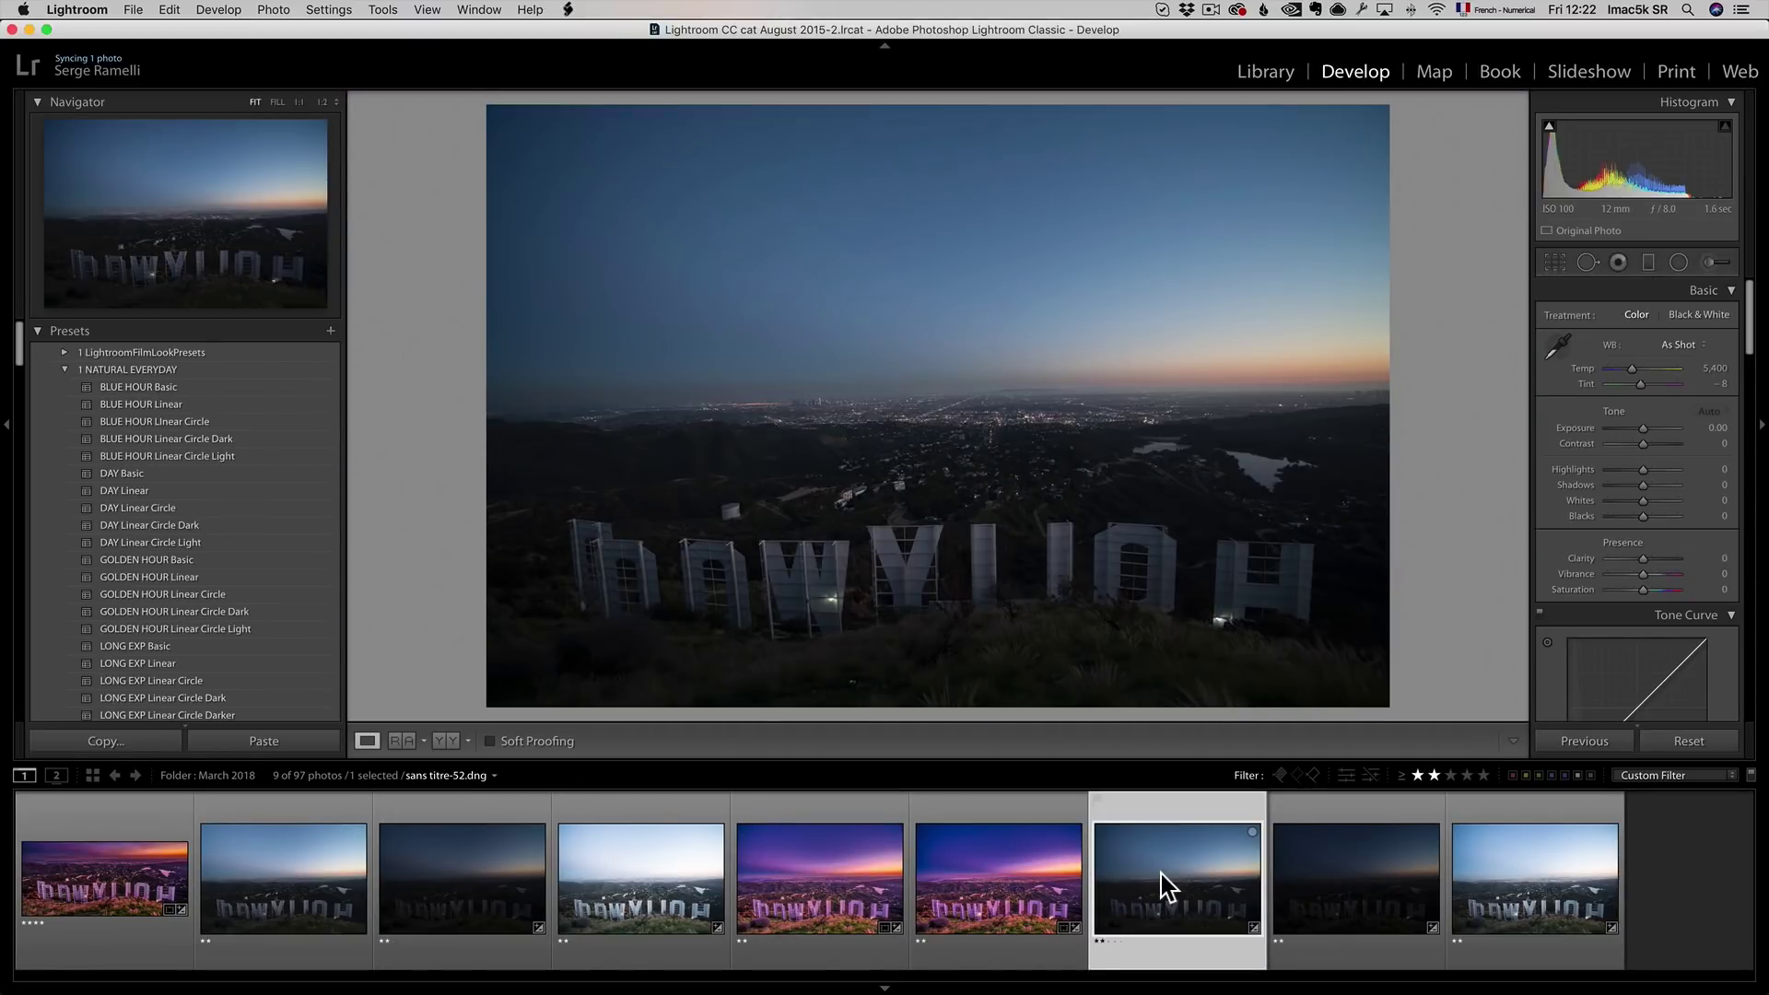
pyautogui.click(917, 592)
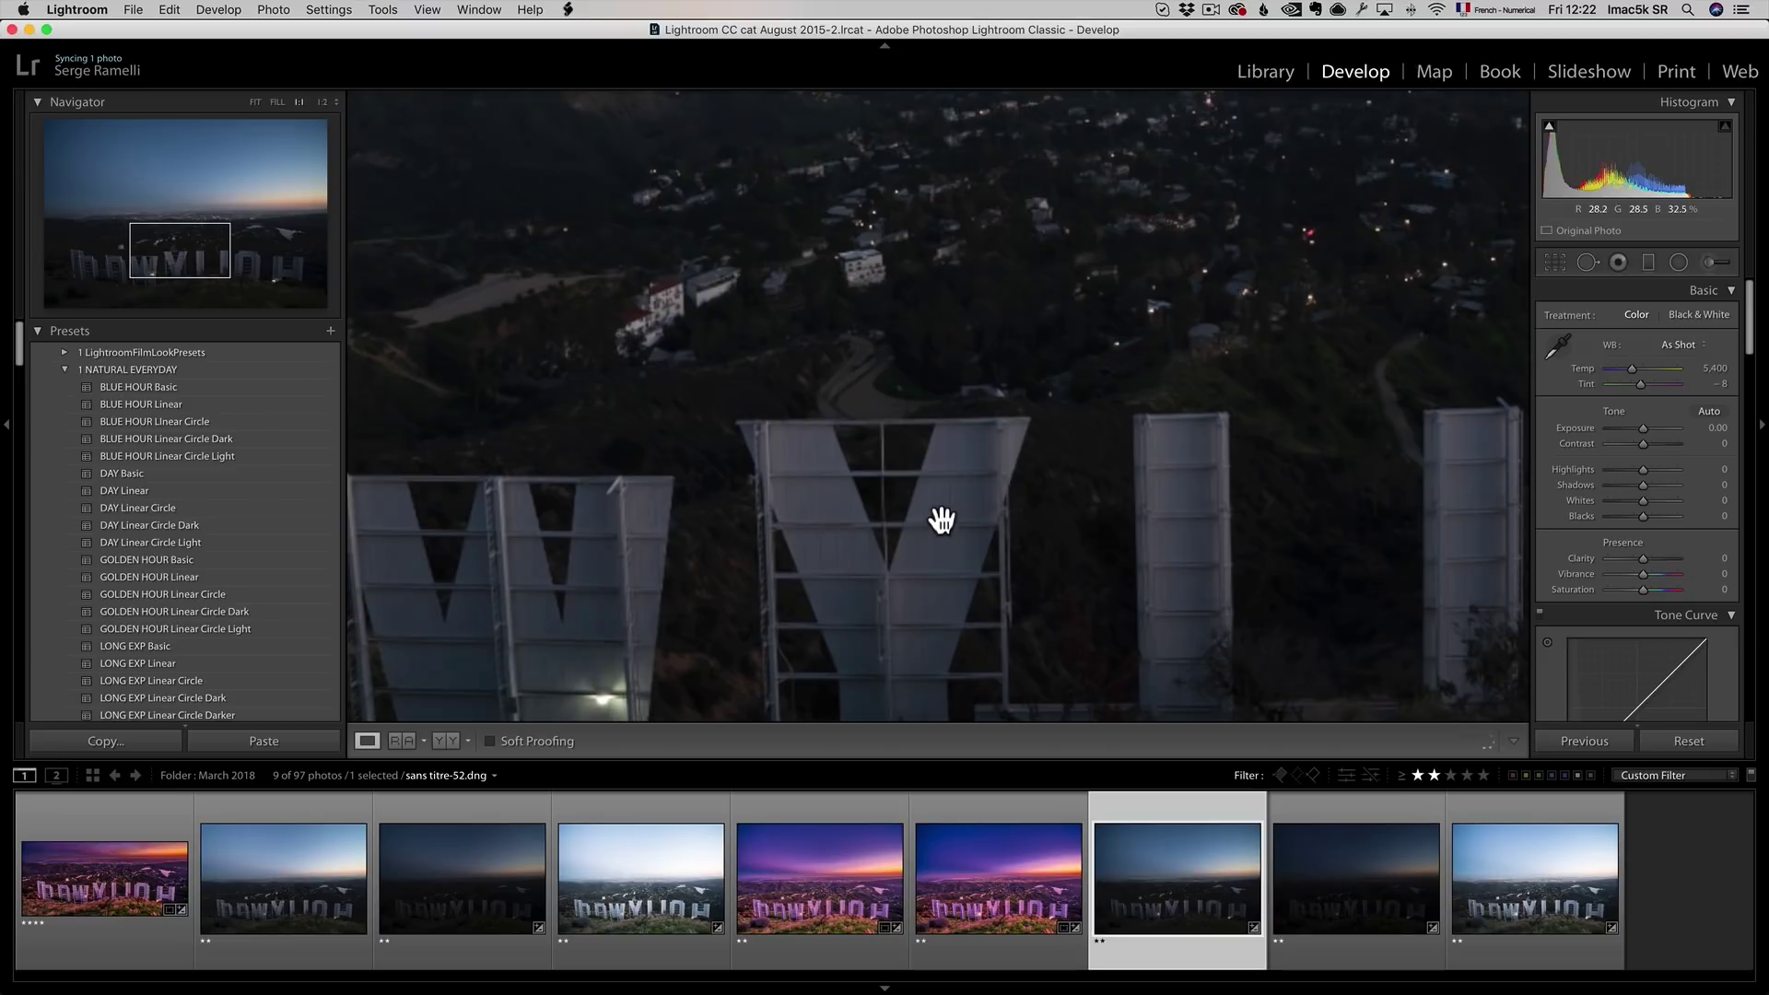
pyautogui.click(938, 516)
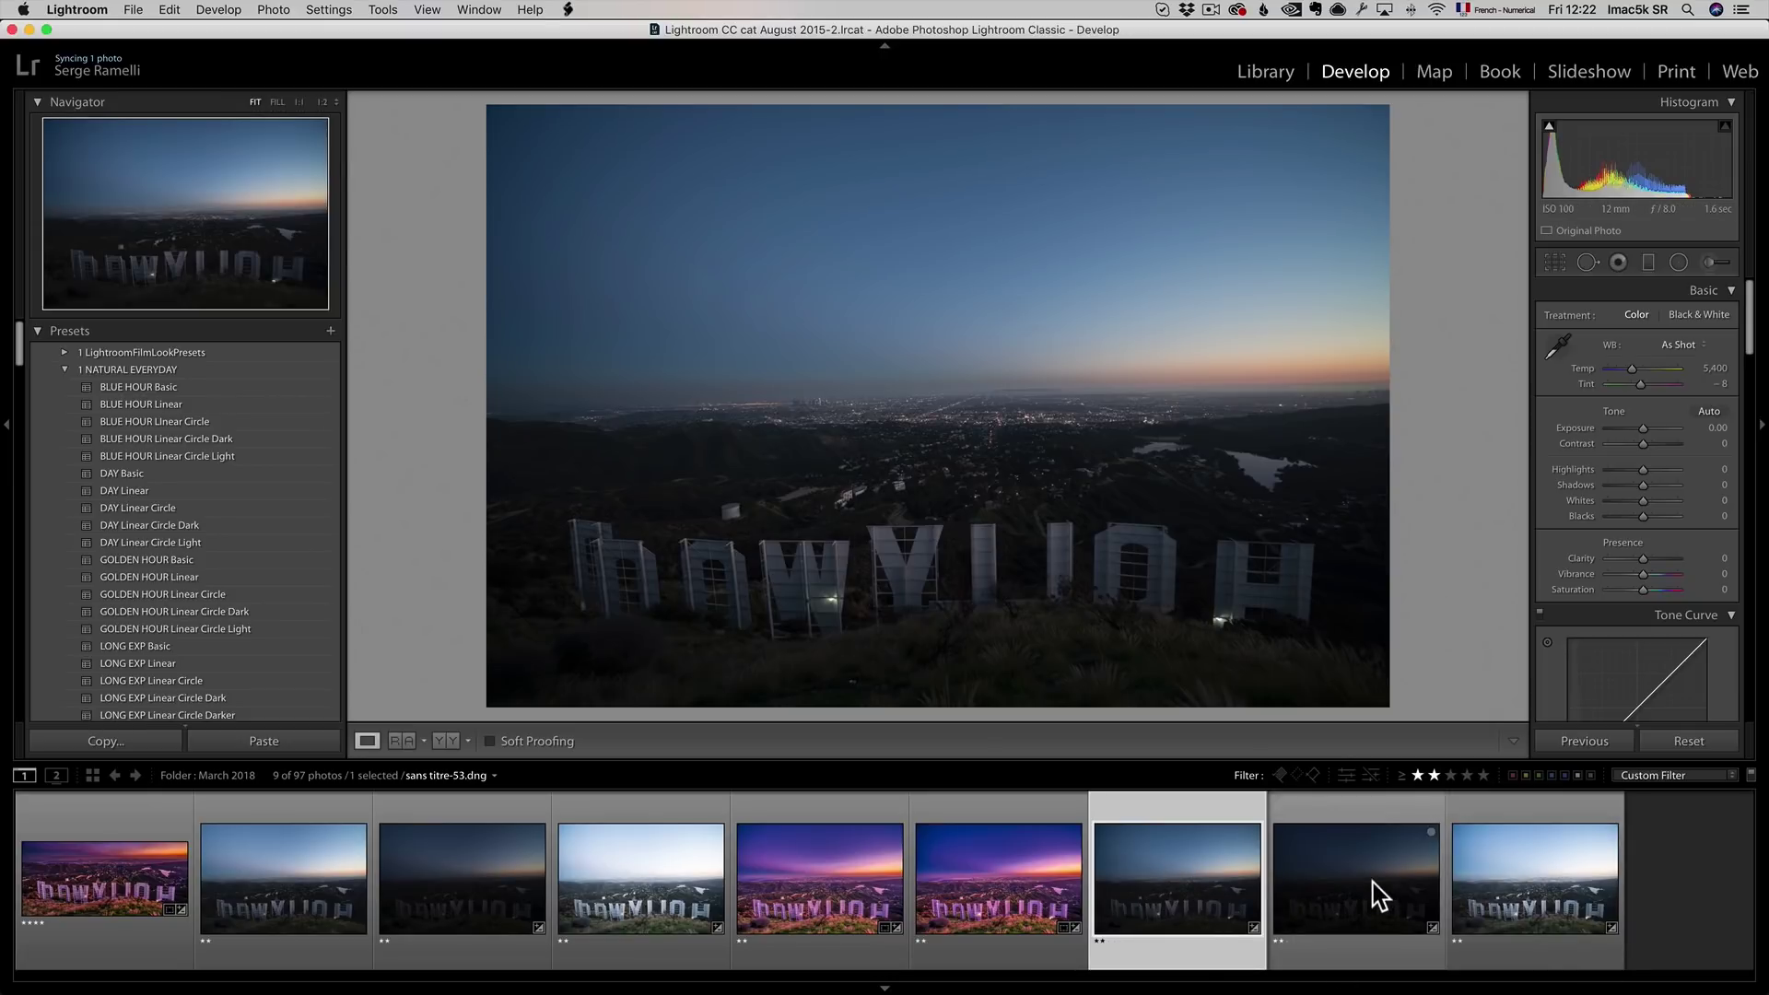
pyautogui.click(1474, 884)
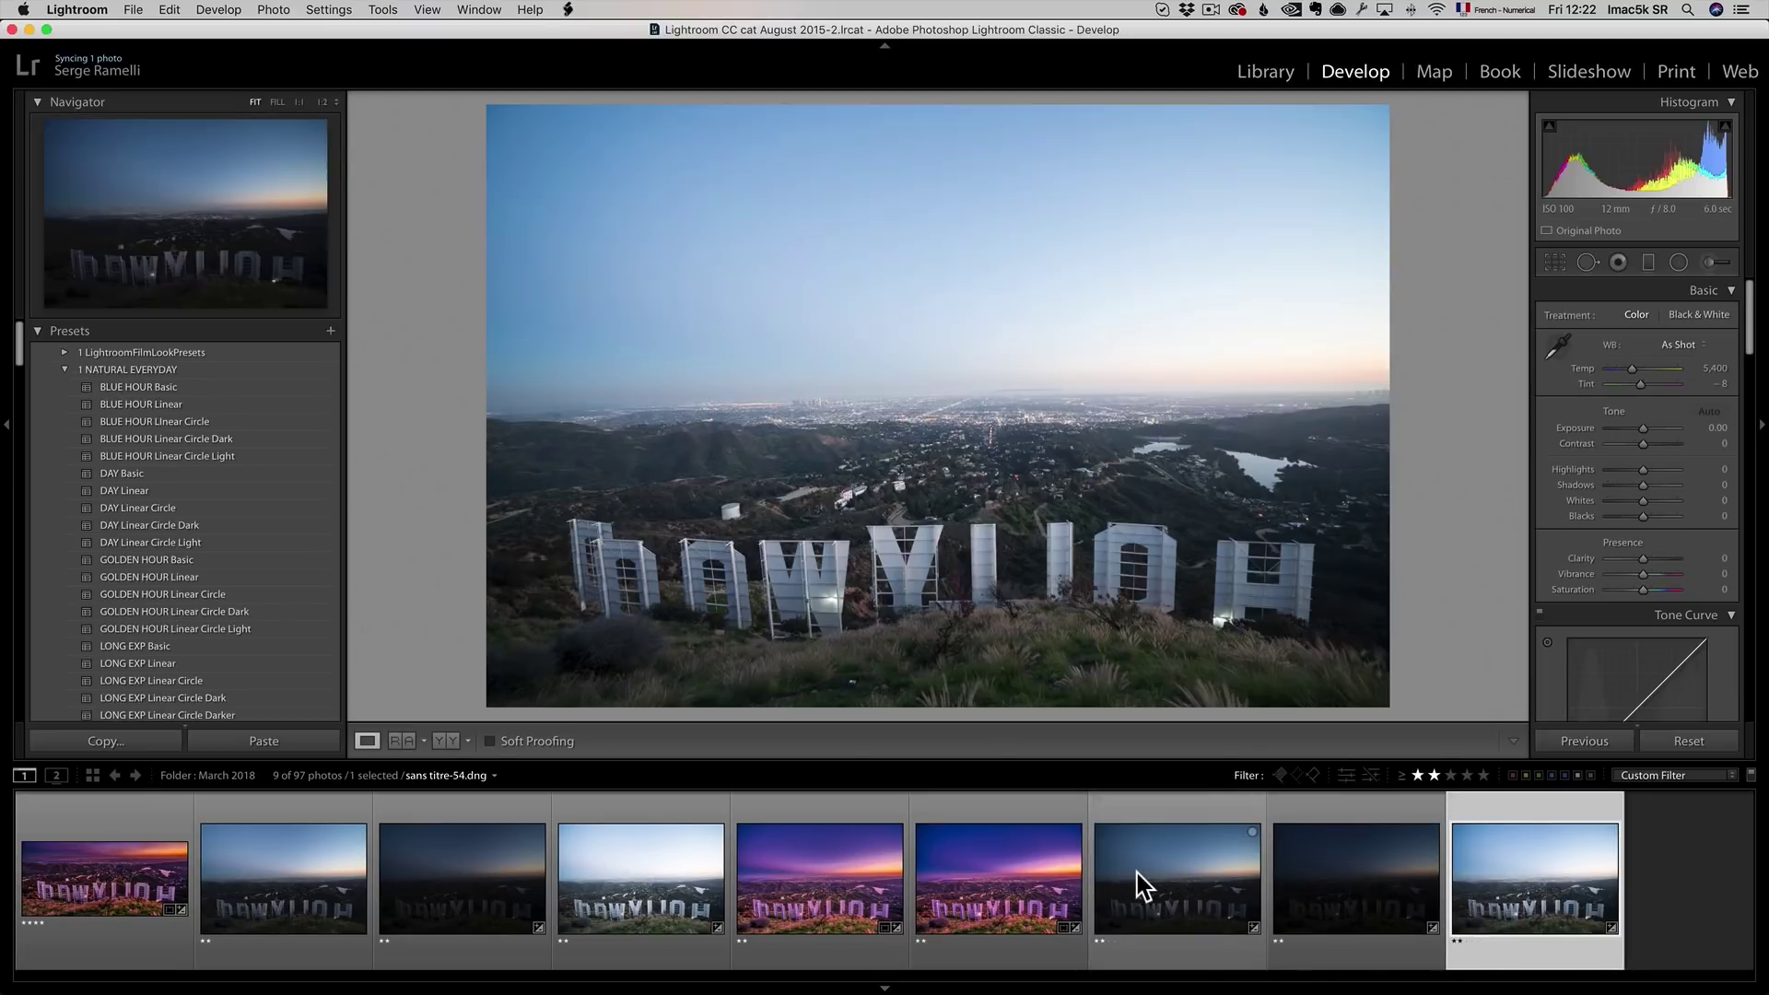
pyautogui.click(1137, 887)
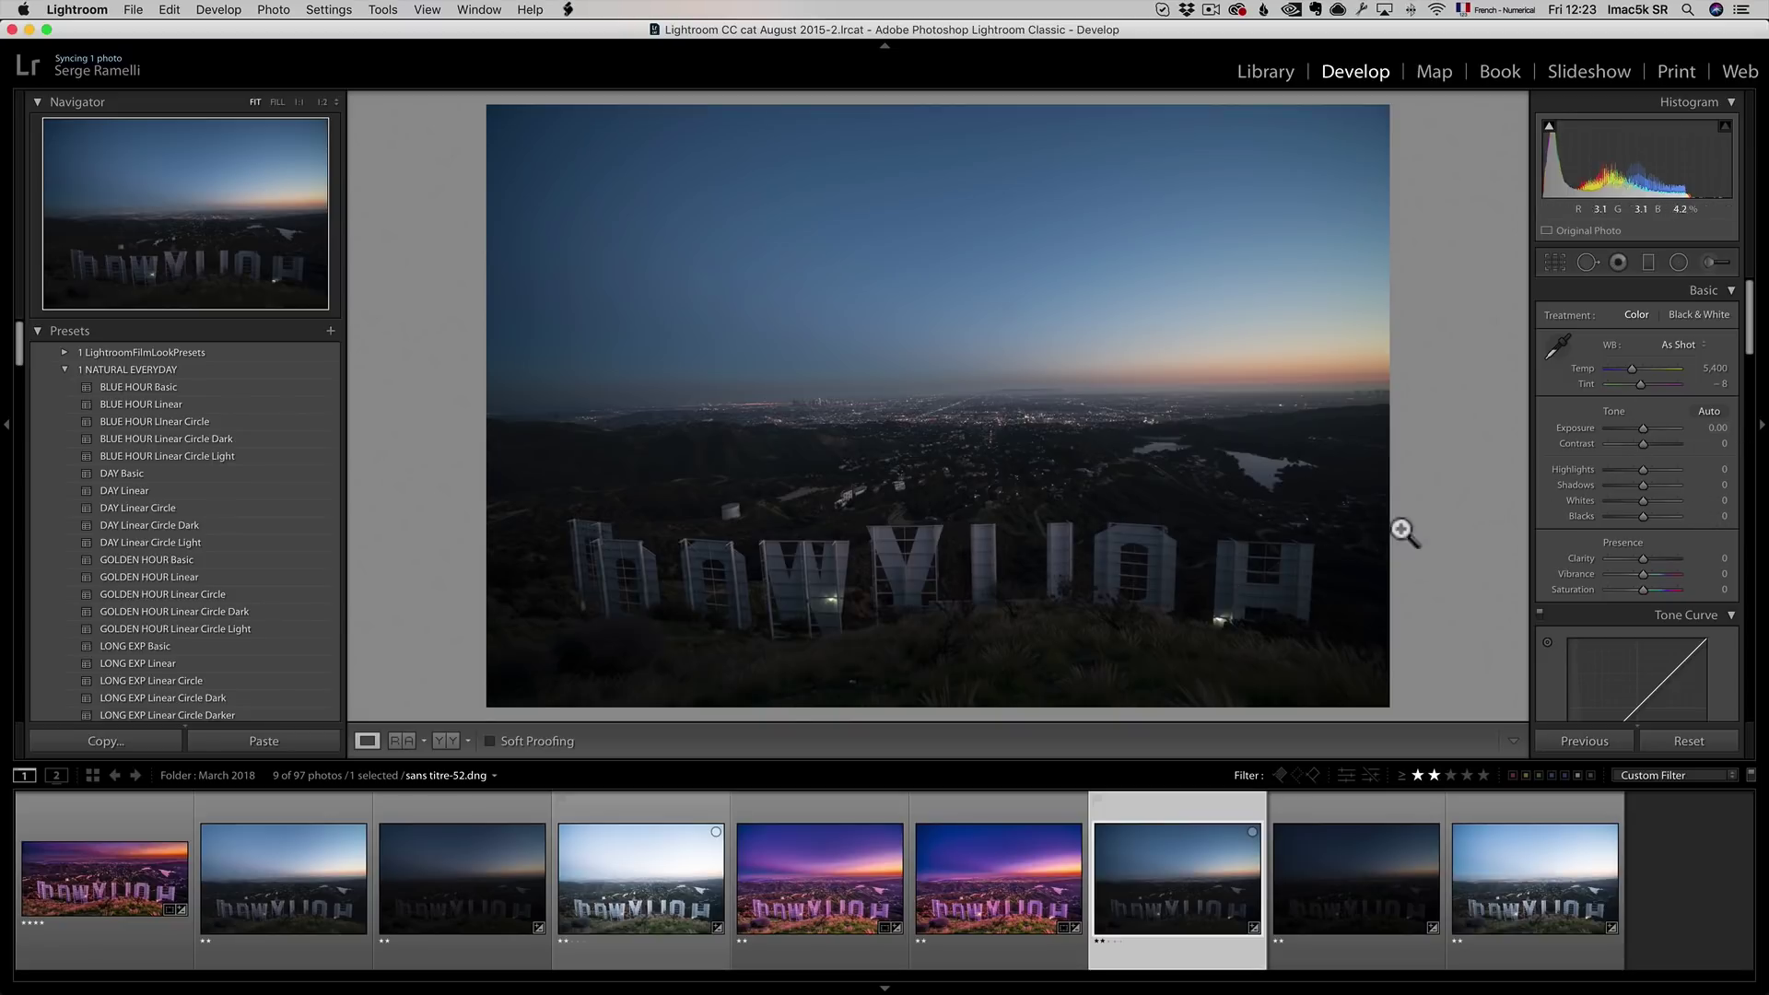
# Raise Shadows to +100, adjust Whites, and warm the photo with Shade white balance and Tint +30.
pyautogui.moveTo(1658, 485); pyautogui.dragTo(1723, 494)
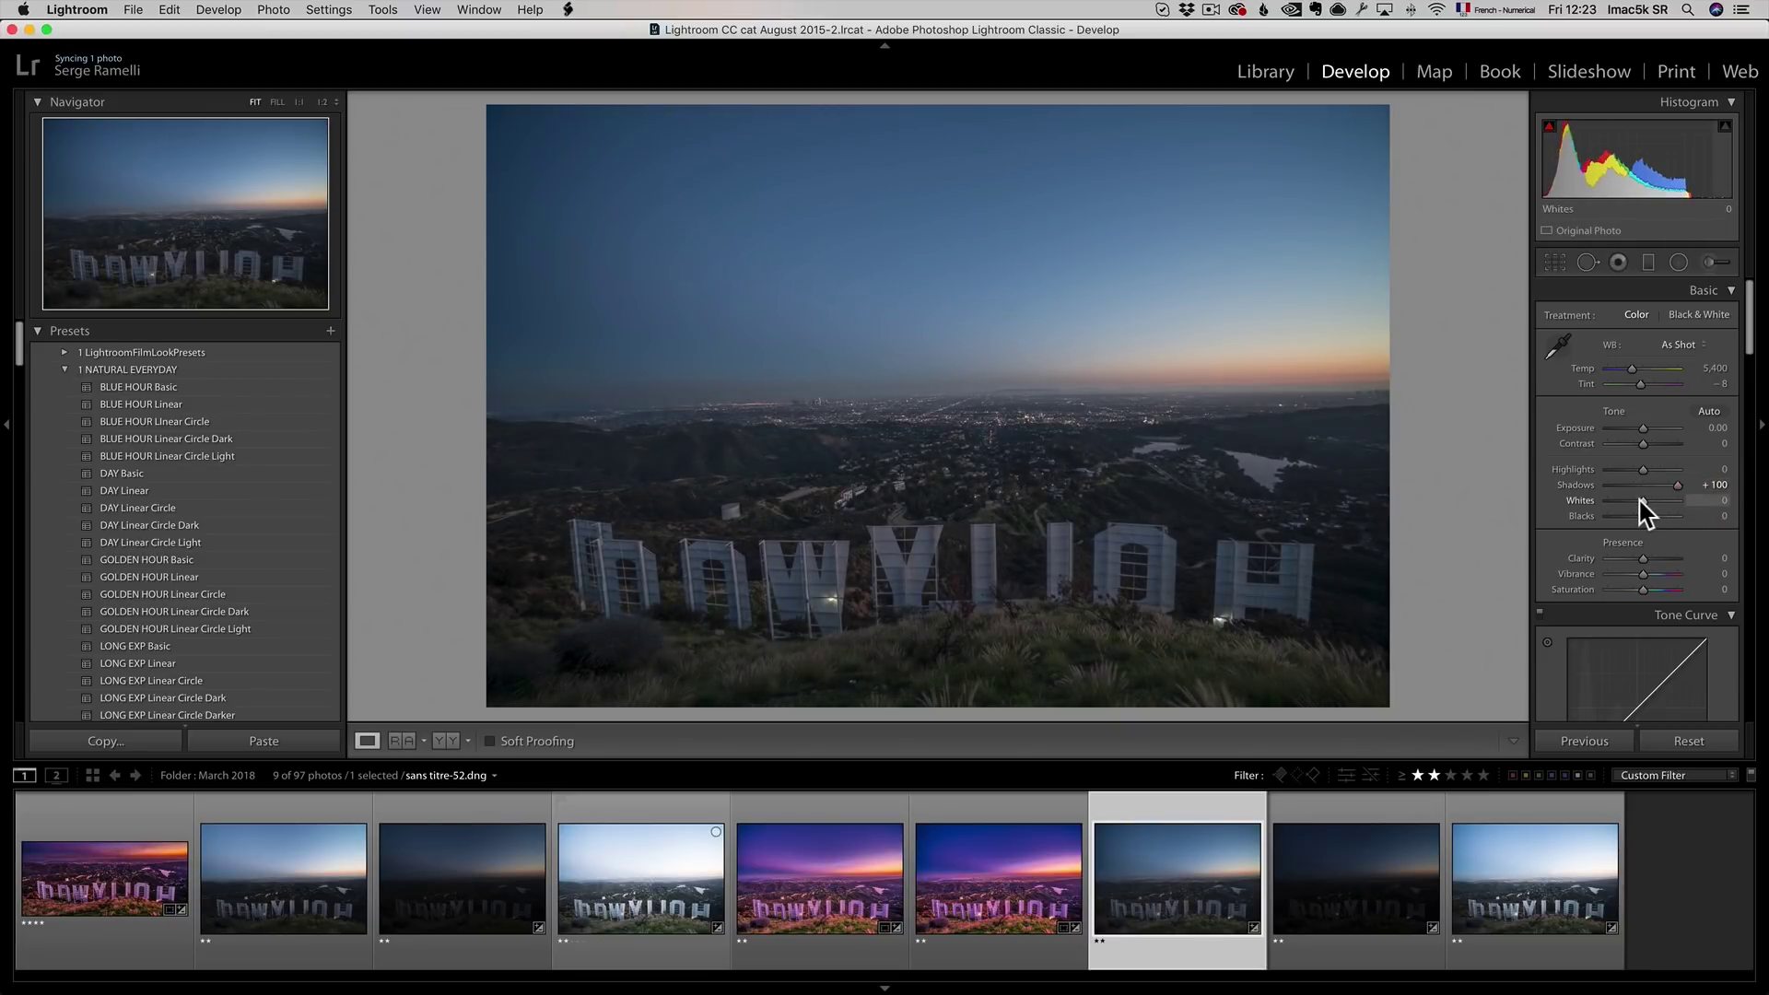
pyautogui.moveTo(1646, 502); pyautogui.dragTo(1622, 472)
pyautogui.click(1679, 345)
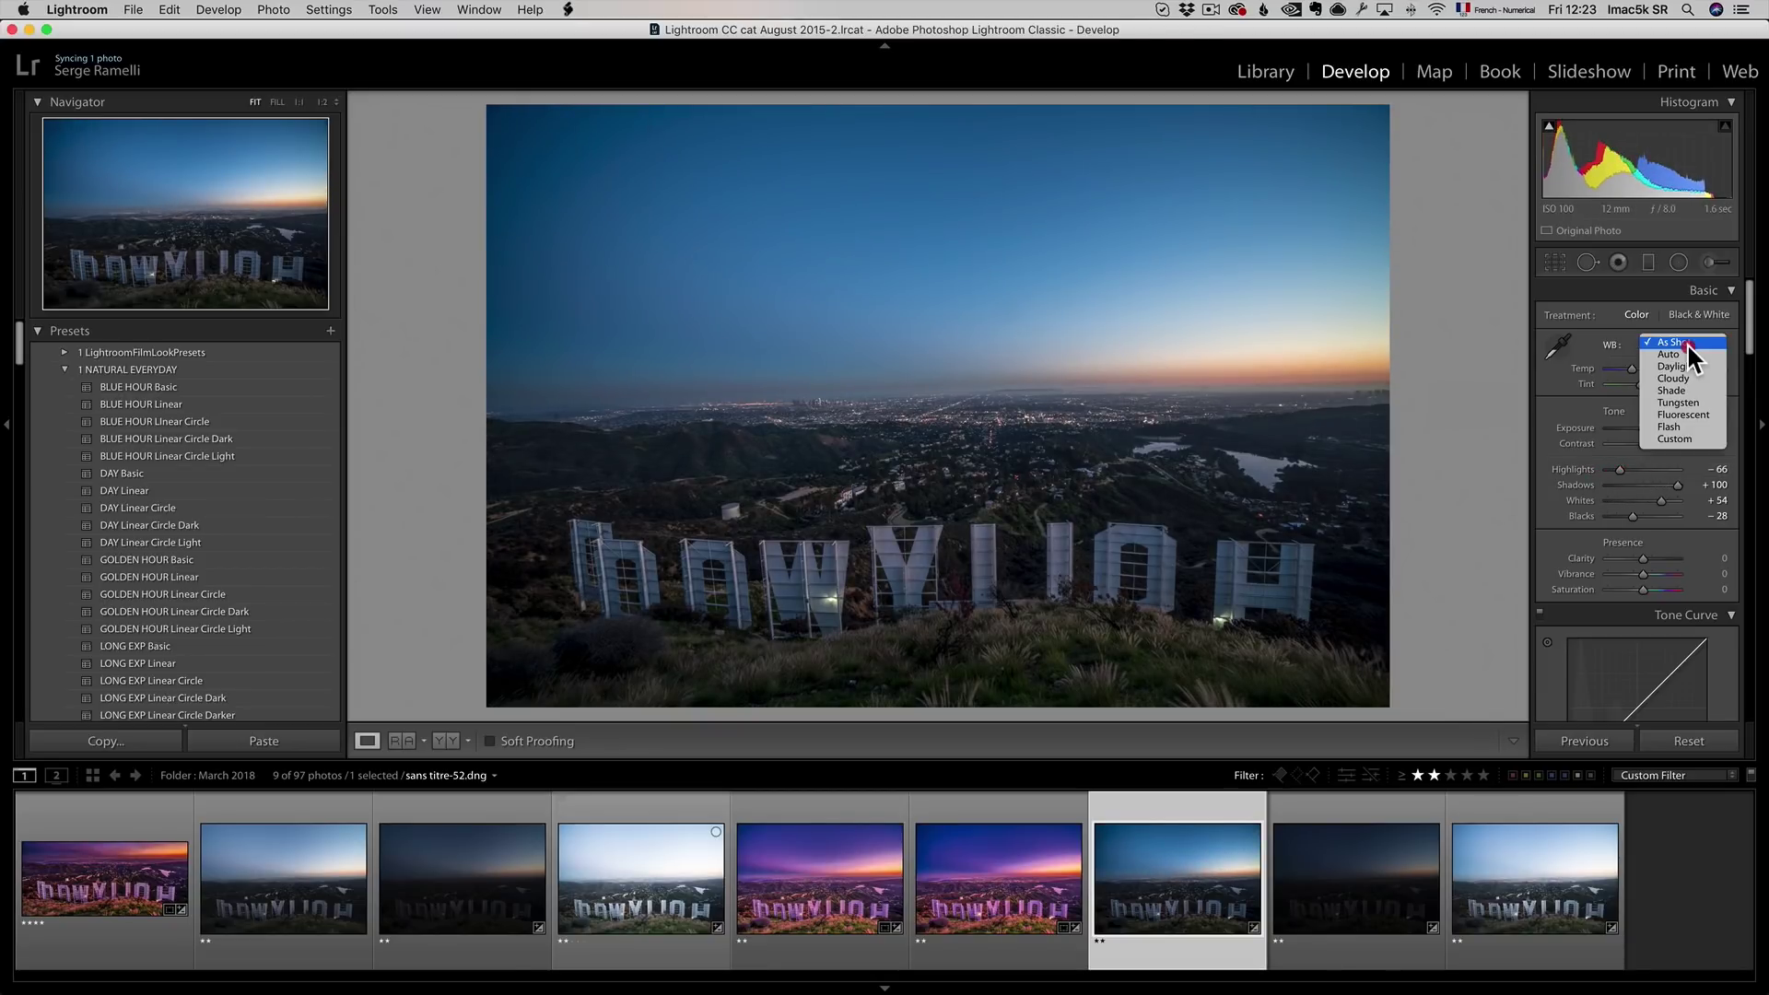
pyautogui.click(1694, 389)
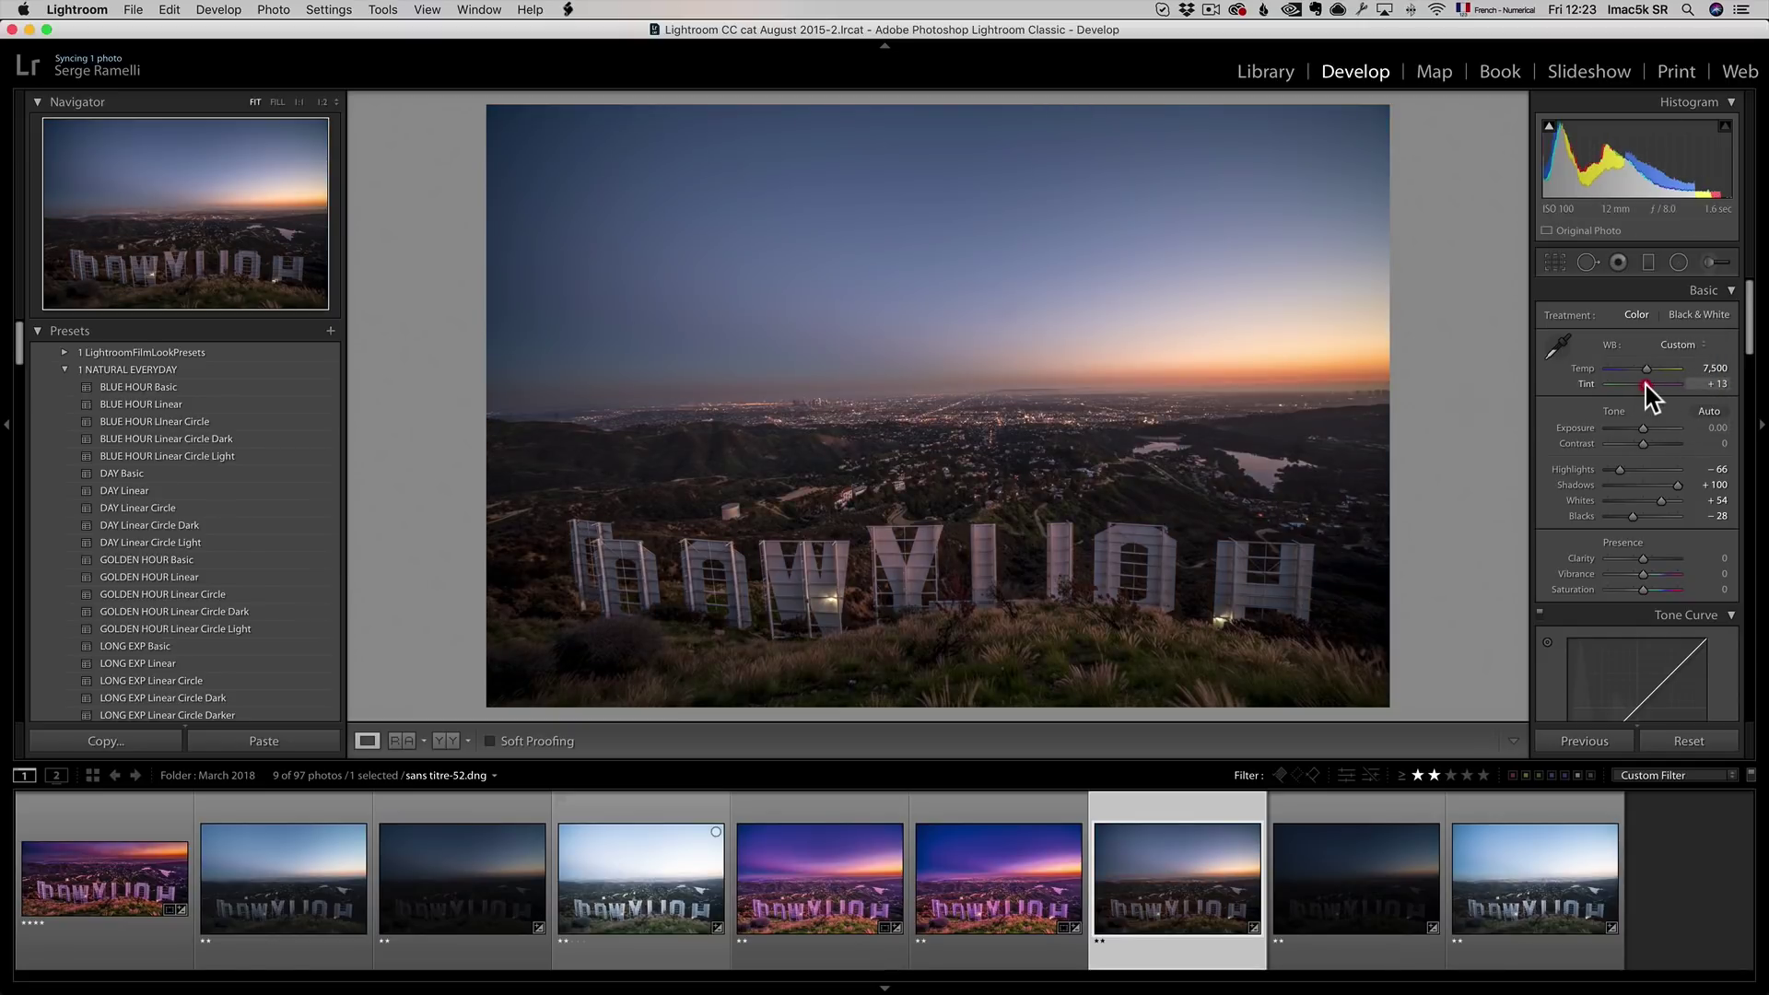
pyautogui.moveTo(1646, 385); pyautogui.dragTo(1650, 384)
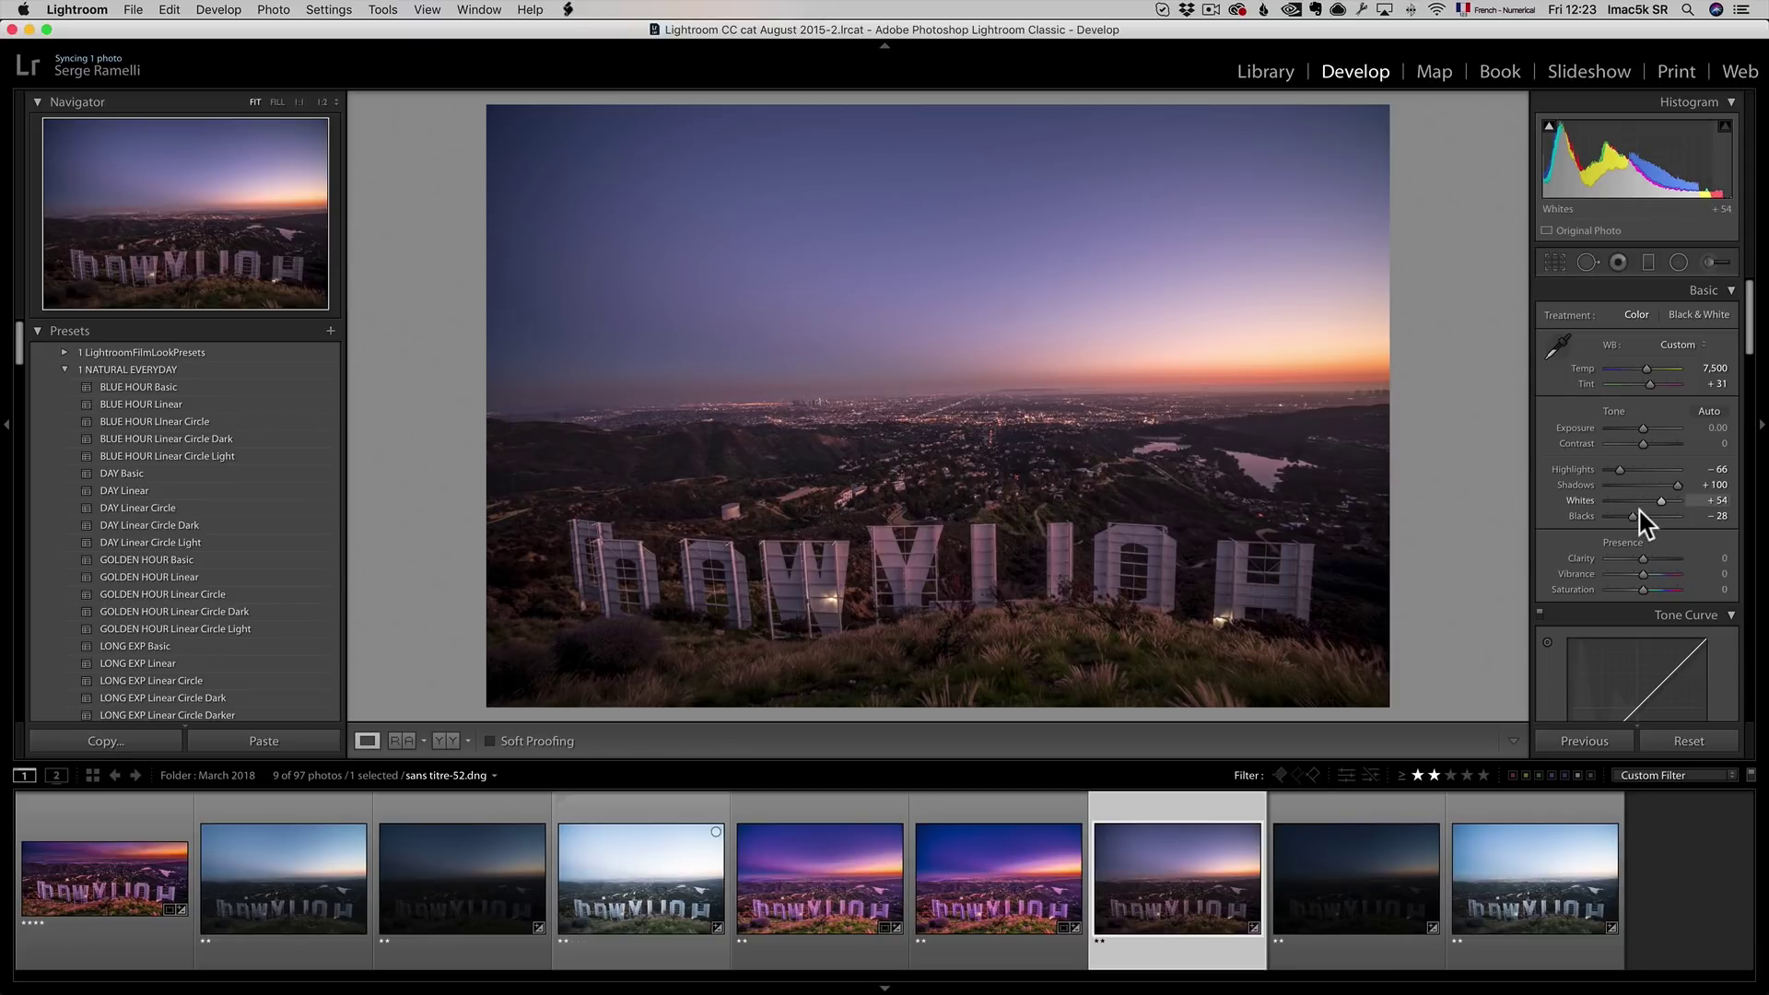
# Add Clarity +29 and Vibrance +10, then inspect the city lights at 1:1.
pyautogui.click(1654, 559)
pyautogui.moveTo(1645, 575); pyautogui.dragTo(1649, 574)
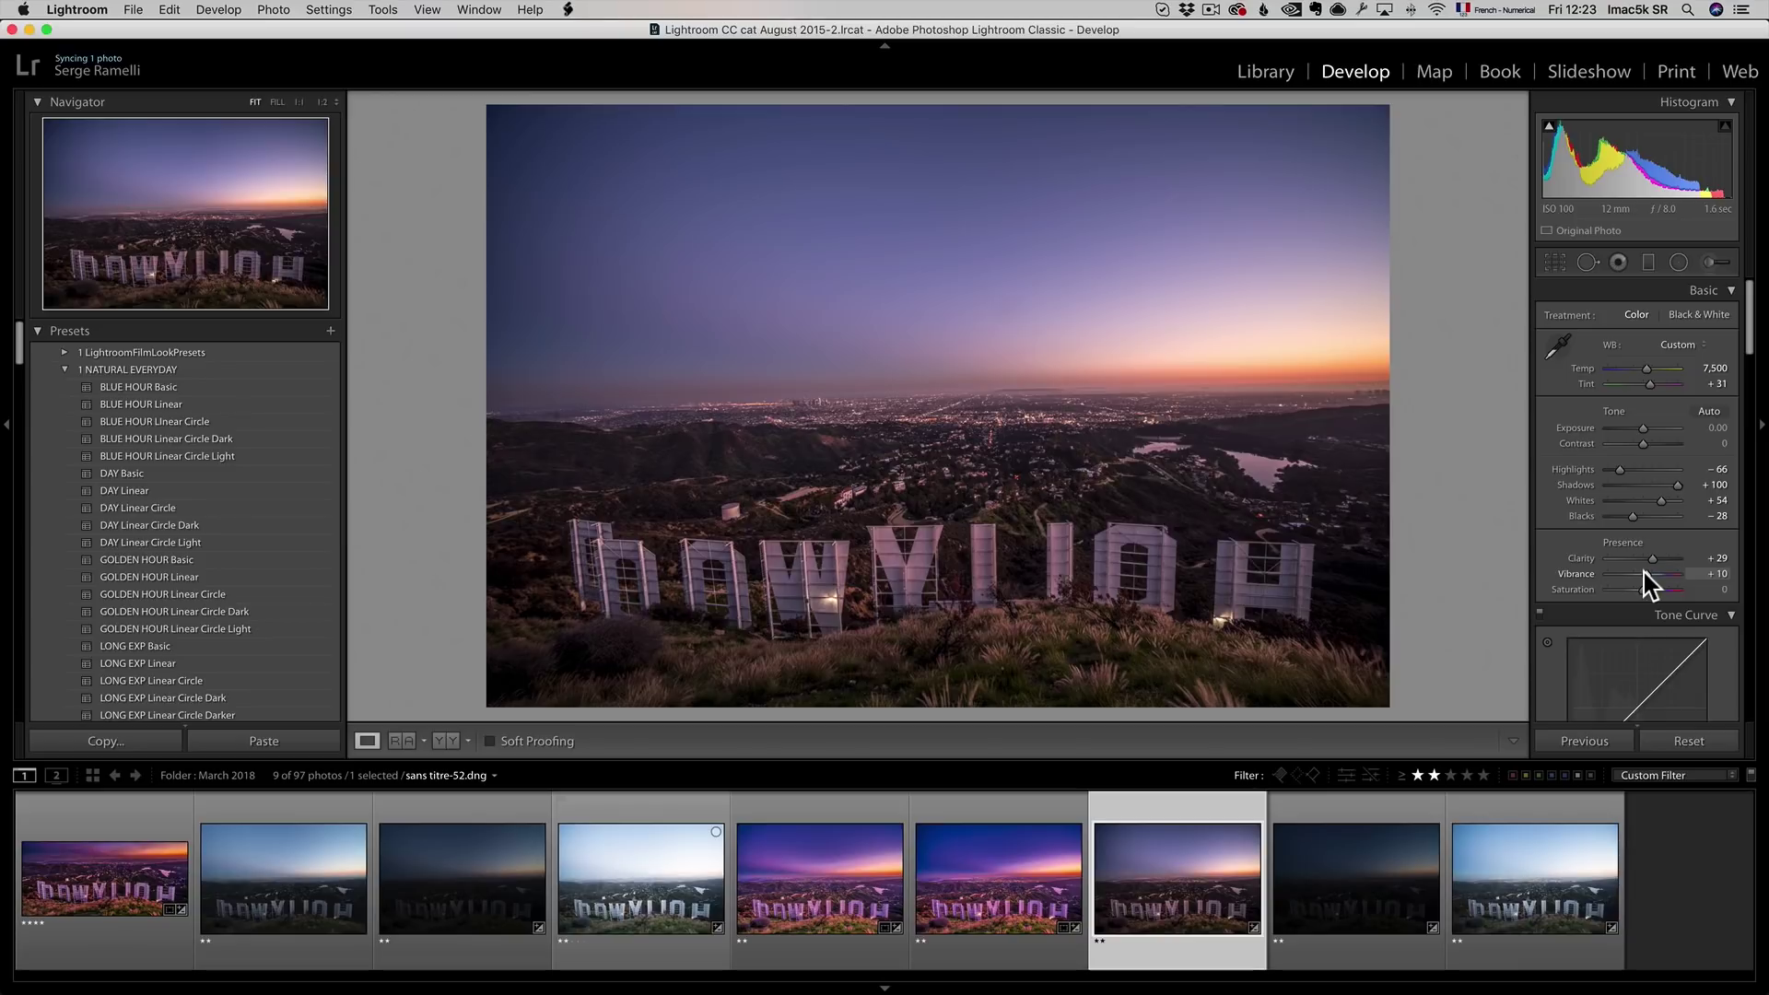
pyautogui.click(928, 454)
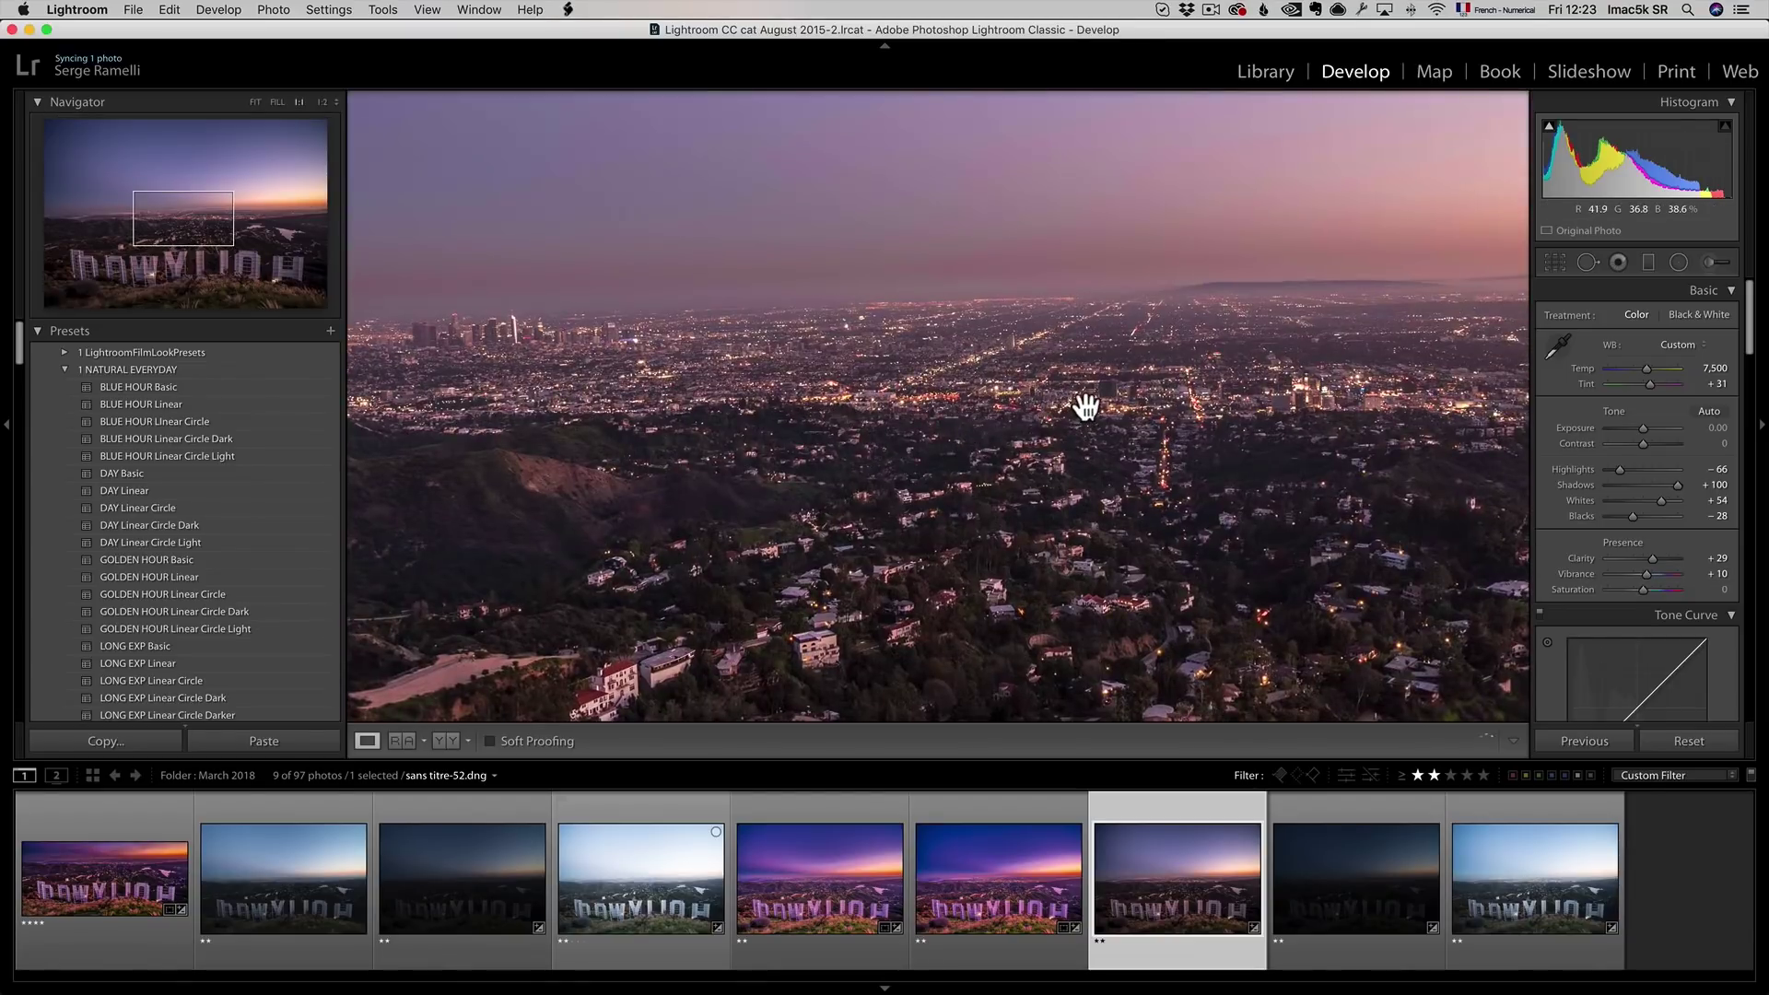
pyautogui.click(1086, 406)
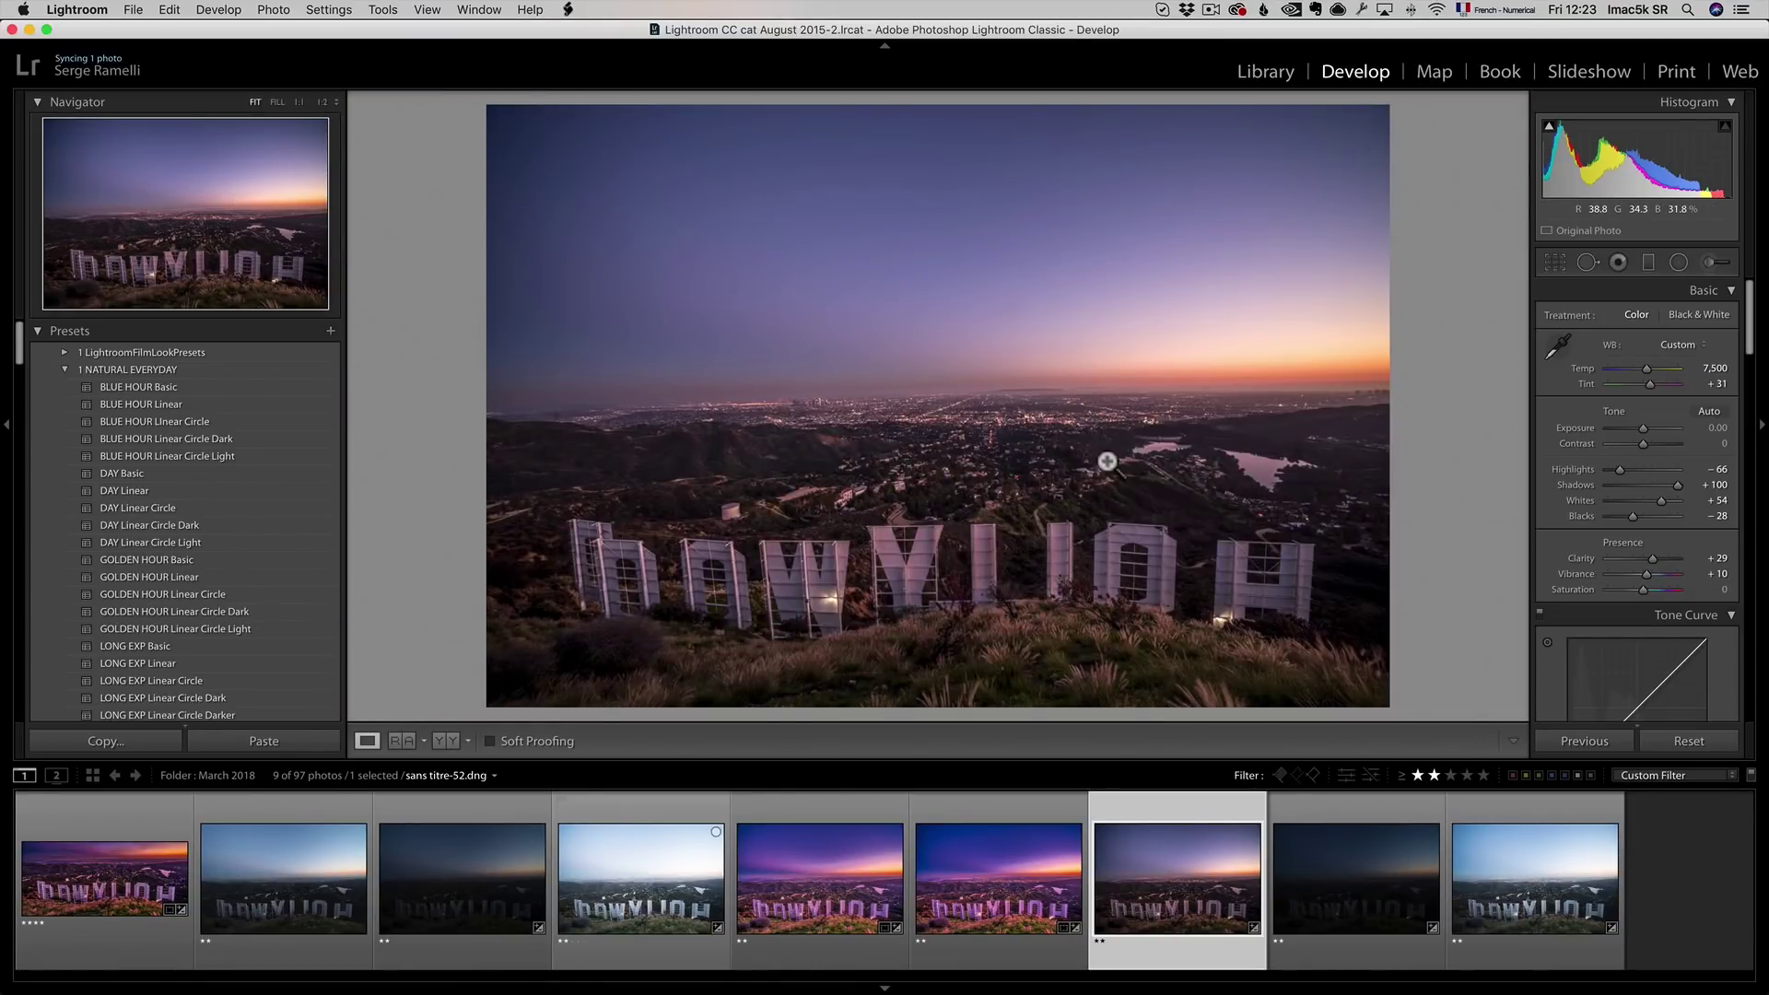
pyautogui.moveTo(1105, 455); pyautogui.dragTo(1117, 507)
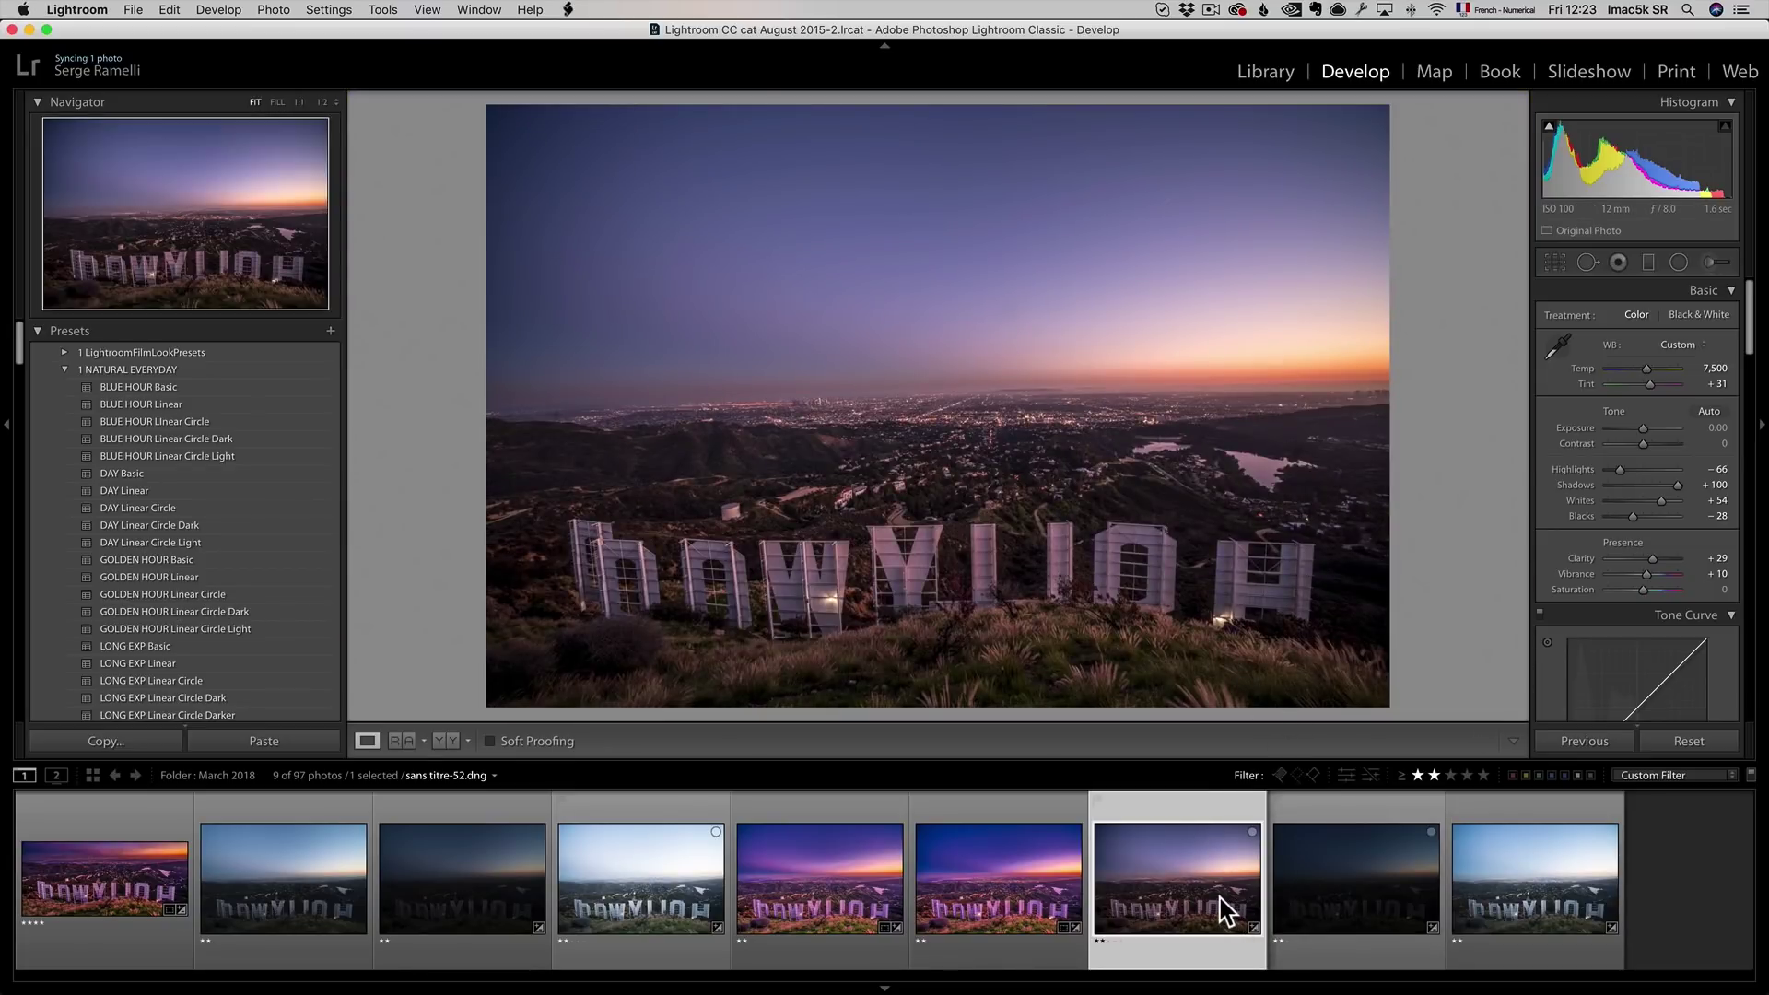
# Synchronize the twilight shot's settings to the darker and brighter bracketed exposures.
pyautogui.press('shift')
pyautogui.keyDown('shift'); pyautogui.click(1600, 887); pyautogui.keyUp('shift')
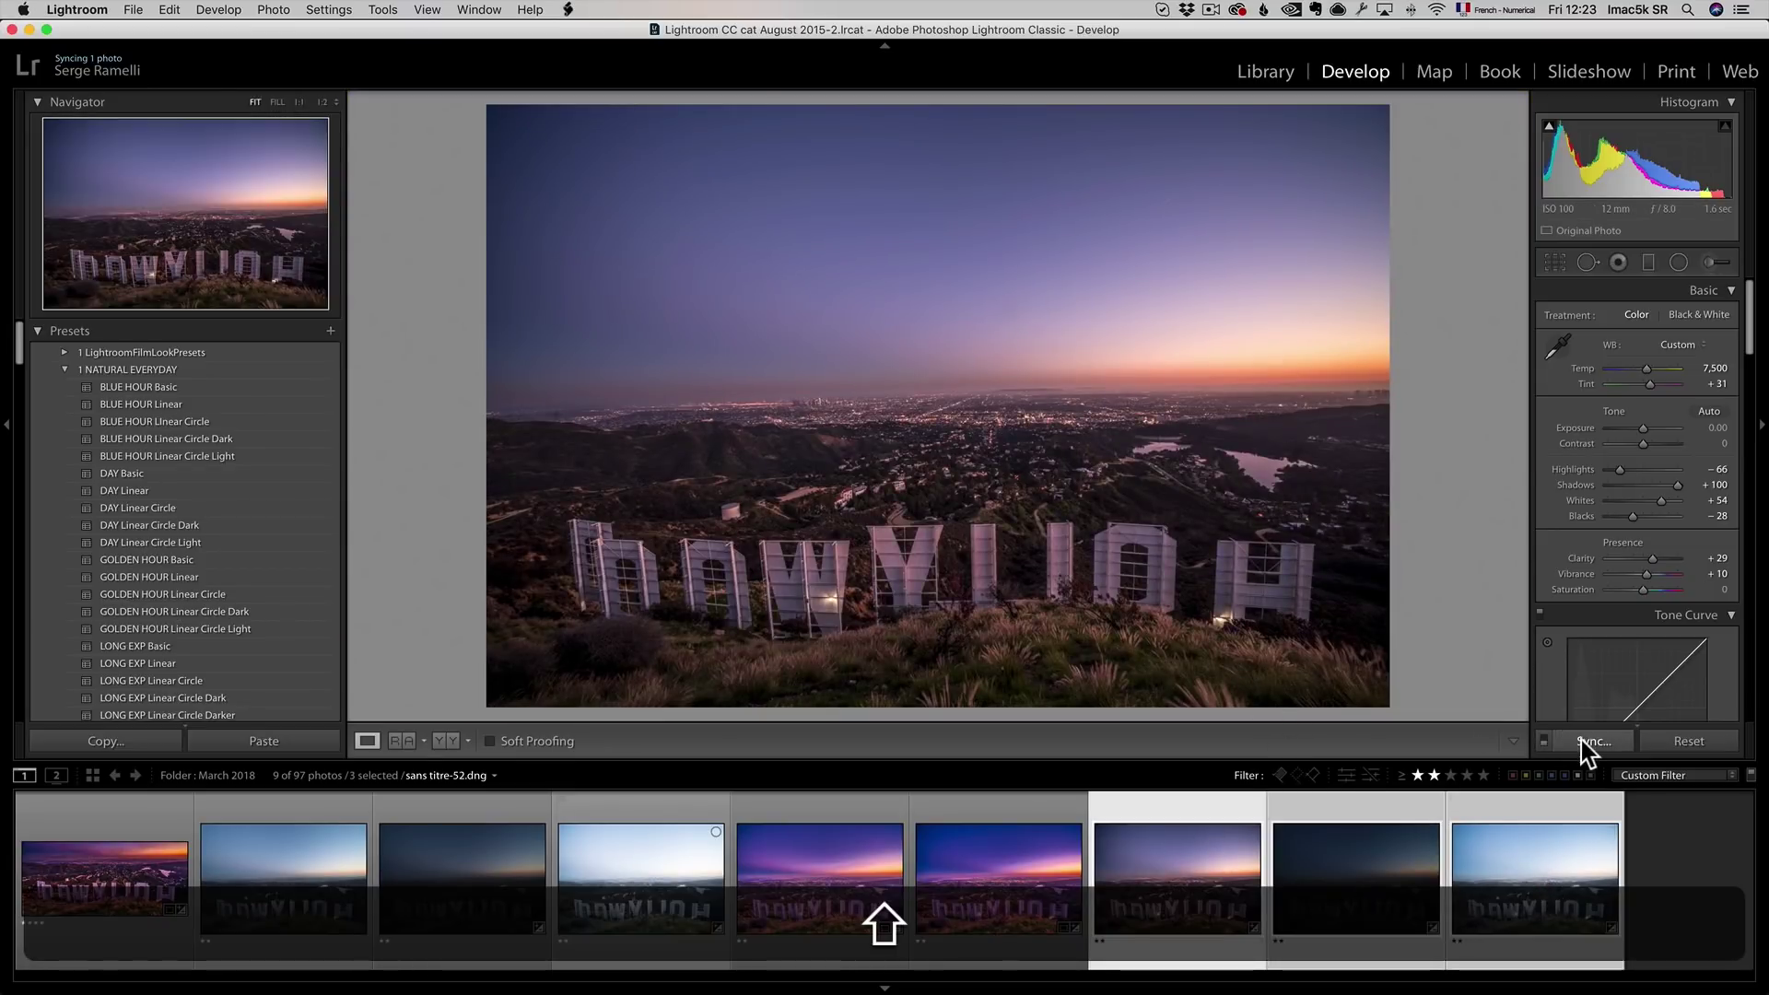
pyautogui.click(1587, 742)
pyautogui.click(1240, 412)
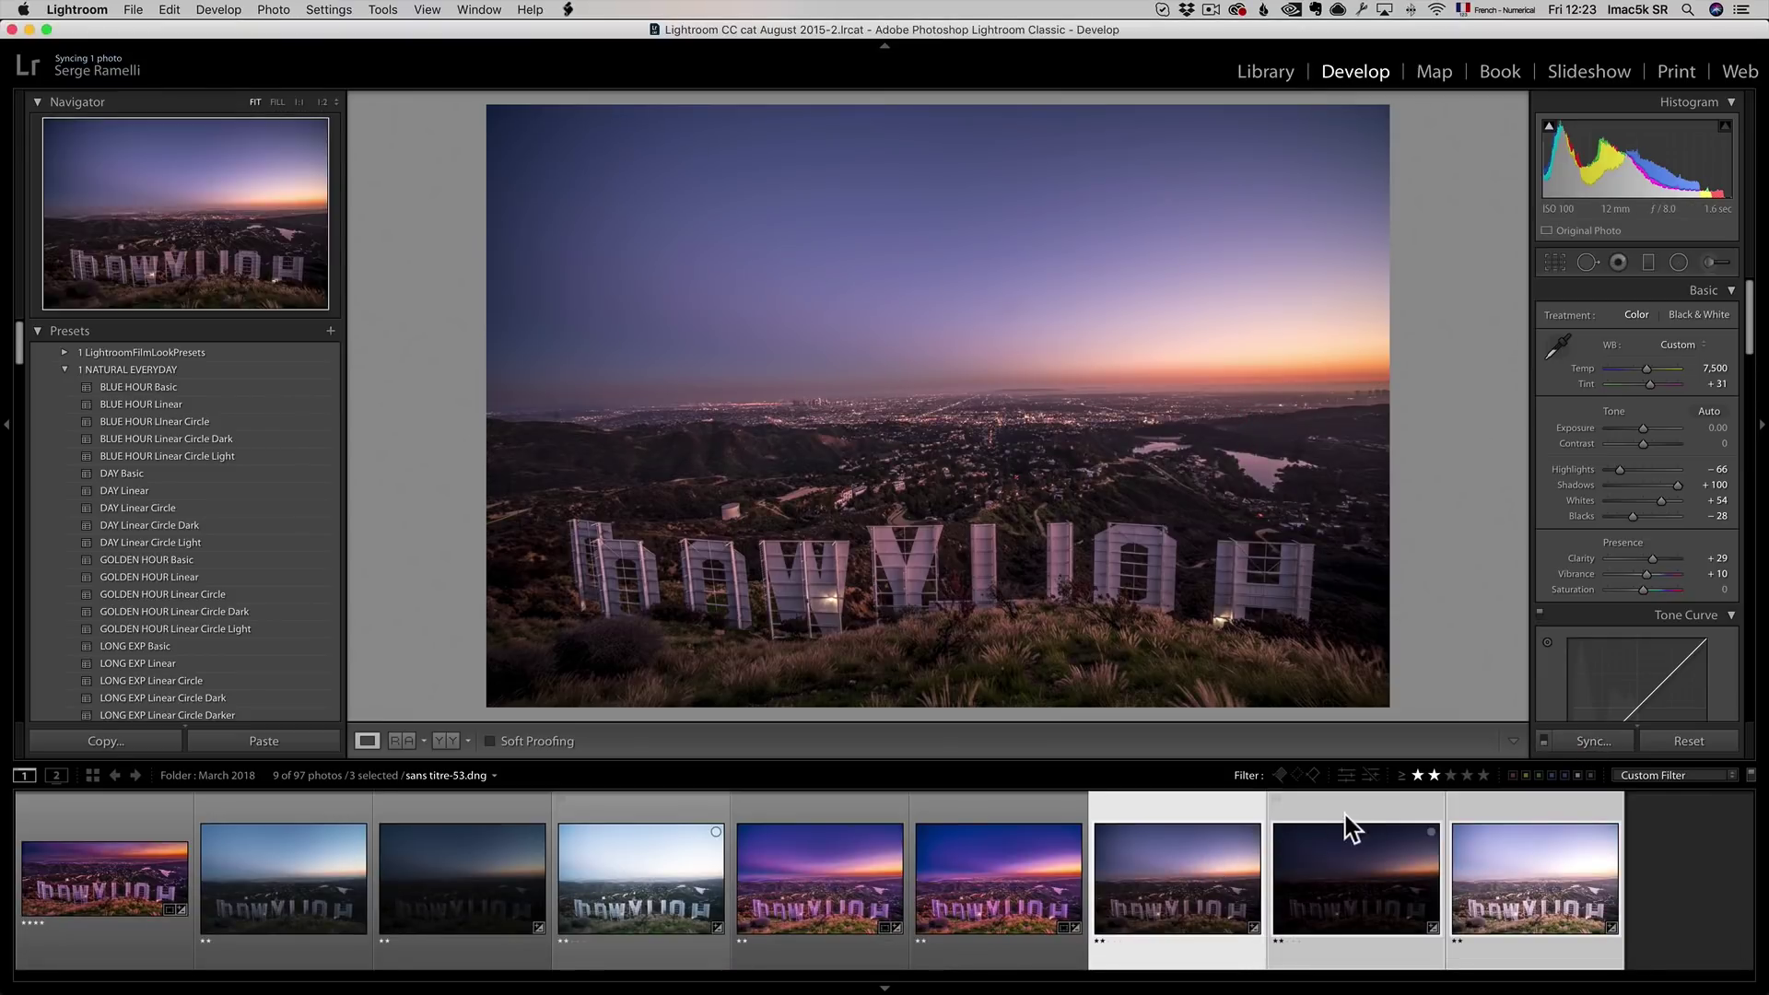
# Inspect the darker exposure at 1:1, then reselect all three exposures with sans titre-52 active.
pyautogui.click(1349, 880)
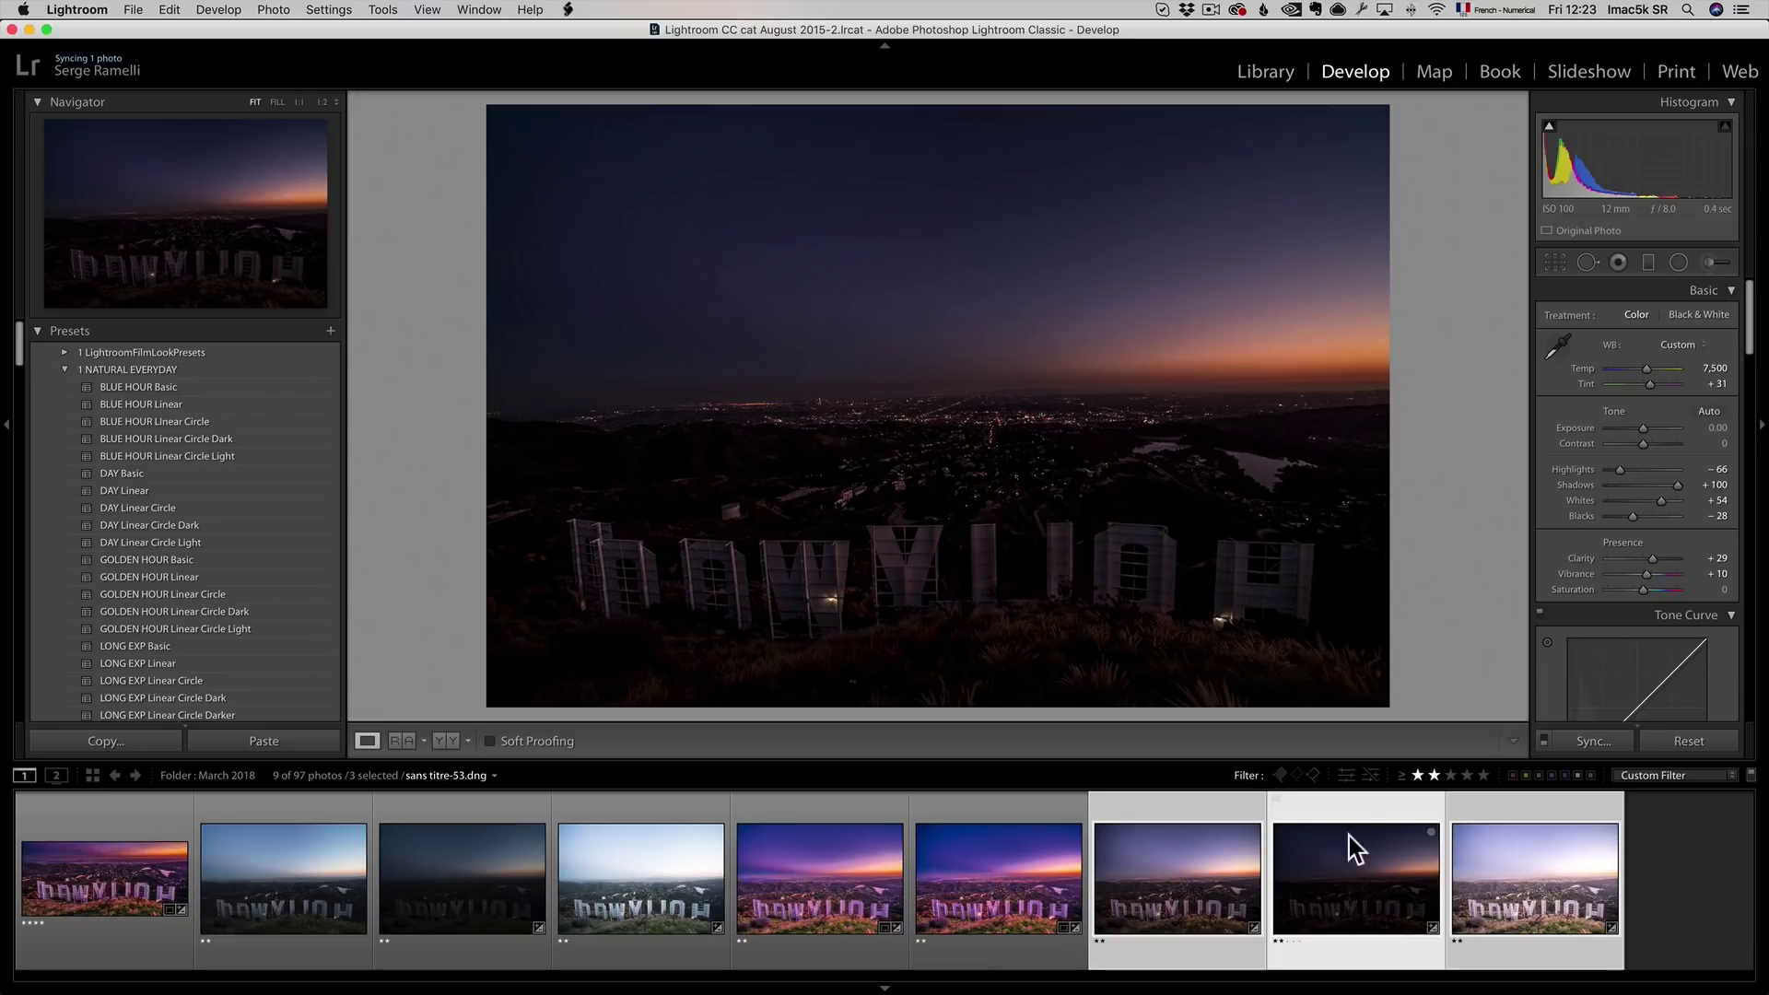
pyautogui.click(1344, 794)
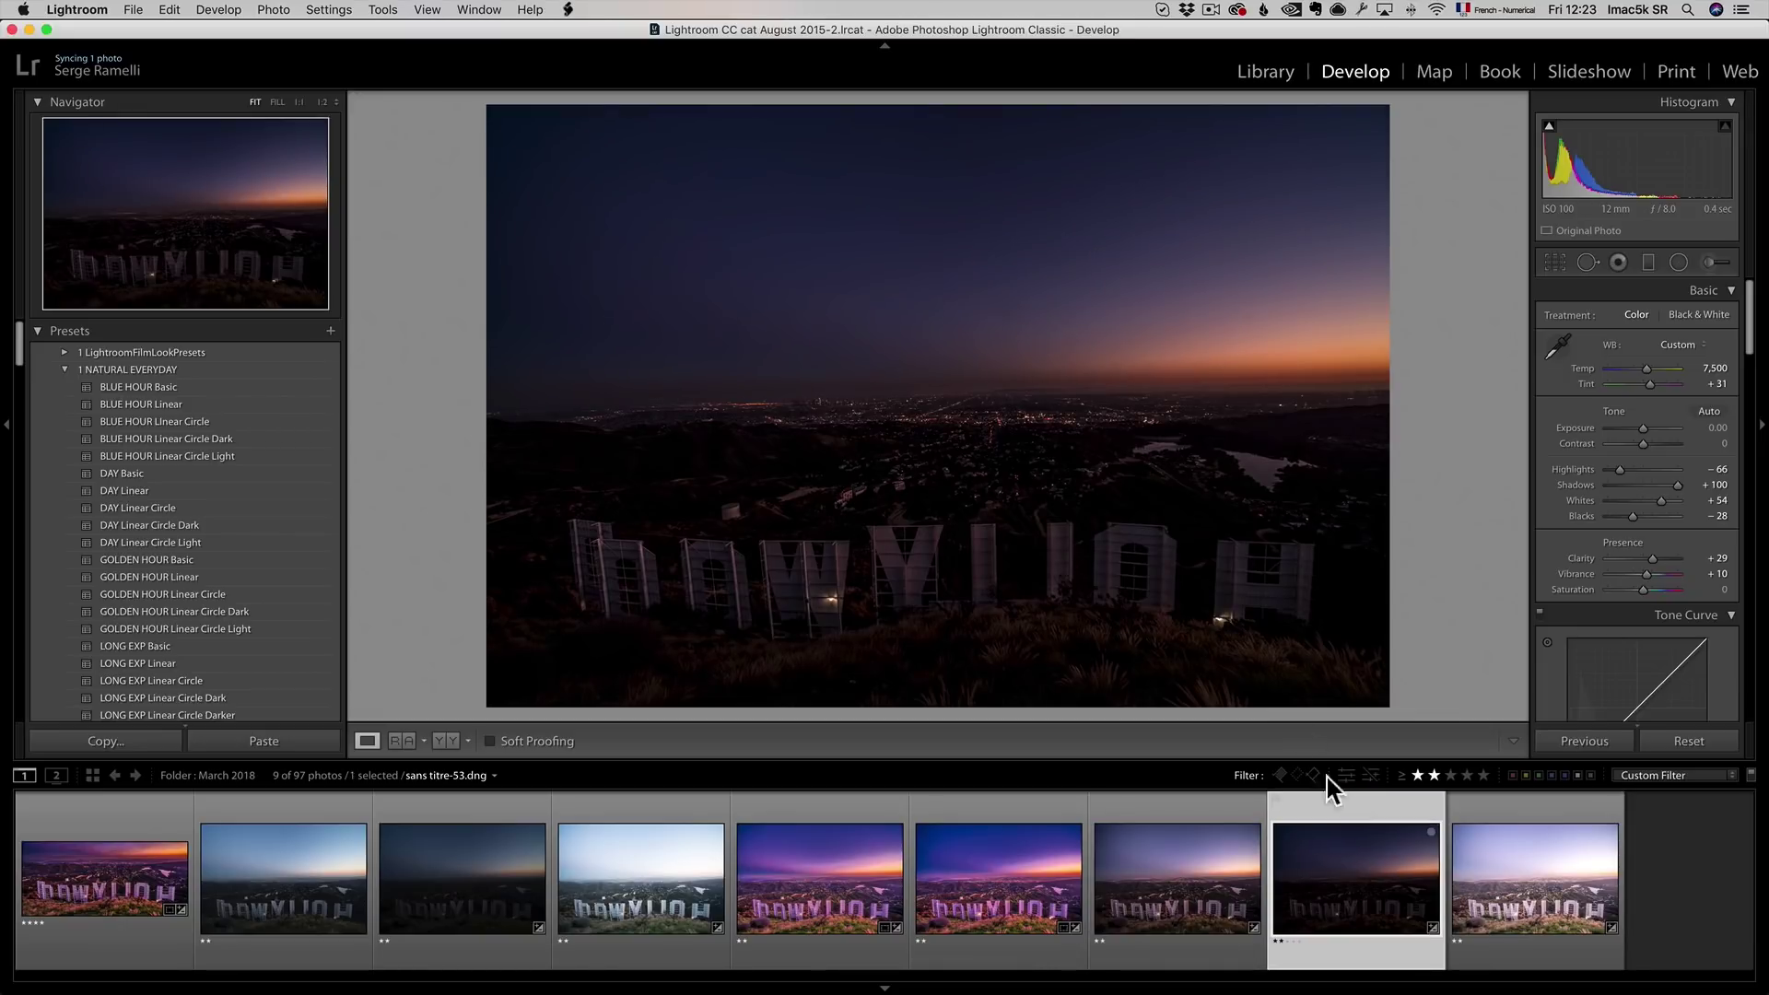
pyautogui.click(1016, 392)
pyautogui.moveTo(1165, 307); pyautogui.dragTo(1159, 515)
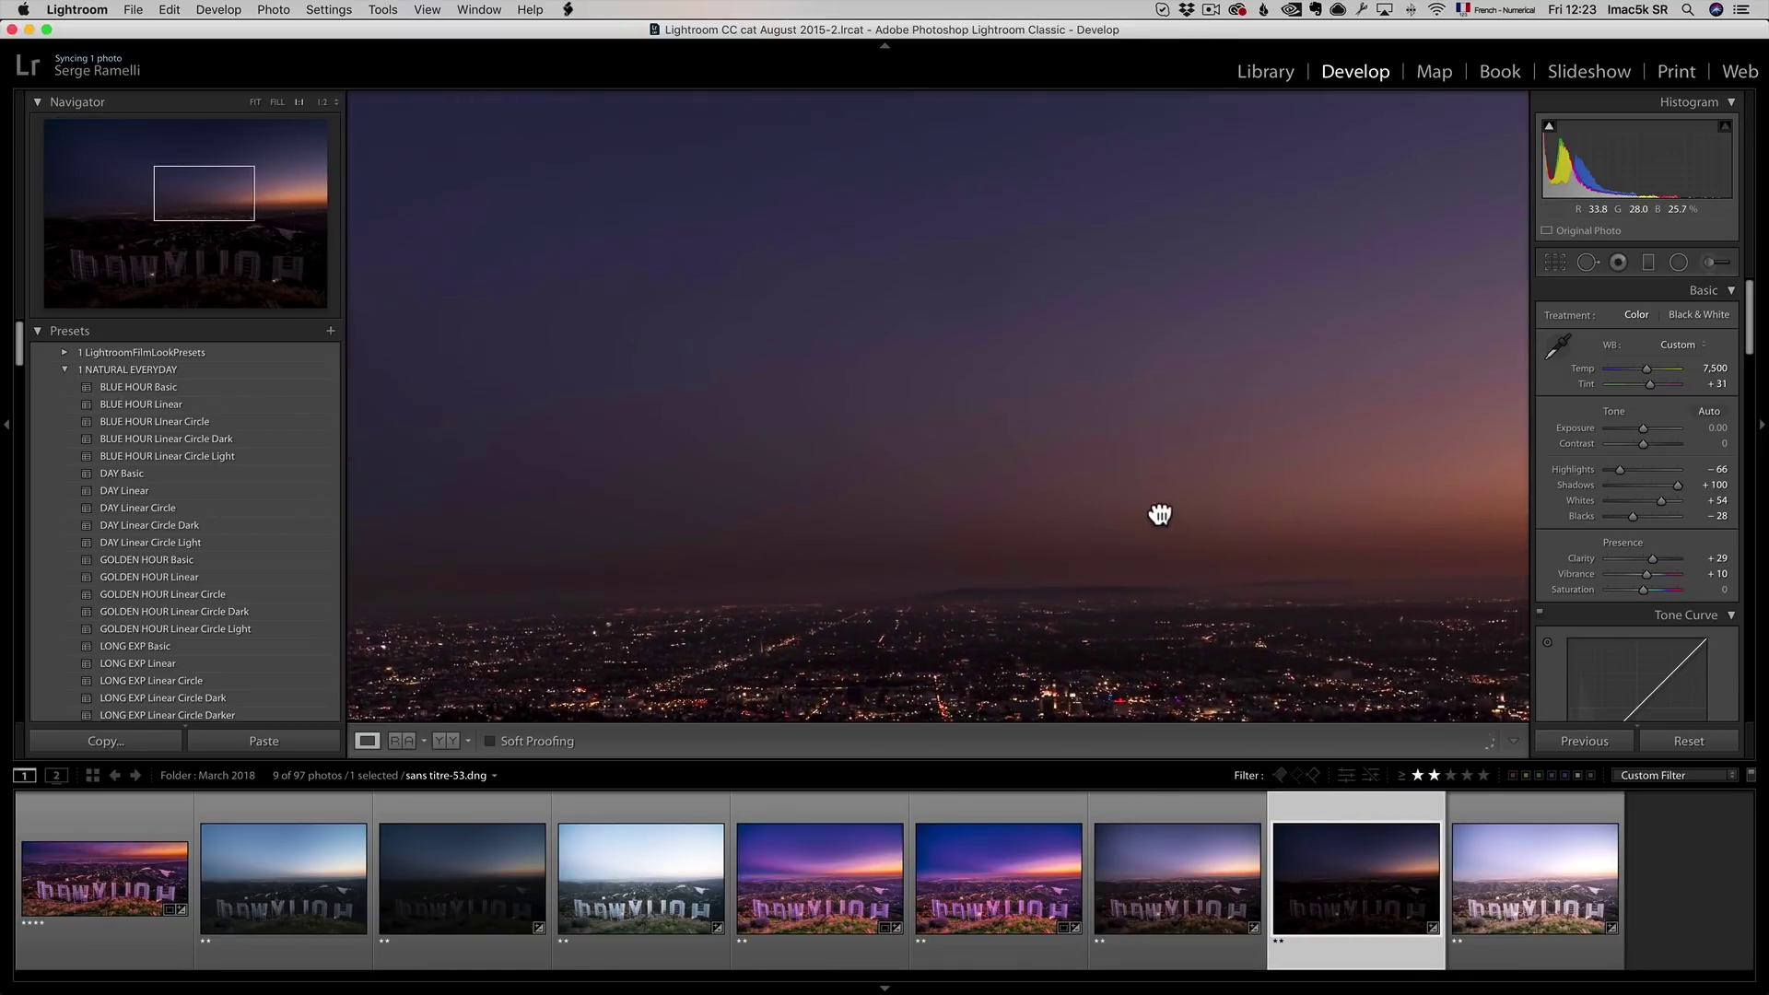
pyautogui.scroll(-10, 1635, 562)
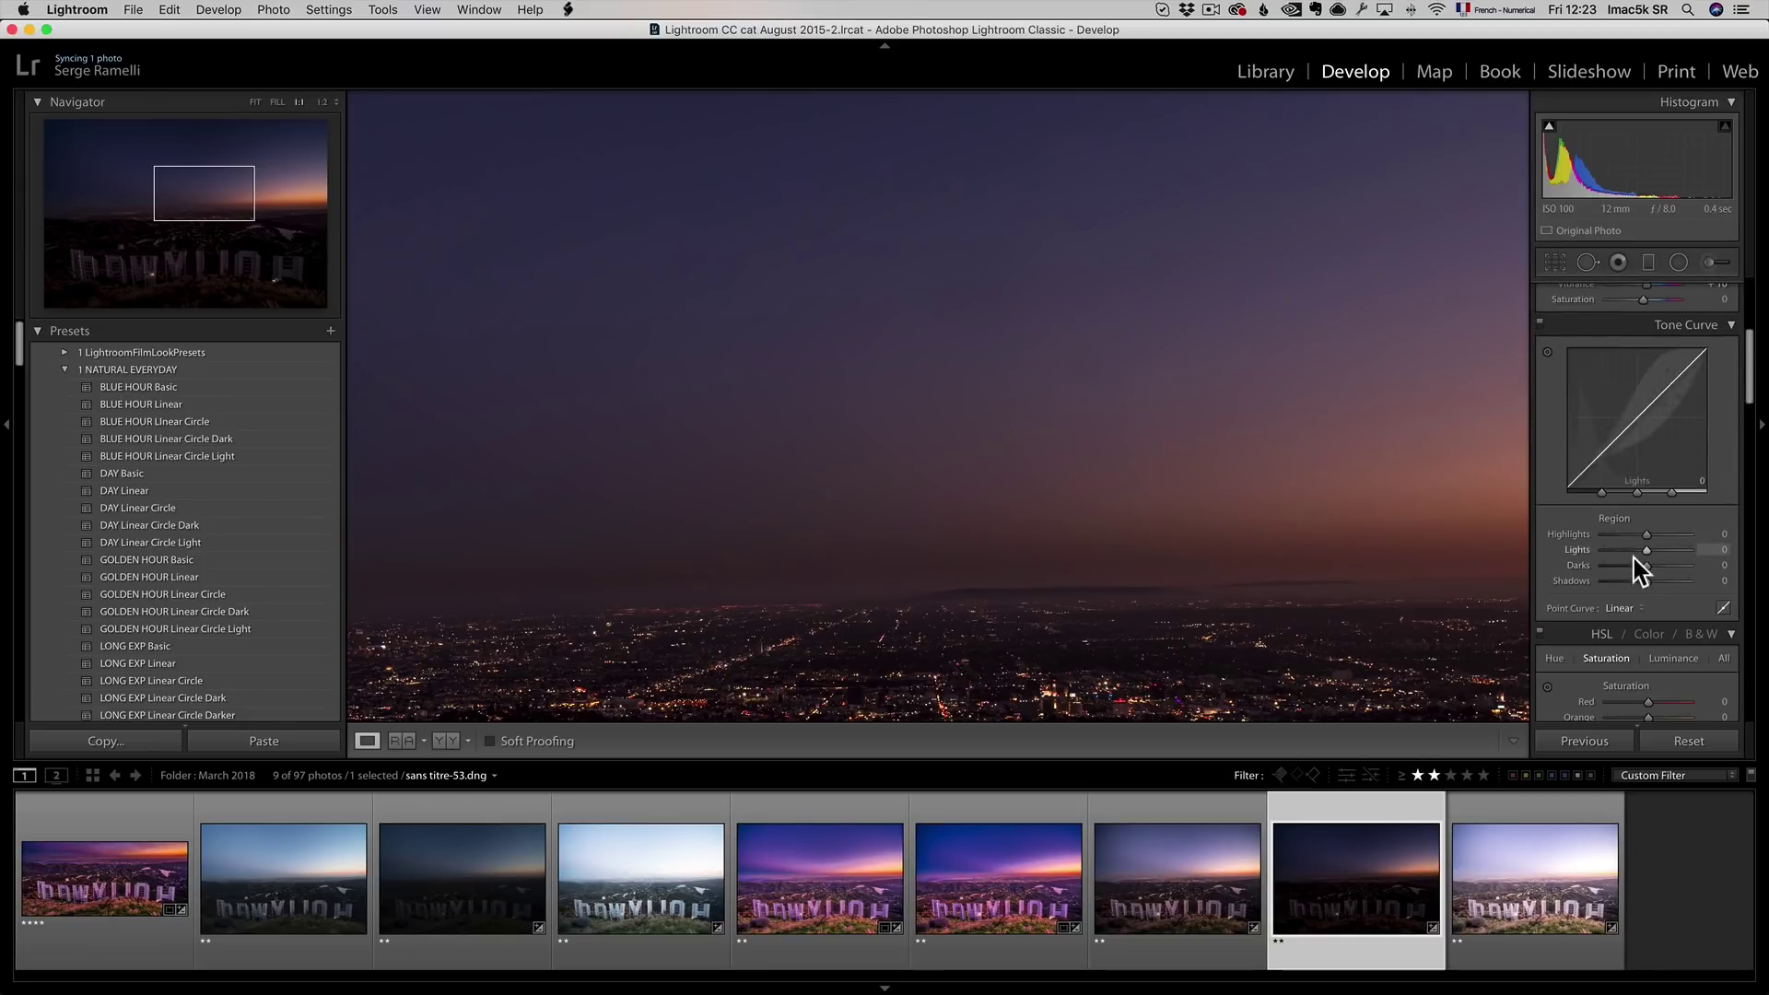
pyautogui.scroll(-5, 1638, 576)
pyautogui.scroll(3, 1635, 569)
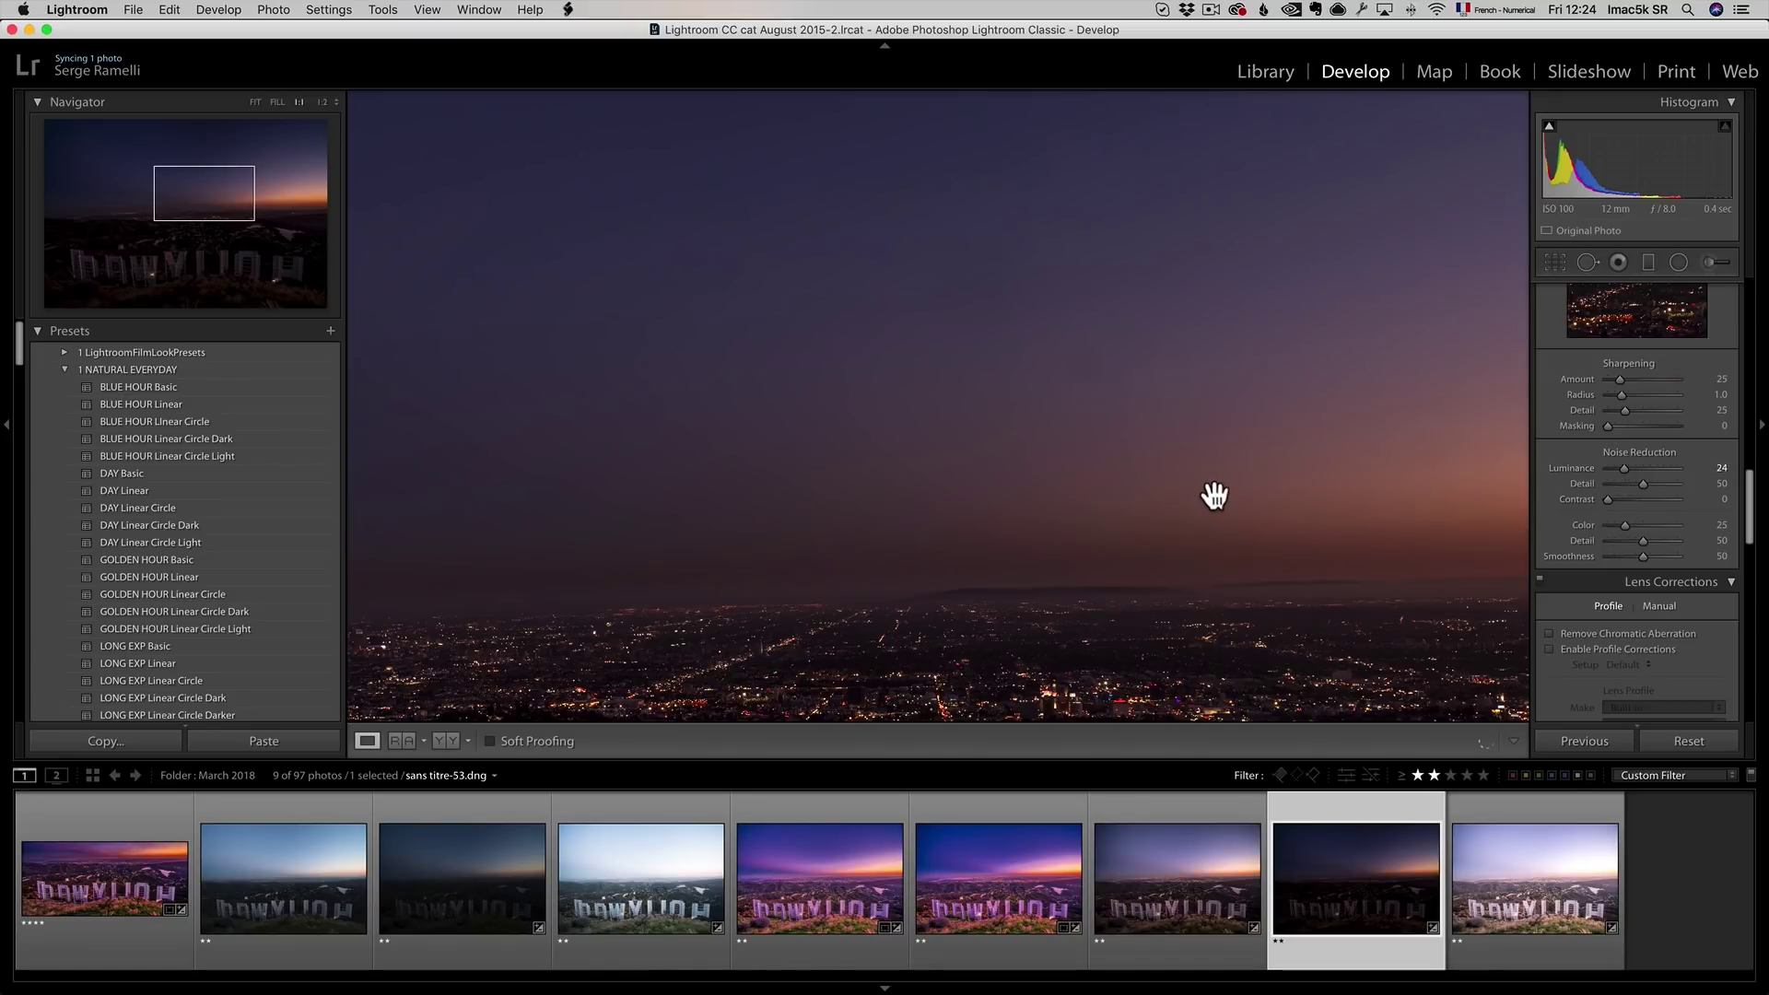
pyautogui.press('z')
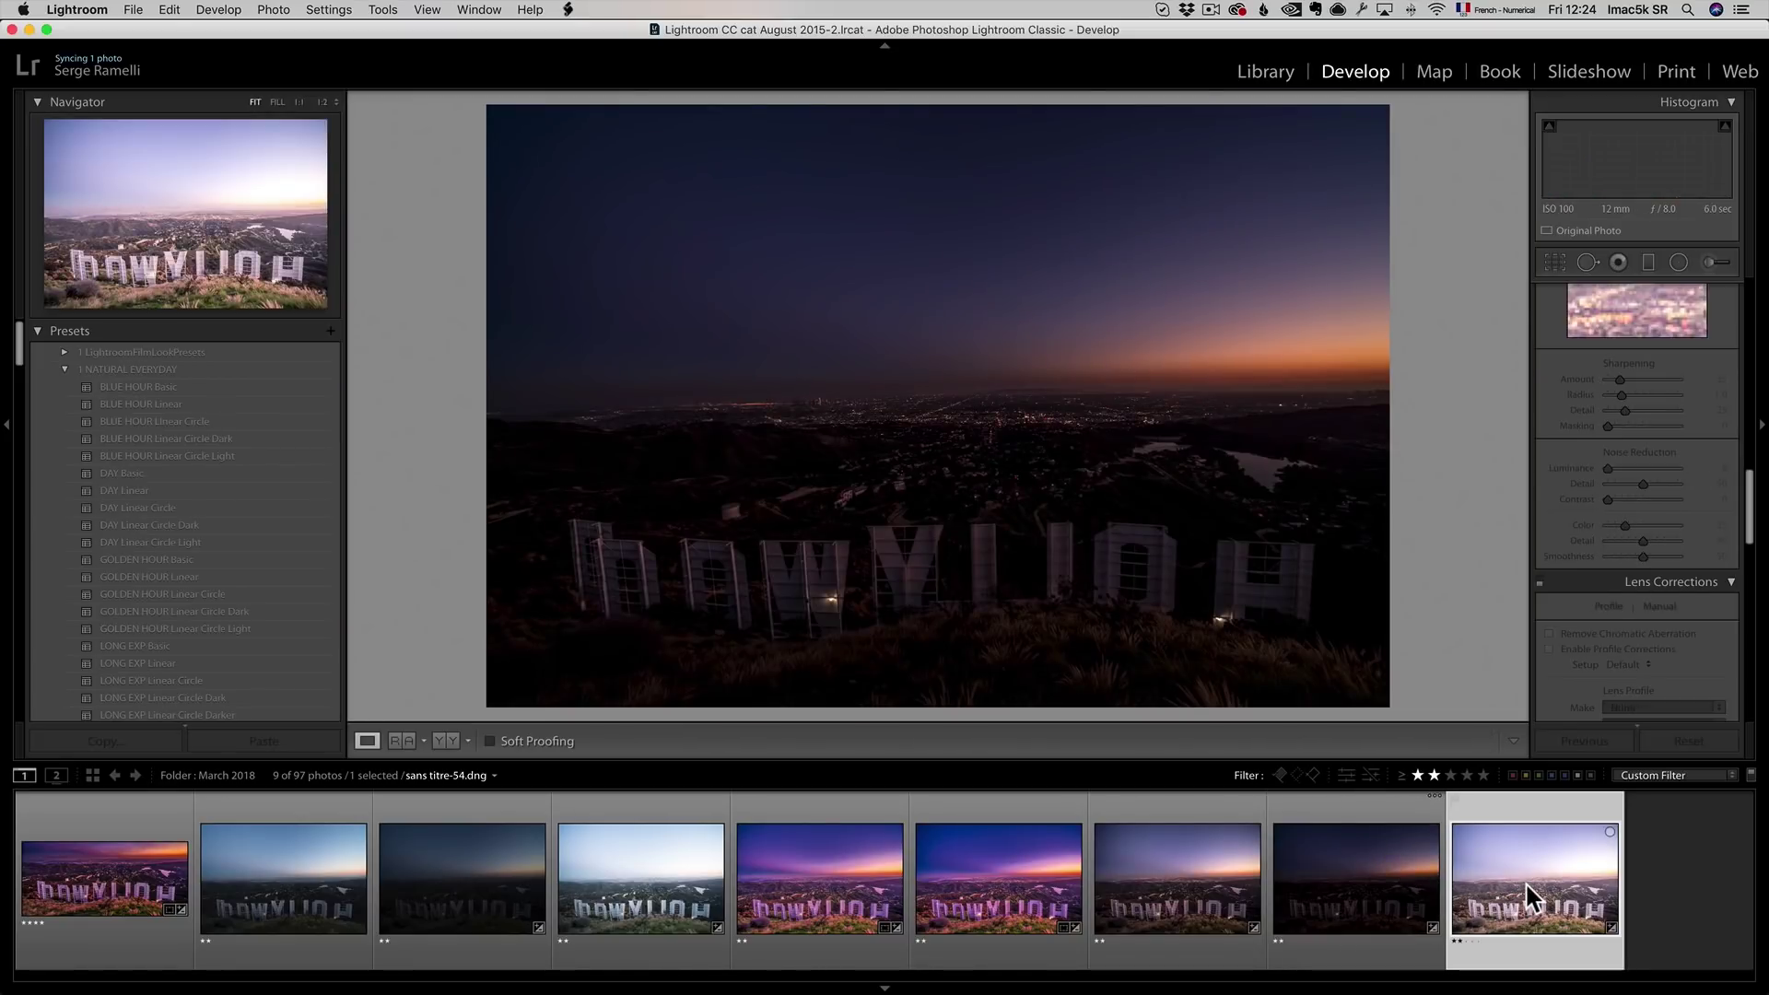
pyautogui.click(1163, 901)
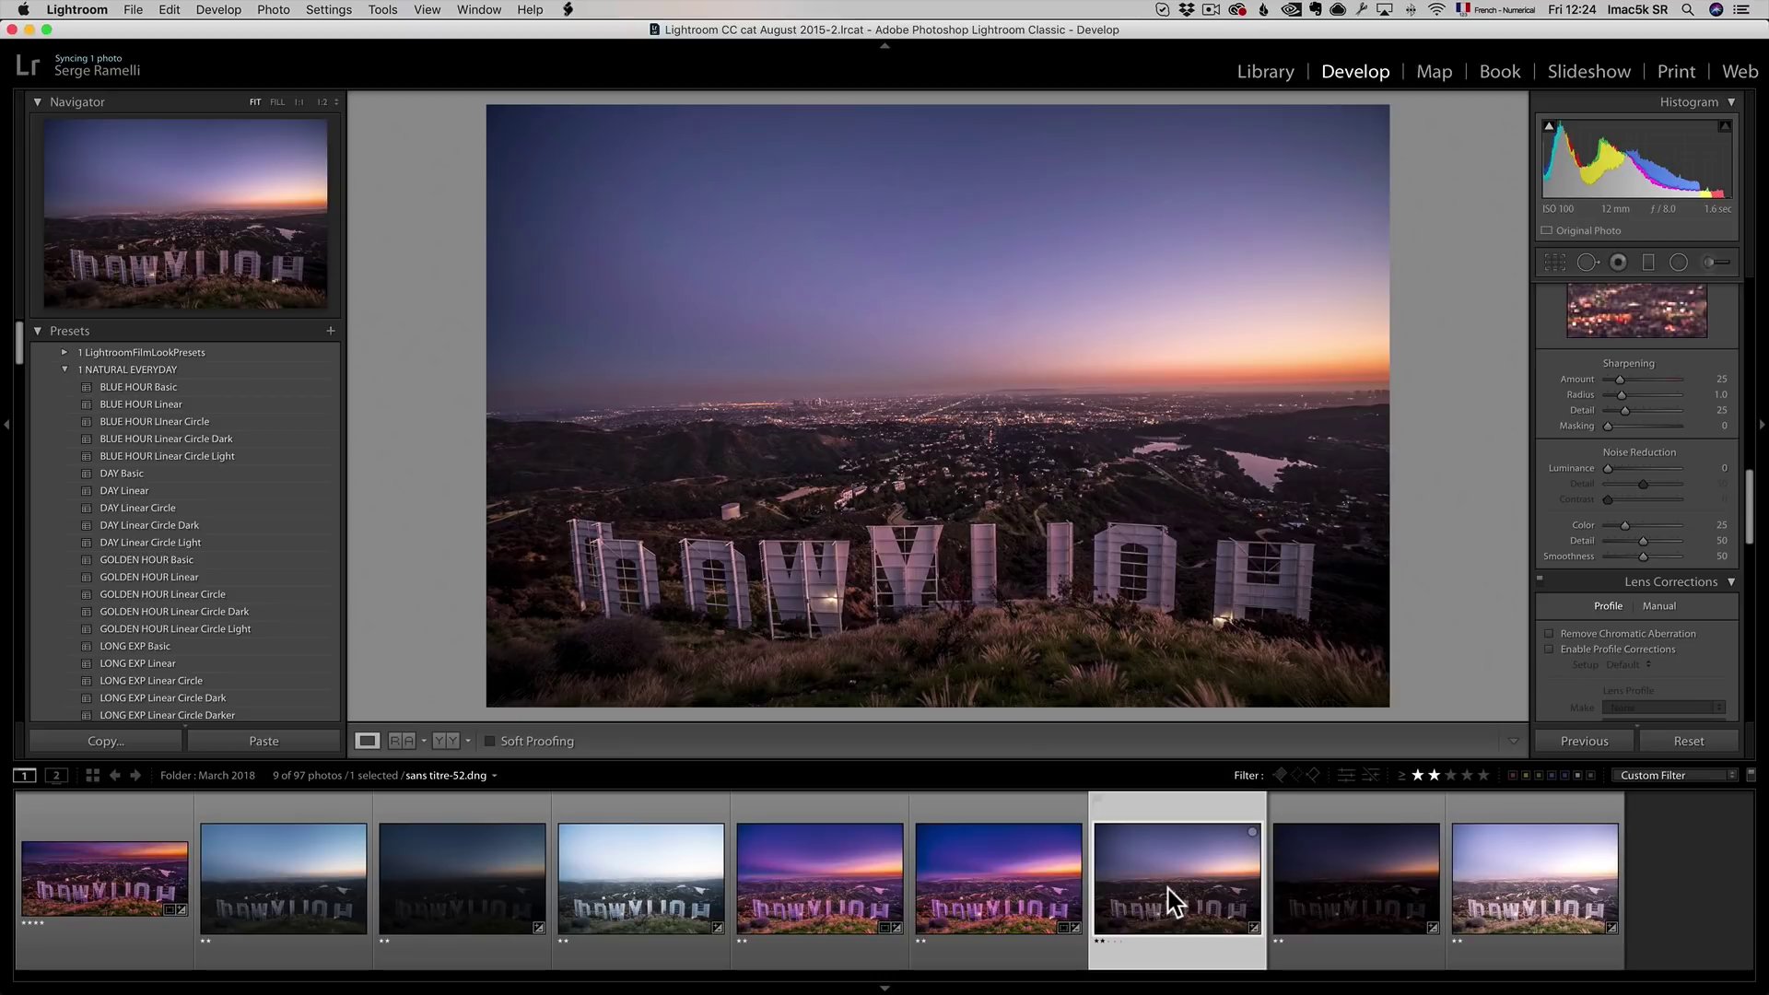
pyautogui.keyDown('shift'); pyautogui.click(1522, 868); pyautogui.keyUp('shift')
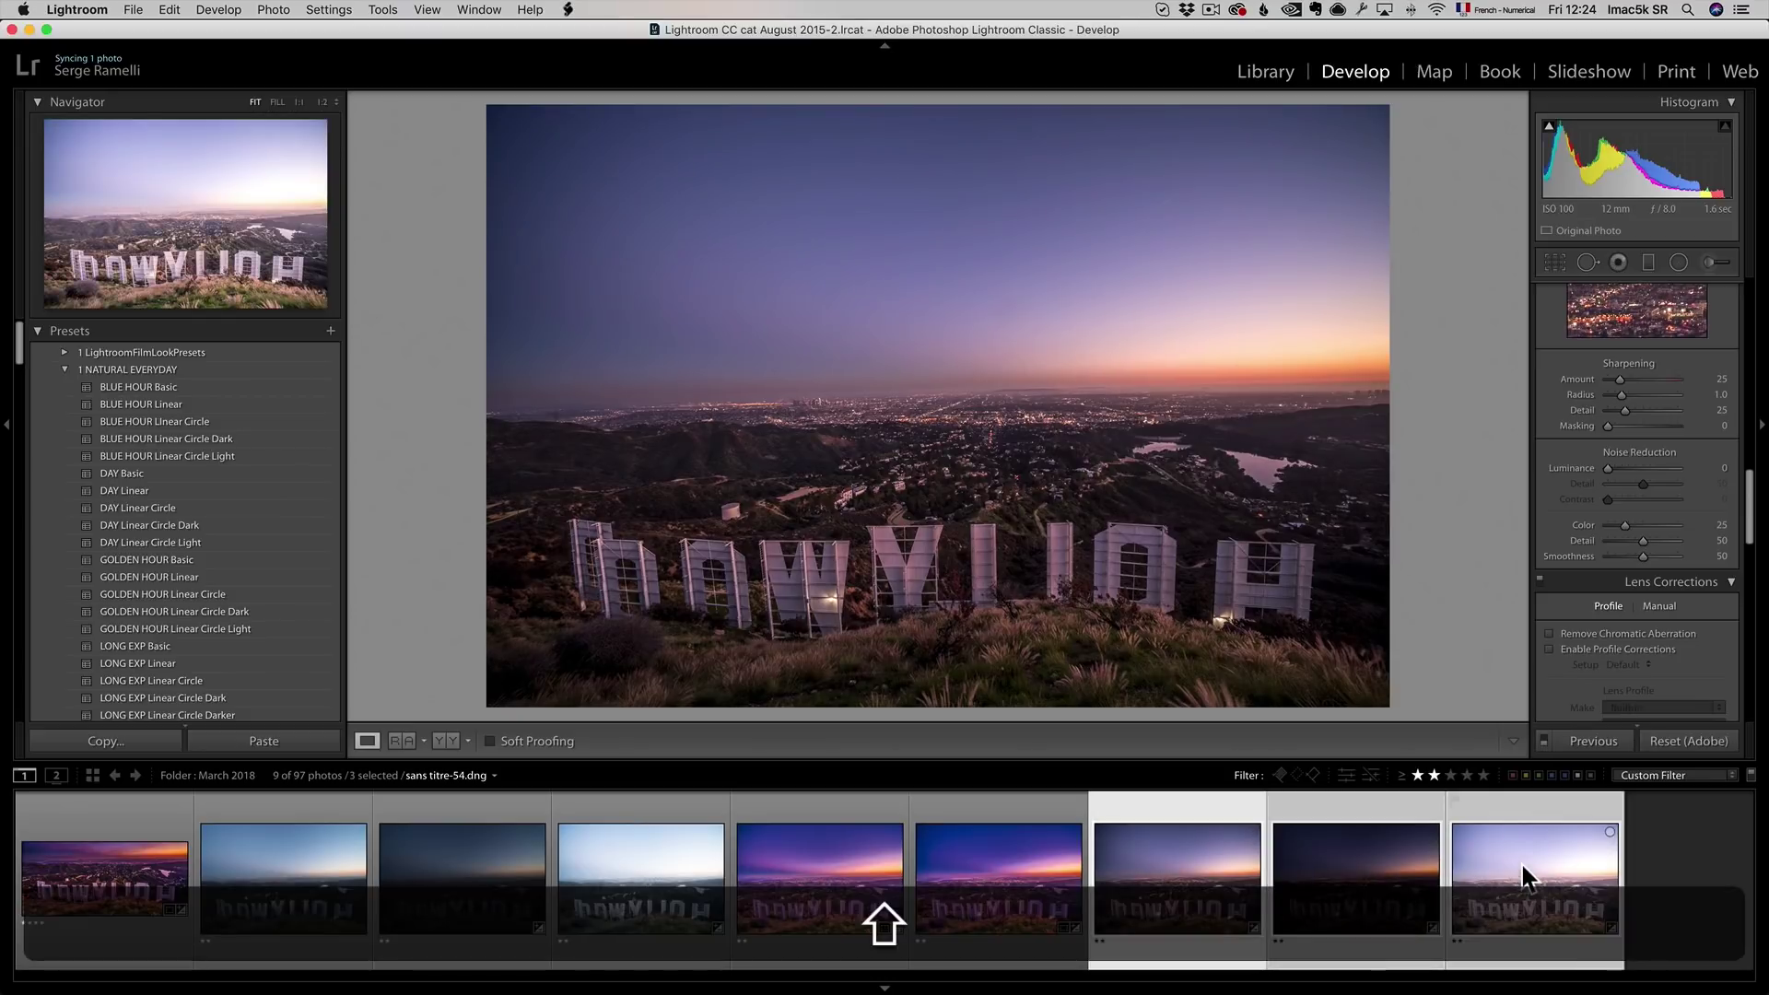
# Export the three bracketed exposures to Aurora HDR 2018 as TIFFs with Lightroom adjustments.
pyautogui.rightClick(1168, 889)
pyautogui.moveTo(1191, 892)
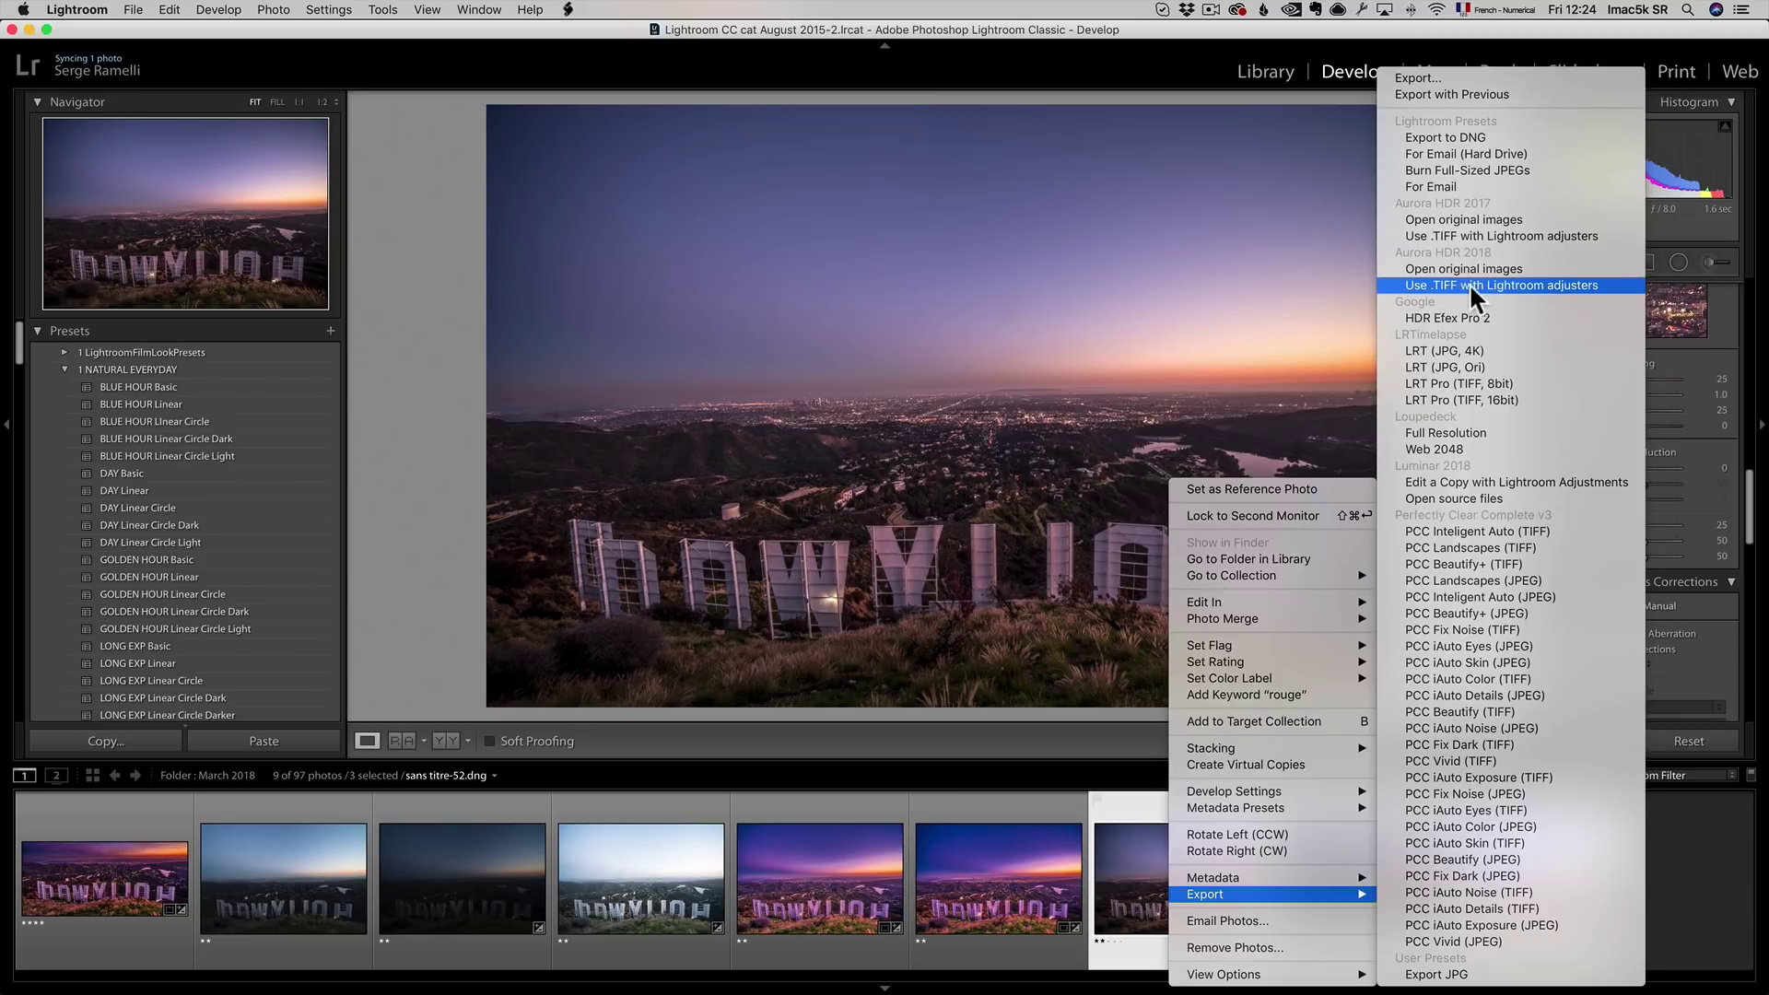
pyautogui.click(1578, 285)
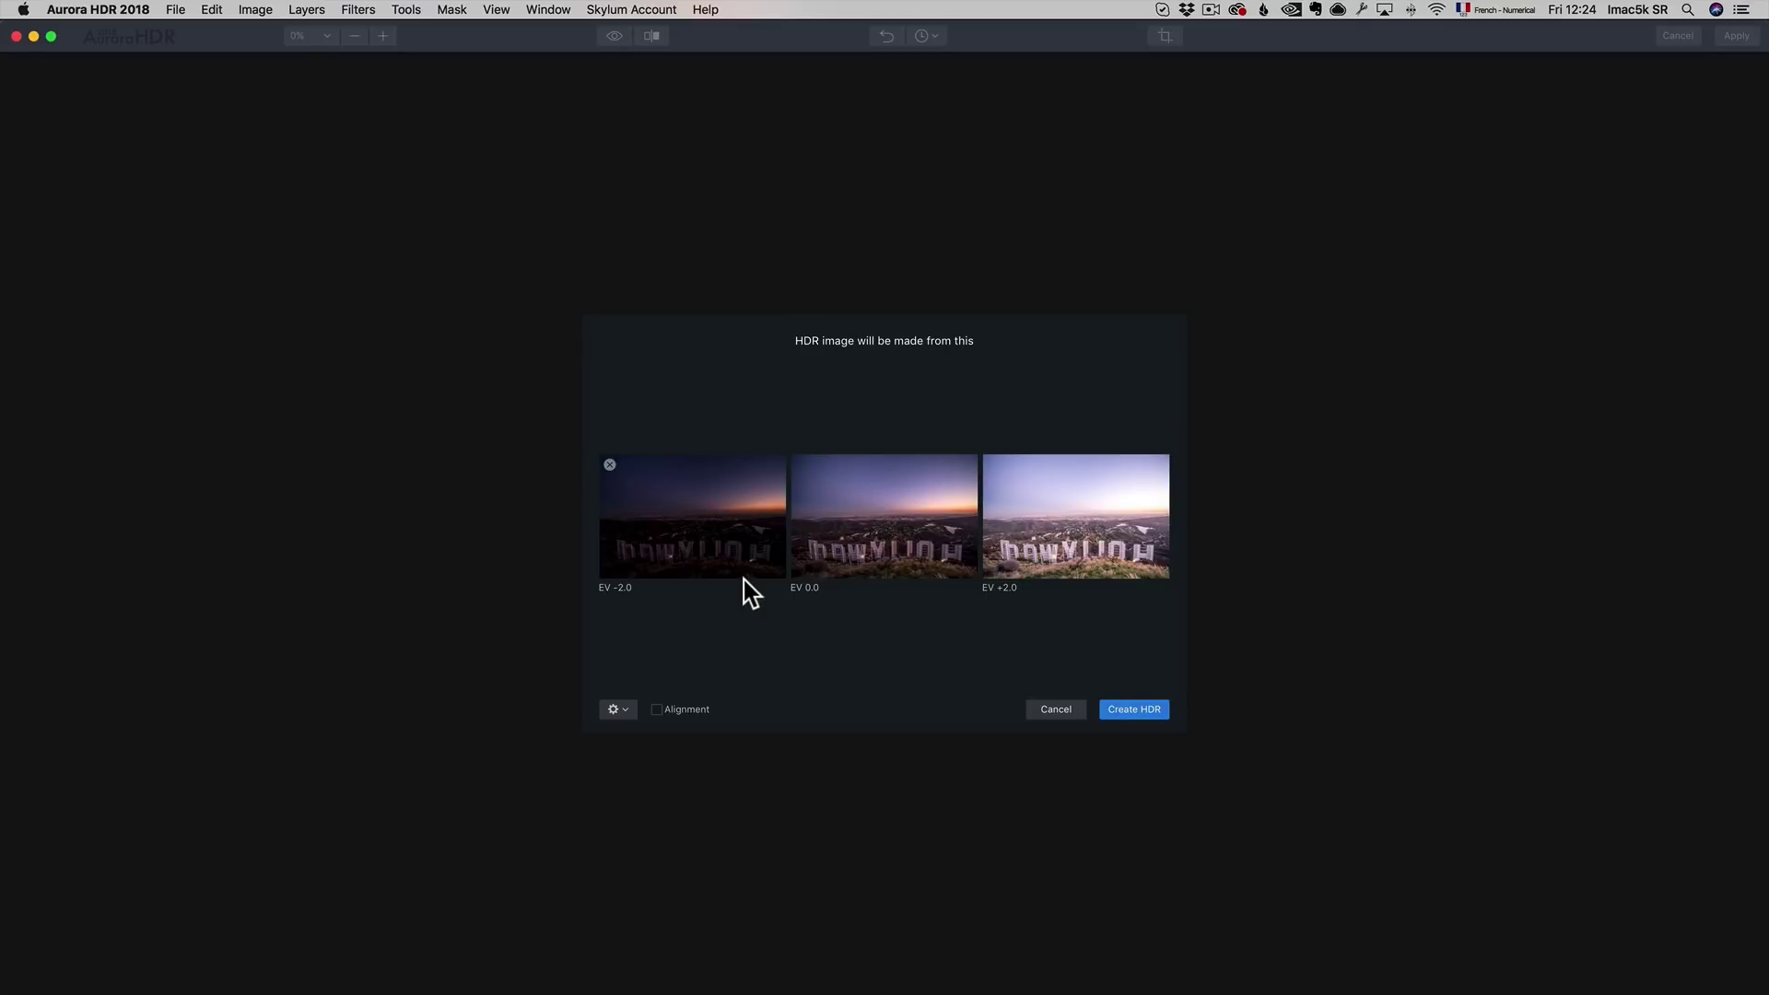
# Merge the exposures into an HDR with Alignment enabled, then show the preset categories.
pyautogui.click(683, 712)
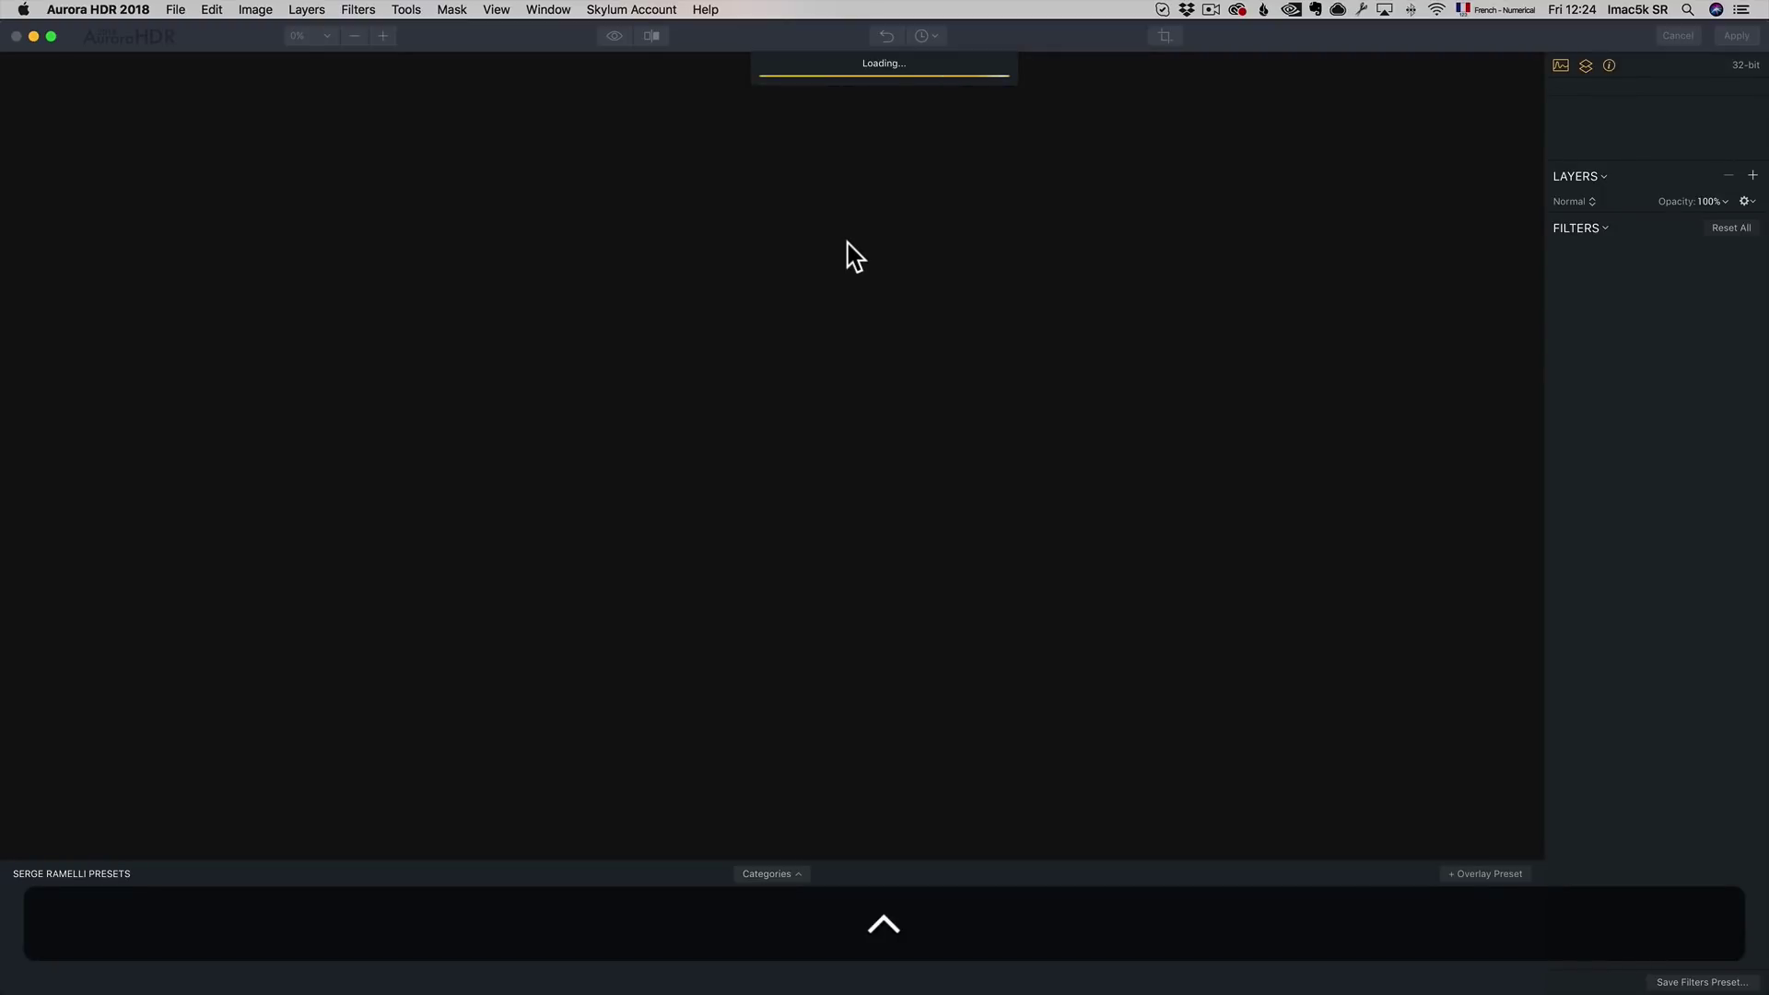
pyautogui.hotkey('ctrl', 'p')
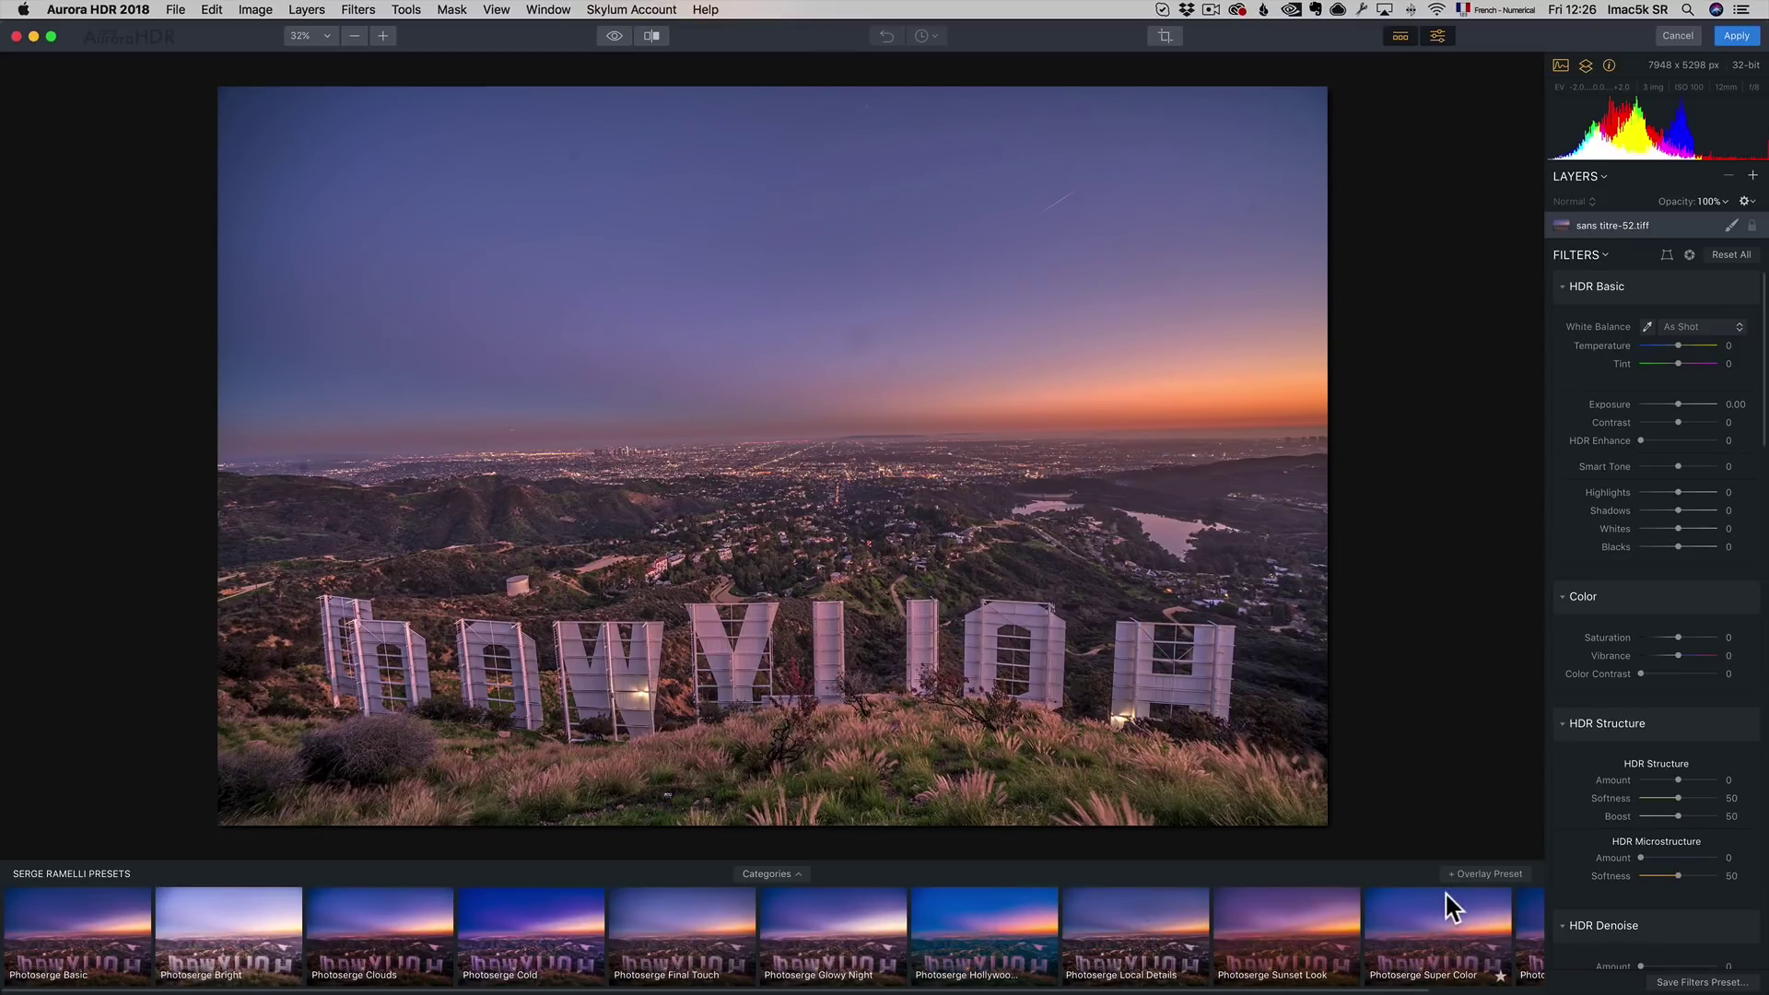
pyautogui.click(801, 875)
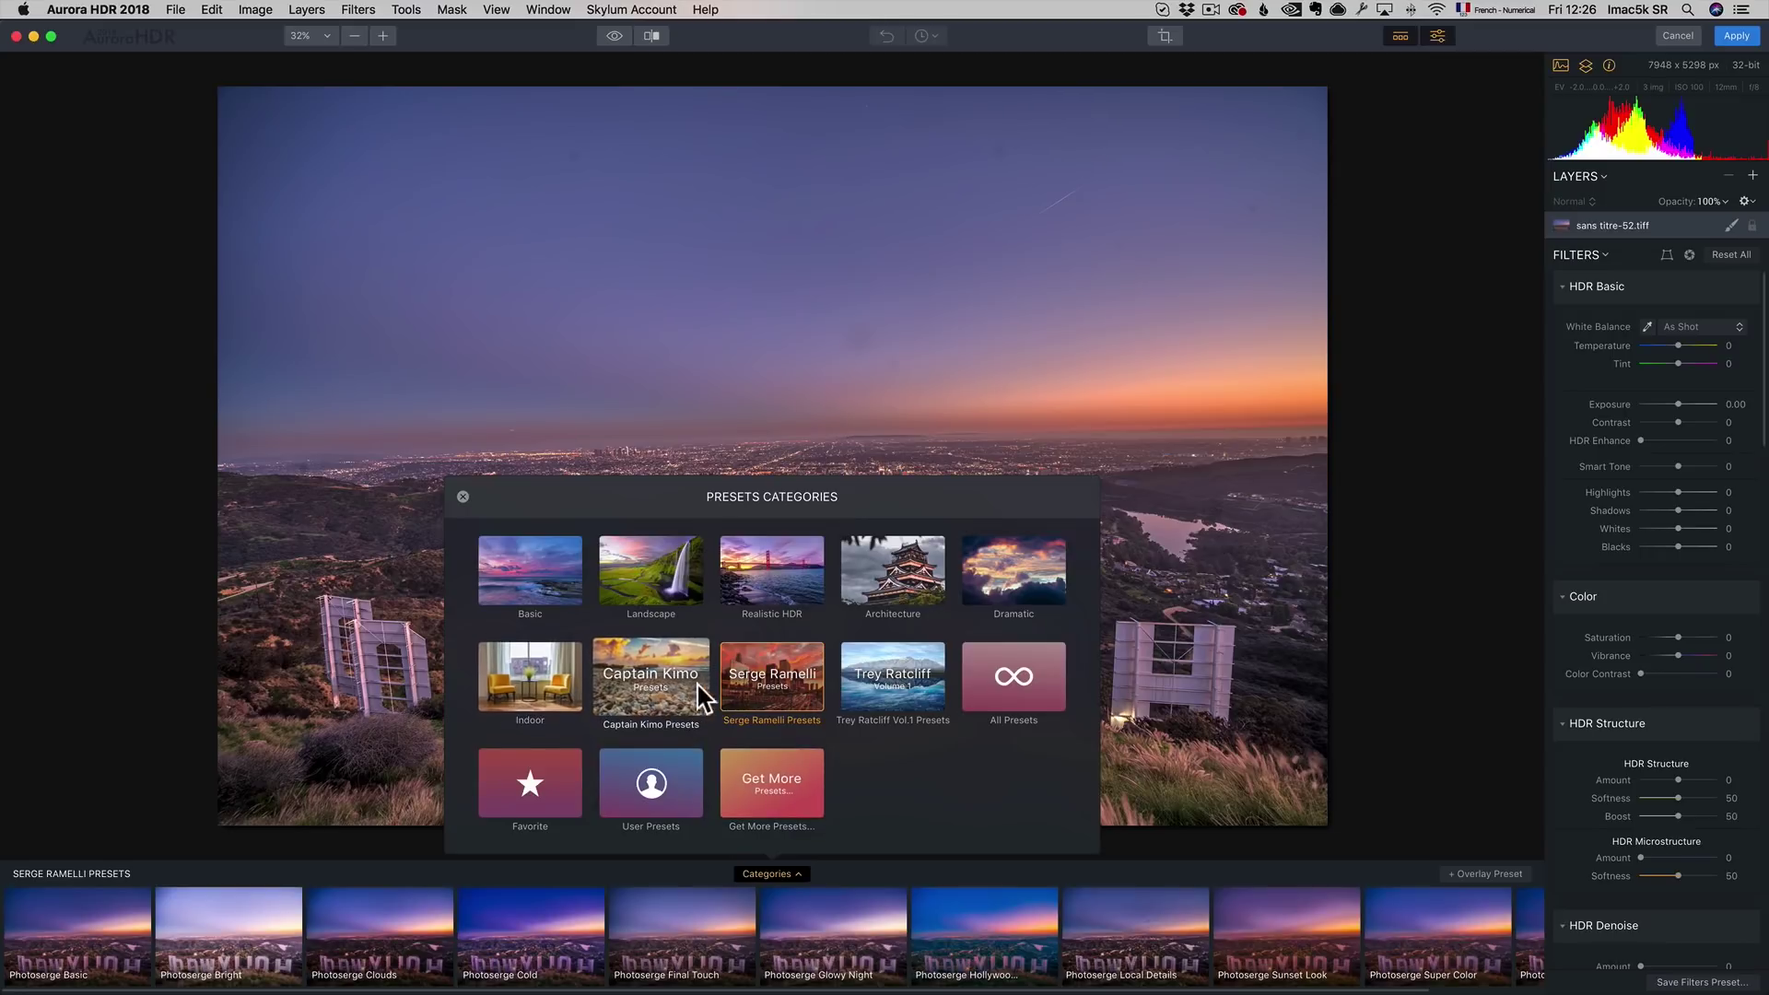
# Apply the Photoserge Basic preset from the Serge Ramelli collection.
pyautogui.click(768, 672)
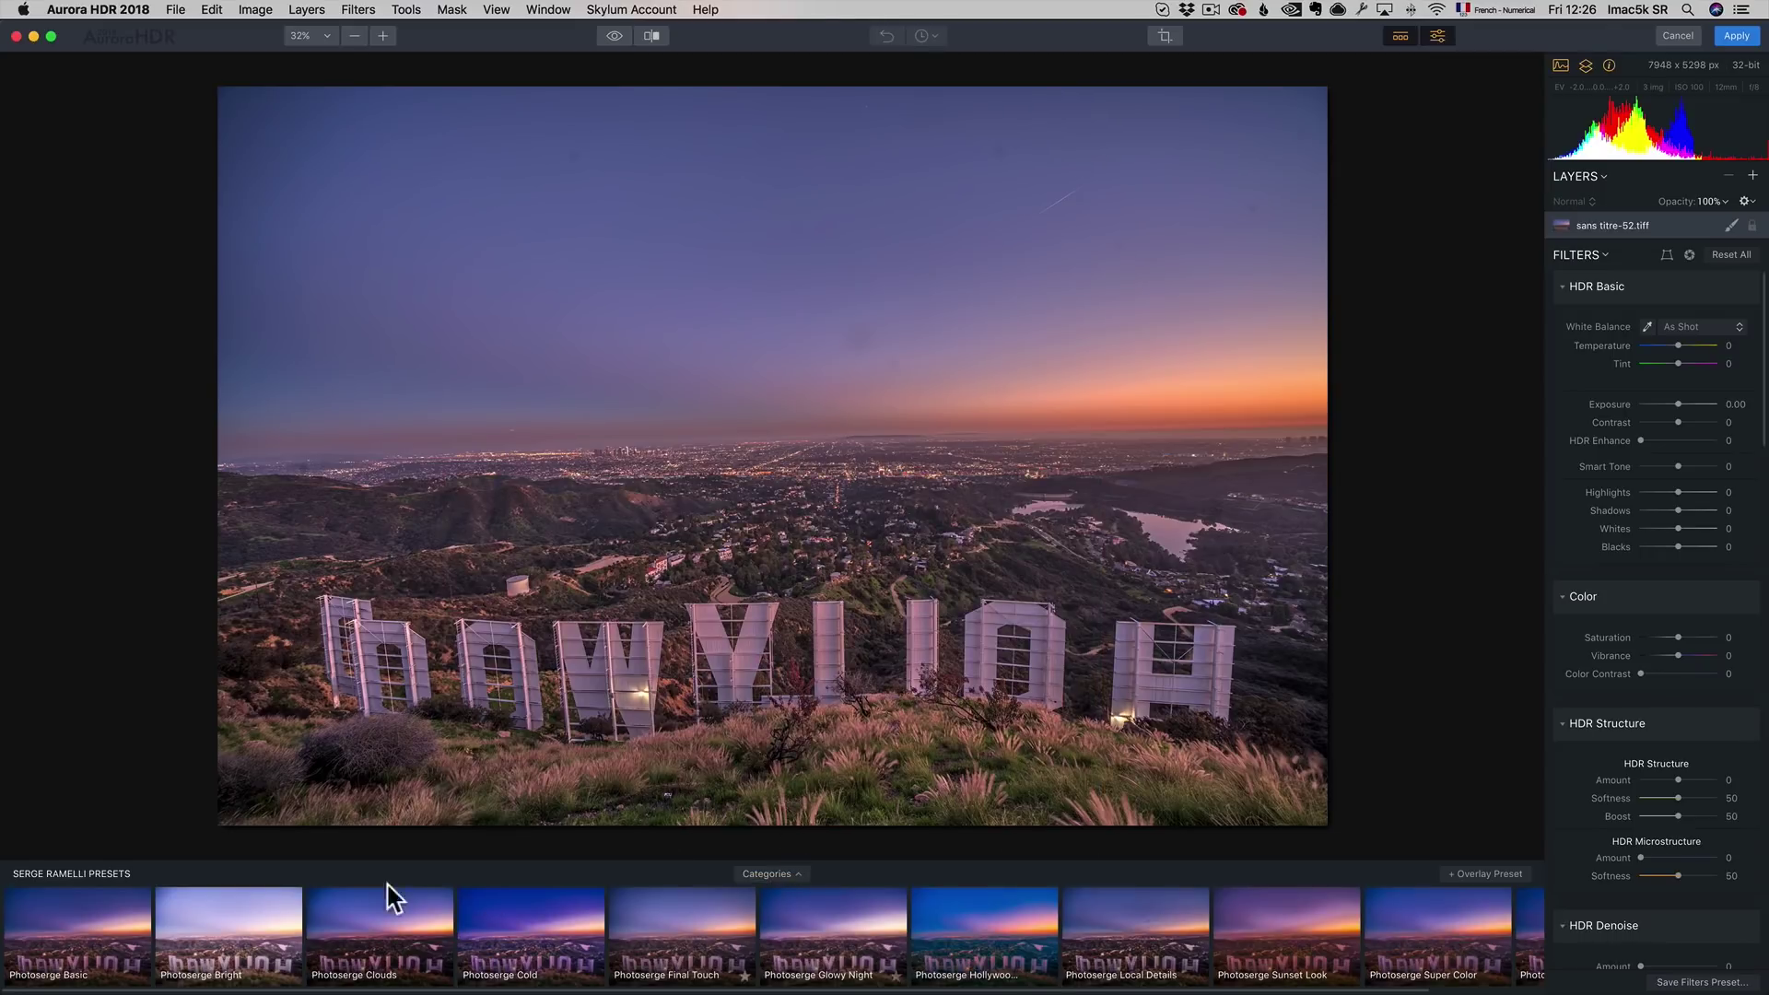
pyautogui.click(90, 921)
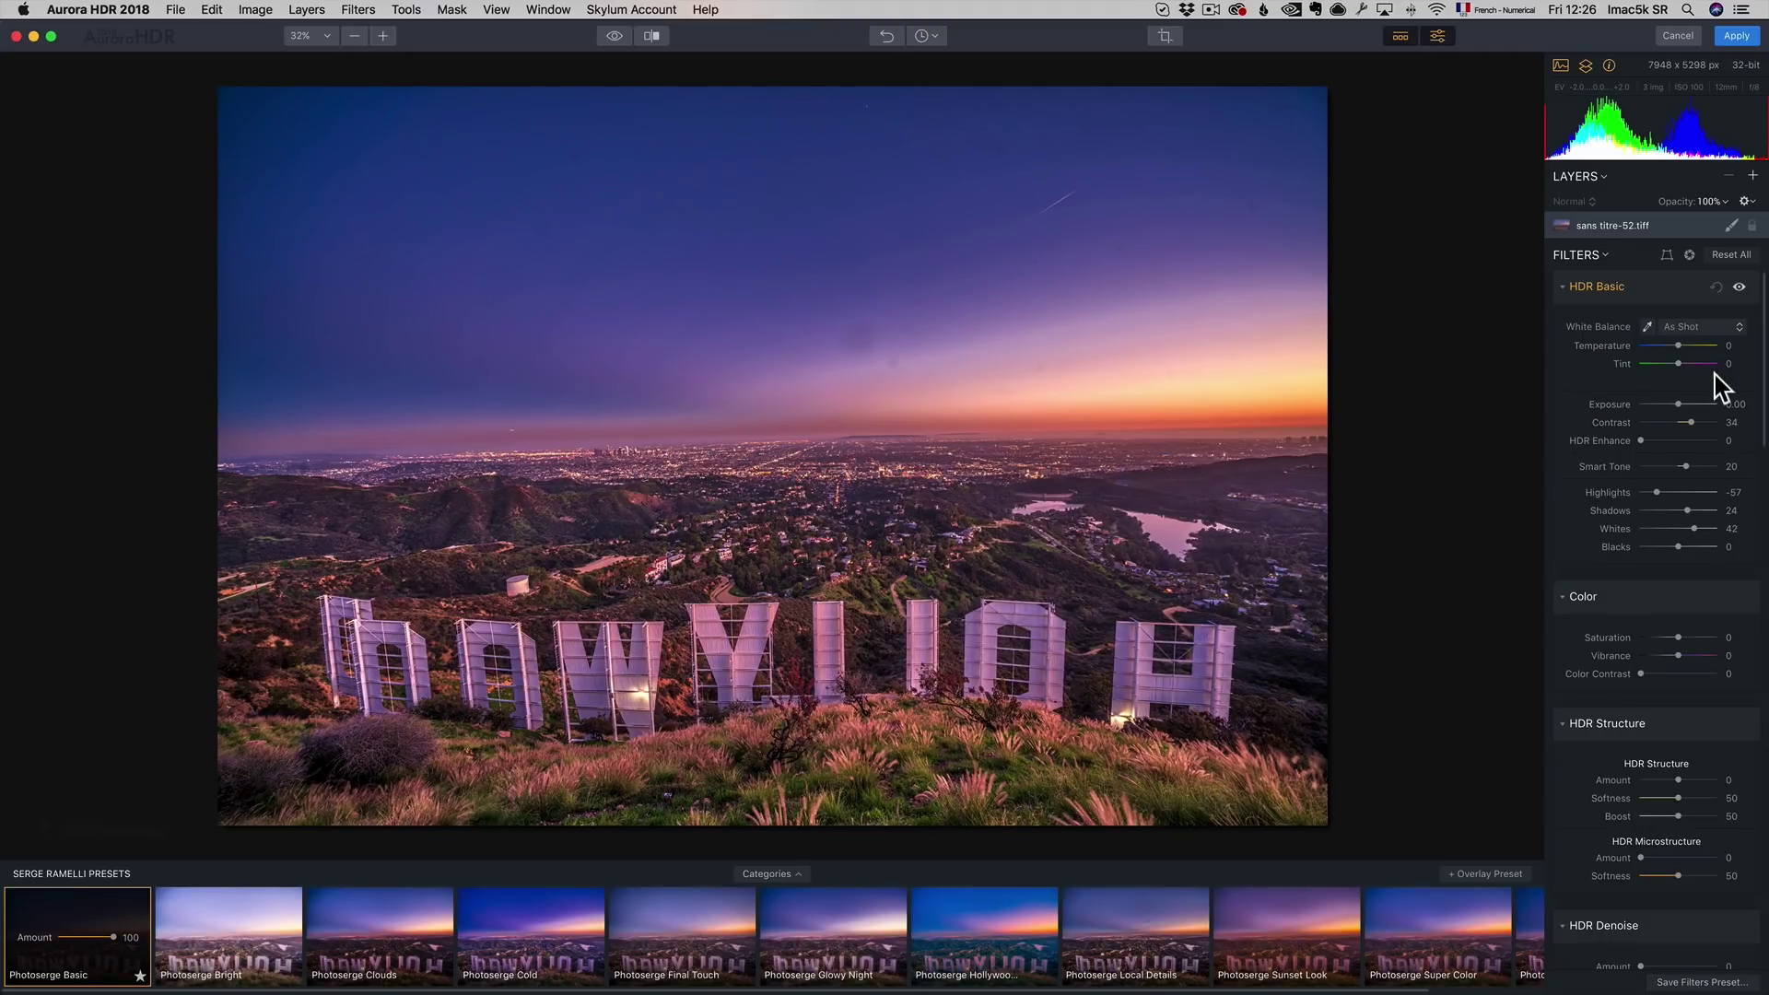
pyautogui.scroll(-1, 1760, 396)
pyautogui.scroll(-2, 1761, 428)
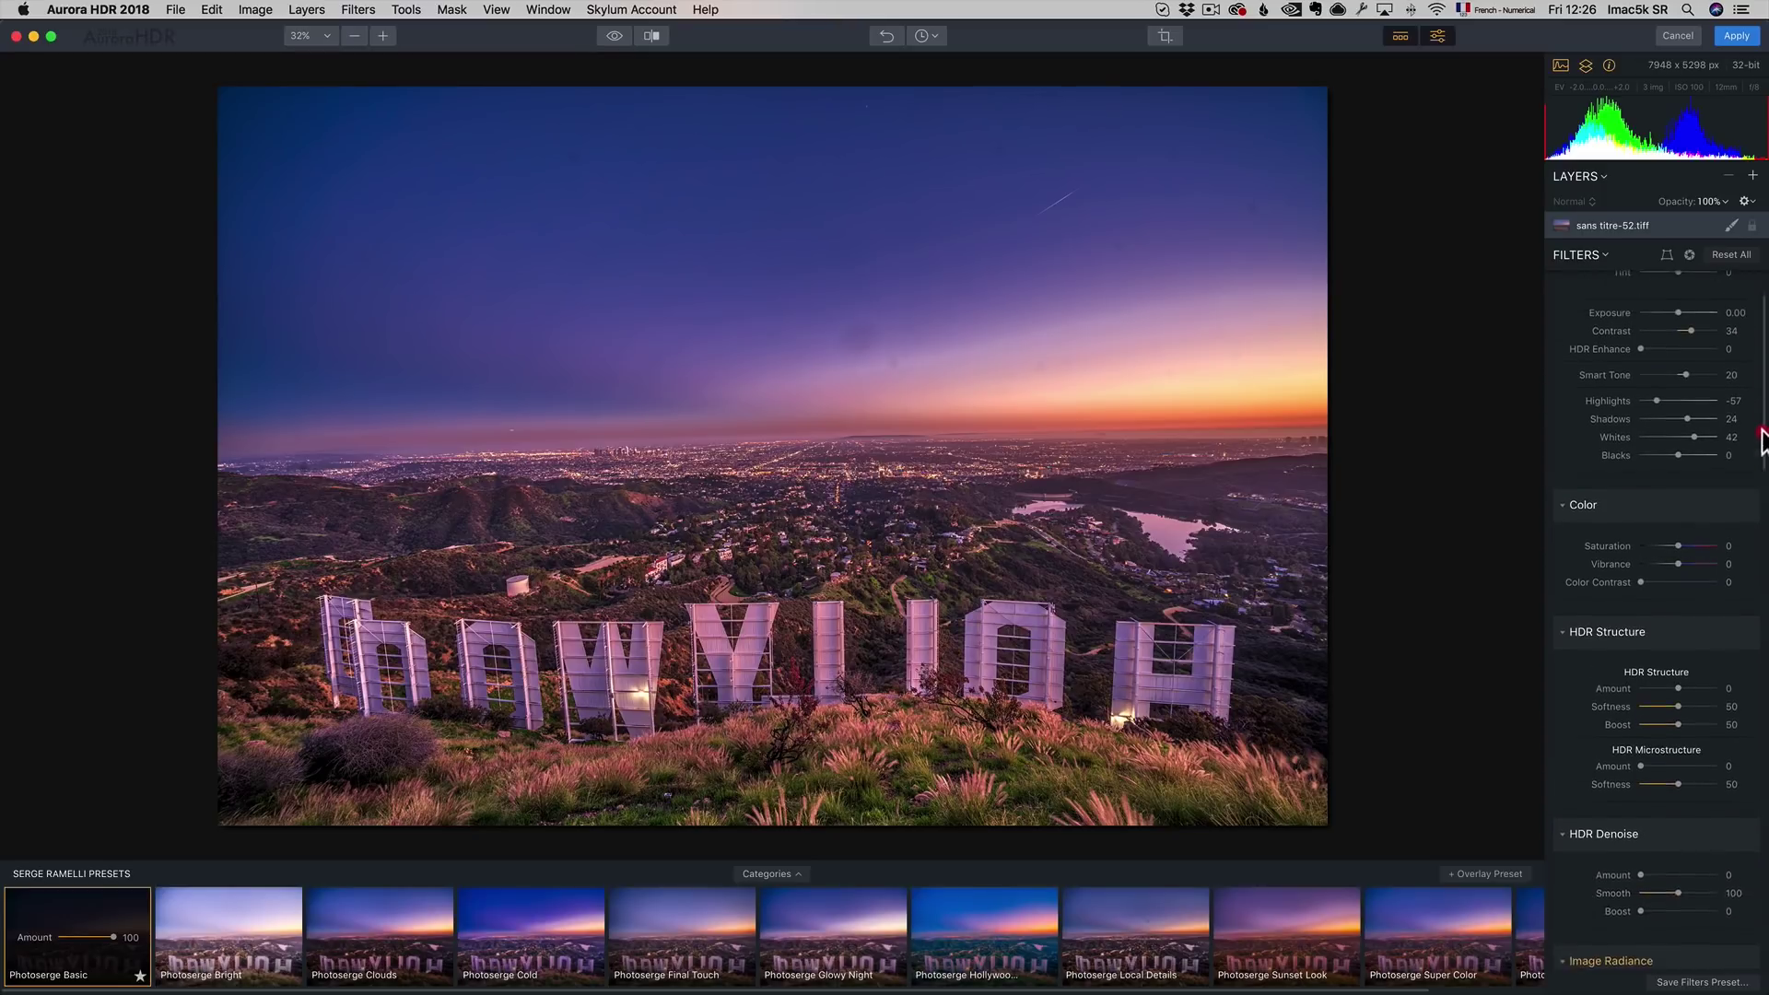
pyautogui.scroll(3, 1756, 422)
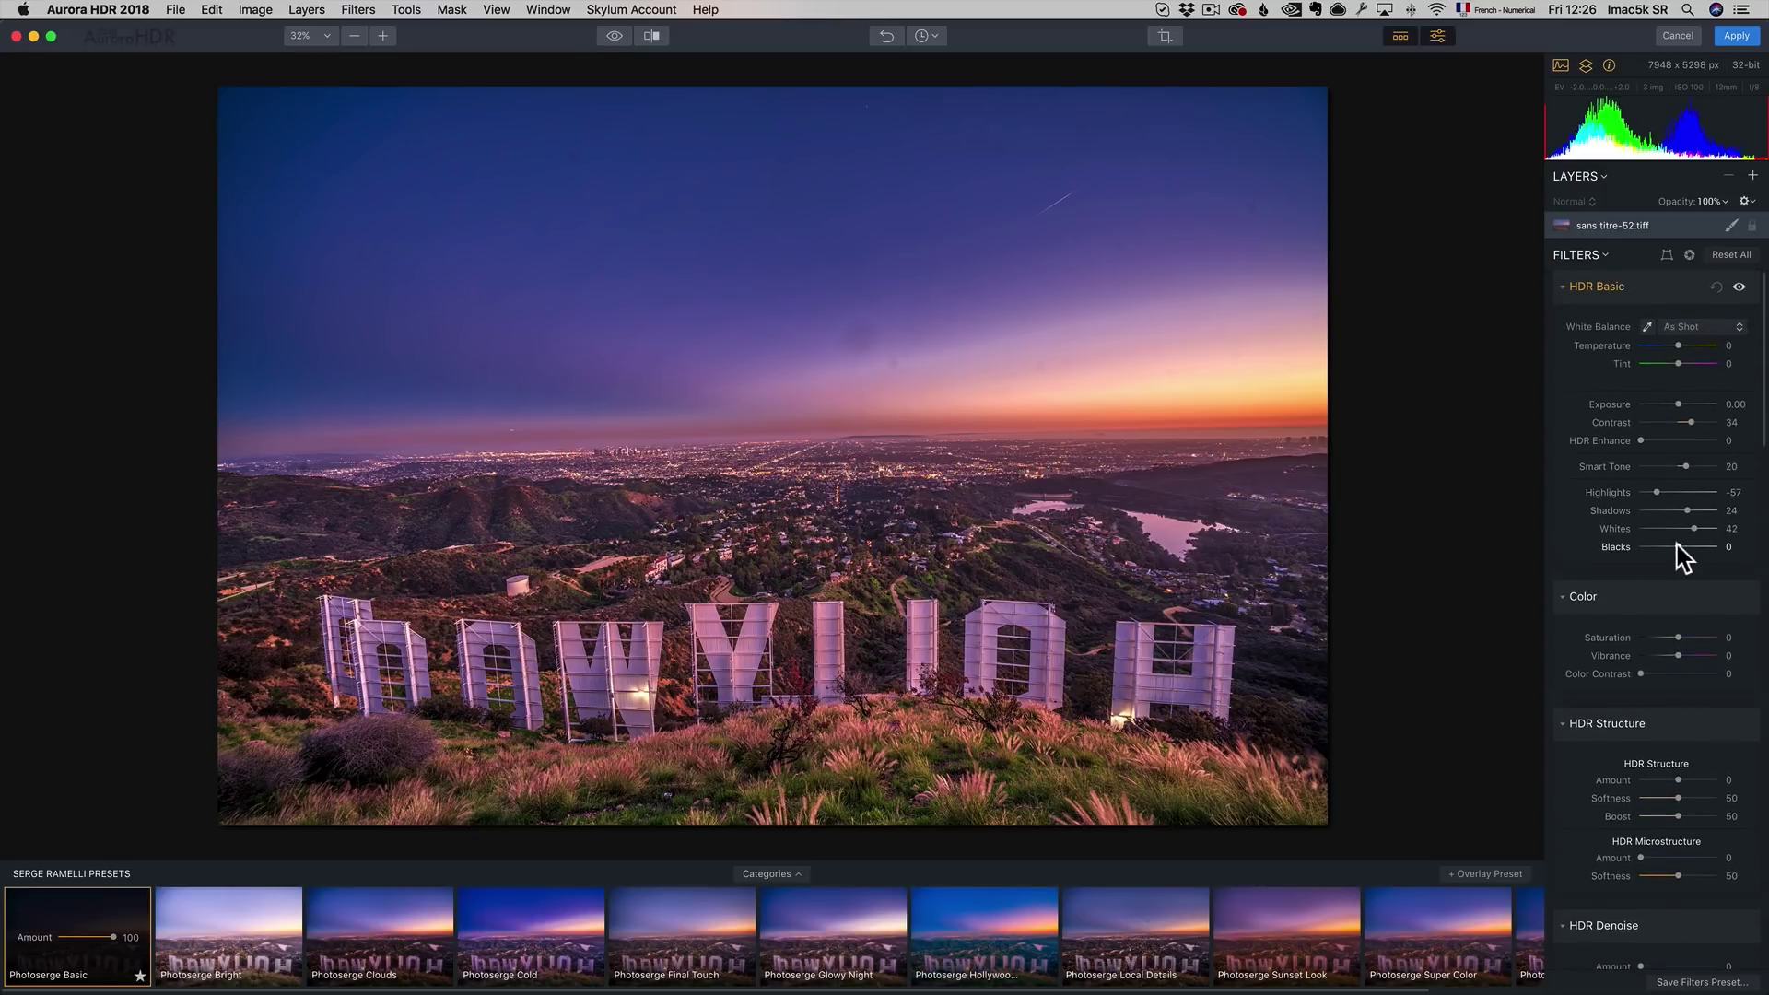
# Deepen the Blacks and add a little noise reduction to the HDR image.
pyautogui.moveTo(1678, 547); pyautogui.dragTo(1673, 546)
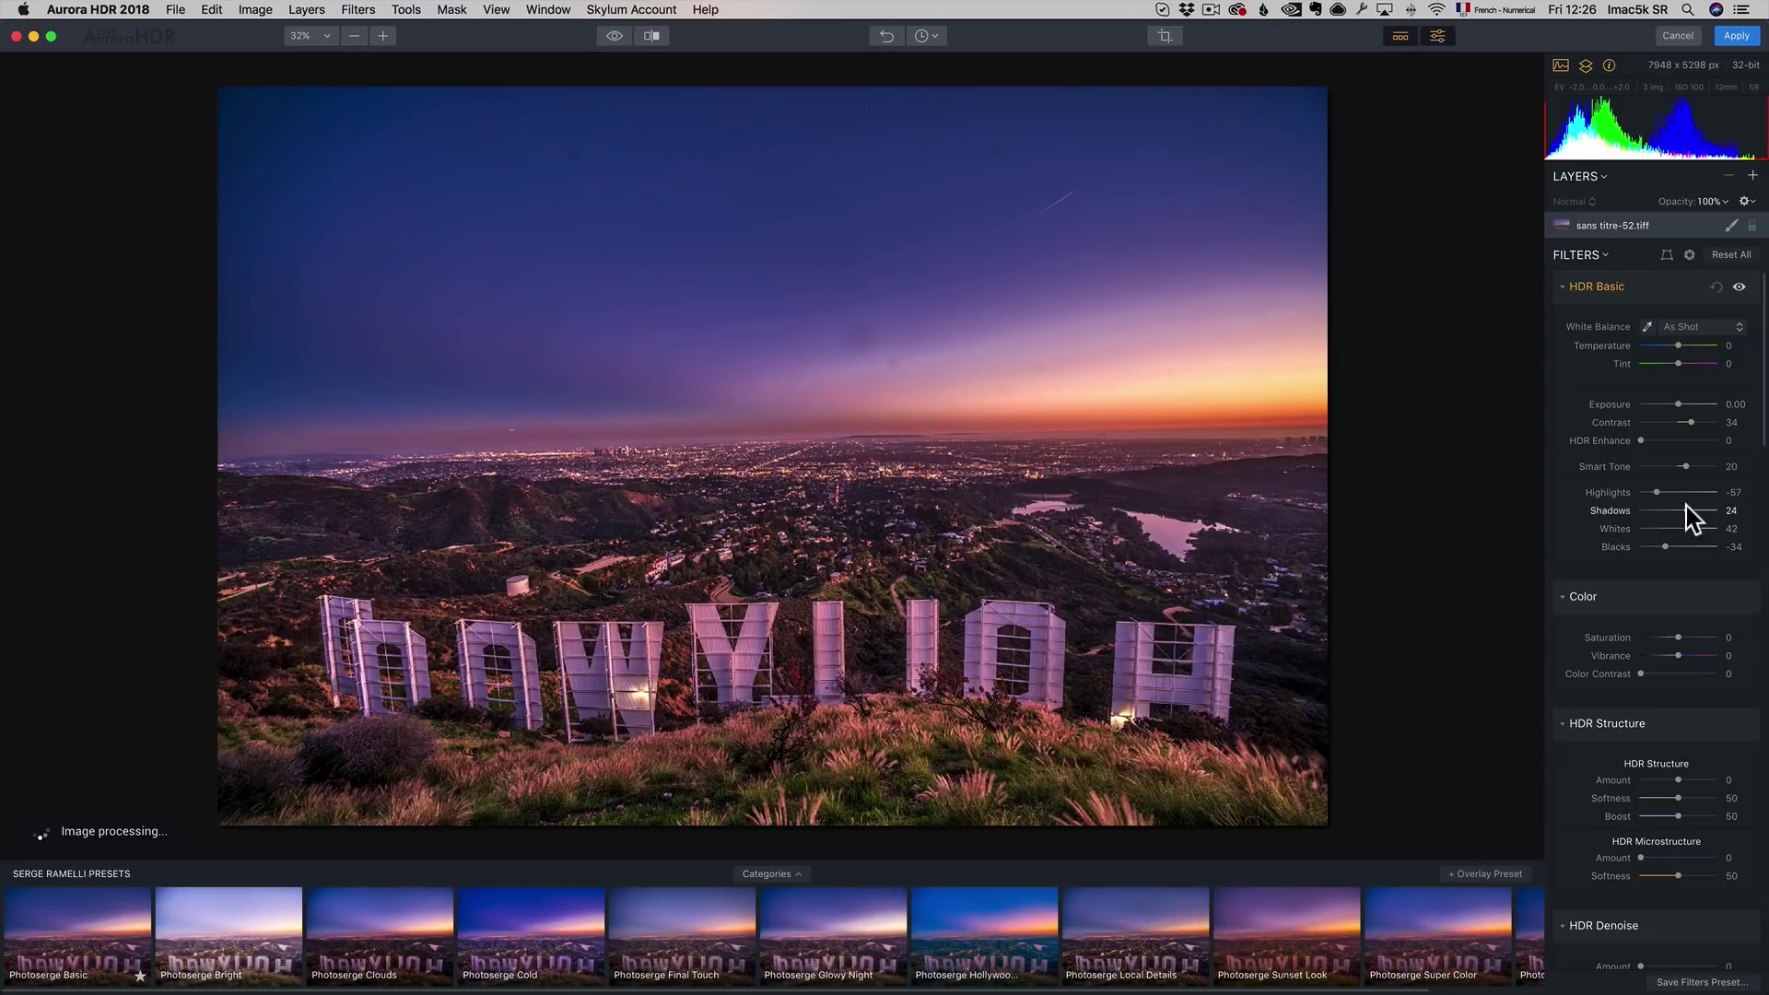
pyautogui.scroll(-1, 1707, 509)
pyautogui.scroll(-5, 1706, 509)
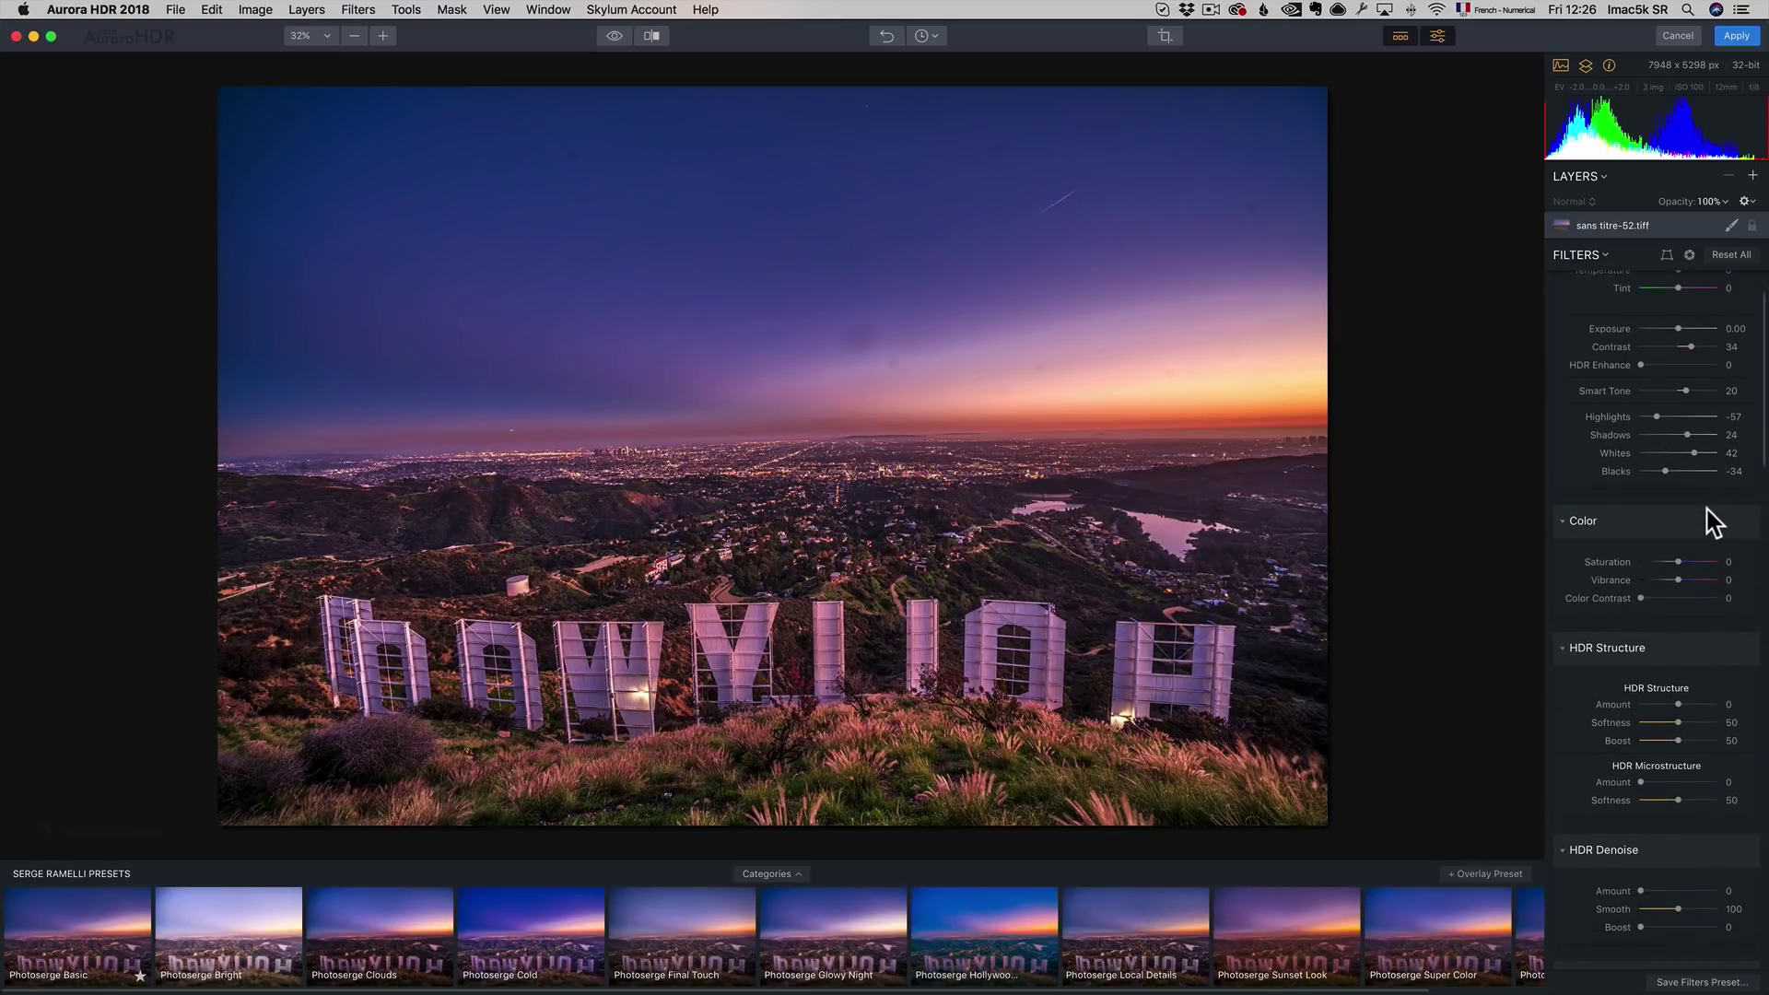
pyautogui.scroll(-4, 1711, 525)
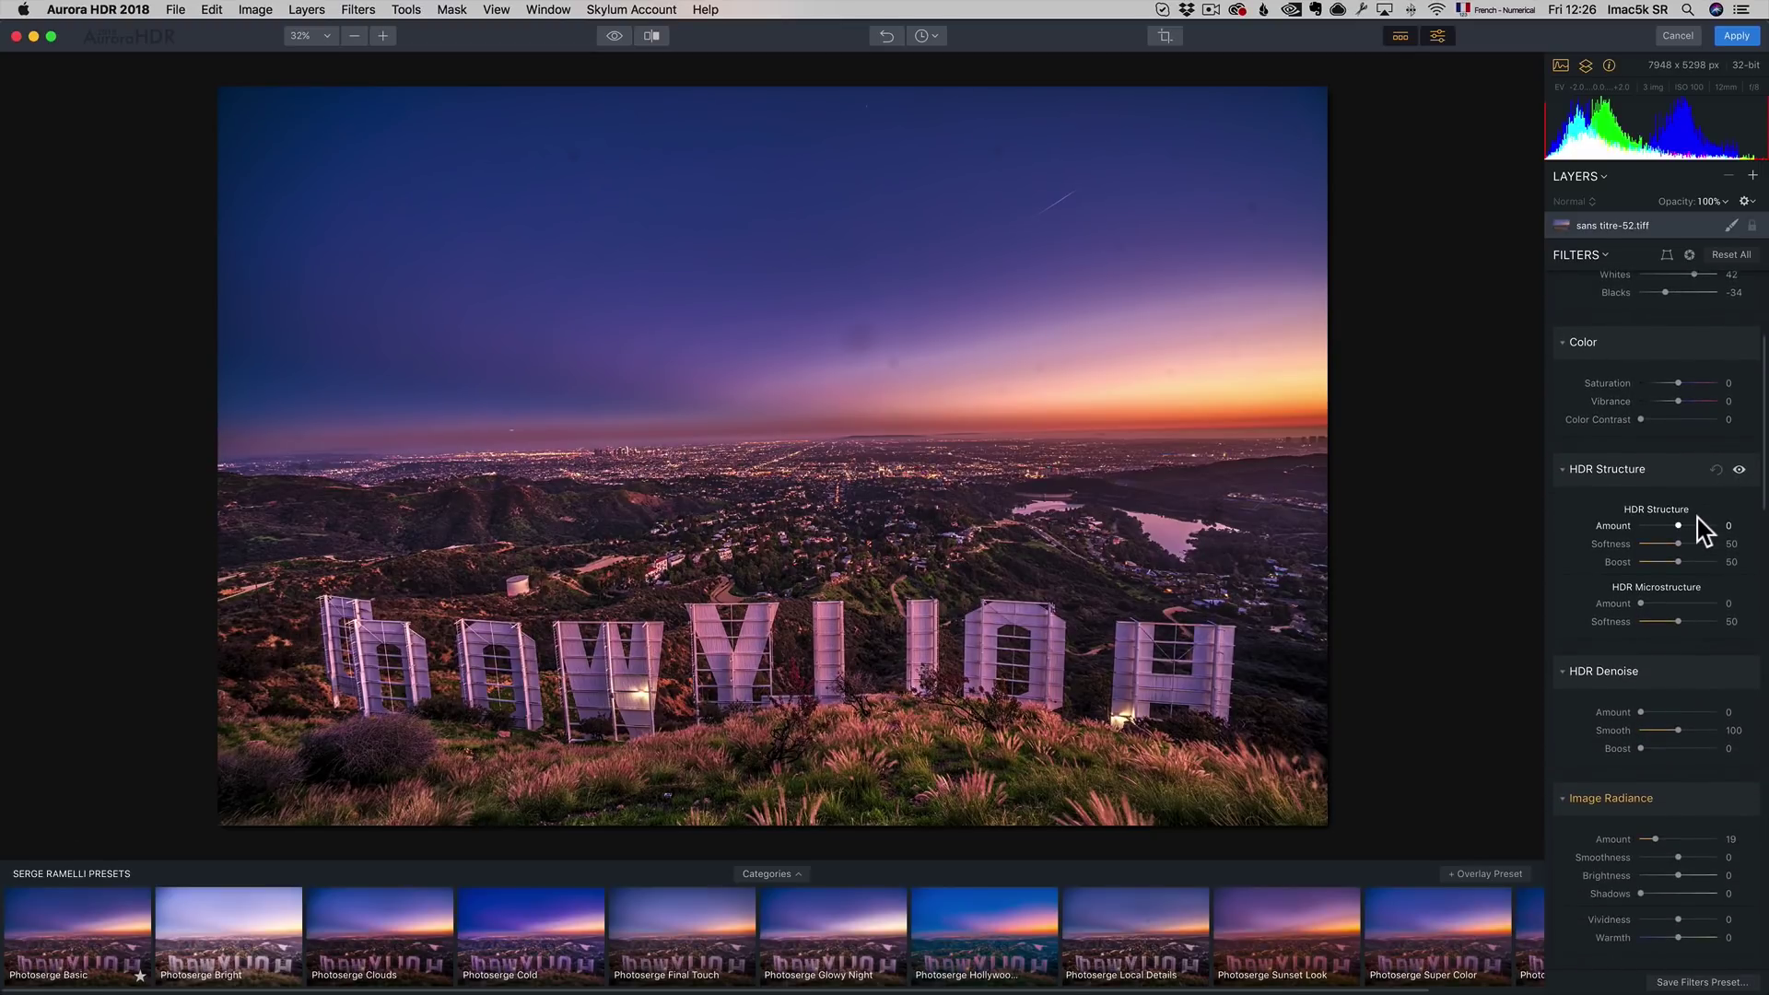
pyautogui.scroll(-1, 1707, 531)
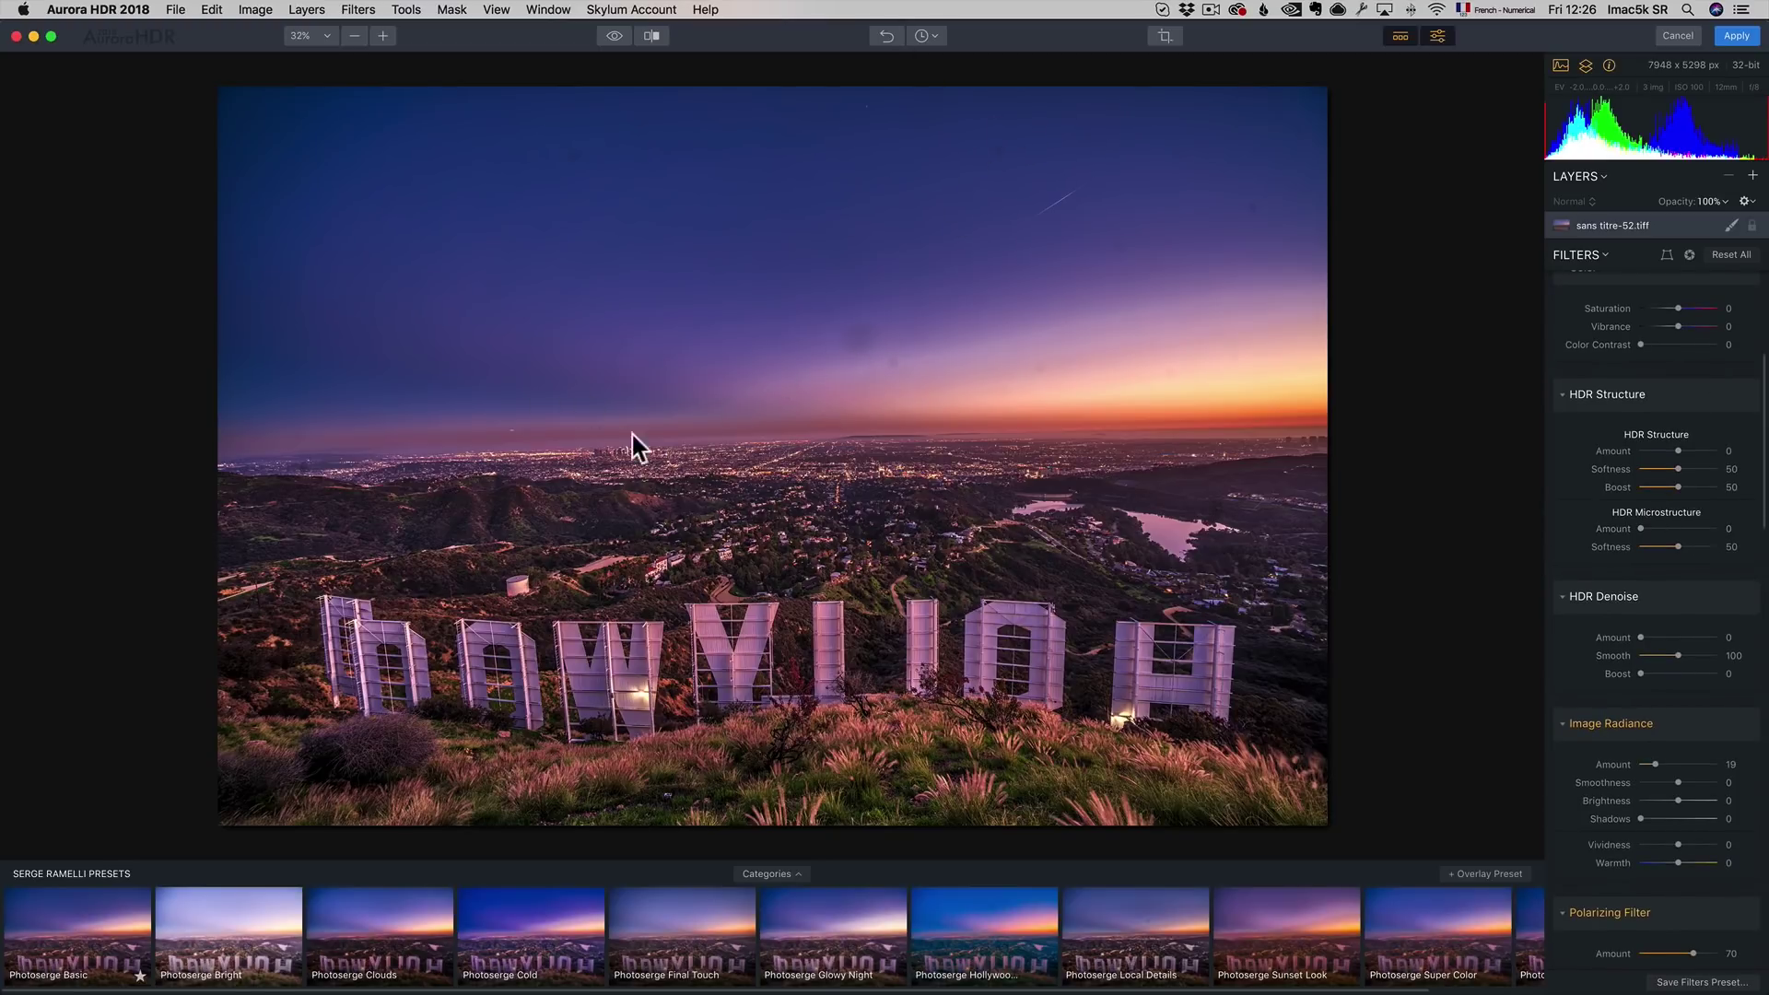
pyautogui.moveTo(1641, 638); pyautogui.dragTo(1646, 637)
pyautogui.moveTo(1763, 489); pyautogui.dragTo(1762, 350)
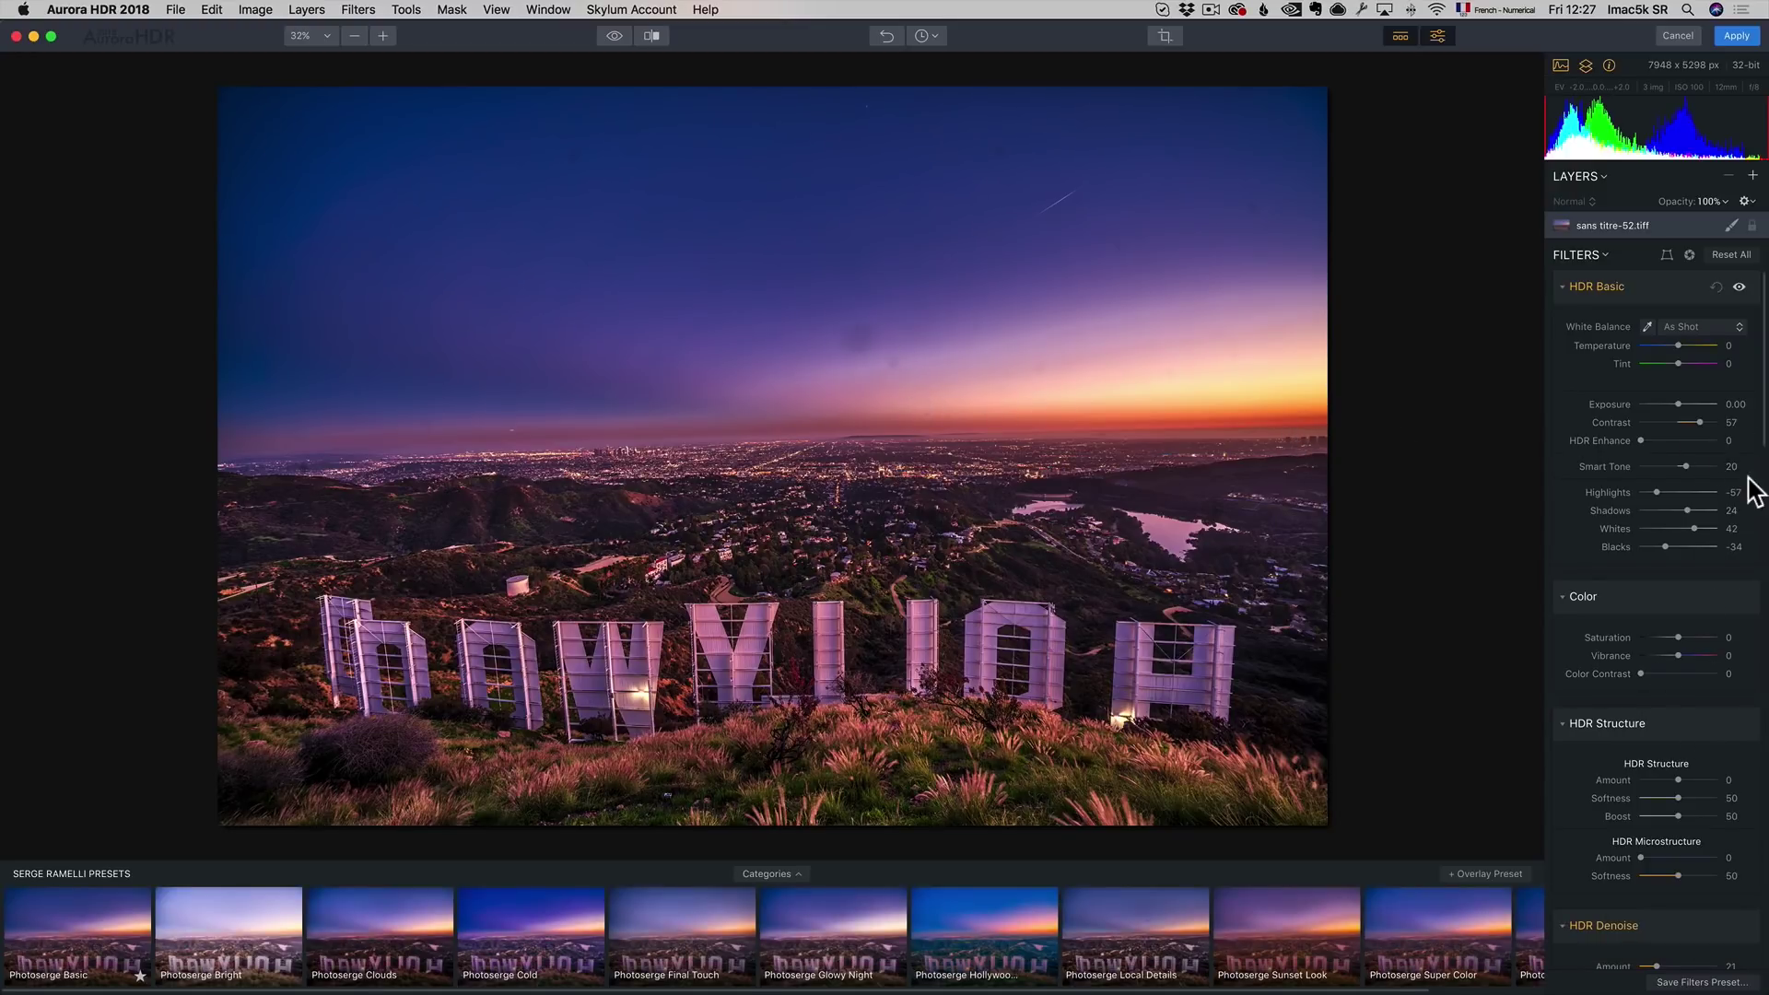
pyautogui.scroll(-3, 1751, 456)
pyautogui.scroll(3, 1751, 399)
# Compare the edit with the original, apply the HDR result and switch back to Lightroom.
pyautogui.click(614, 37)
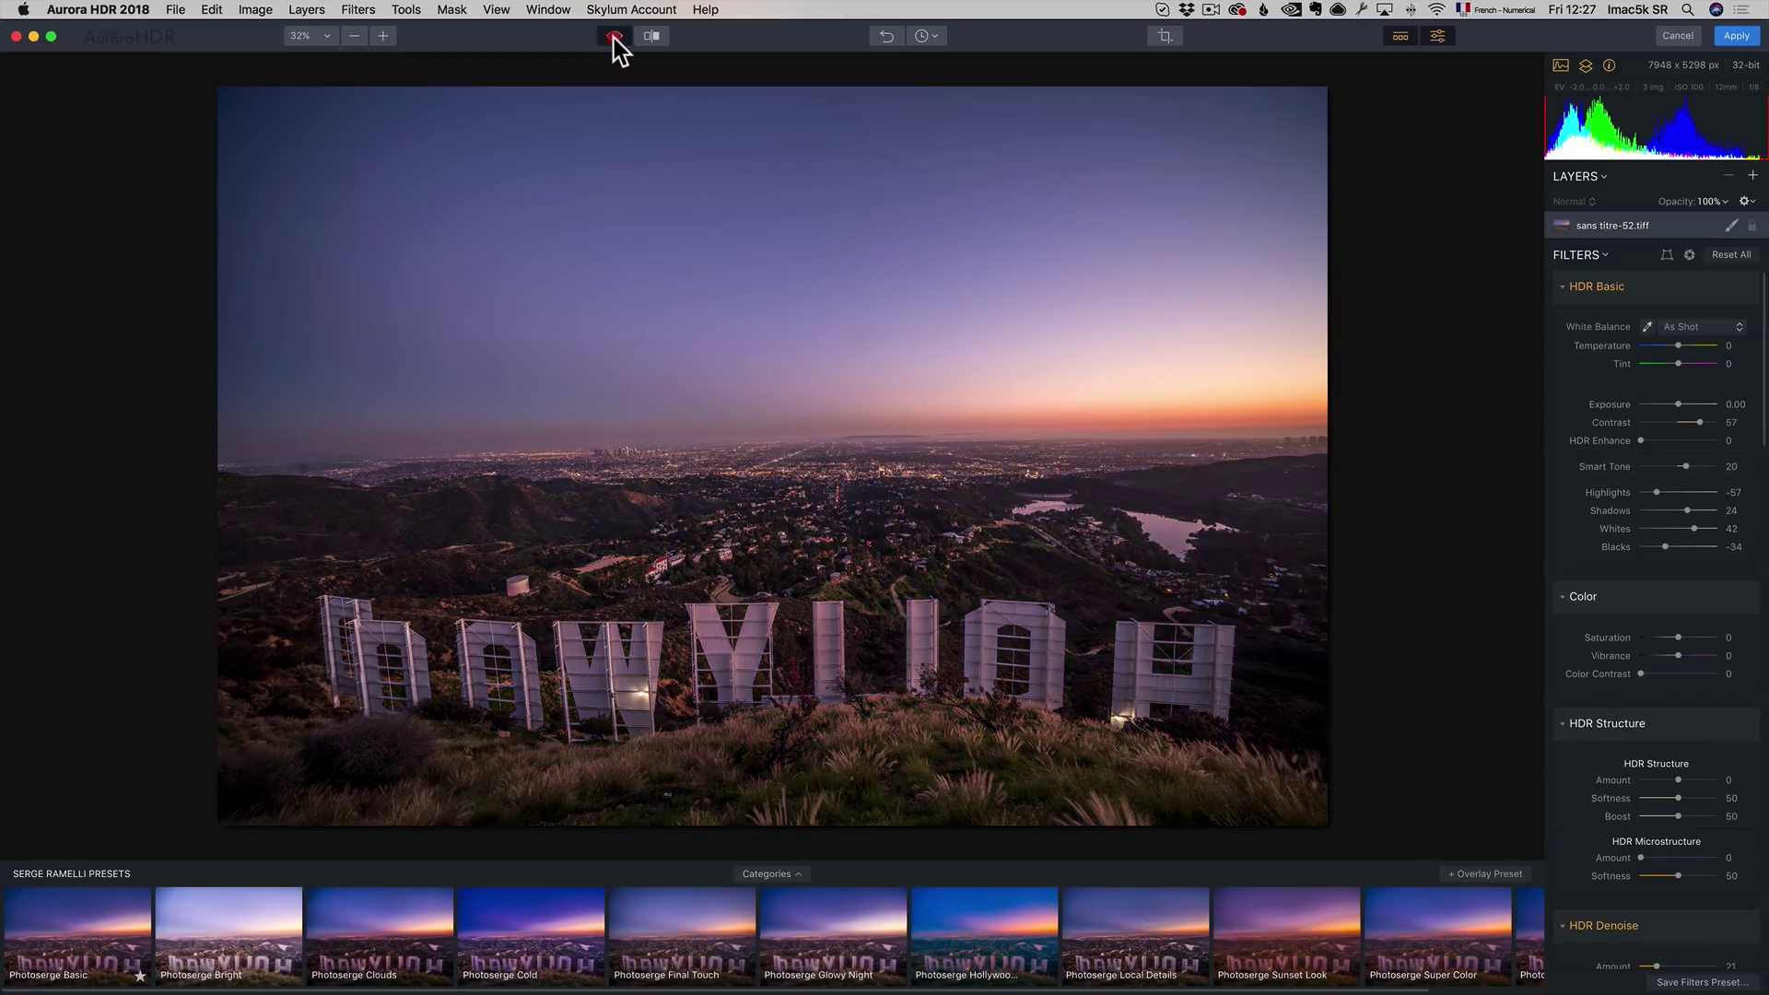
pyautogui.click(613, 37)
pyautogui.click(613, 37)
pyautogui.click(613, 37)
pyautogui.click(613, 37)
pyautogui.click(613, 37)
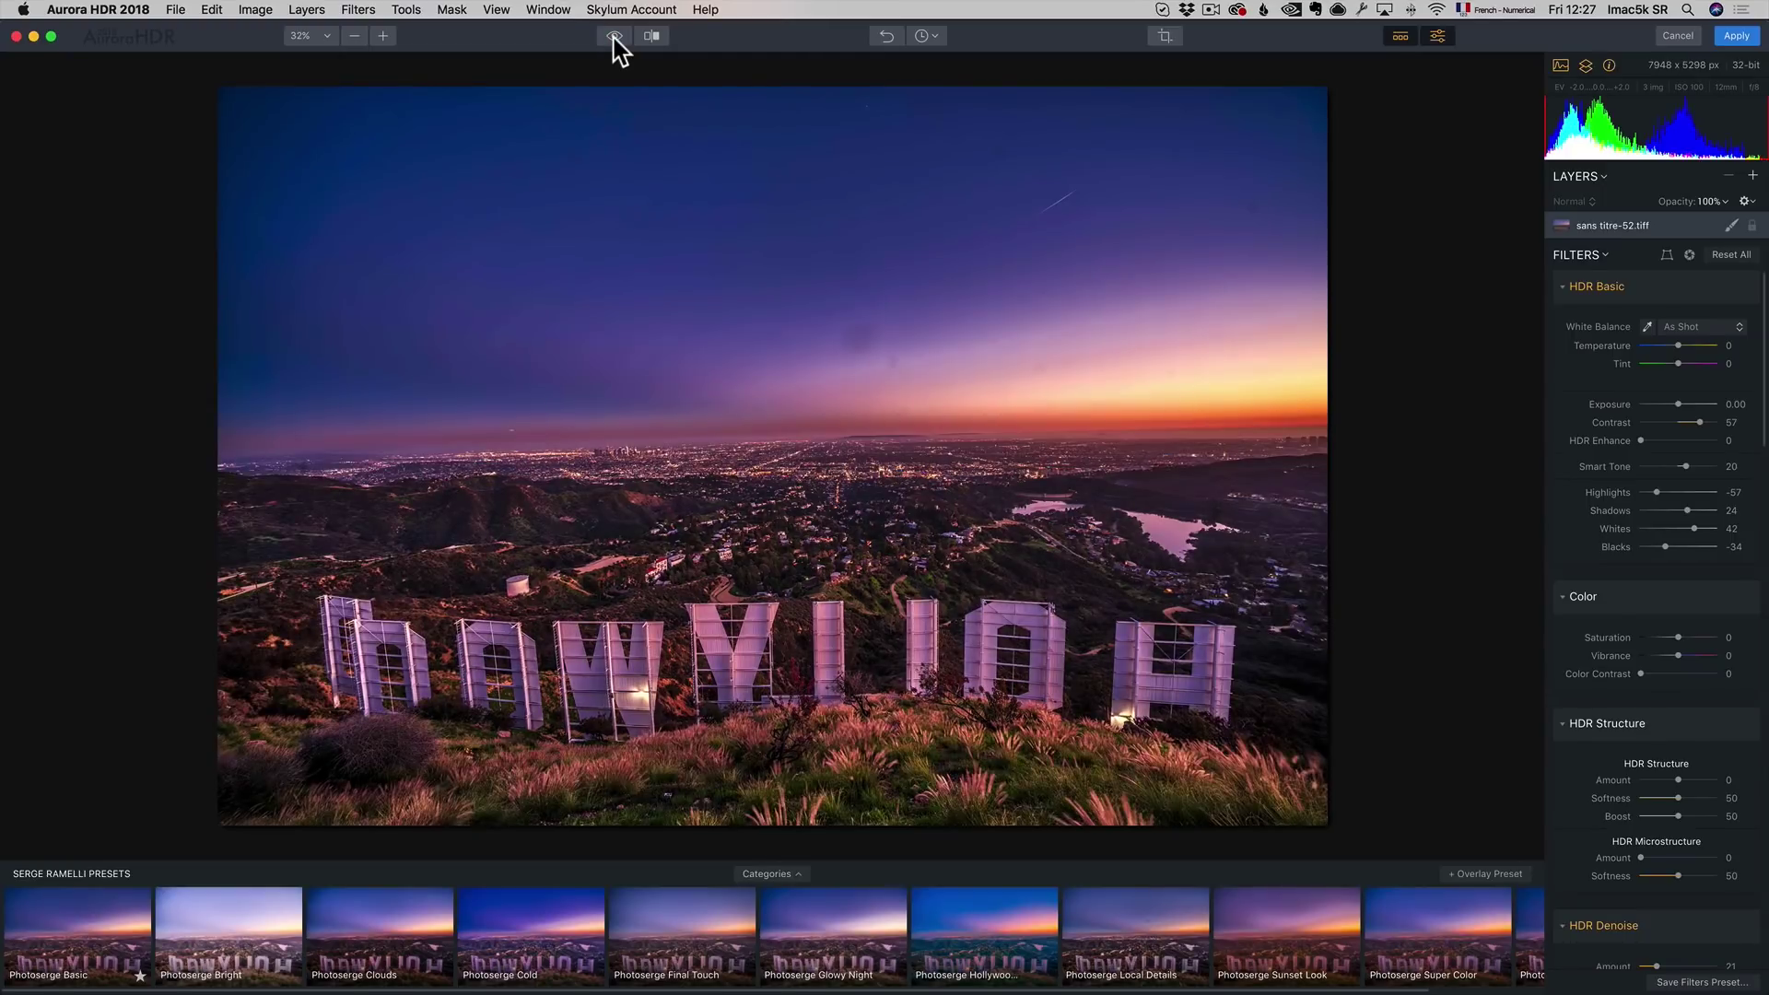
pyautogui.click(1737, 35)
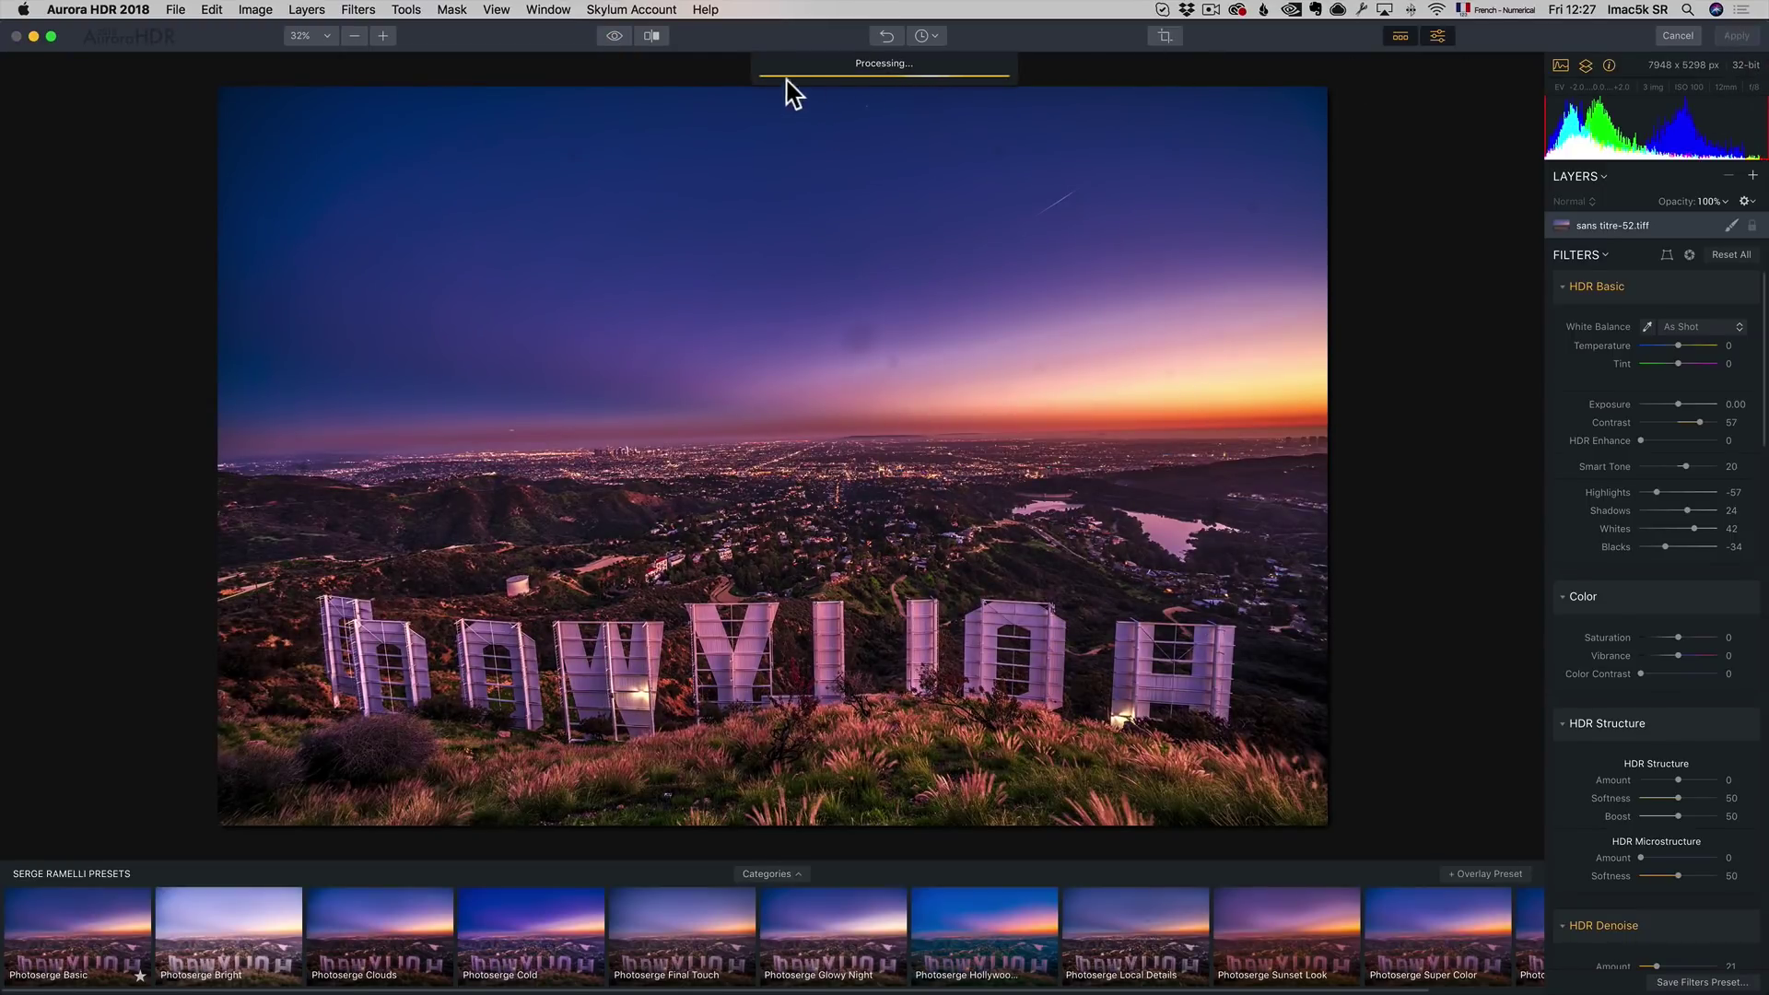
pyautogui.press('super+Tab')
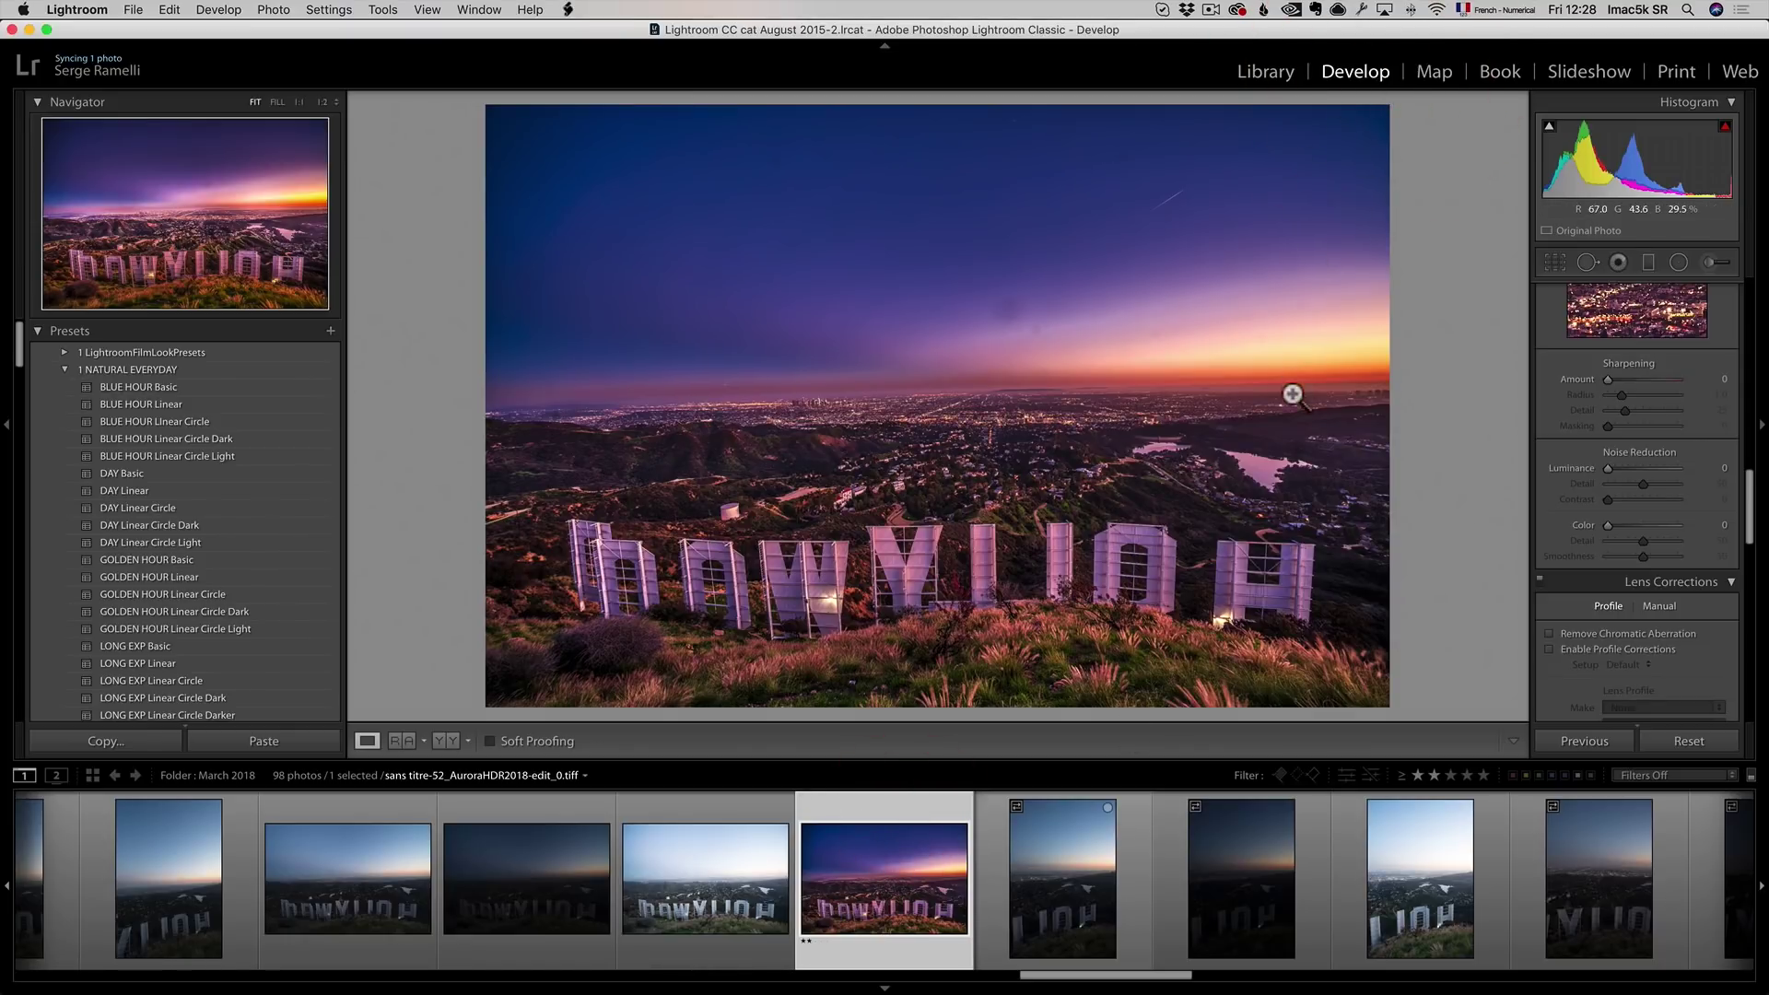
# Open sans titre-52_AuroraHDR2018-edit_0.tiff in Photoshop CC 2018, editing the original.
pyautogui.click(857, 809)
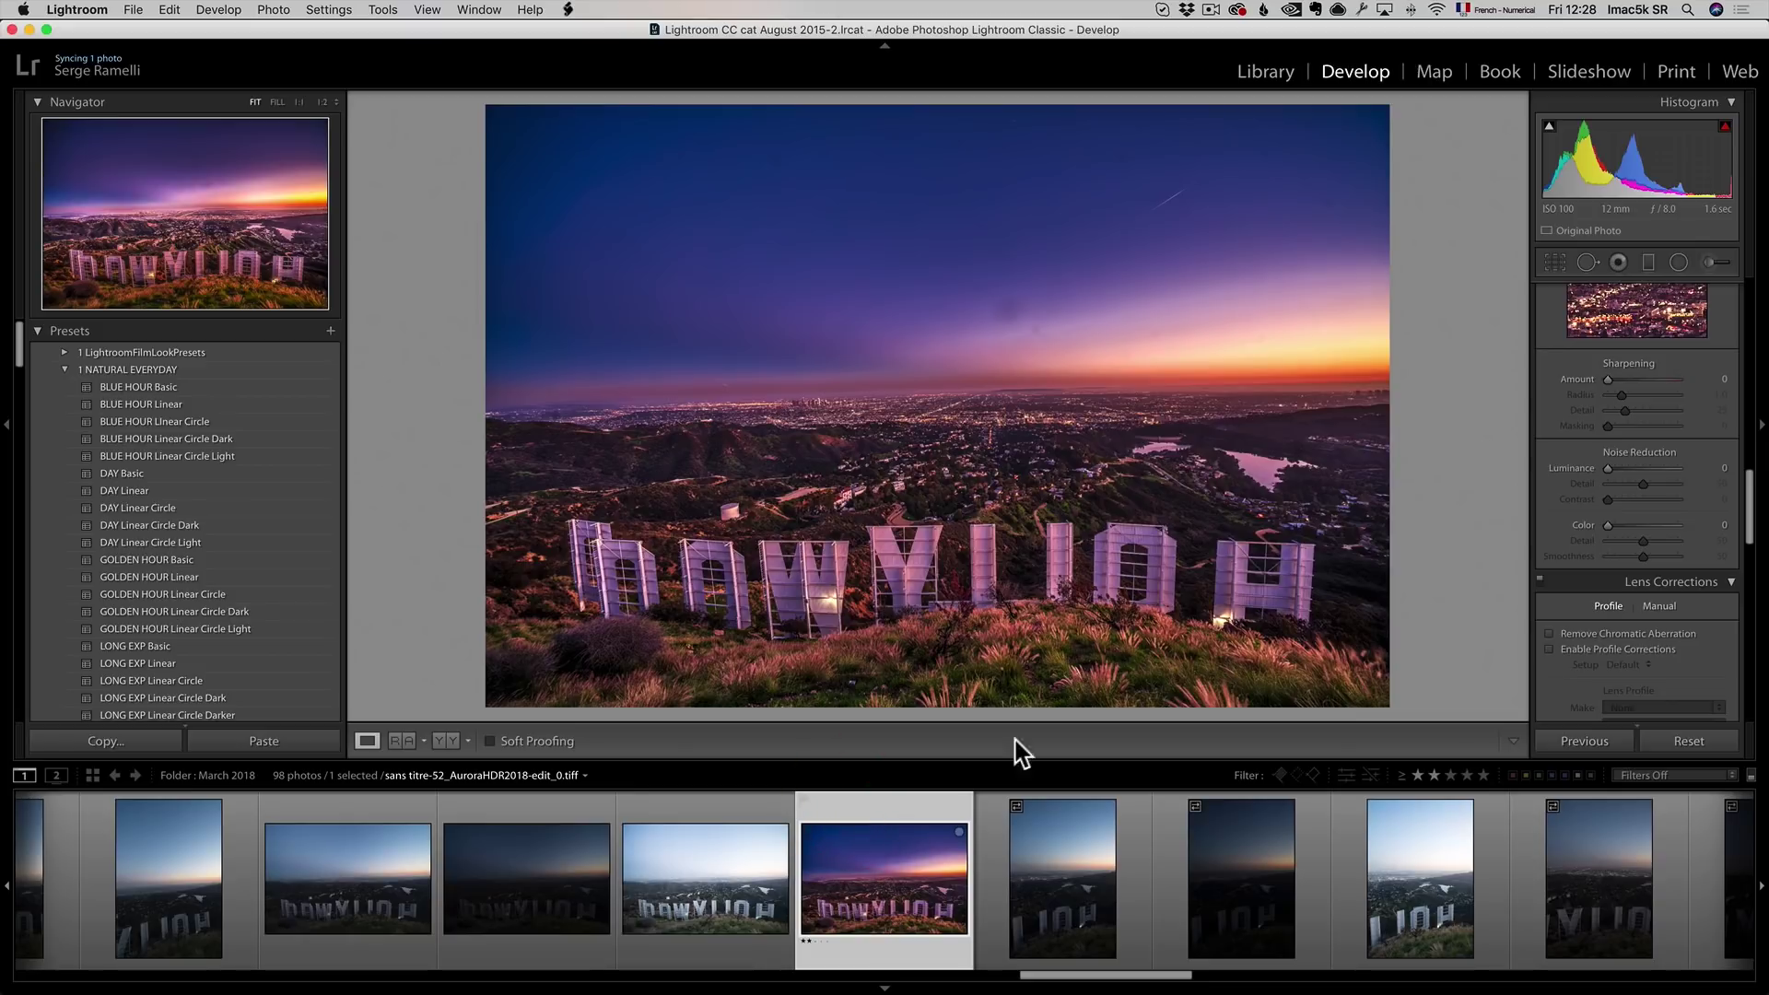
pyautogui.click(1748, 339)
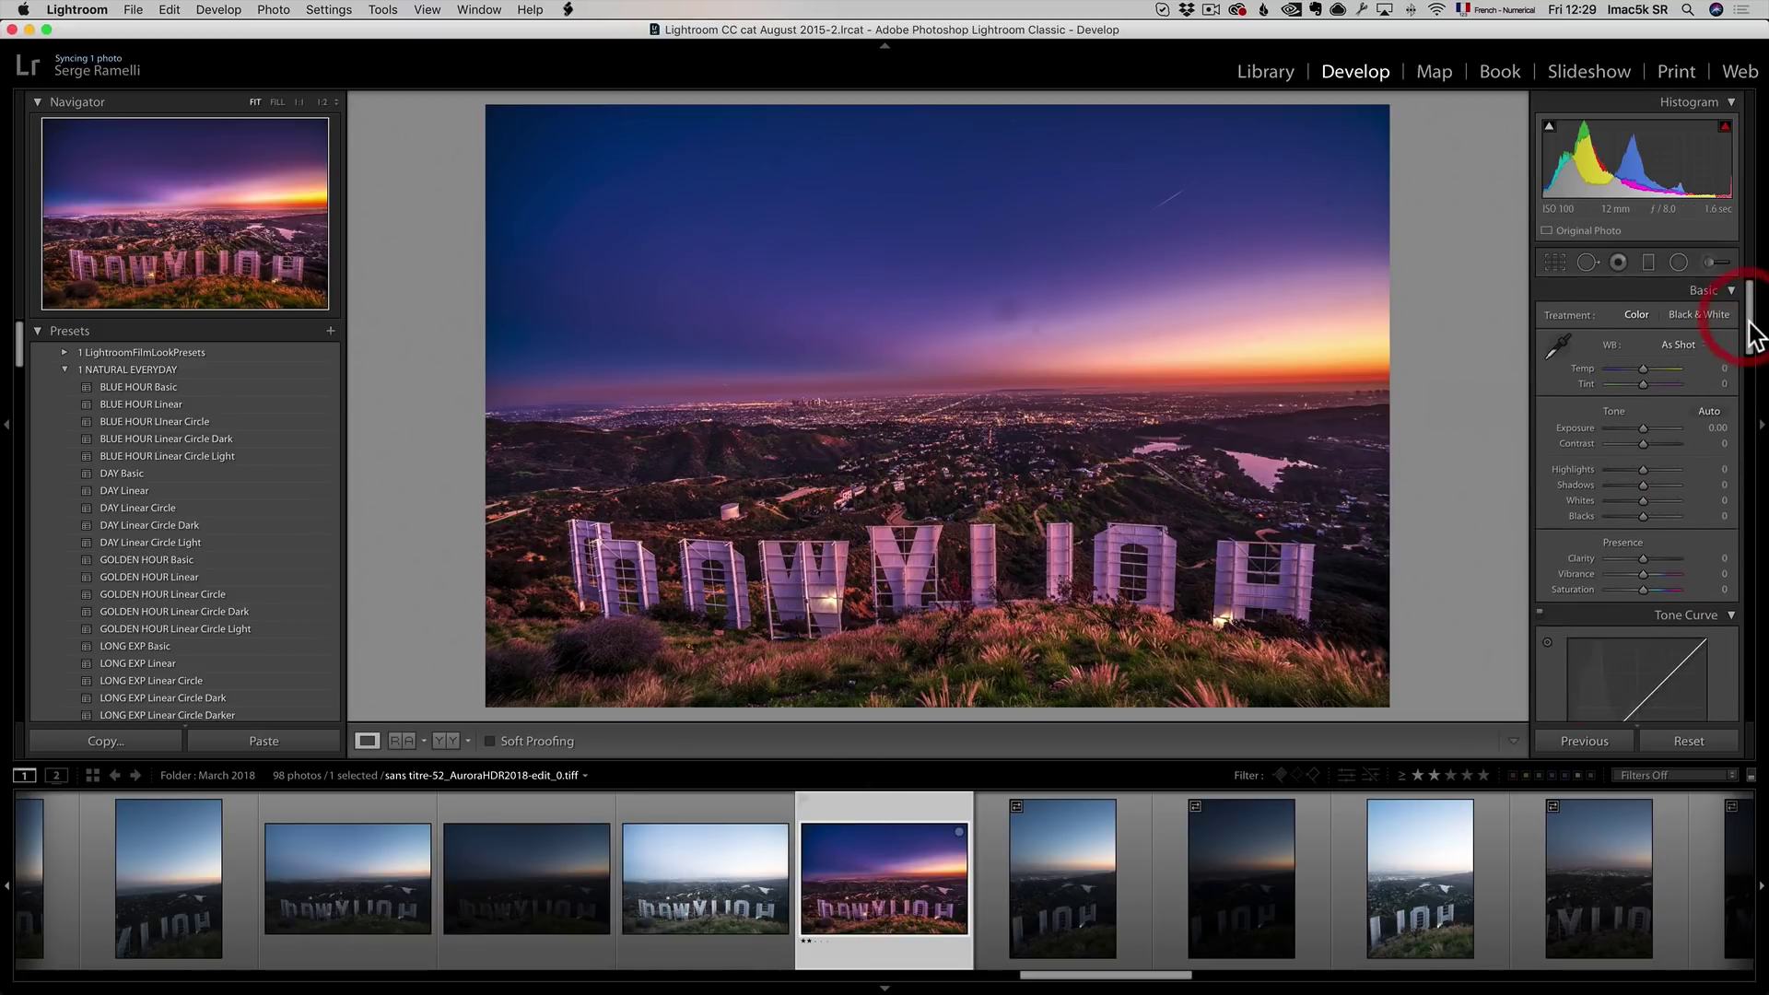
pyautogui.rightClick(880, 876)
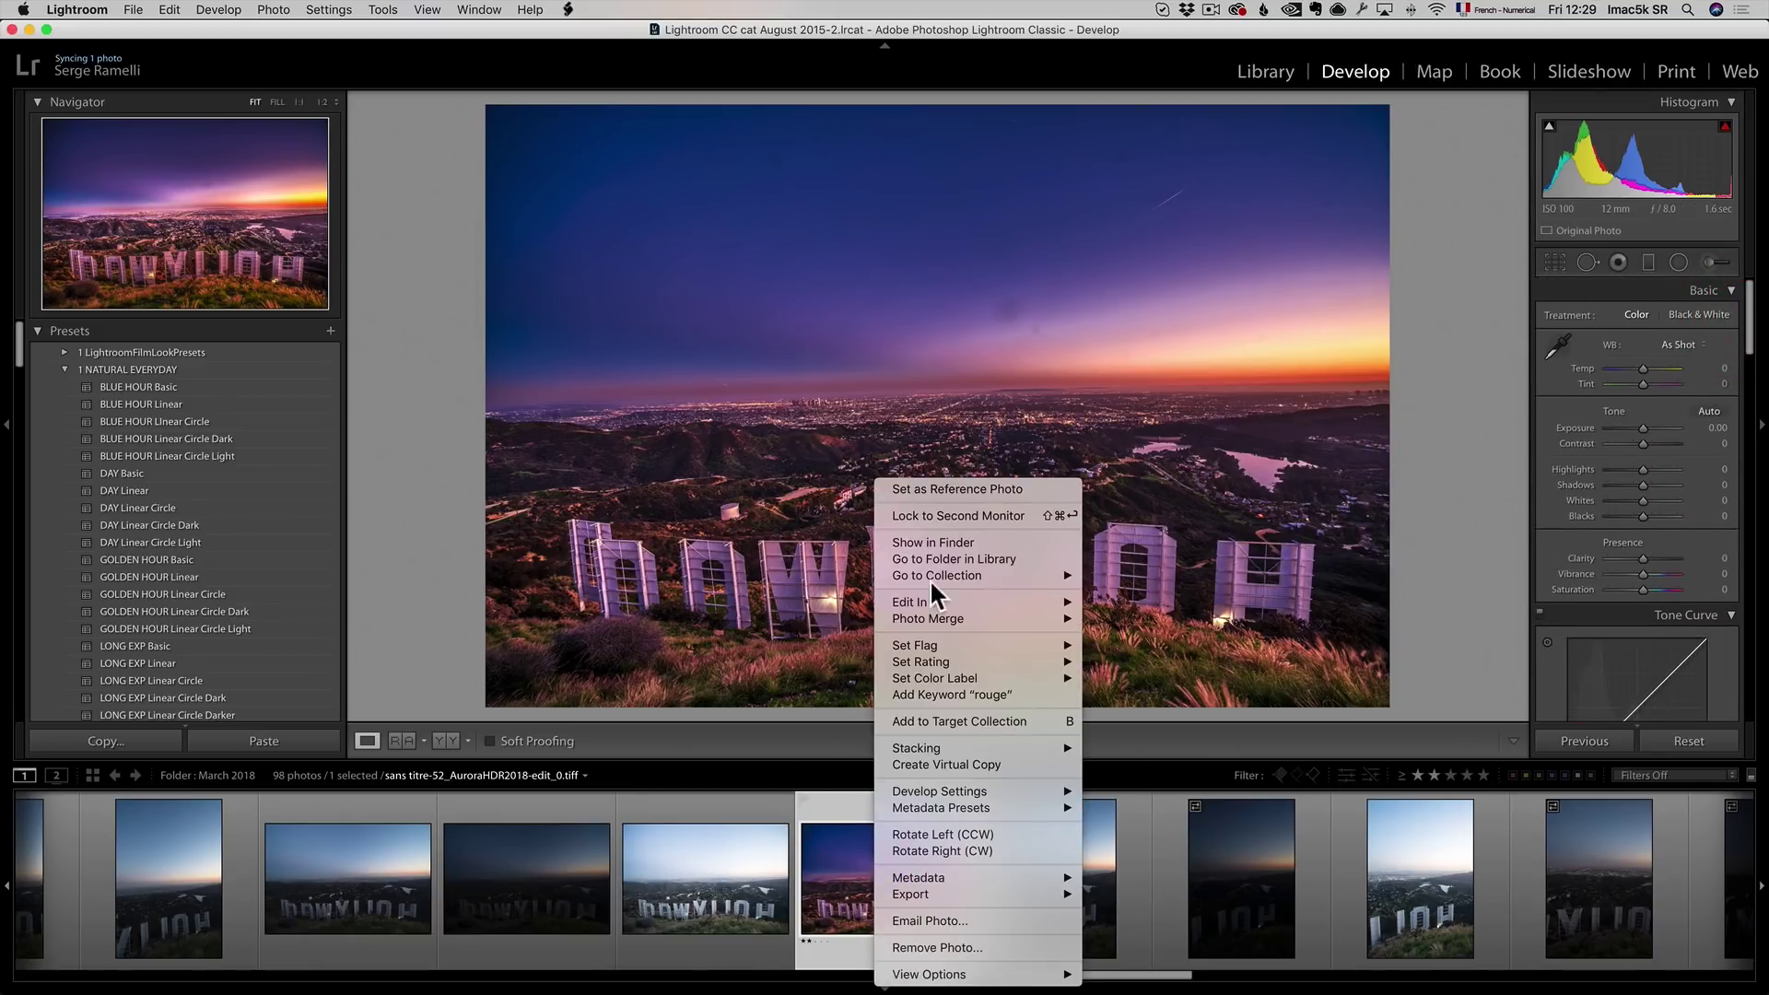
pyautogui.moveTo(927, 605)
pyautogui.click(1156, 602)
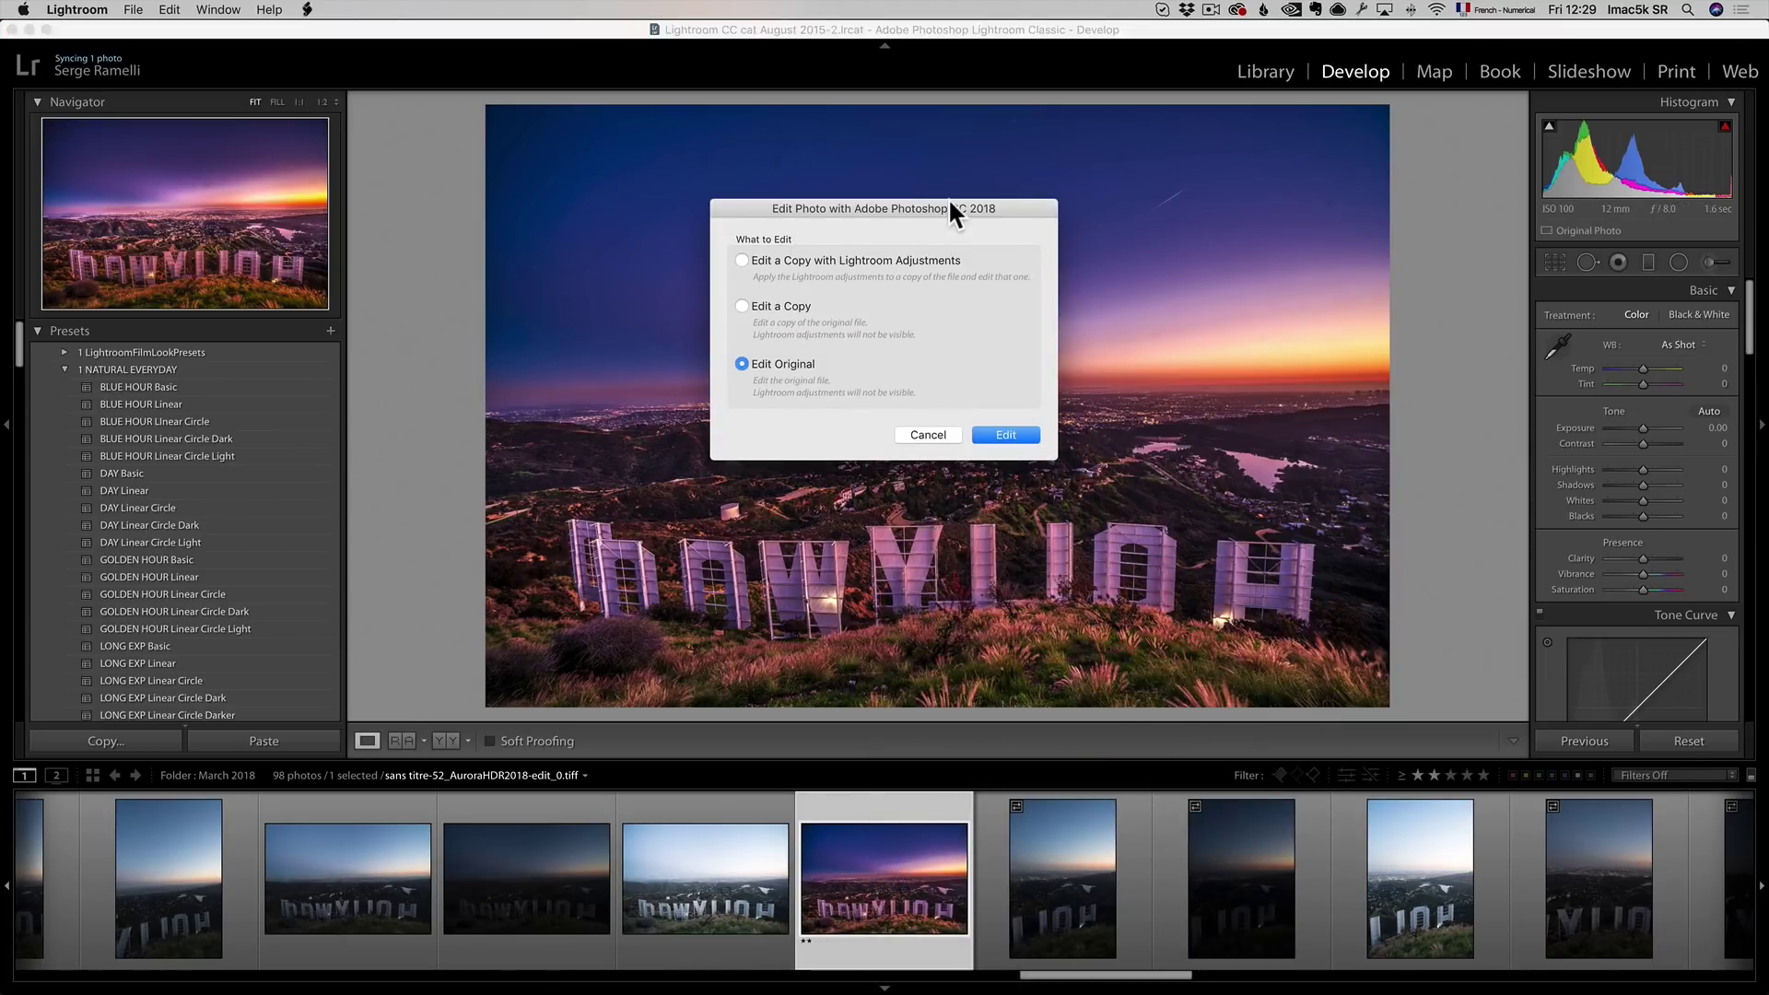
pyautogui.click(1001, 435)
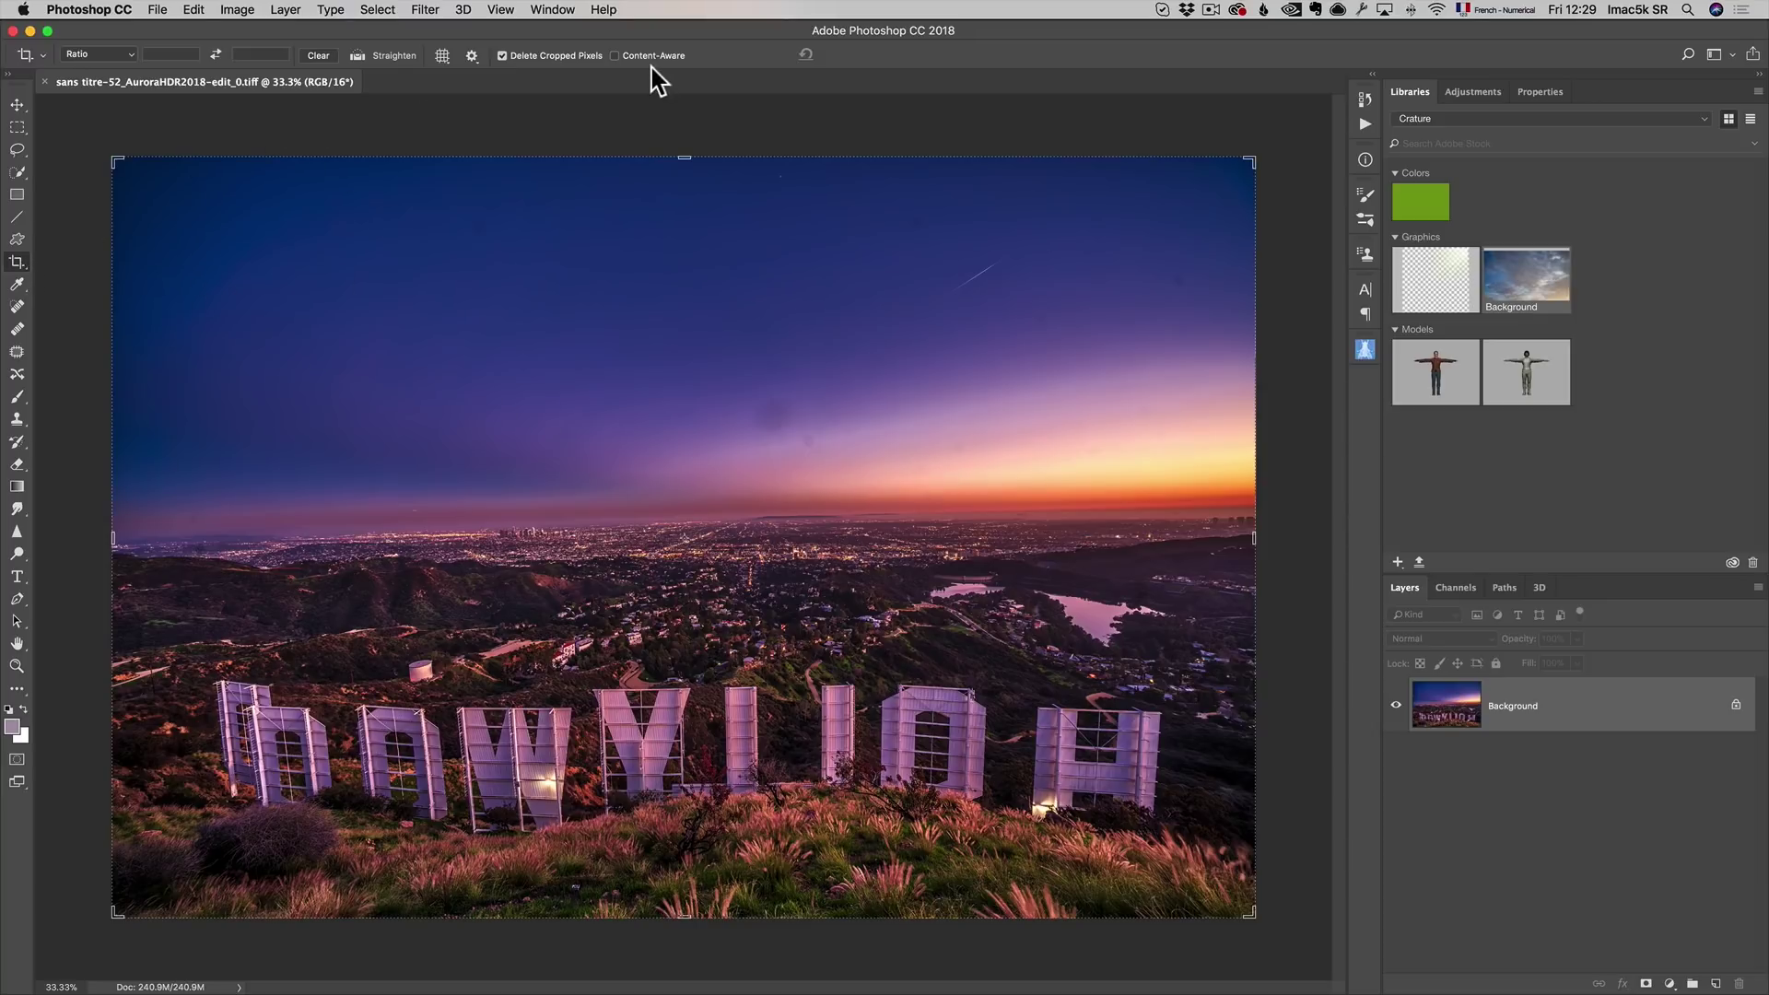
# Straighten the image along the horizon line with the Crop tool.
pyautogui.click(359, 57)
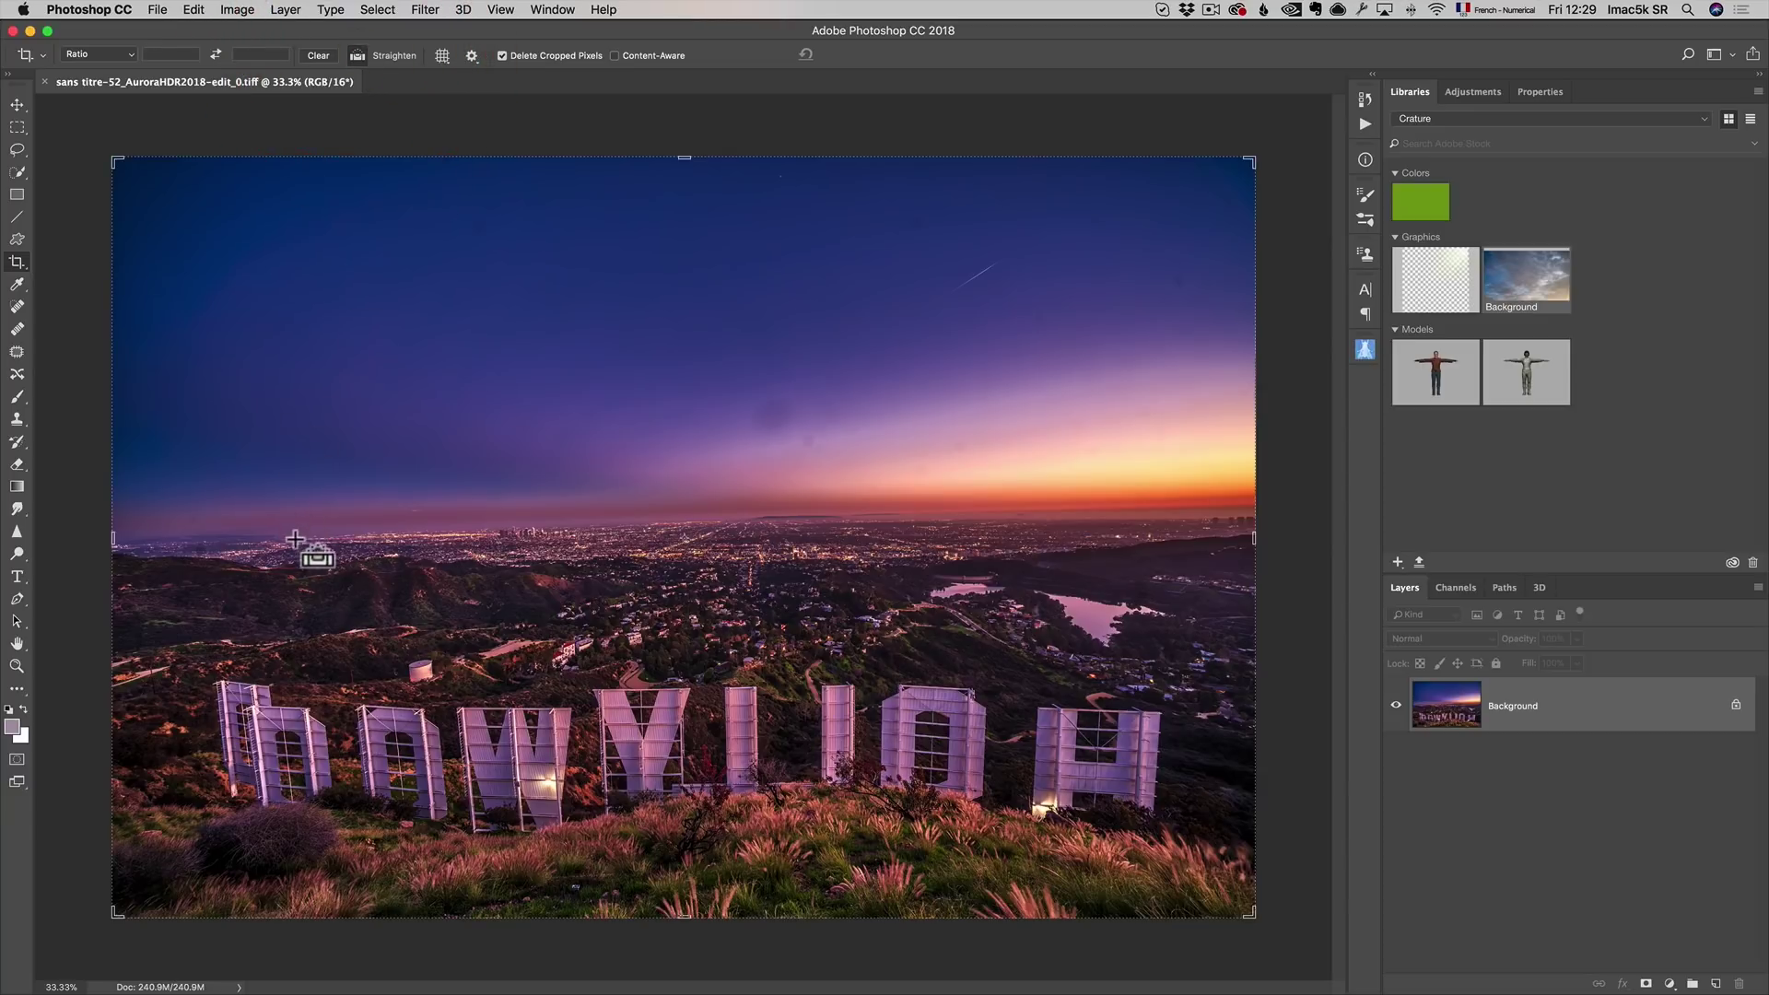
pyautogui.moveTo(910, 507); pyautogui.dragTo(1080, 509)
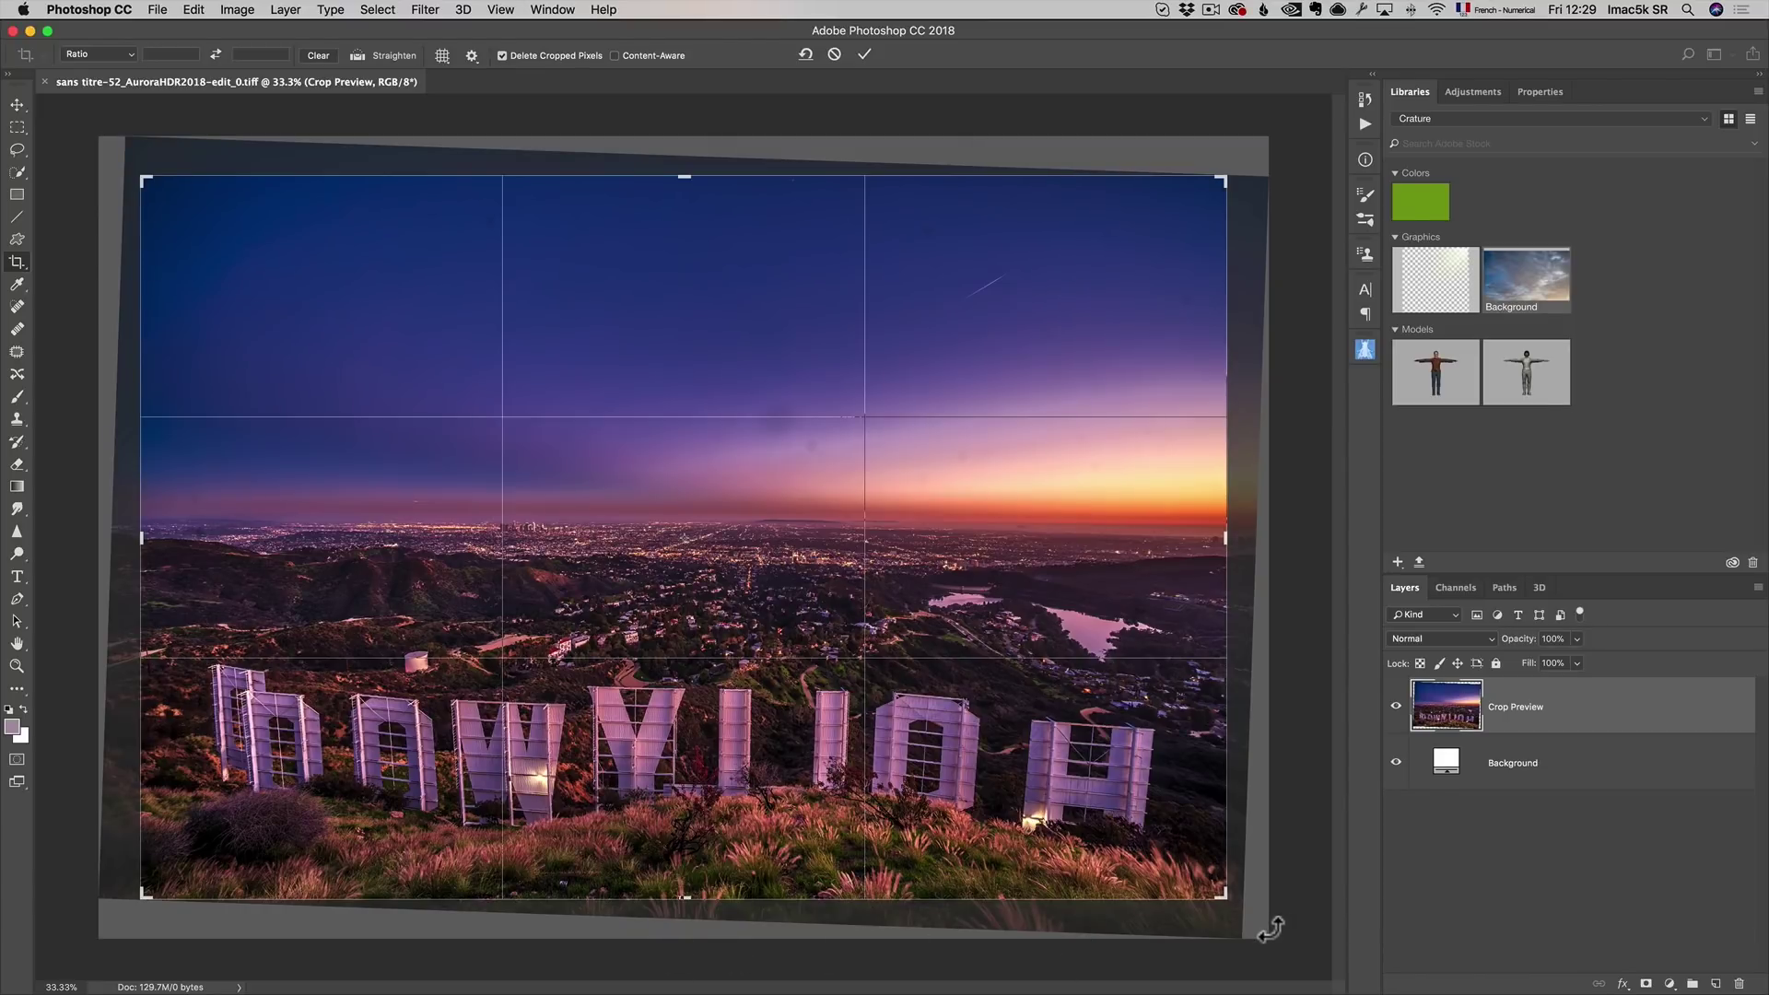
pyautogui.press('Return')
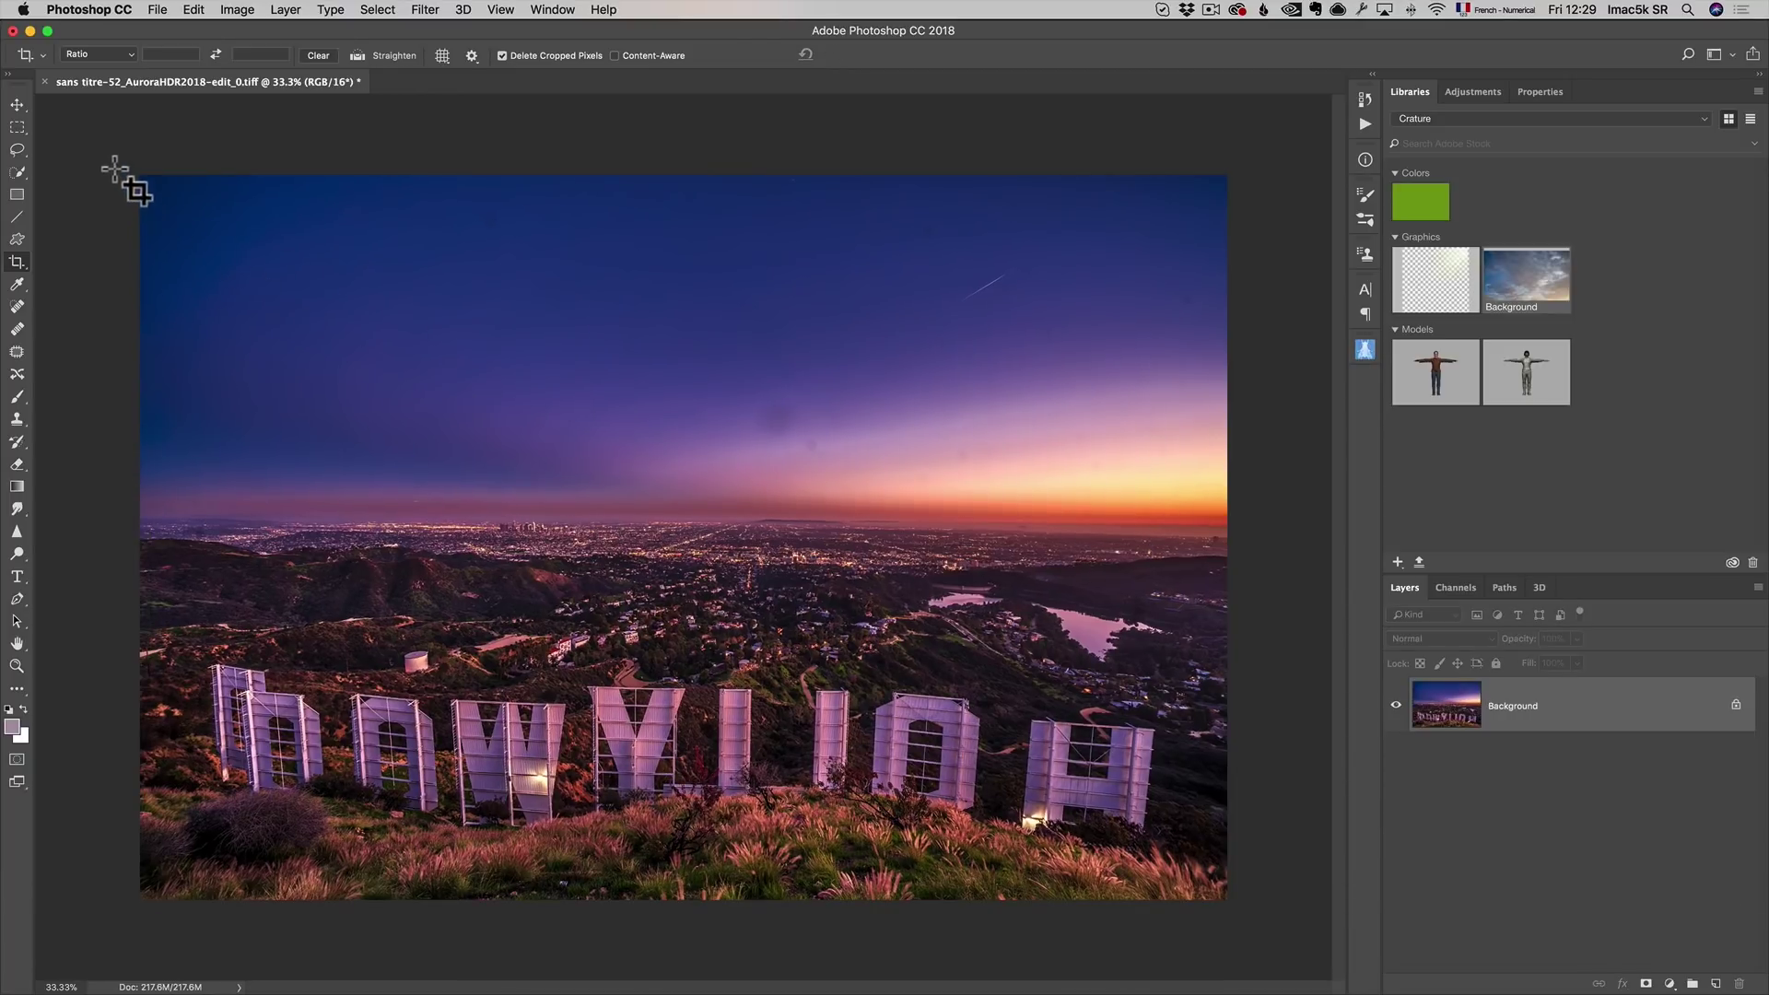
# Crop to a wider panoramic frame, lowering the top edge to trim sky.
pyautogui.moveTo(123, 169); pyautogui.dragTo(1309, 904)
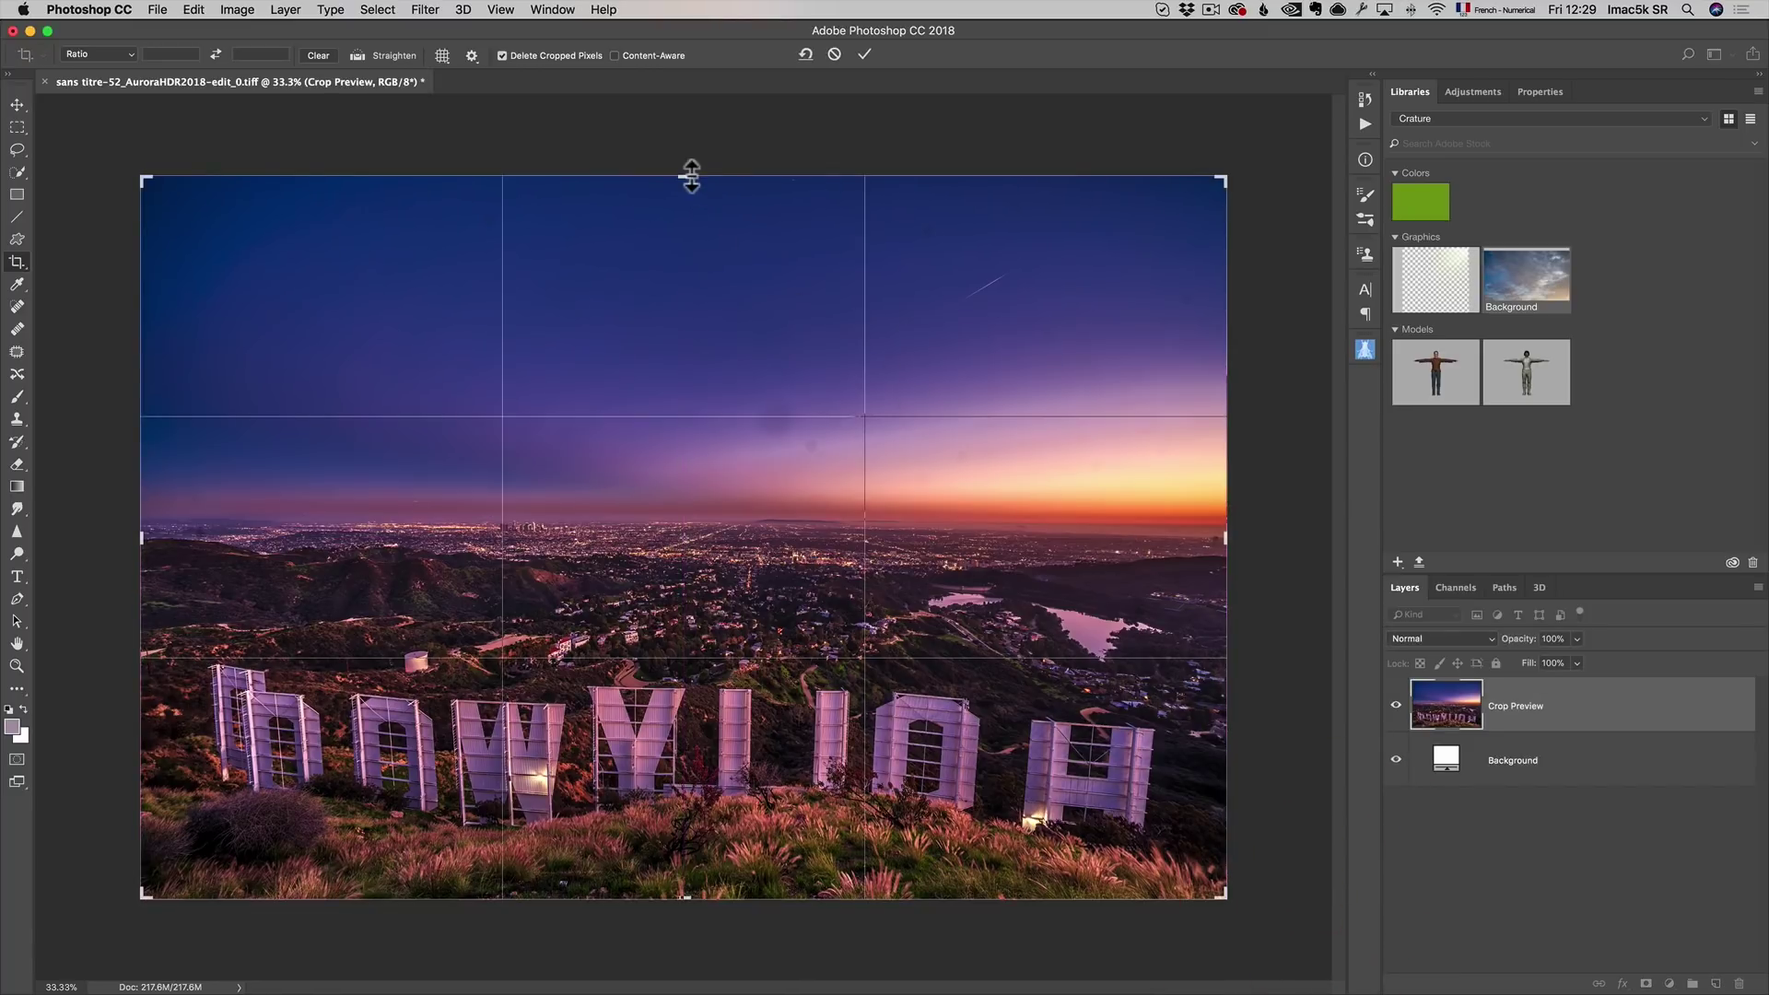
pyautogui.moveTo(690, 173); pyautogui.dragTo(680, 253)
pyautogui.press('Return')
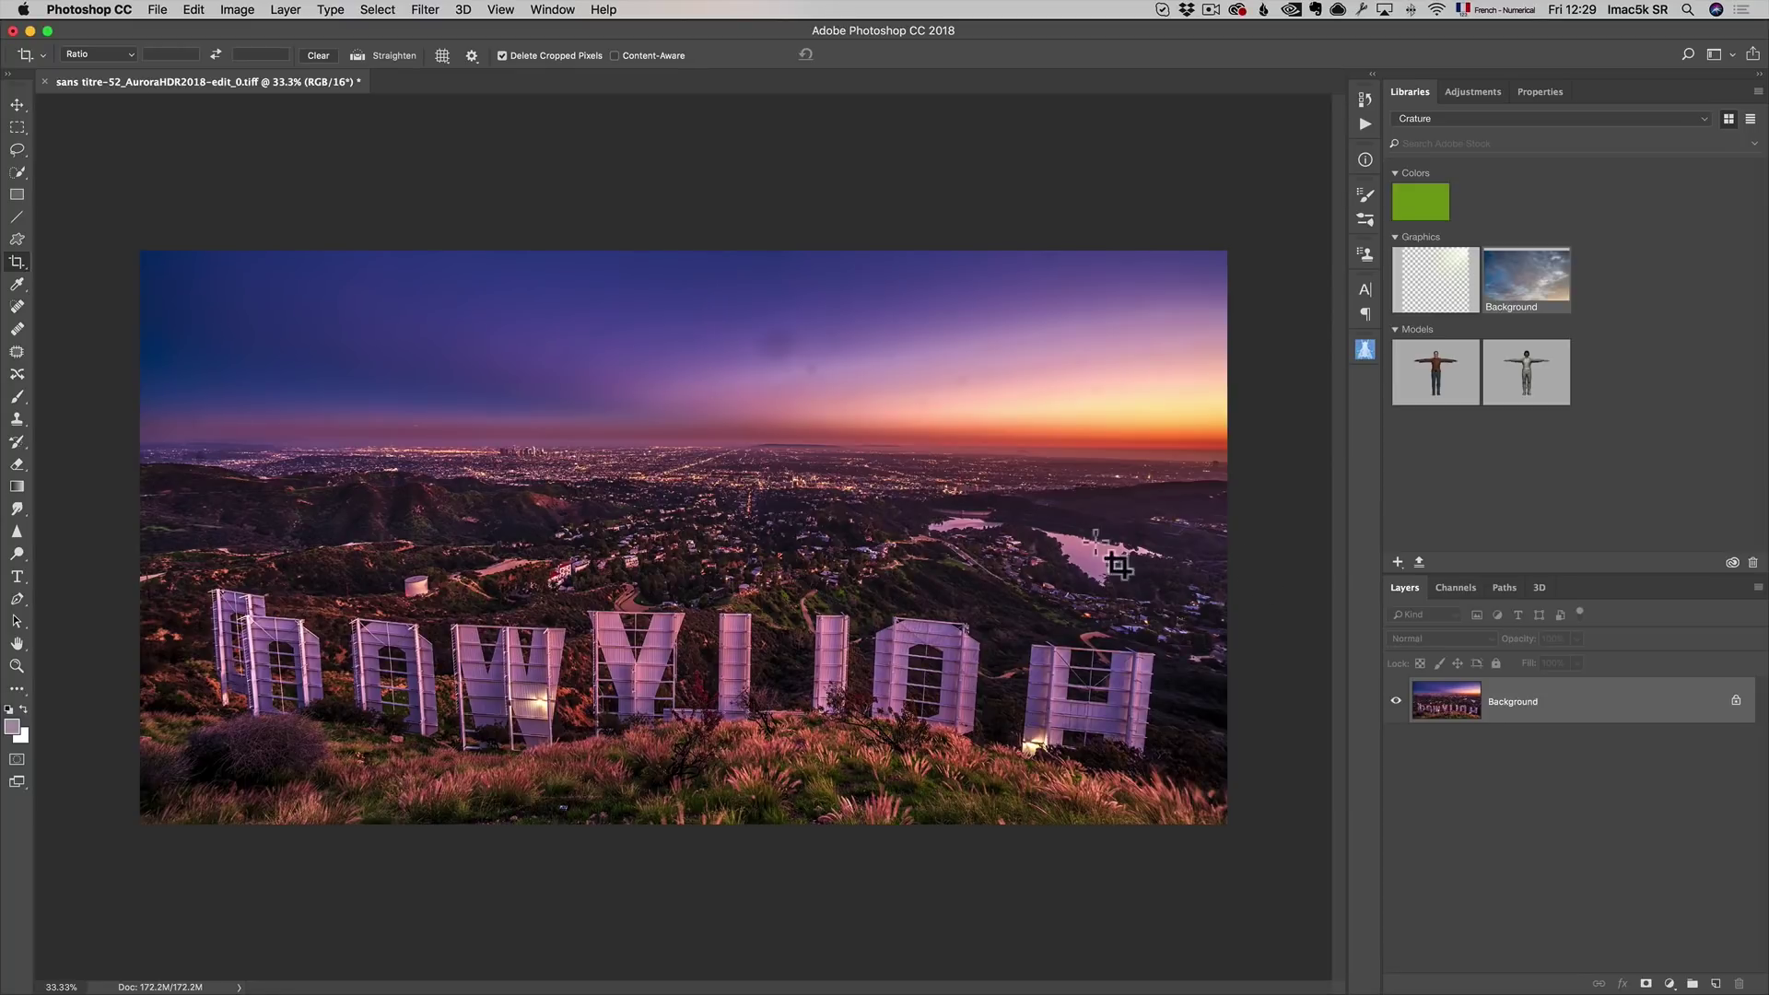
# Duplicate the Background layer and set up a 250 px Spot Healing Brush.
pyautogui.moveTo(1555, 717); pyautogui.dragTo(1716, 983)
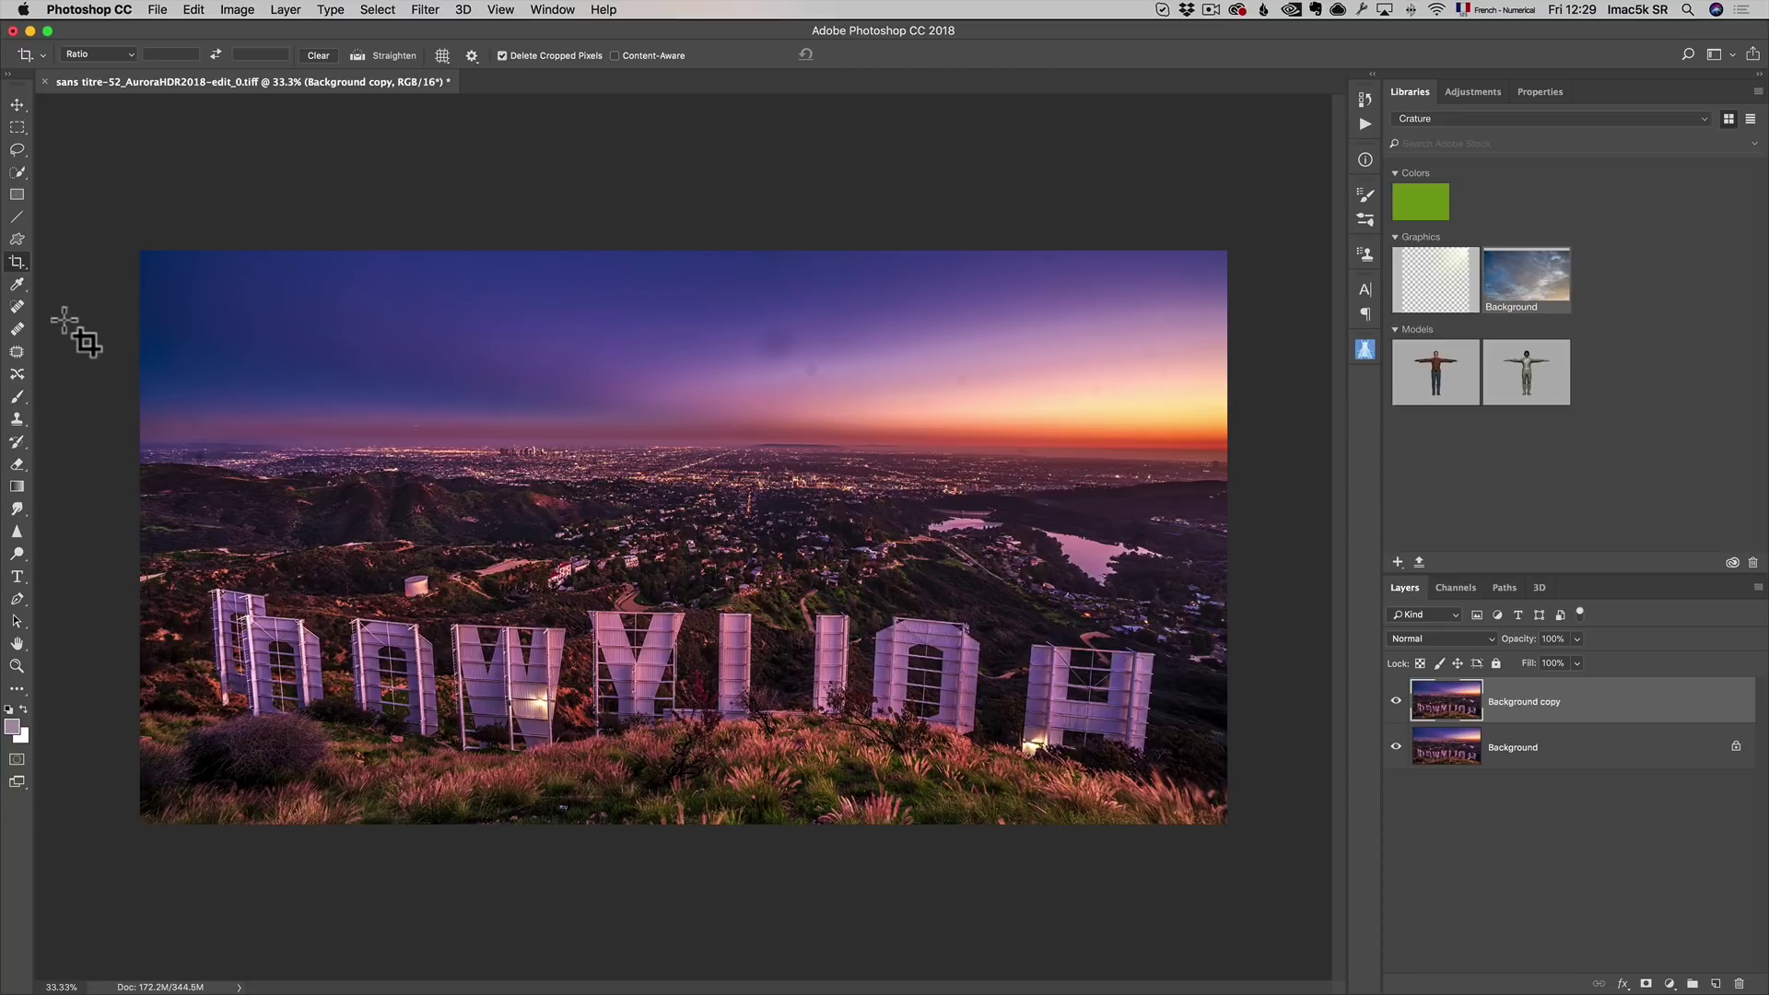
pyautogui.press('i')
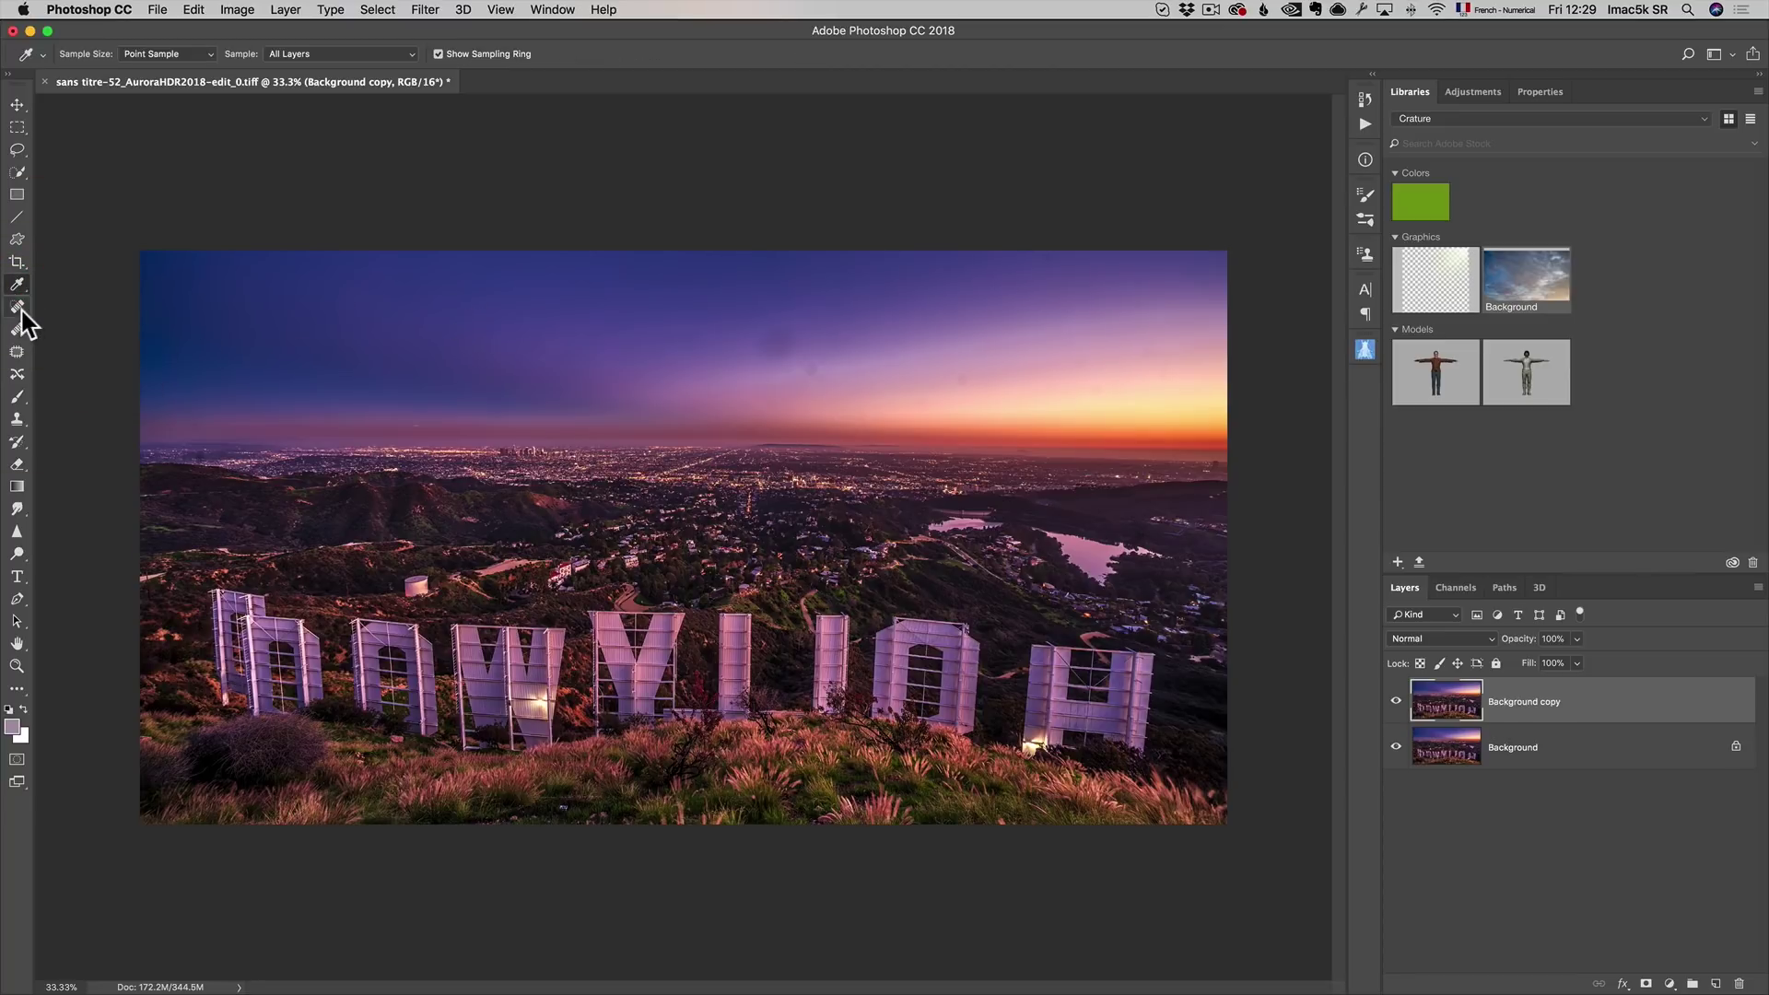
pyautogui.click(18, 309)
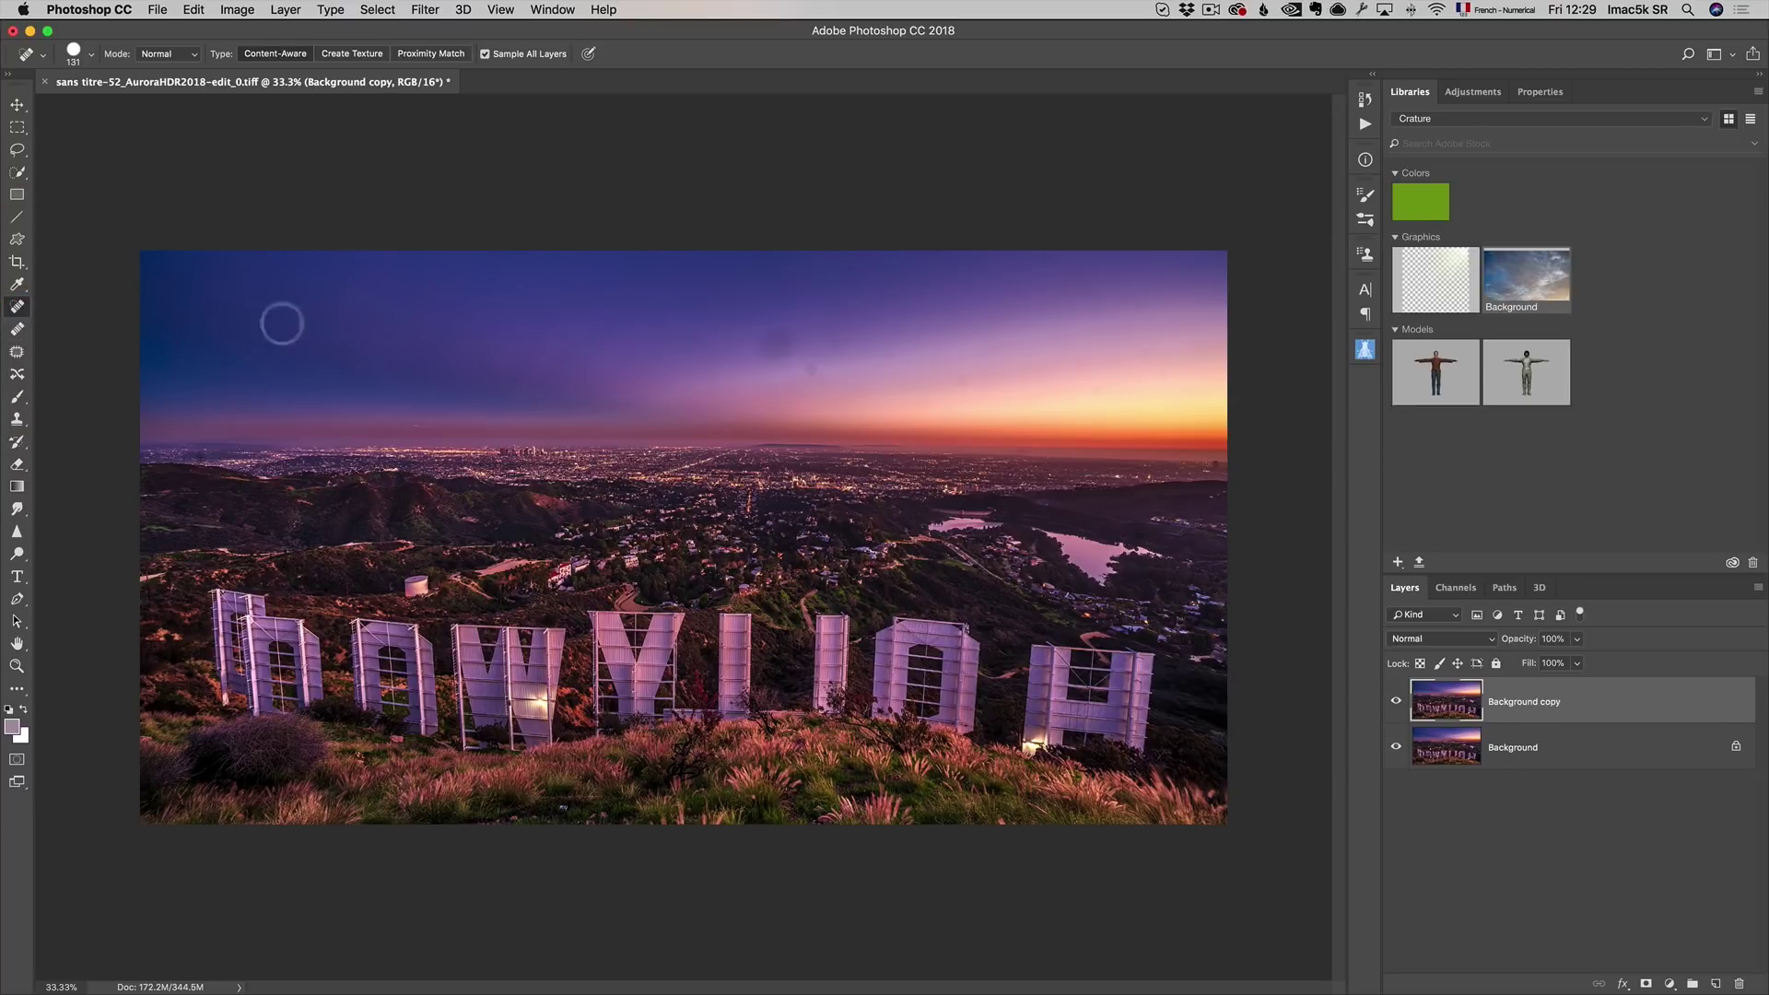
pyautogui.moveTo(841, 316); pyautogui.dragTo(866, 334)
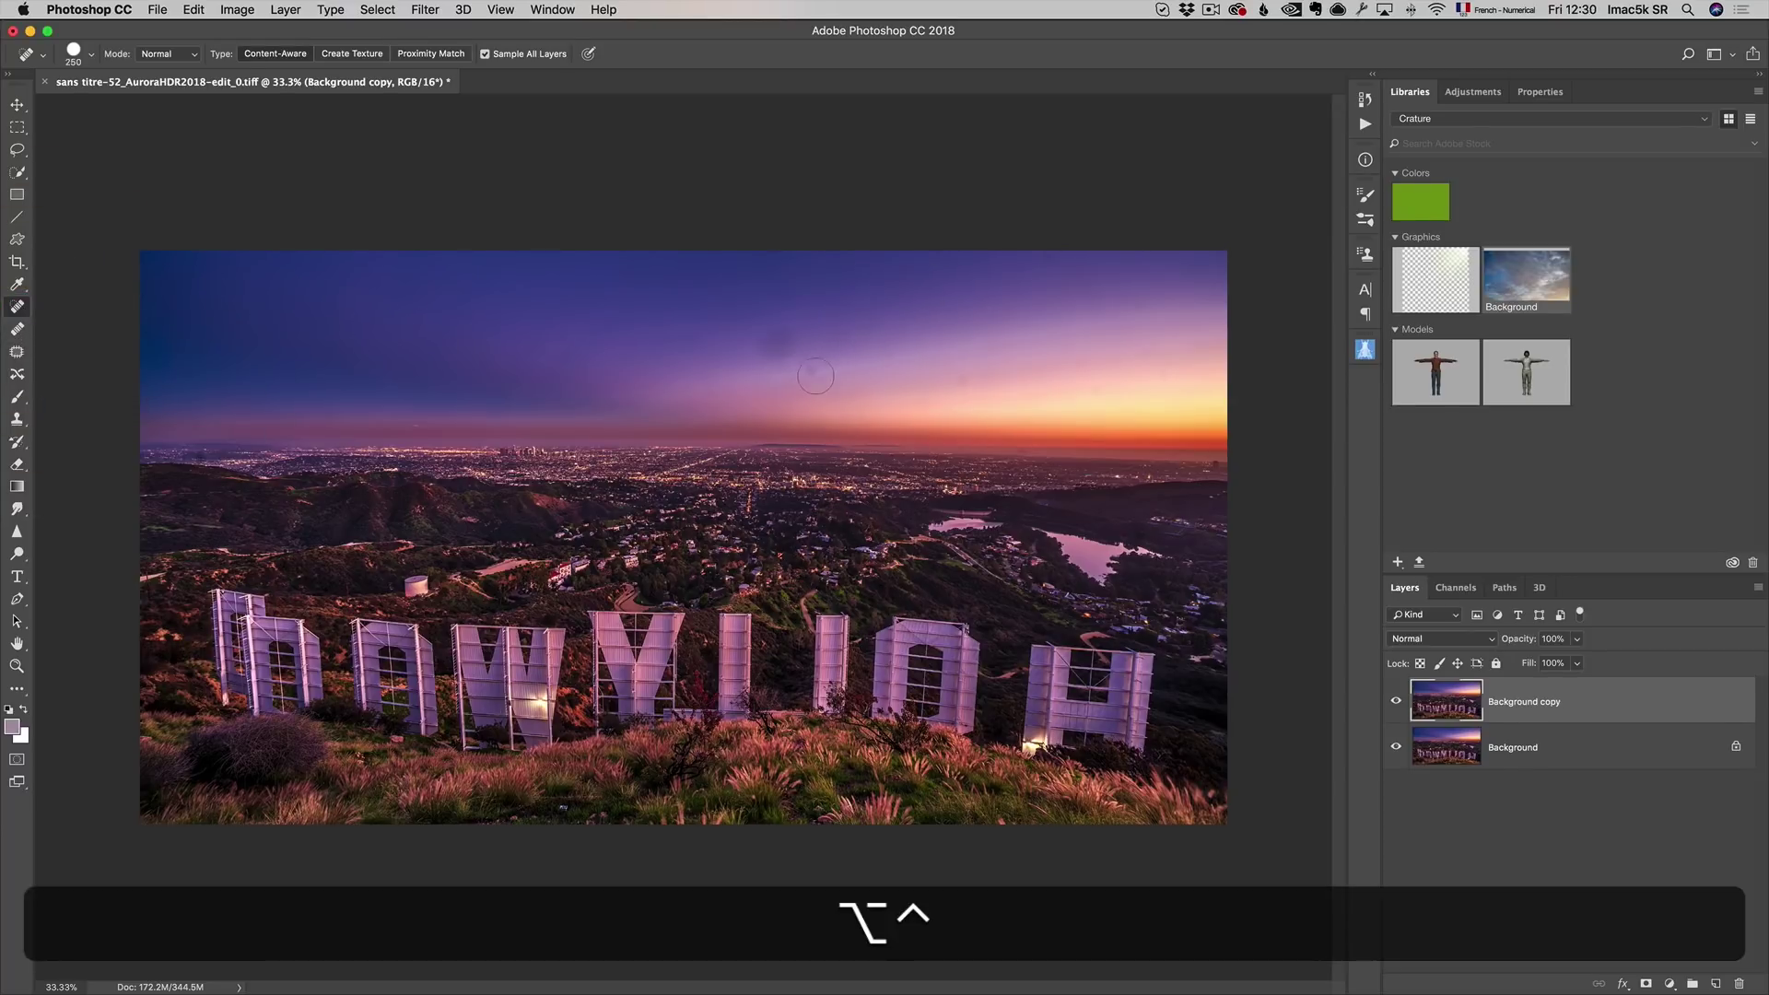
# Heal the dark spots across the sky, shrinking the brush to 79 near the left horizon.
pyautogui.click(1094, 392)
pyautogui.click(1167, 379)
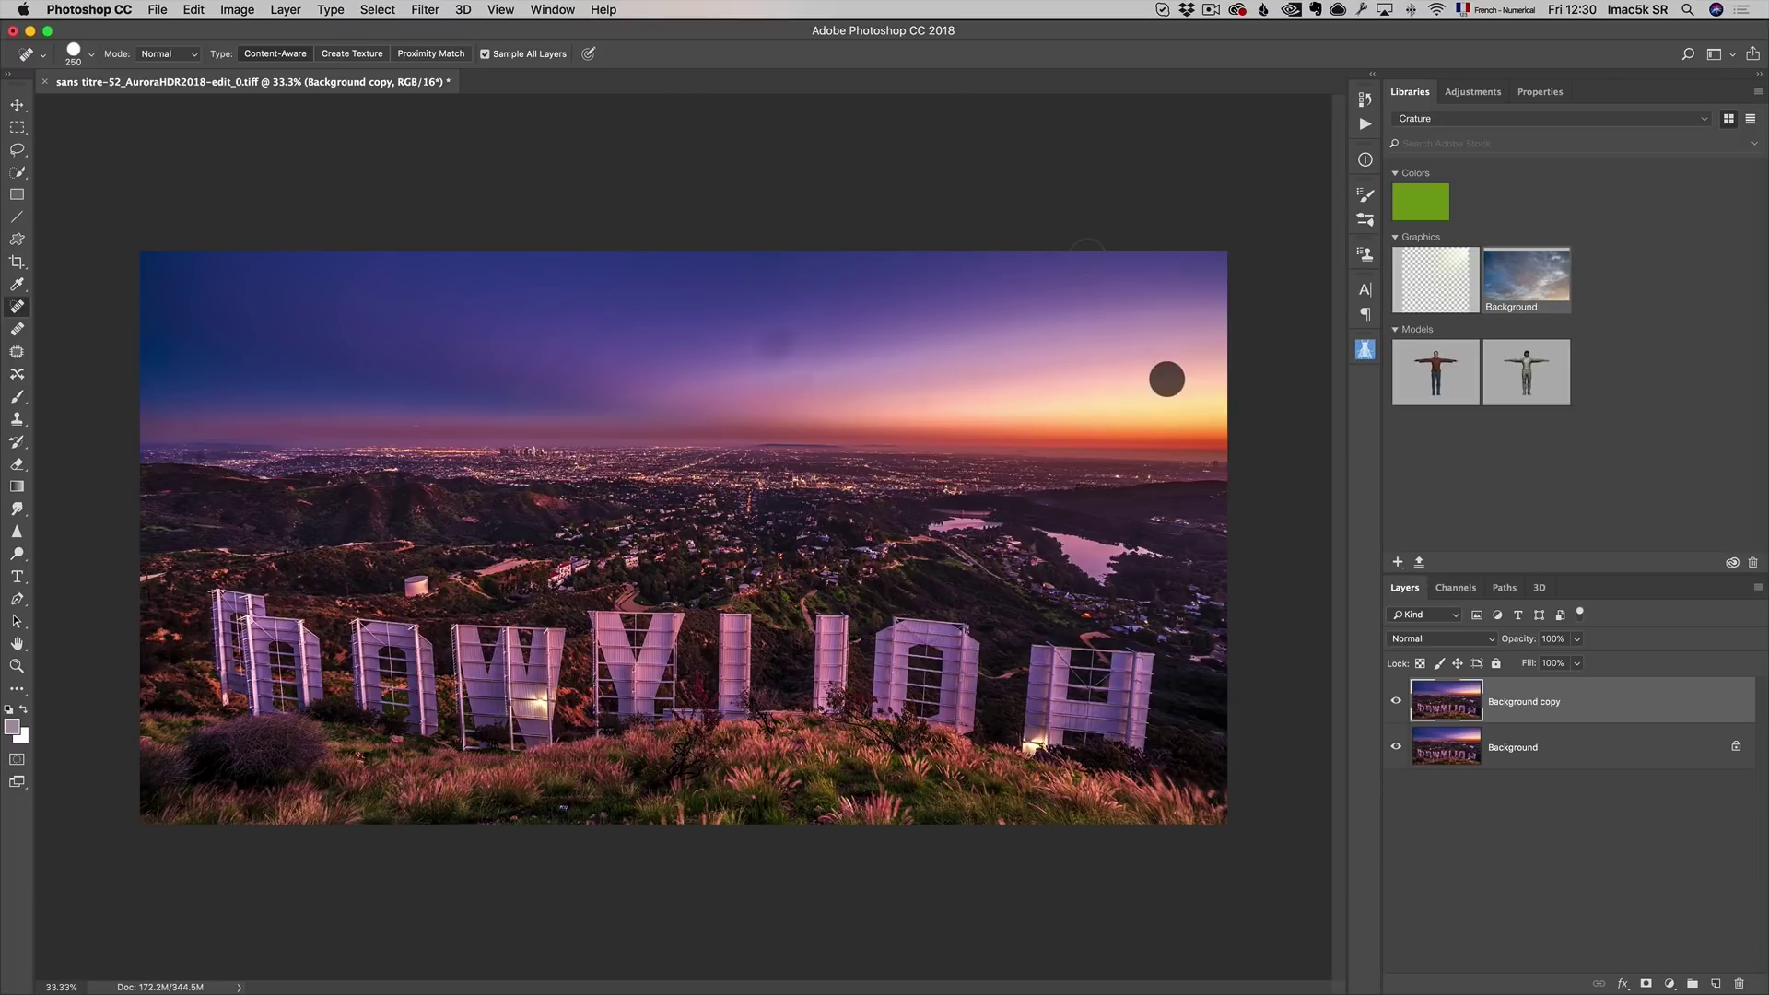
pyautogui.click(1042, 259)
pyautogui.click(790, 343)
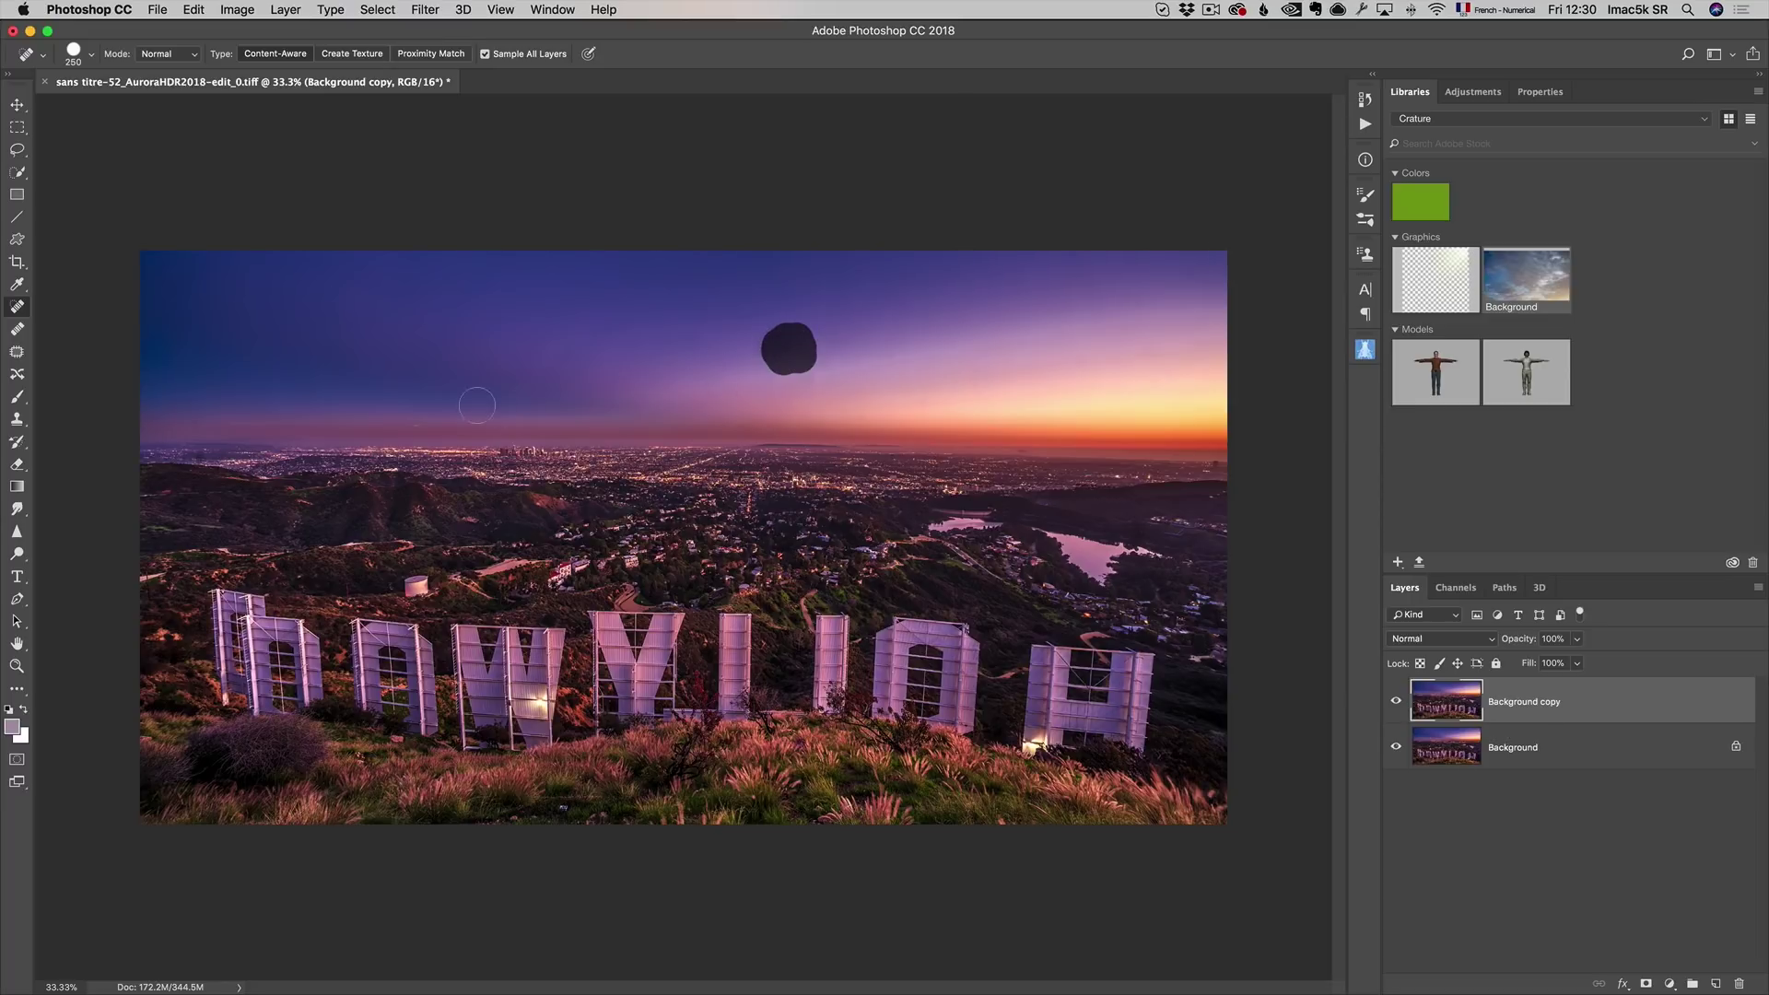
pyautogui.click(335, 412)
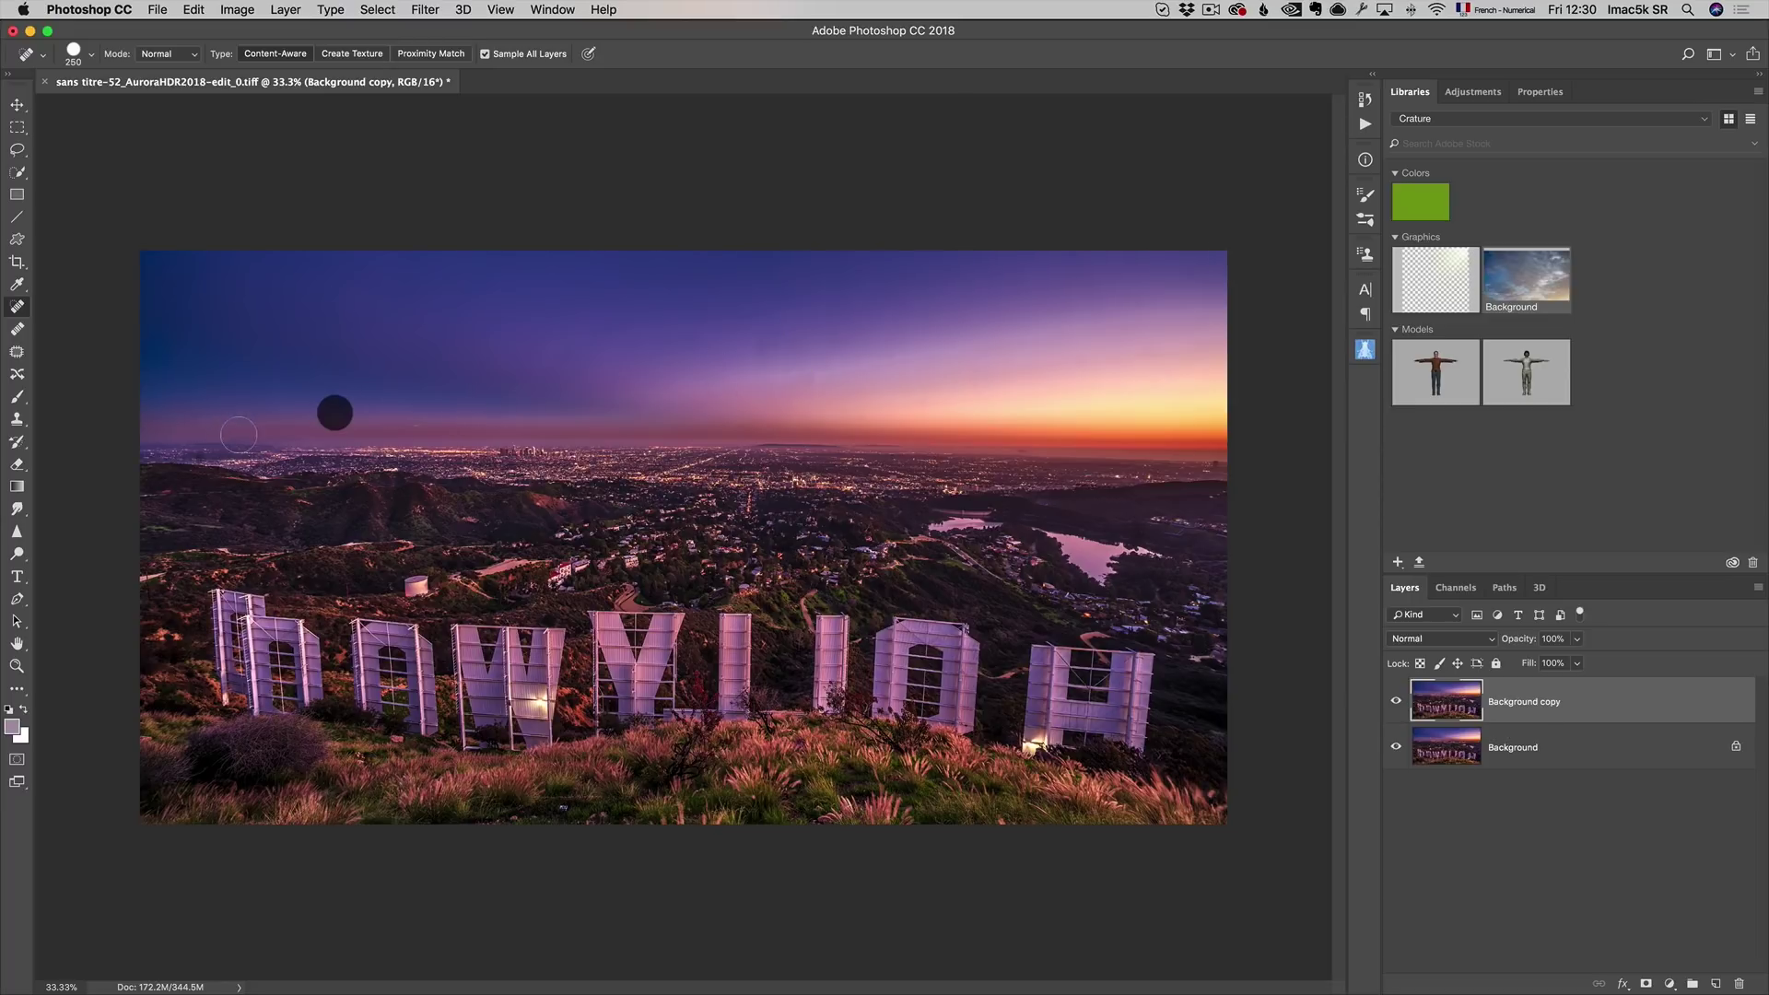
pyautogui.click(185, 415)
pyautogui.moveTo(265, 398)
pyautogui.mouseDown()
pyautogui.moveTo(230, 398)
pyautogui.moveTo(206, 458)
pyautogui.moveTo(218, 433)
pyautogui.moveTo(185, 422)
pyautogui.mouseUp()
pyautogui.moveTo(407, 423)
pyautogui.mouseDown()
pyautogui.moveTo(433, 420)
pyautogui.moveTo(333, 419)
pyautogui.moveTo(498, 402)
pyautogui.moveTo(334, 402)
pyautogui.mouseUp()
# Open Gaussian Blur on the Background copy layer, then cancel it without applying.
pyautogui.click(1601, 705)
pyautogui.click(427, 10)
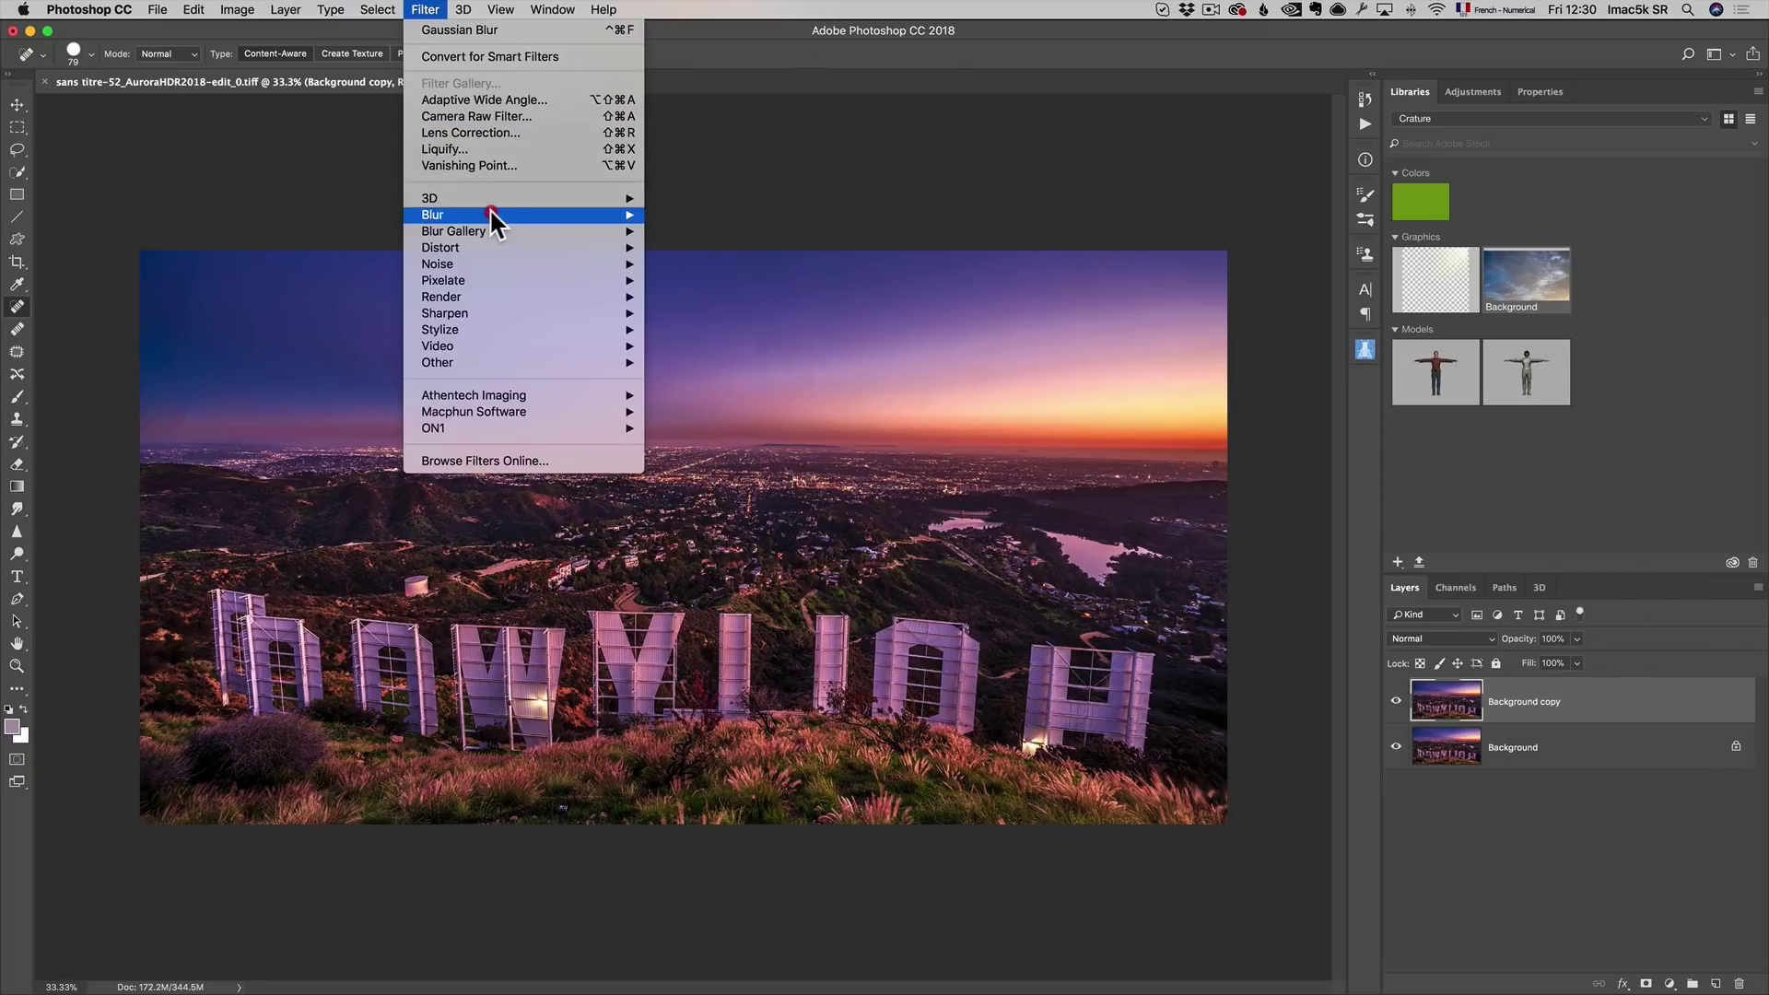
pyautogui.click(518, 216)
pyautogui.click(693, 281)
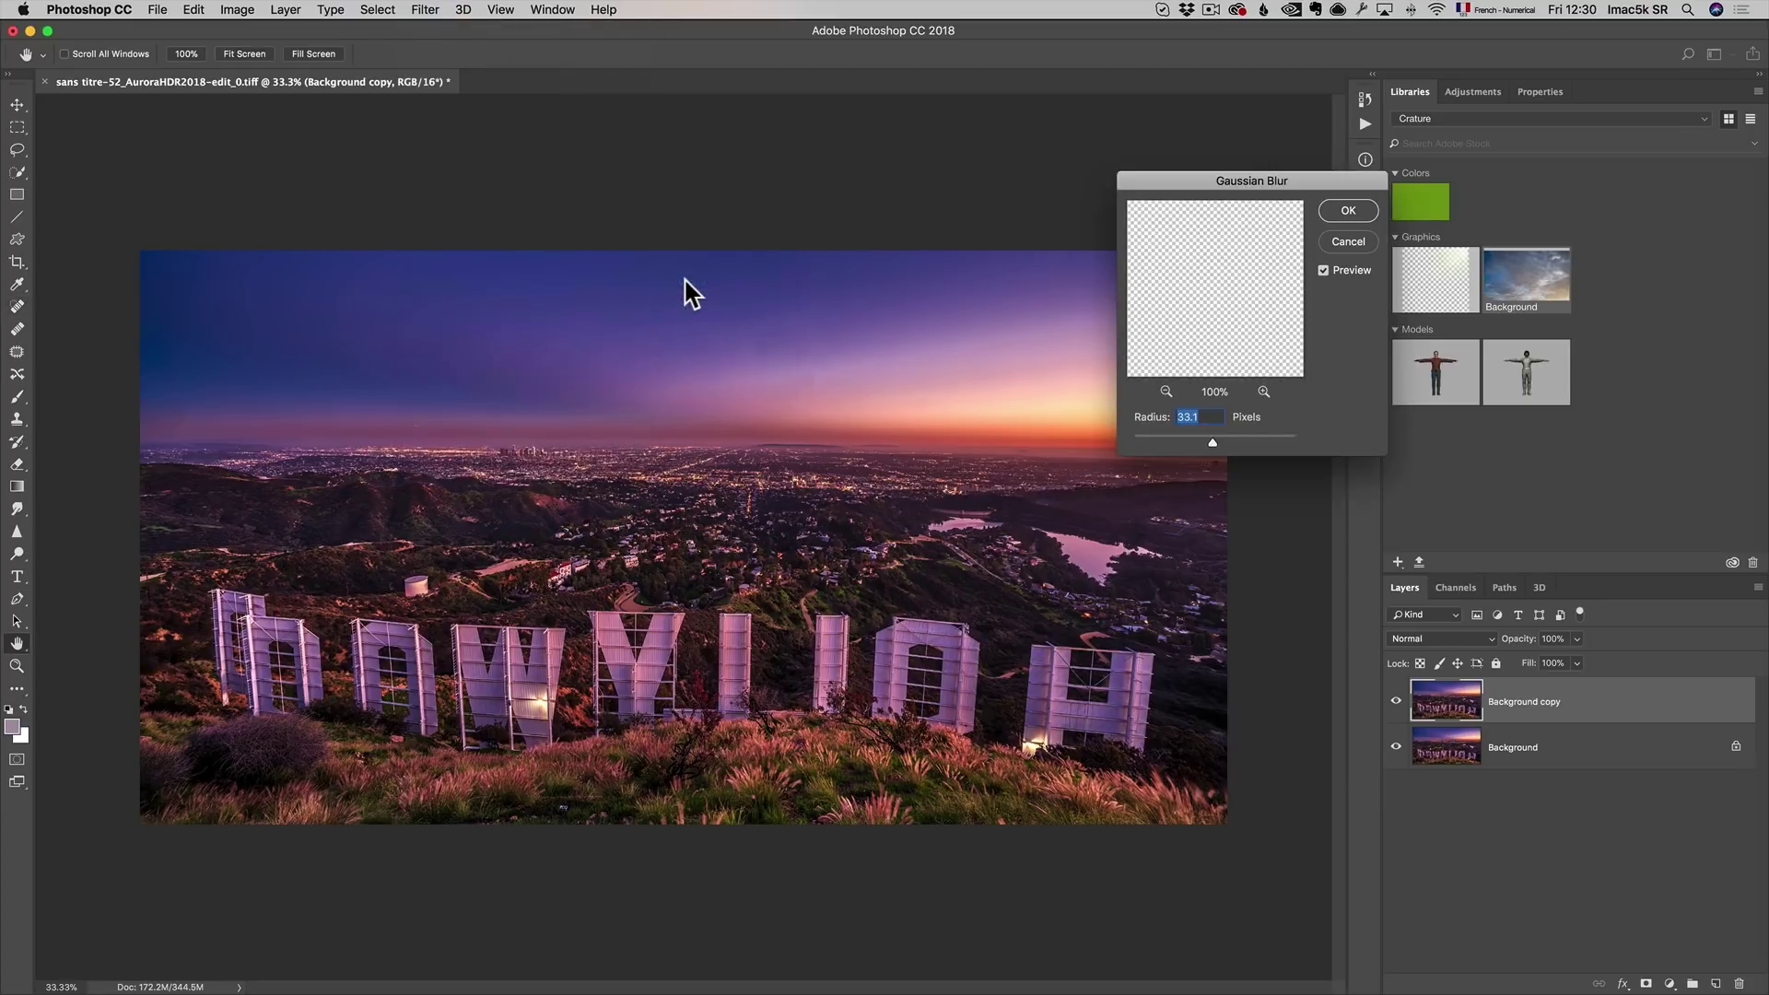
pyautogui.click(1348, 242)
pyautogui.press('j')
# Duplicate into Background copy 2 and apply a 26.1-pixel Gaussian Blur to it.
pyautogui.moveTo(1672, 705); pyautogui.dragTo(1719, 979)
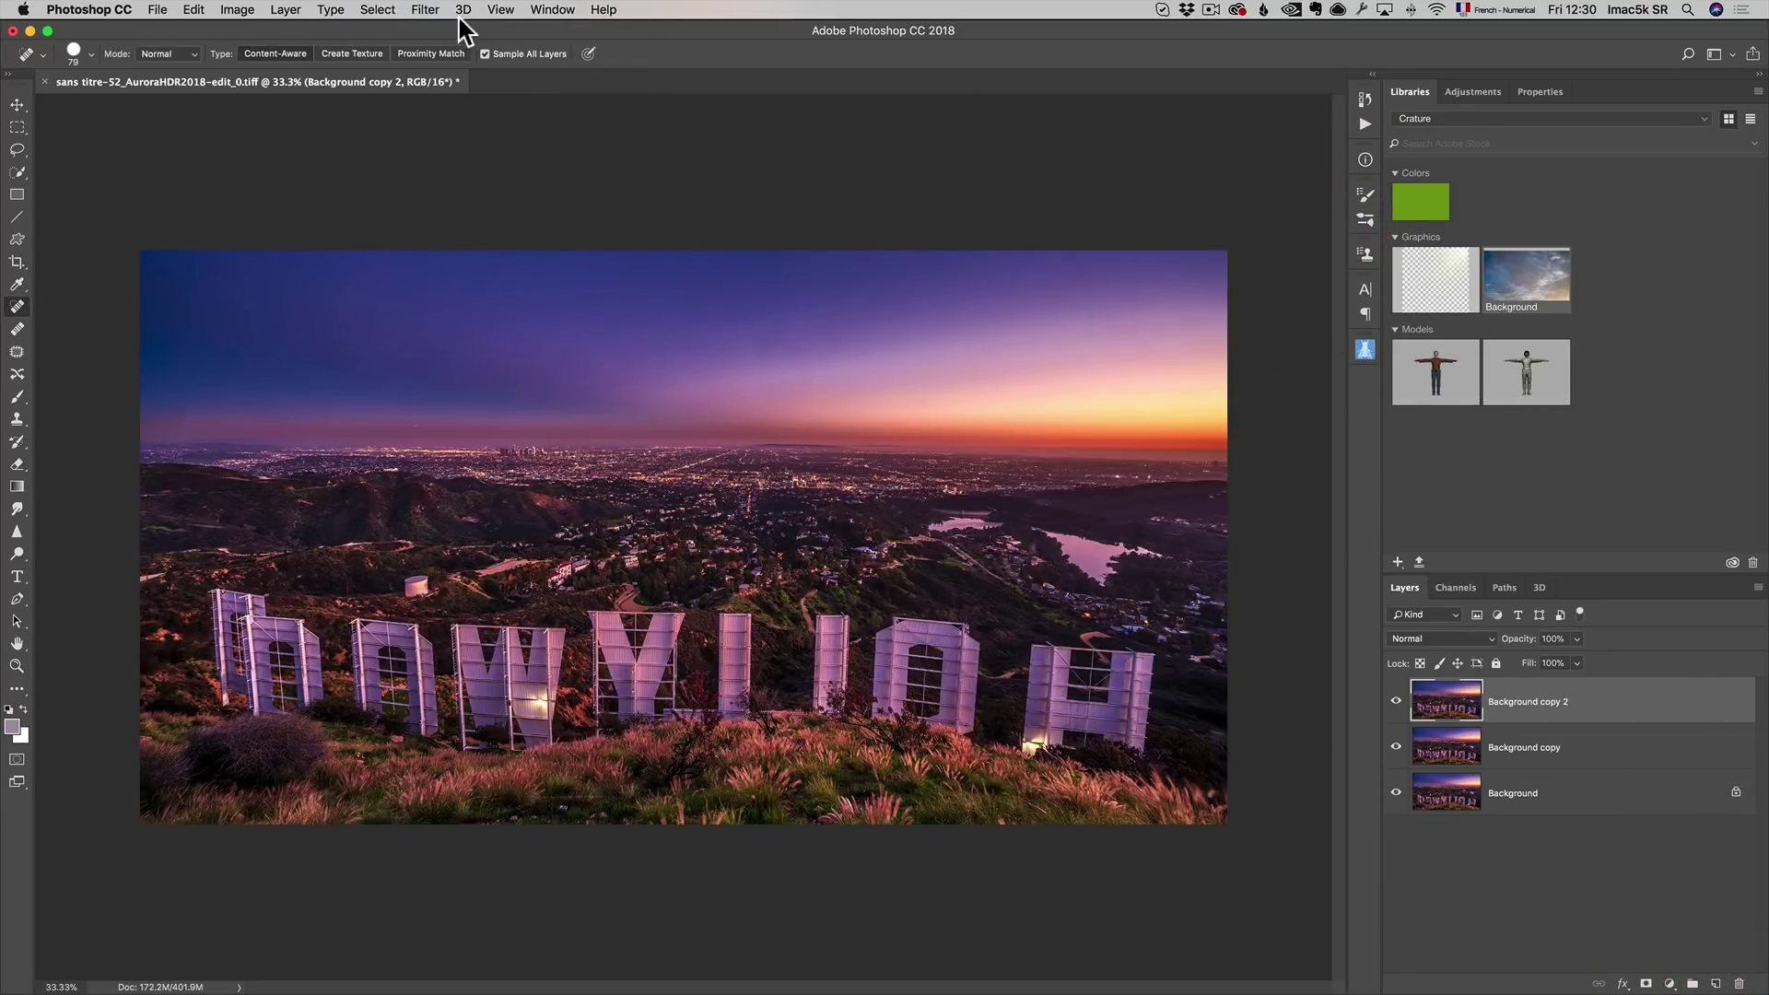
pyautogui.click(426, 10)
pyautogui.moveTo(503, 213)
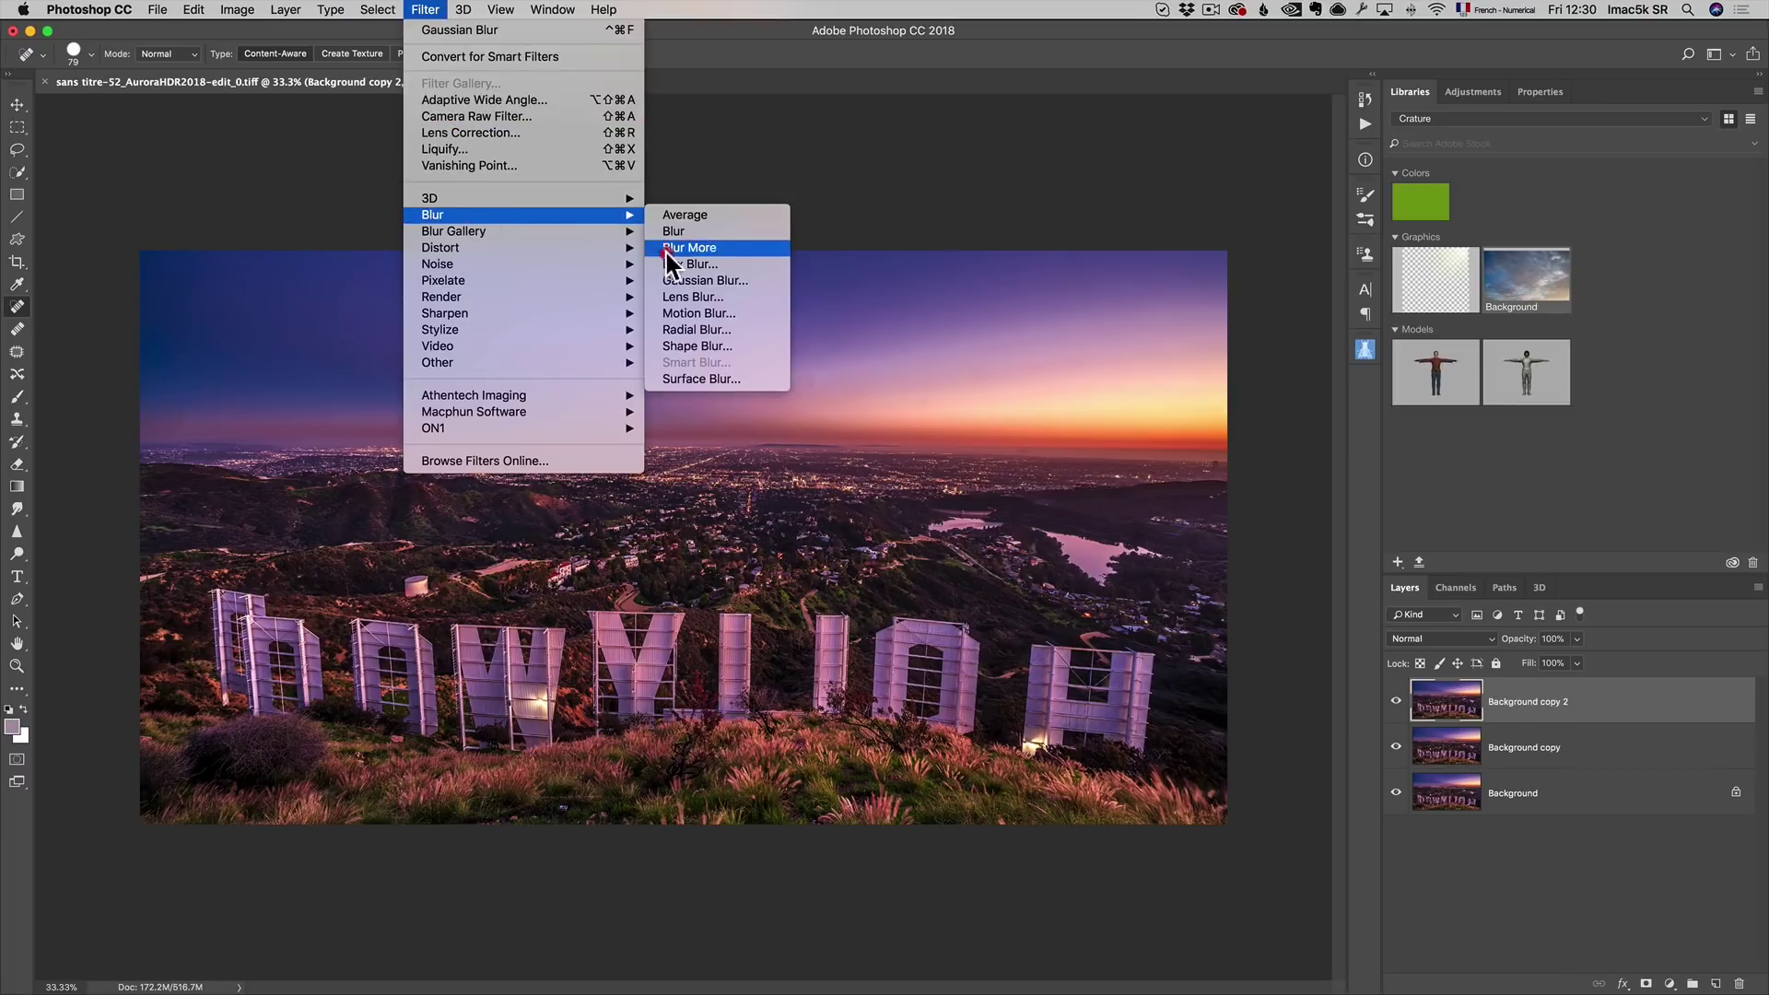
pyautogui.click(697, 280)
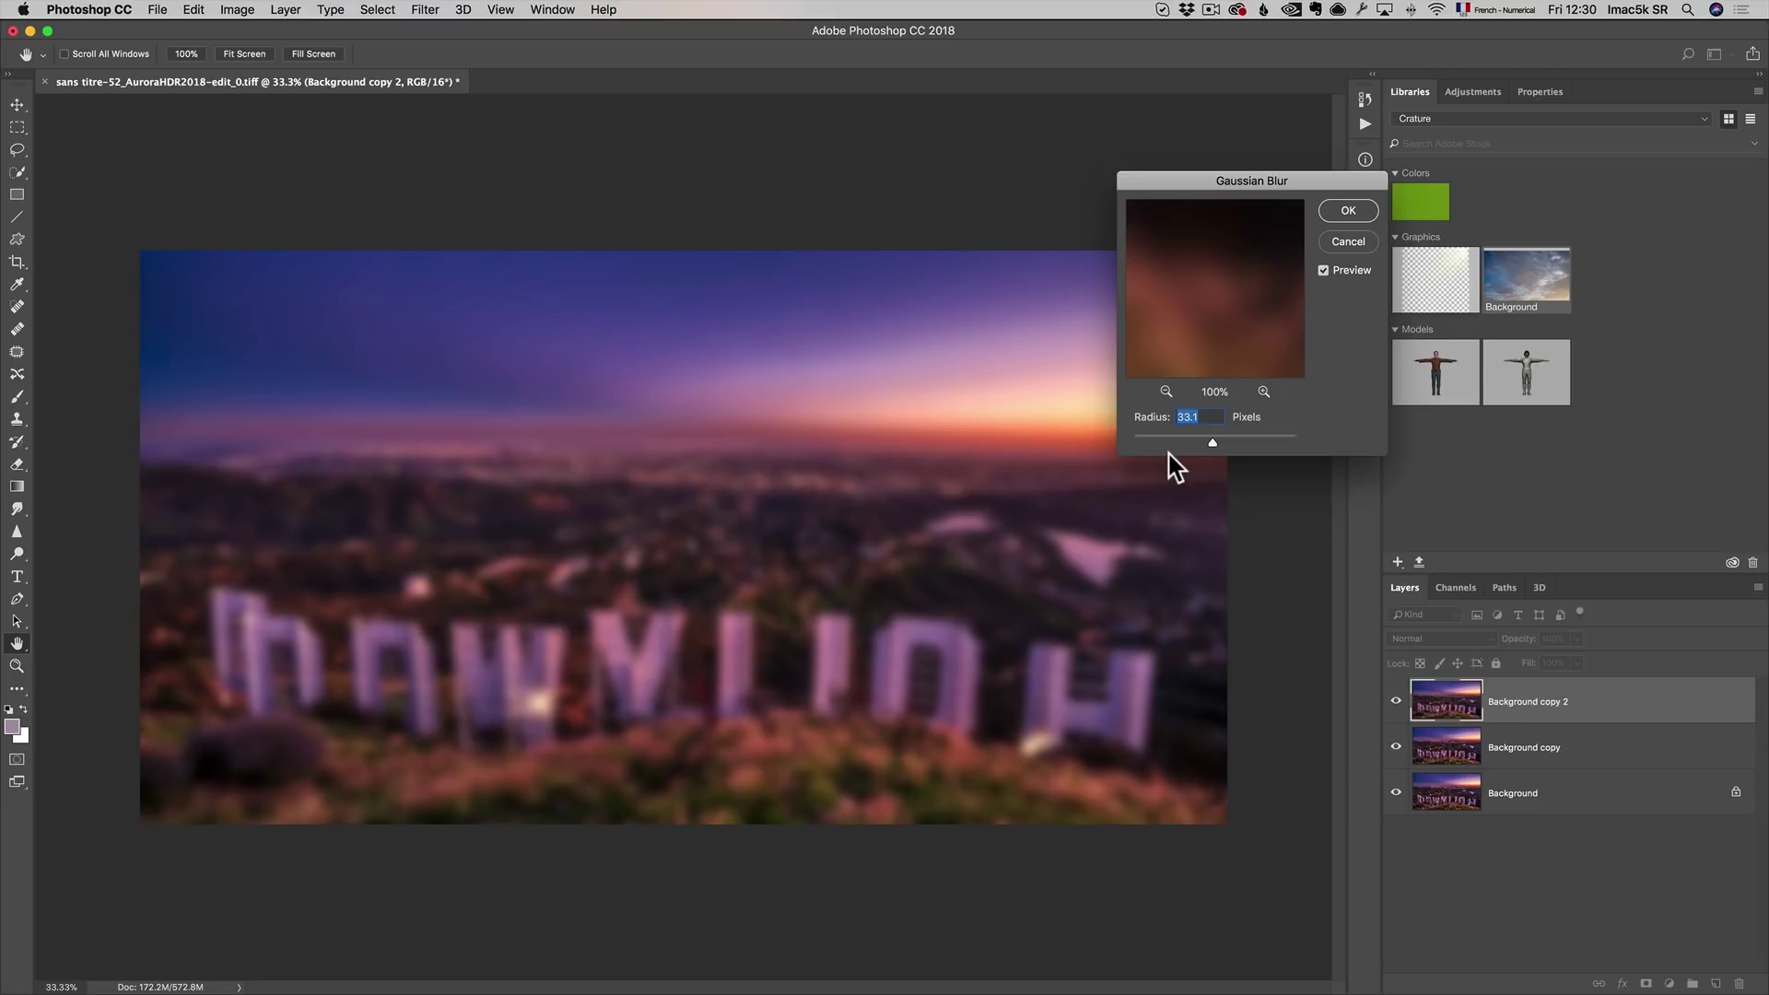
pyautogui.moveTo(1217, 441); pyautogui.dragTo(1208, 444)
pyautogui.click(1348, 212)
# Give Background copy 2 an inverted black layer mask and a low-opacity brush.
pyautogui.press('j')
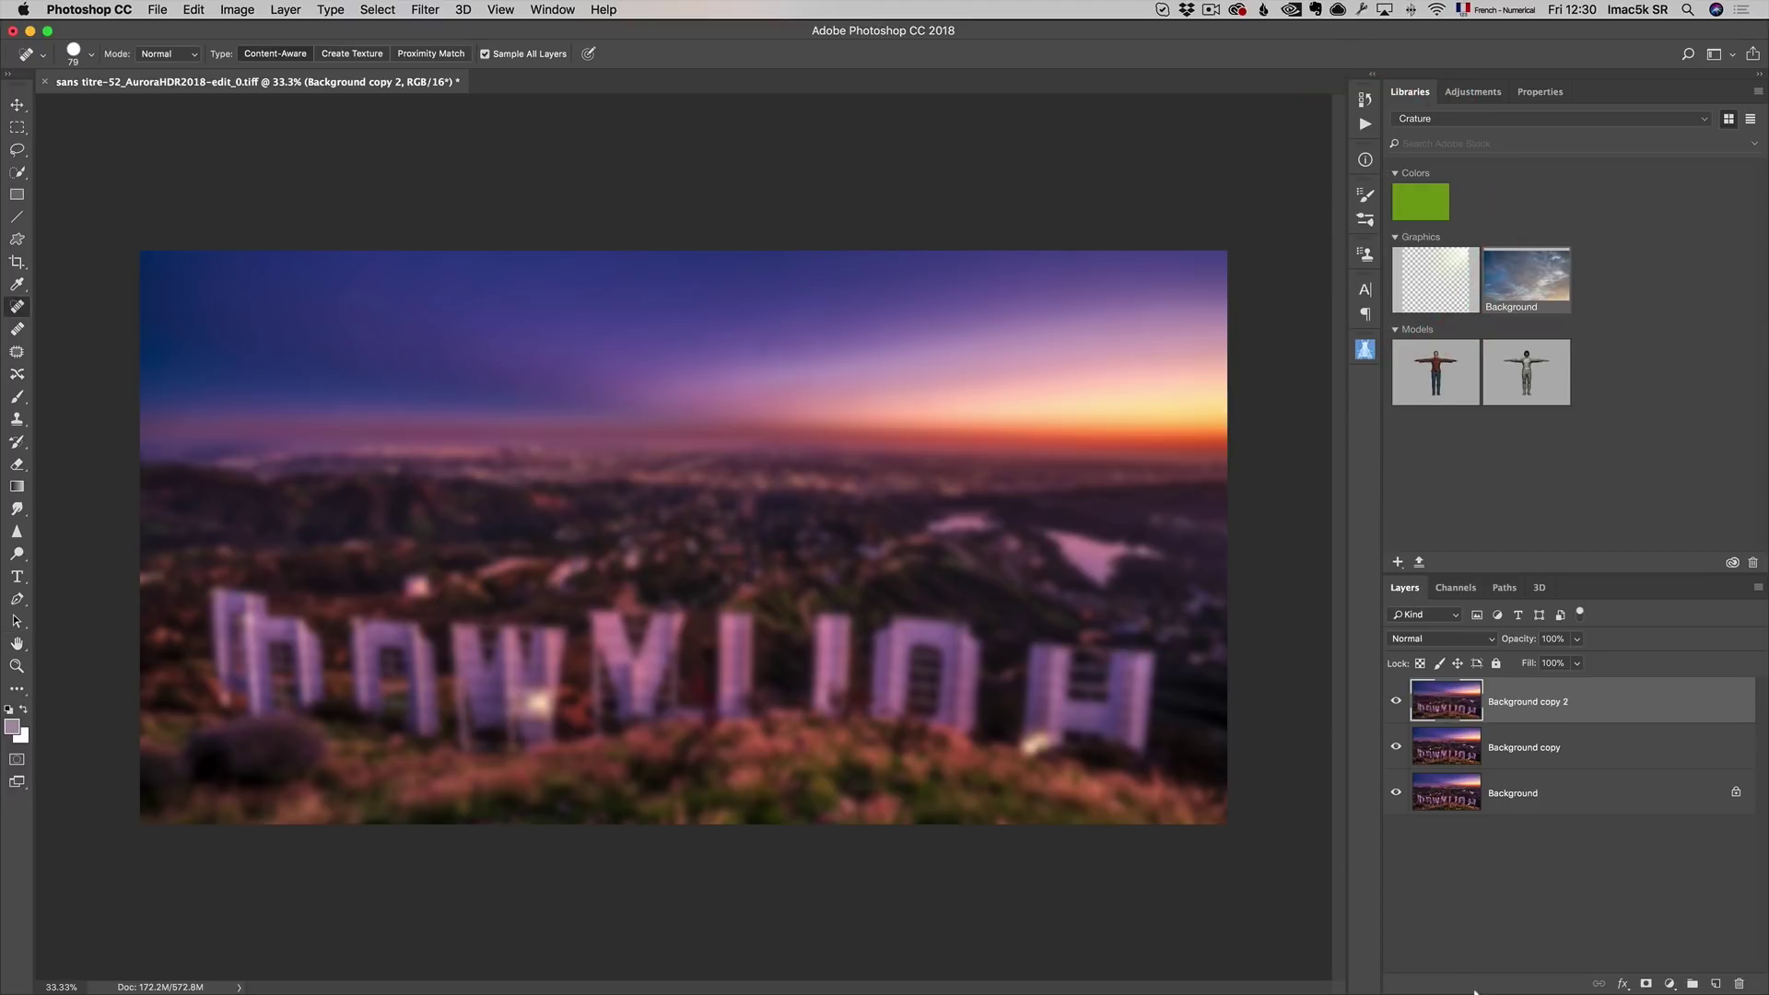
pyautogui.click(1646, 984)
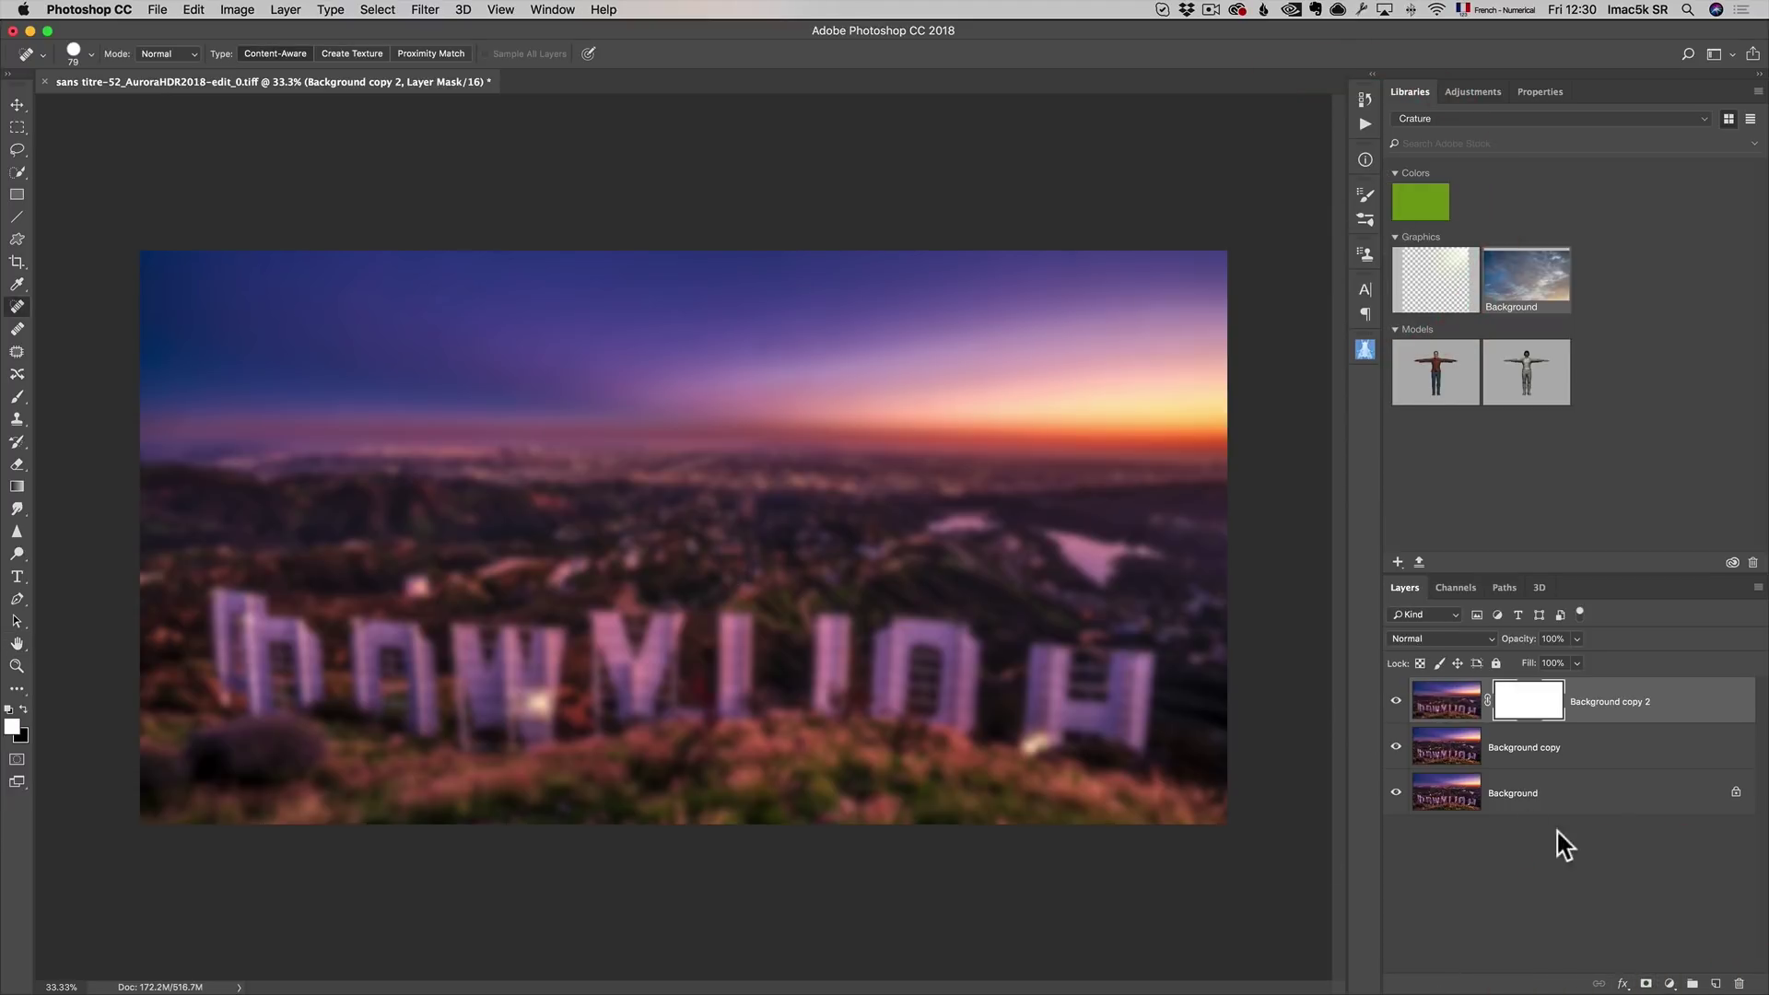
pyautogui.click(1523, 701)
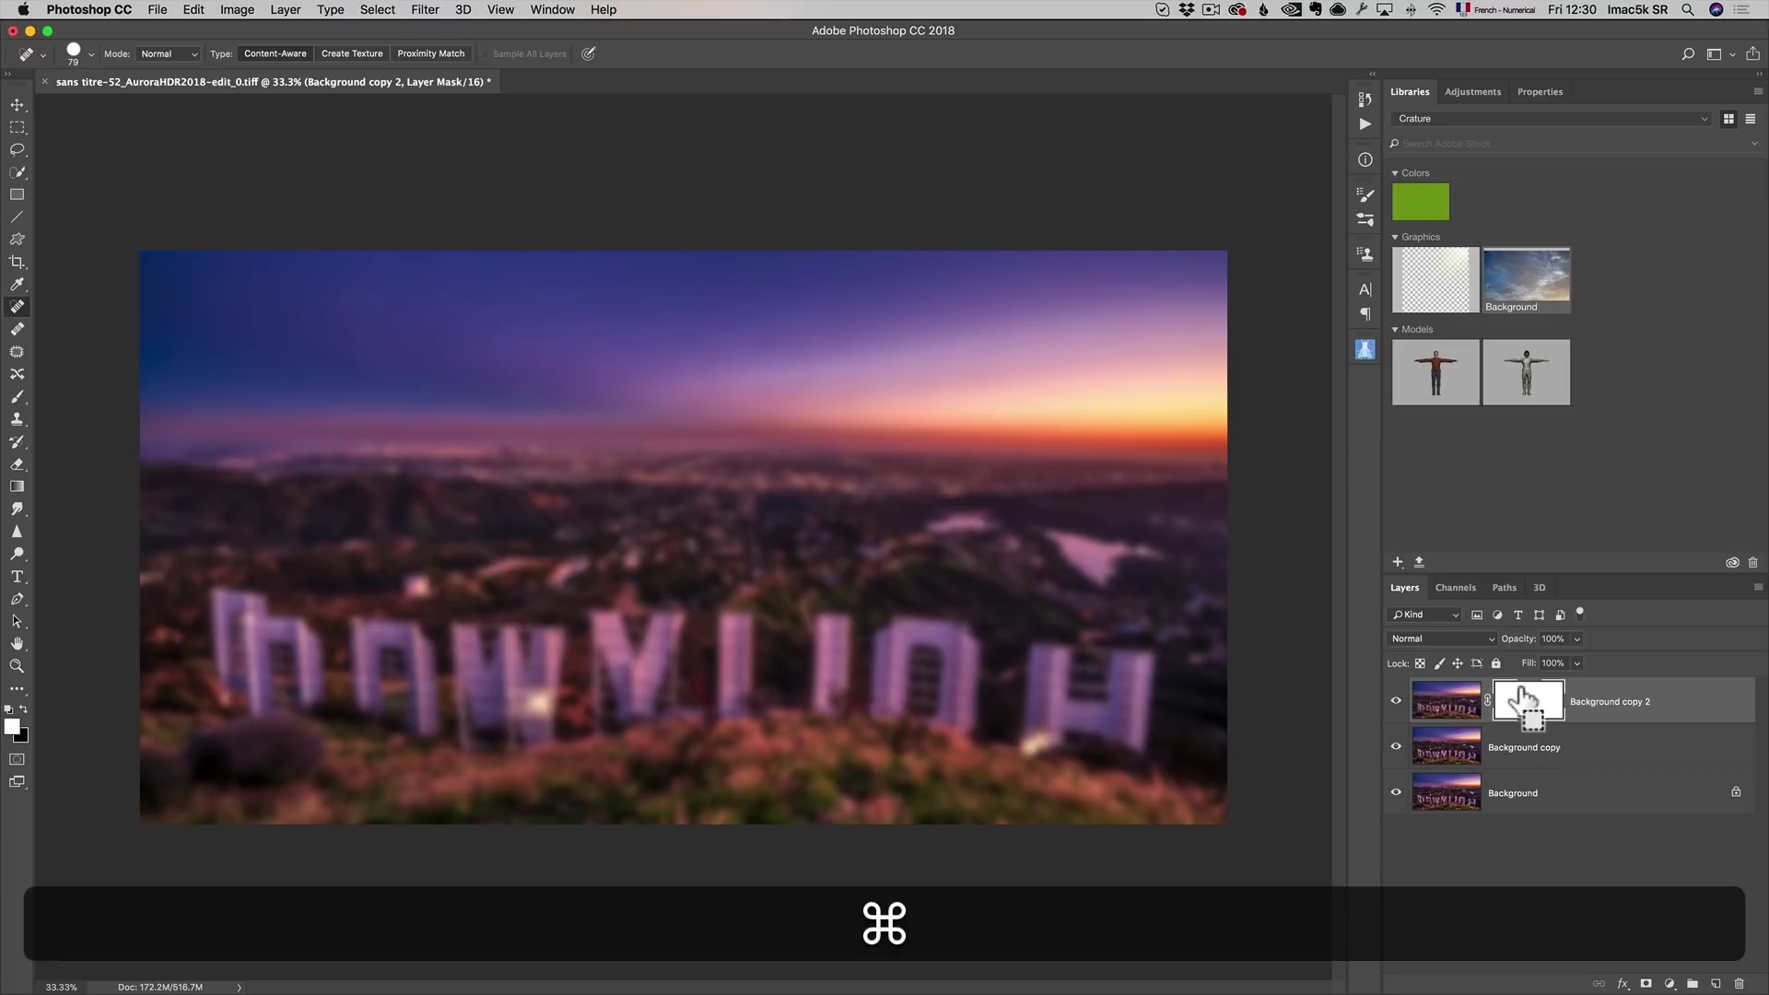
pyautogui.press('super+i')
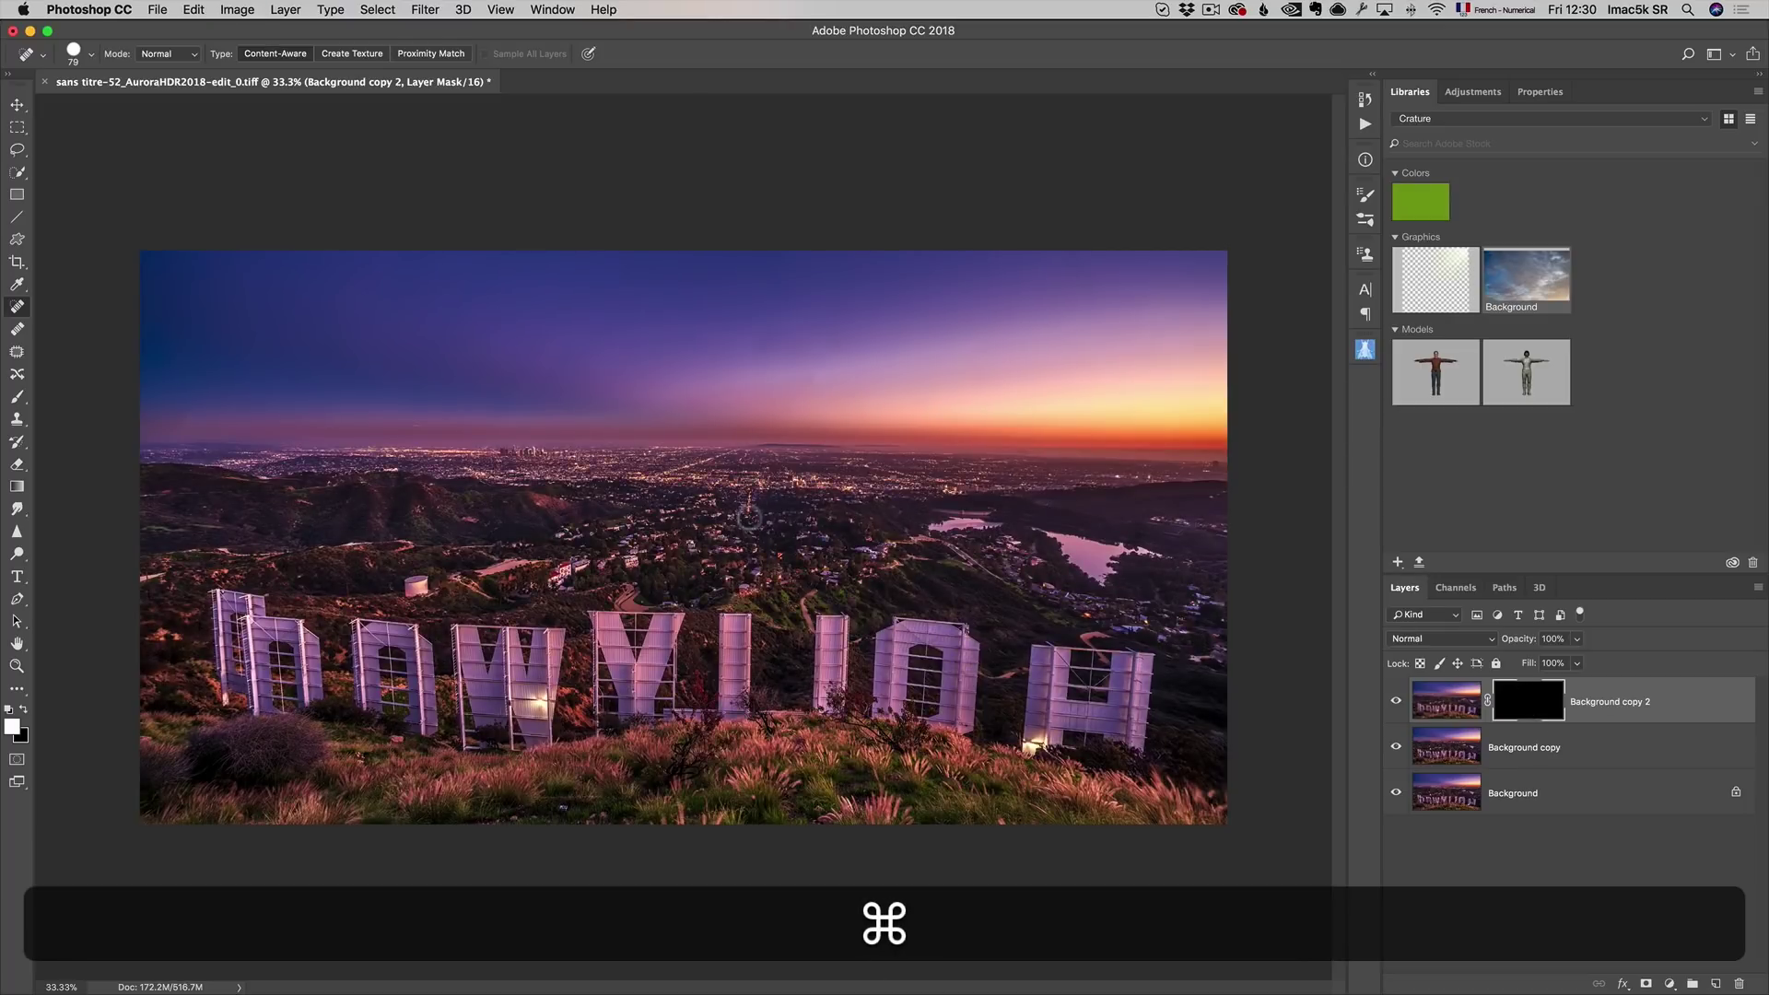
pyautogui.press('b')
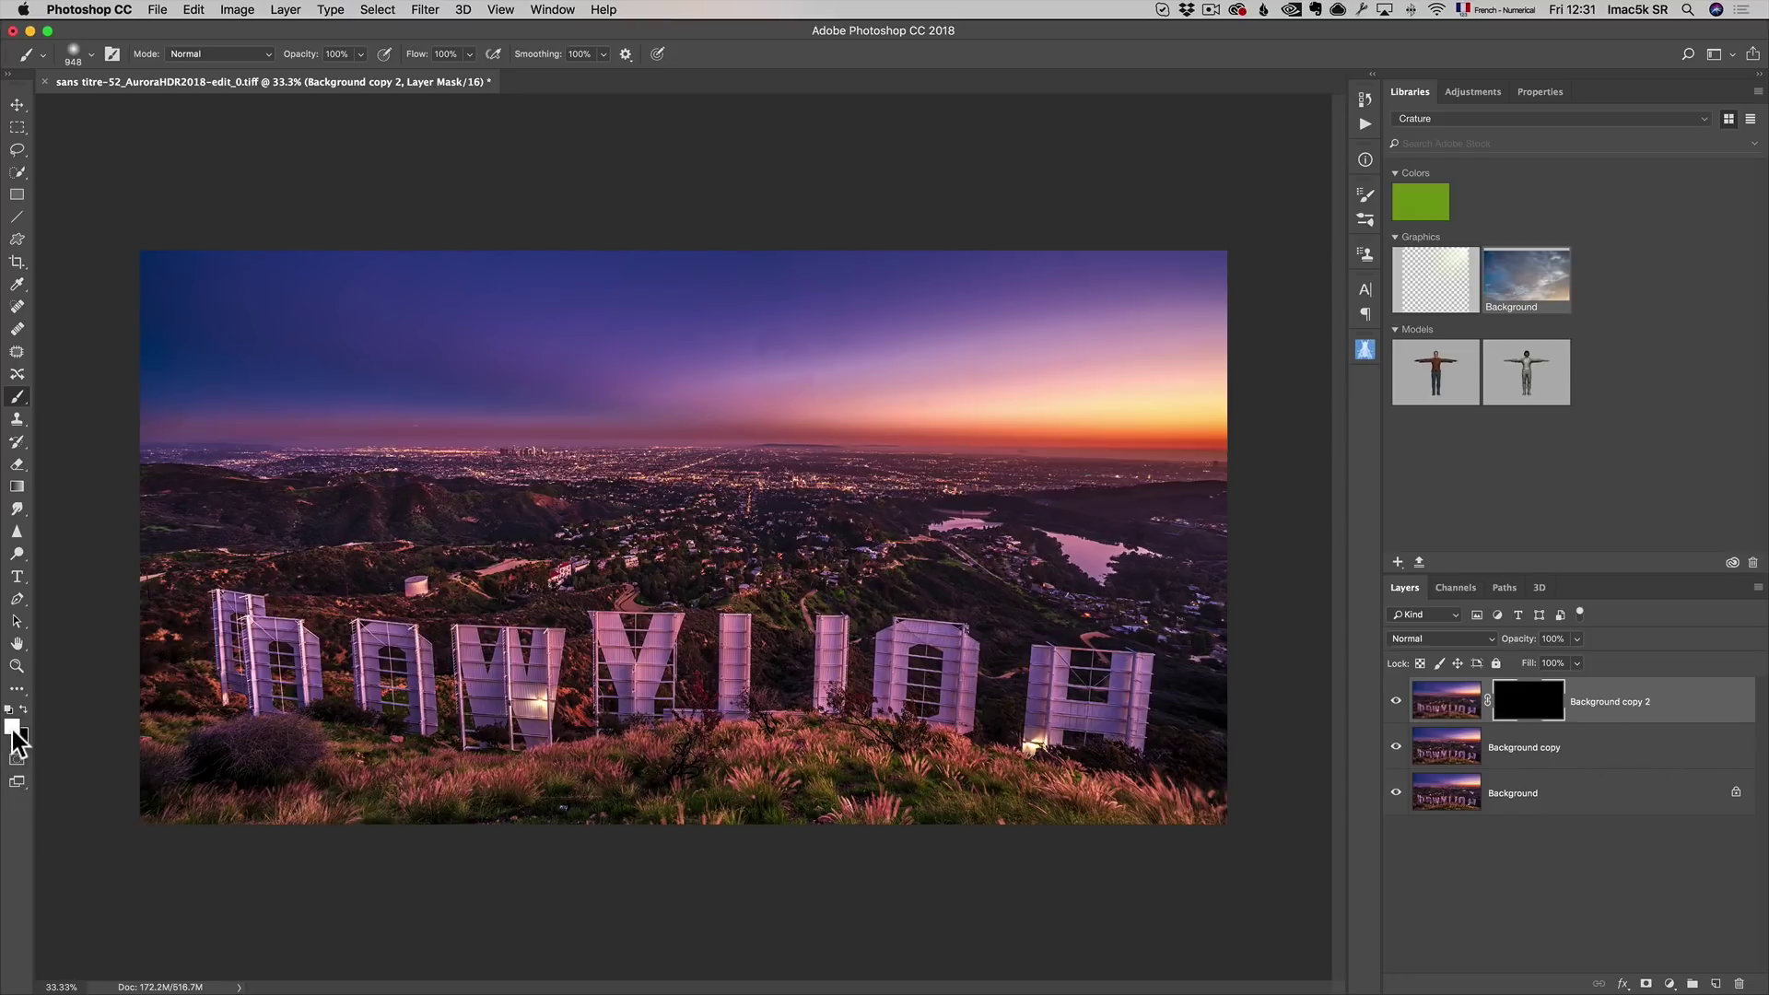
pyautogui.moveTo(310, 54); pyautogui.dragTo(266, 66)
# Paint white across the upper sky to reveal the blur, blending it toward the horizon.
pyautogui.moveTo(1106, 279)
pyautogui.mouseDown()
pyautogui.moveTo(1156, 251)
pyautogui.moveTo(1213, 265)
pyautogui.mouseUp()
pyautogui.moveTo(192, 366); pyautogui.dragTo(337, 270)
pyautogui.moveTo(838, 277)
pyautogui.mouseDown()
pyautogui.moveTo(452, 289)
pyautogui.moveTo(216, 347)
pyautogui.mouseUp()
pyautogui.moveTo(331, 373)
pyautogui.mouseDown()
pyautogui.moveTo(182, 391)
pyautogui.moveTo(252, 383)
pyautogui.moveTo(268, 402)
pyautogui.moveTo(199, 388)
pyautogui.moveTo(175, 296)
pyautogui.moveTo(398, 260)
pyautogui.moveTo(874, 277)
pyautogui.moveTo(1226, 254)
pyautogui.mouseUp()
pyautogui.moveTo(721, 383)
pyautogui.mouseDown()
pyautogui.moveTo(239, 383)
pyautogui.moveTo(465, 253)
pyautogui.mouseUp()
pyautogui.moveTo(1189, 281)
pyautogui.mouseDown()
pyautogui.moveTo(1288, 372)
pyautogui.moveTo(1189, 415)
pyautogui.mouseUp()
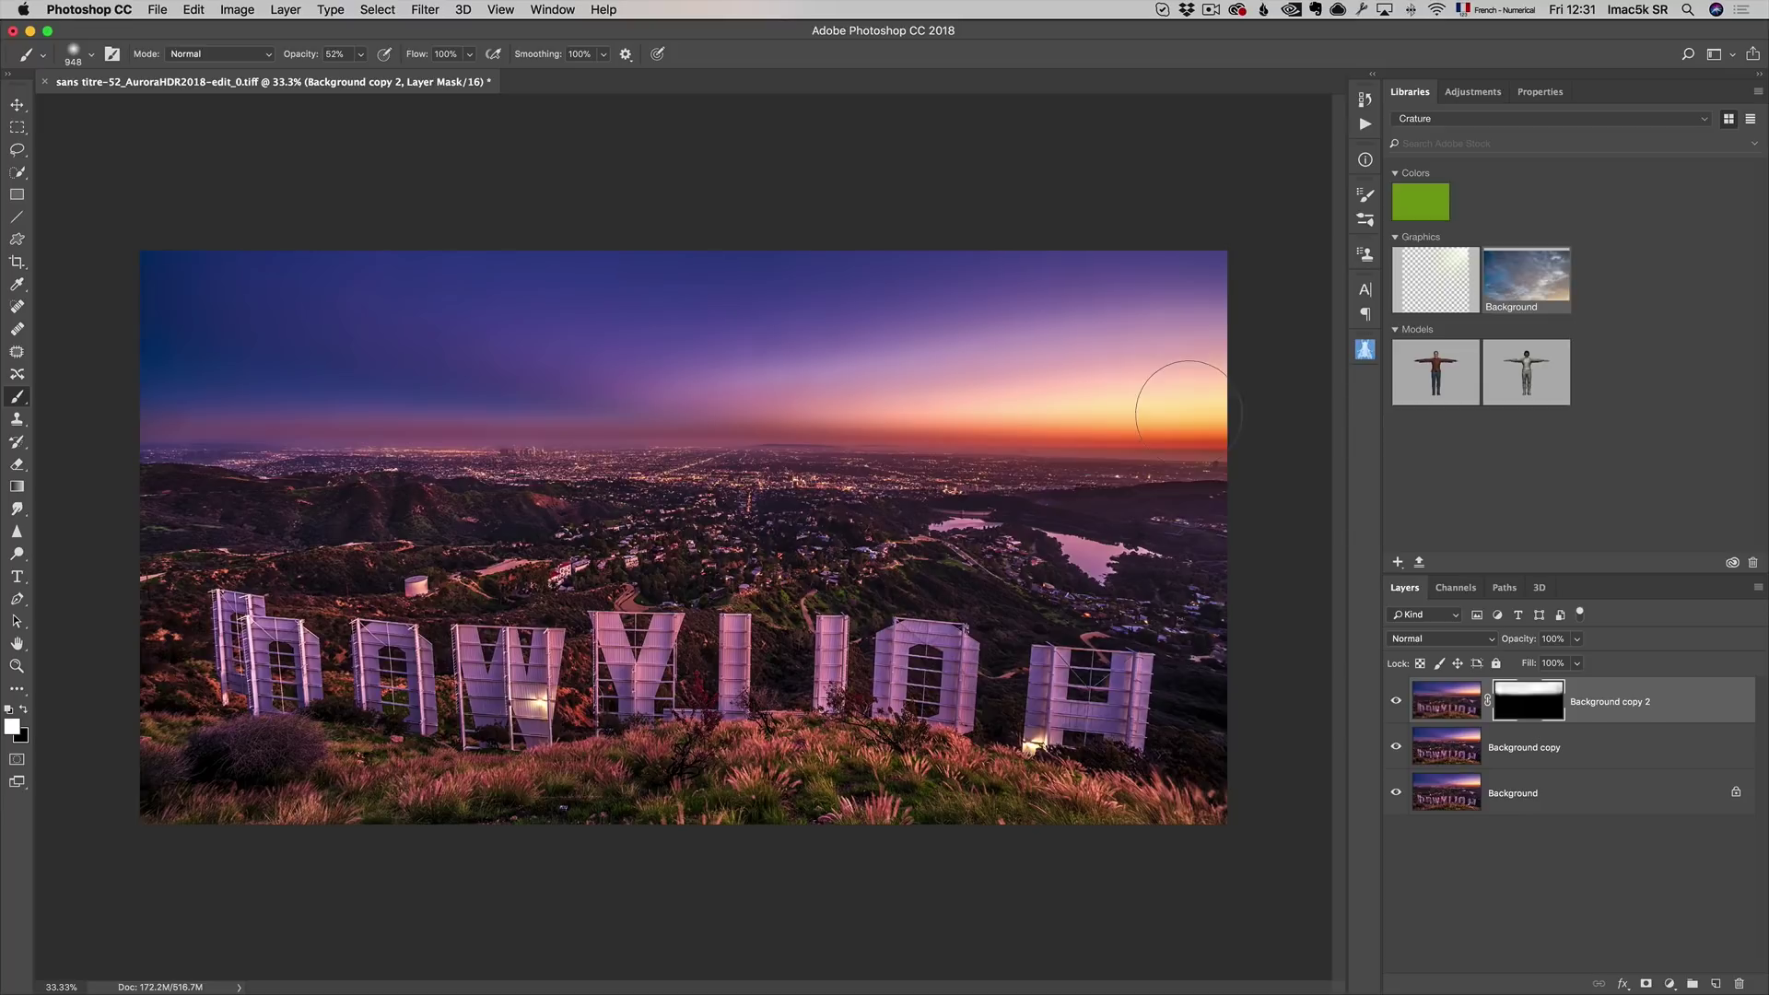
# Place the Libraries cloud image on the photo, stretched full width over the sky.
pyautogui.click(1465, 696)
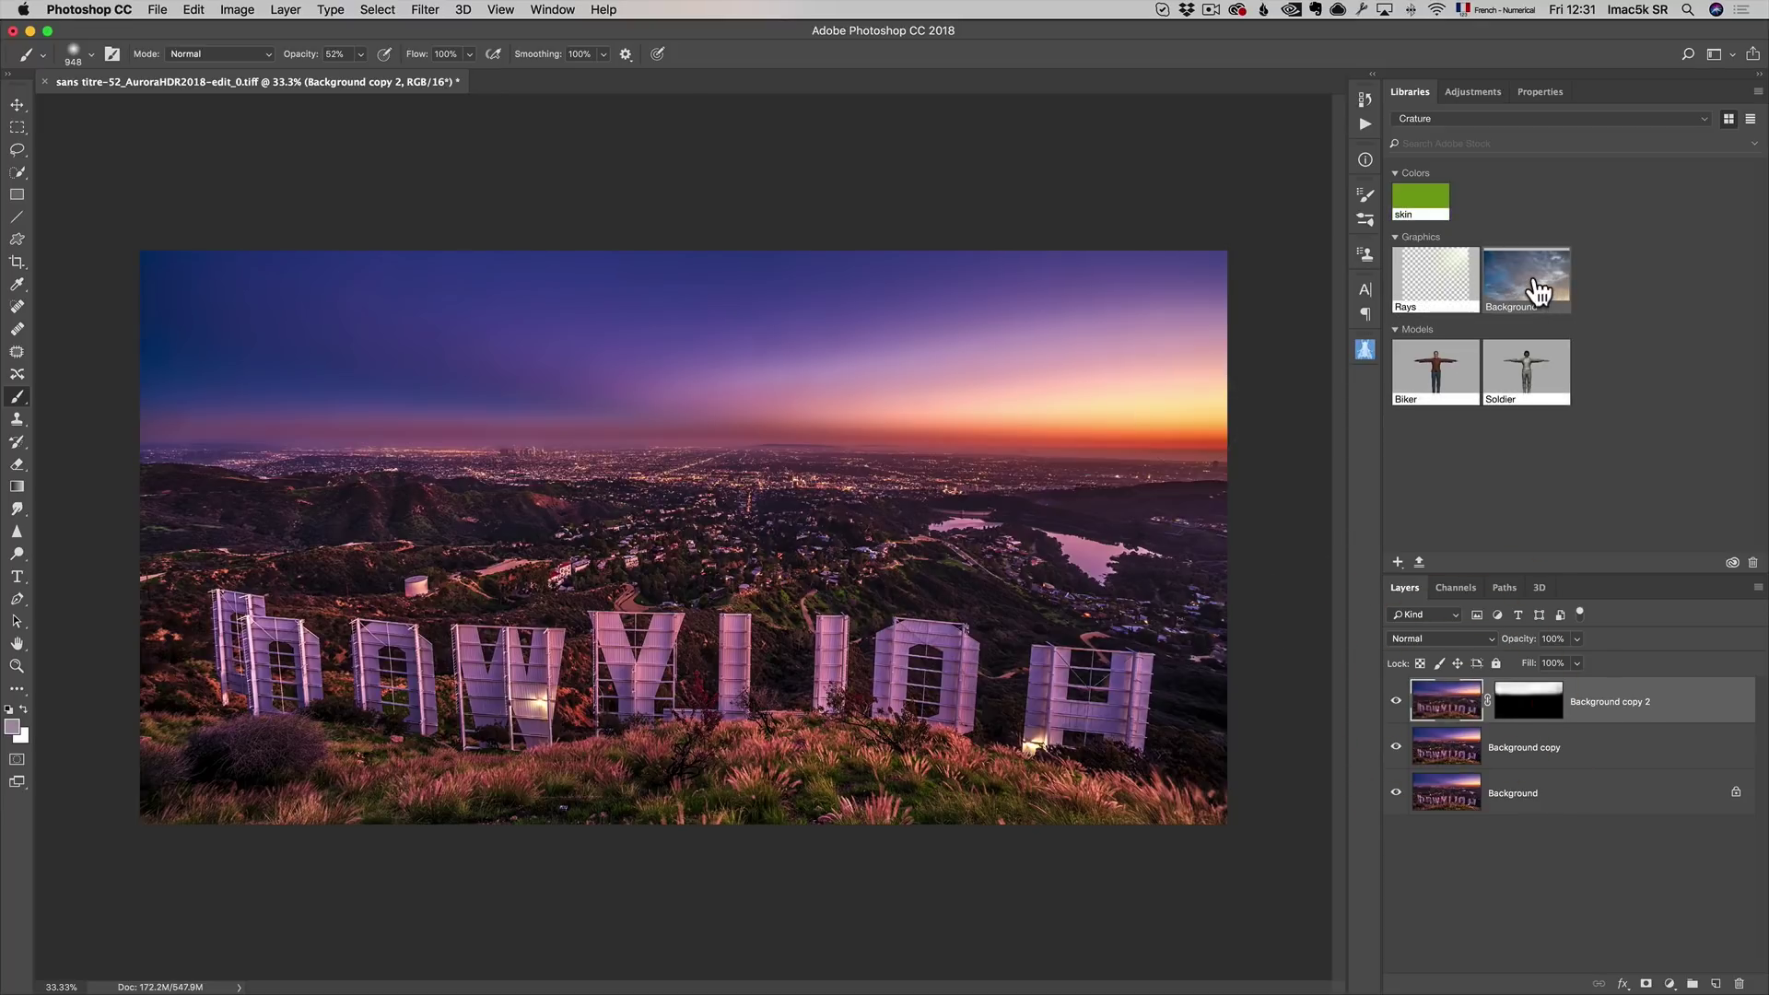
pyautogui.moveTo(1539, 291); pyautogui.dragTo(568, 452)
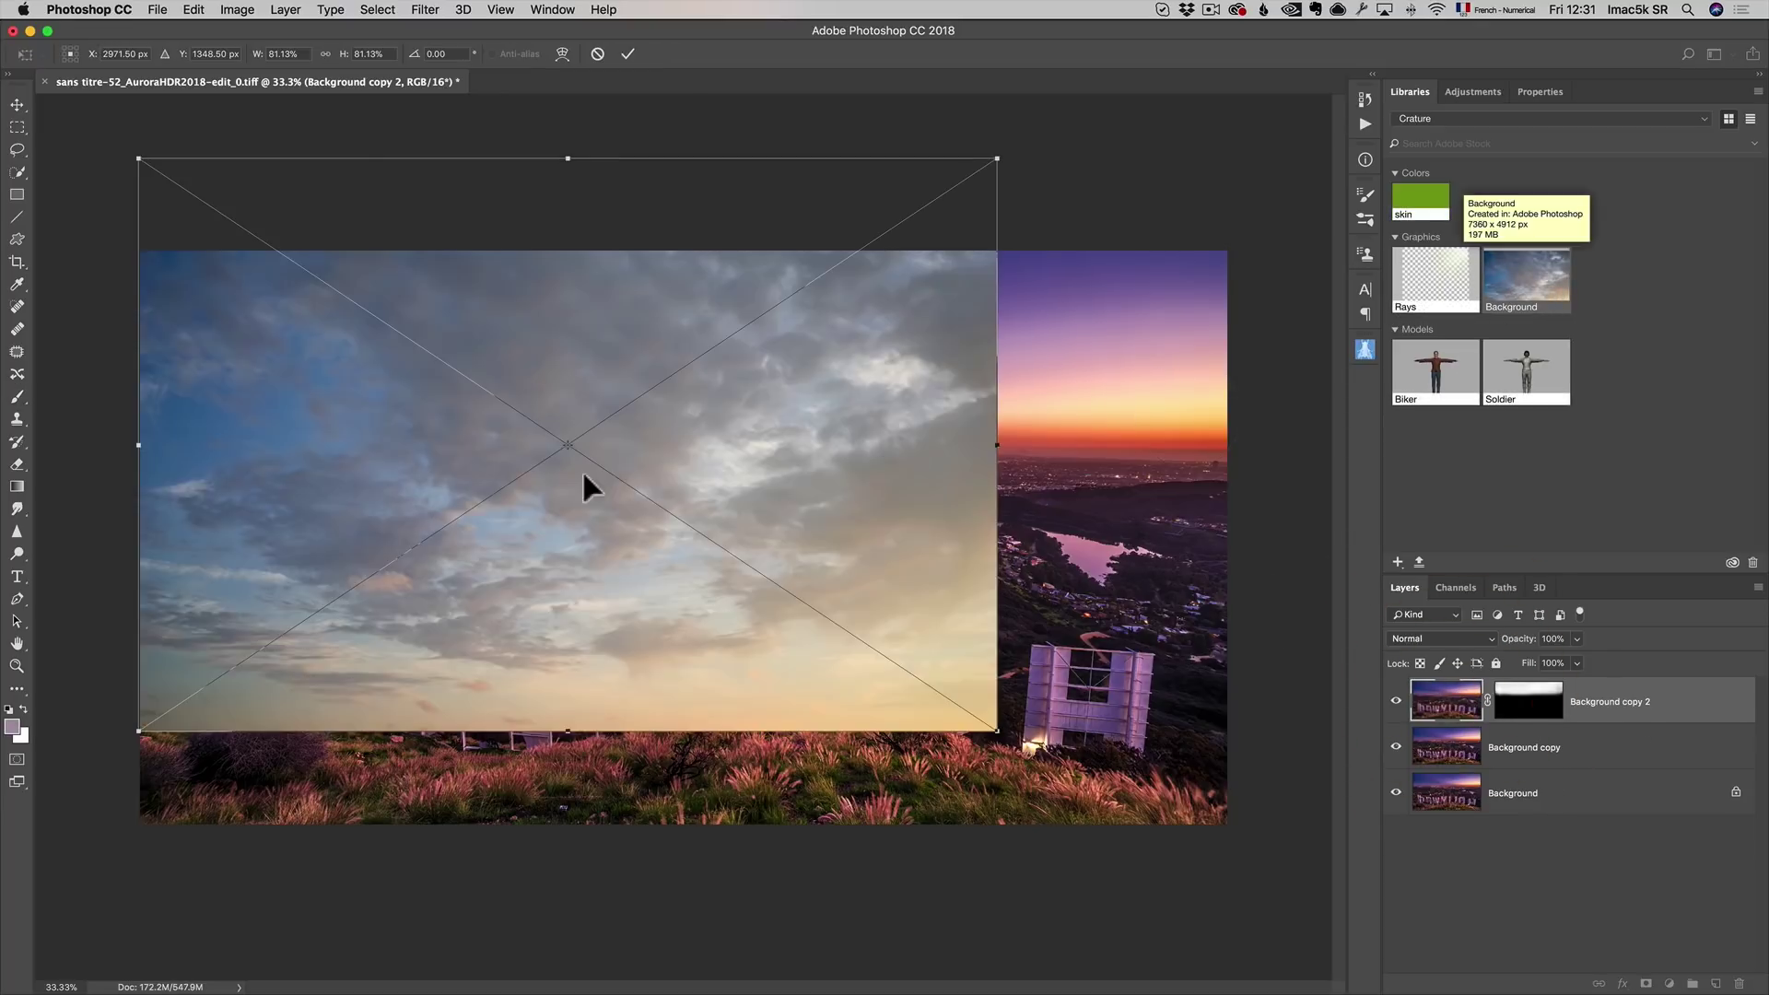
pyautogui.moveTo(794, 473); pyautogui.dragTo(795, 368)
pyautogui.moveTo(999, 636); pyautogui.dragTo(1251, 636)
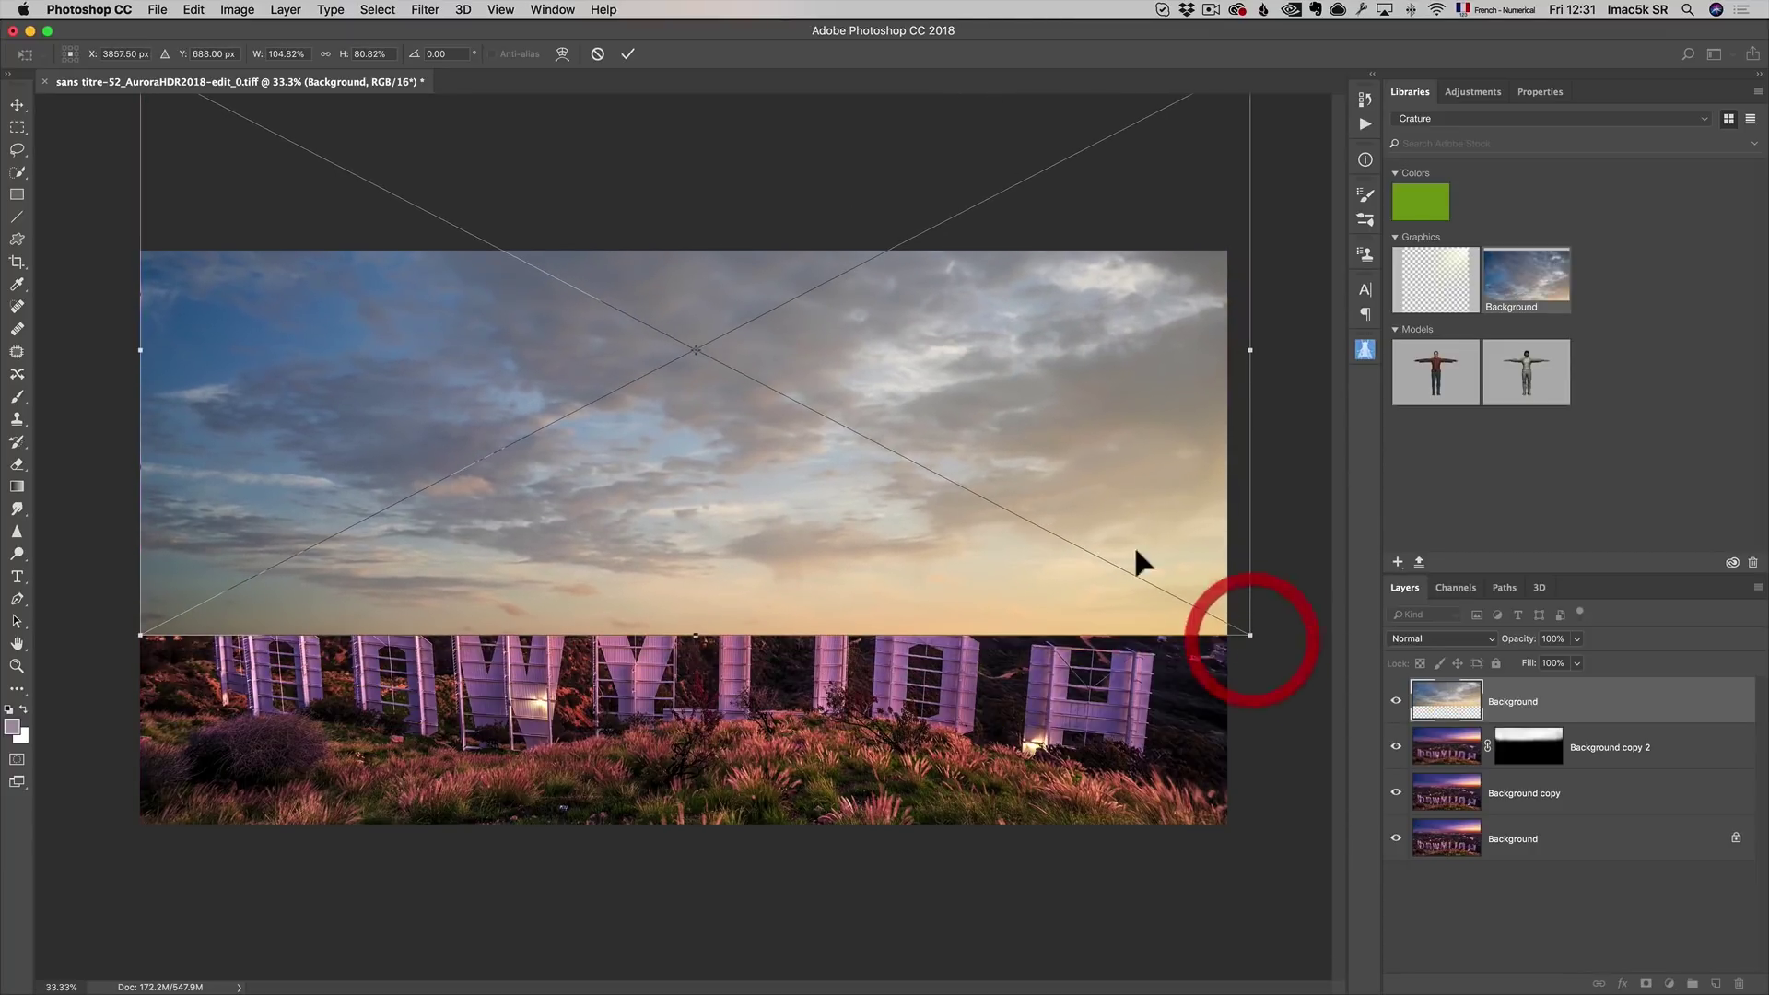
pyautogui.moveTo(1120, 516); pyautogui.dragTo(1116, 373)
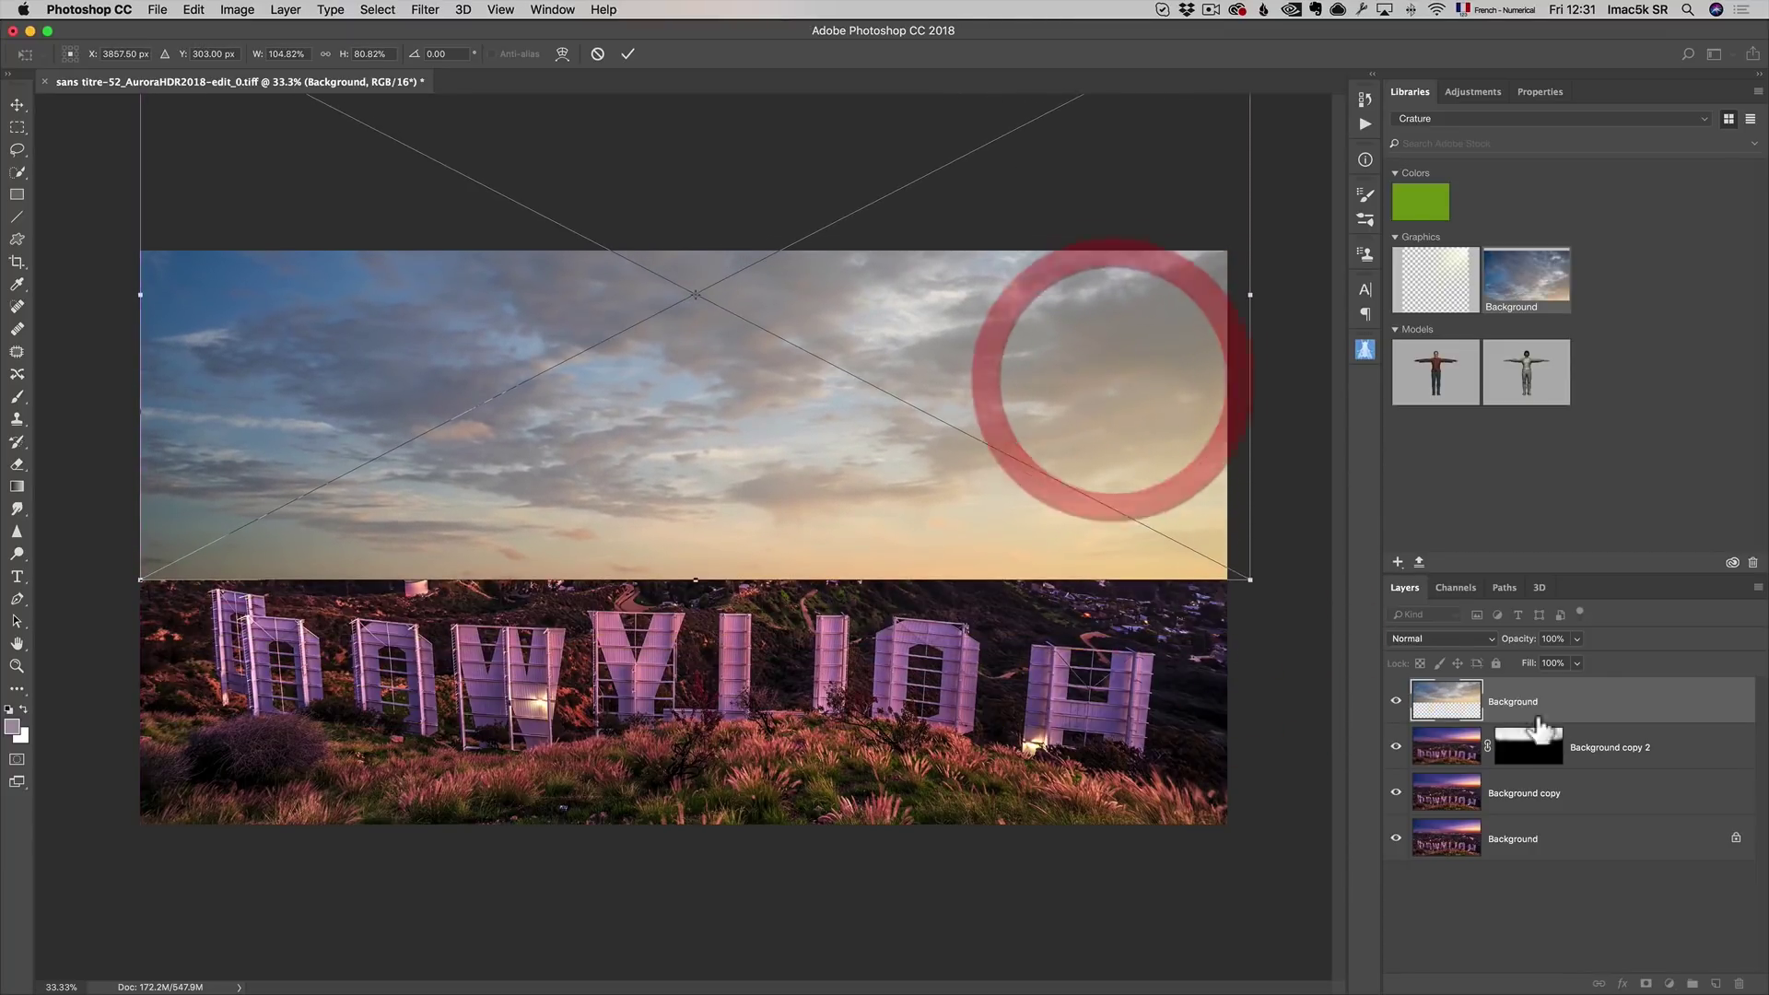
# Blend the cloud layer in Multiply at 64% opacity, nudge it higher, and commit.
pyautogui.click(1465, 640)
pyautogui.click(1453, 685)
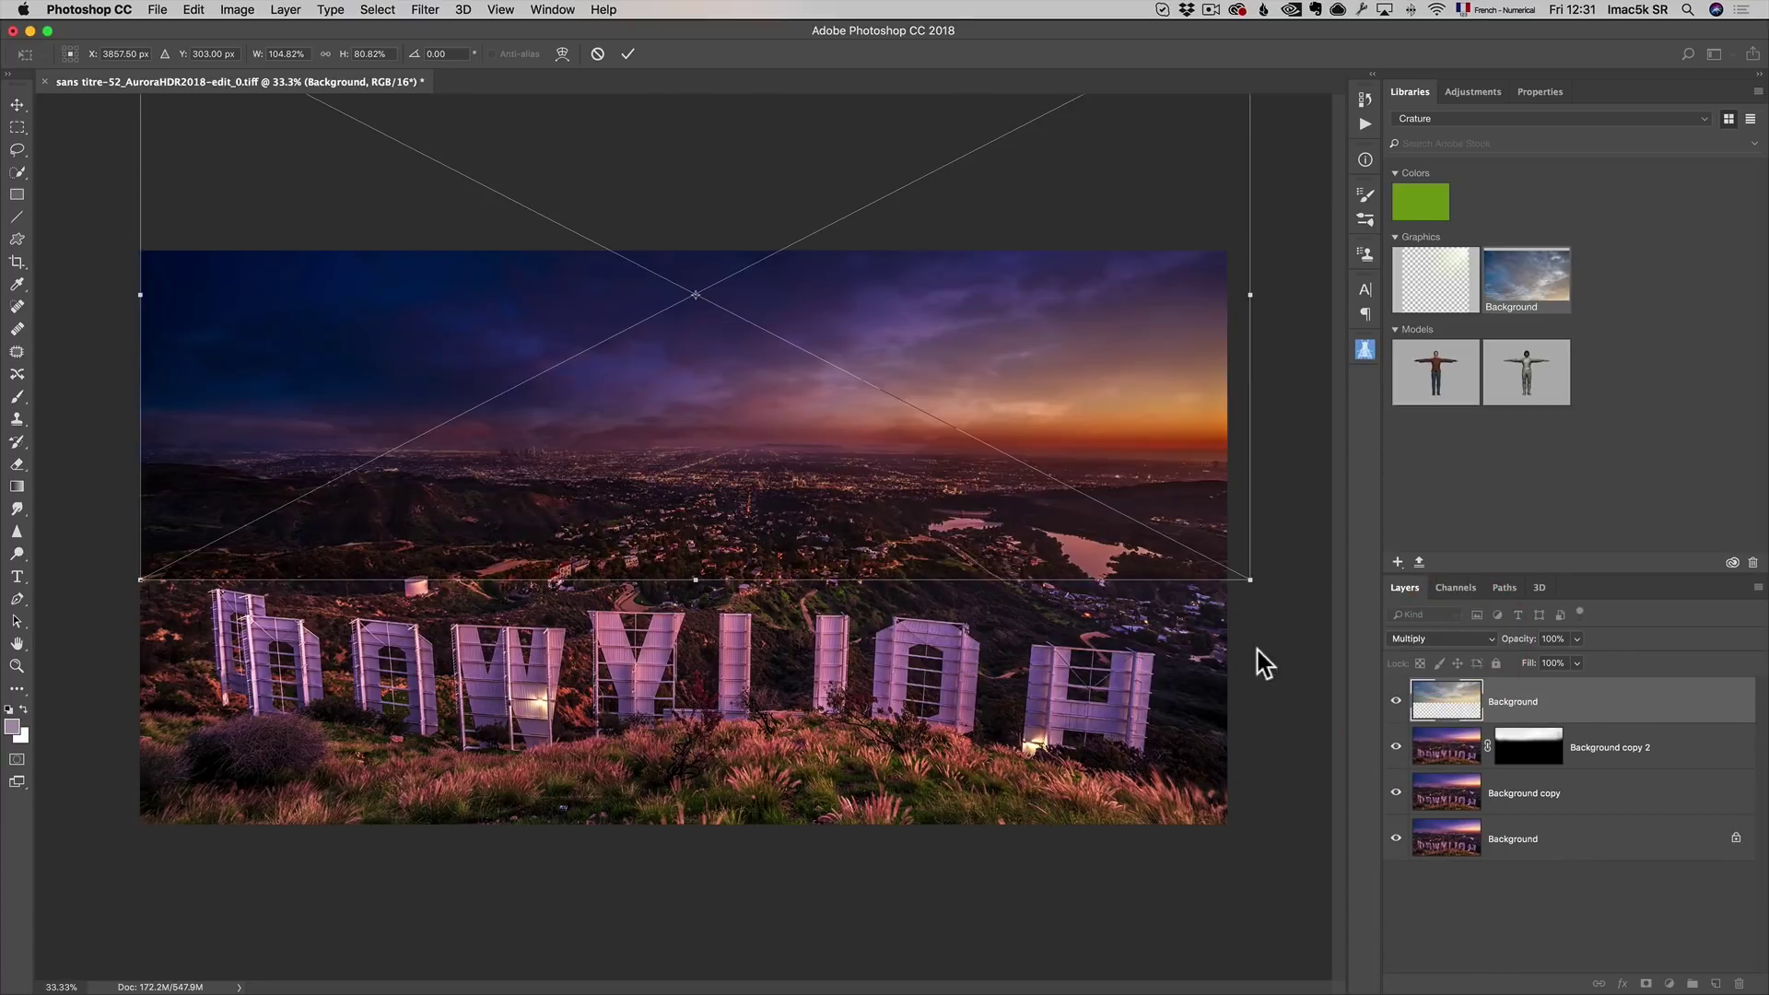
pyautogui.moveTo(834, 536); pyautogui.dragTo(811, 470)
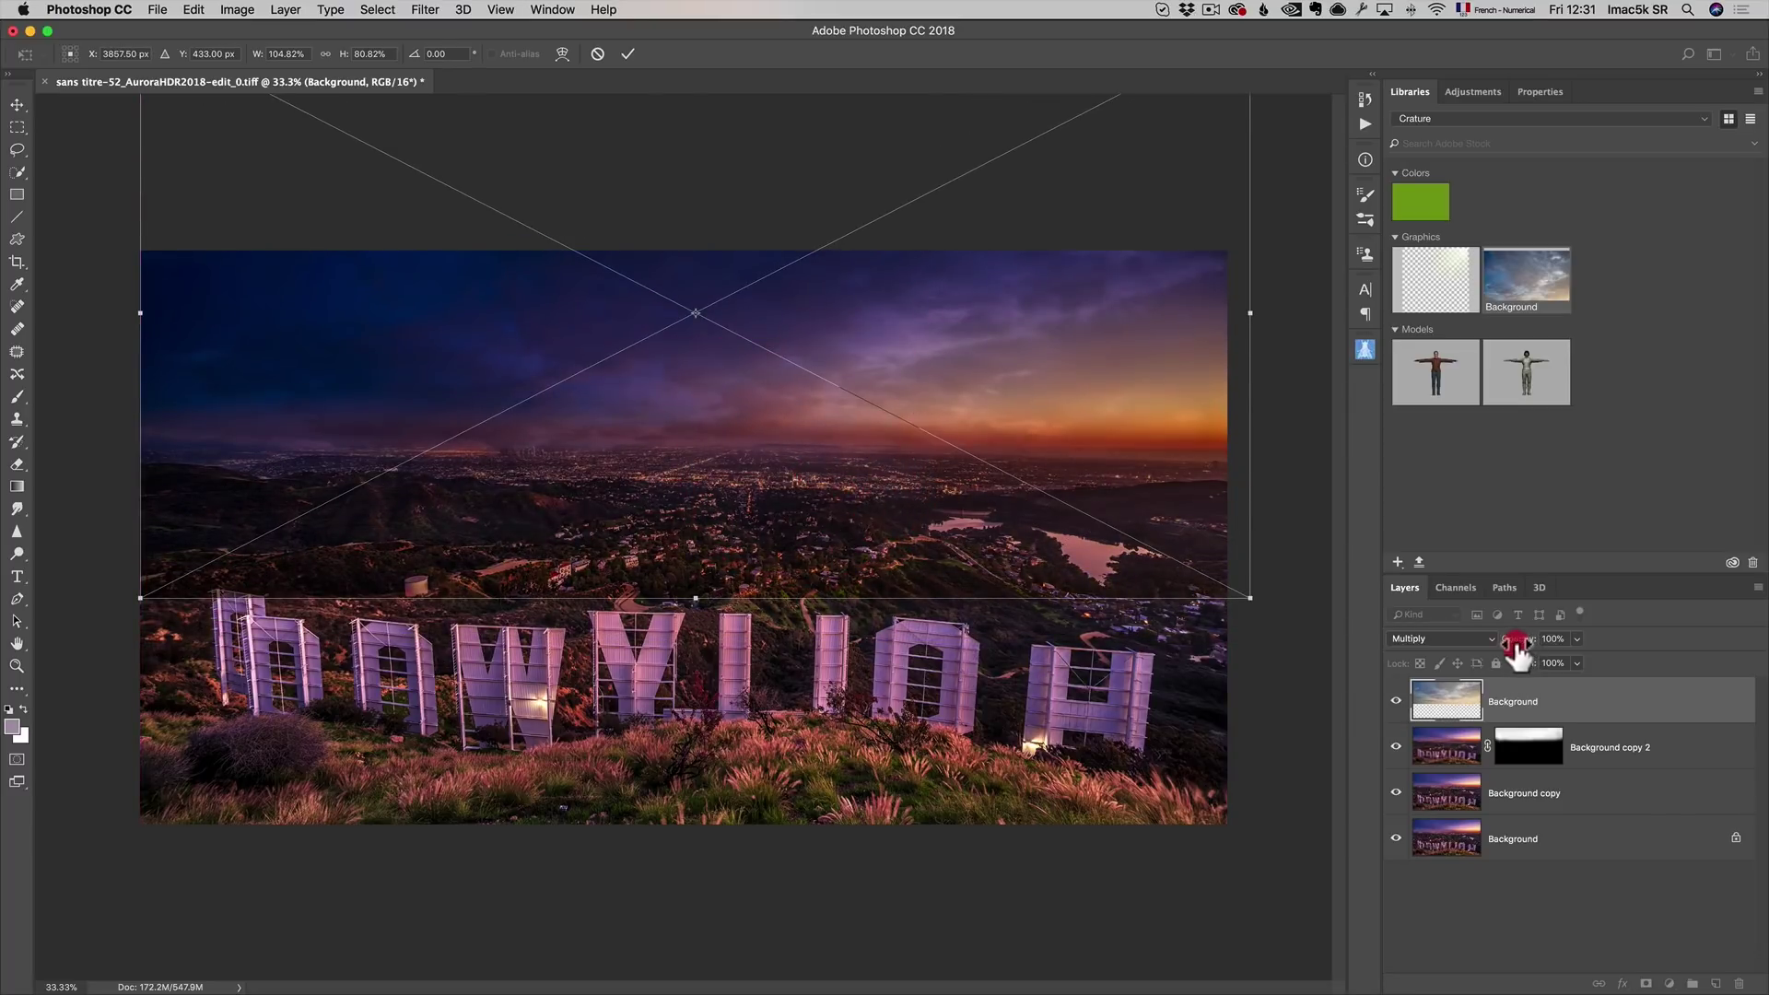
pyautogui.moveTo(1512, 642); pyautogui.dragTo(1493, 658)
pyautogui.press('Return')
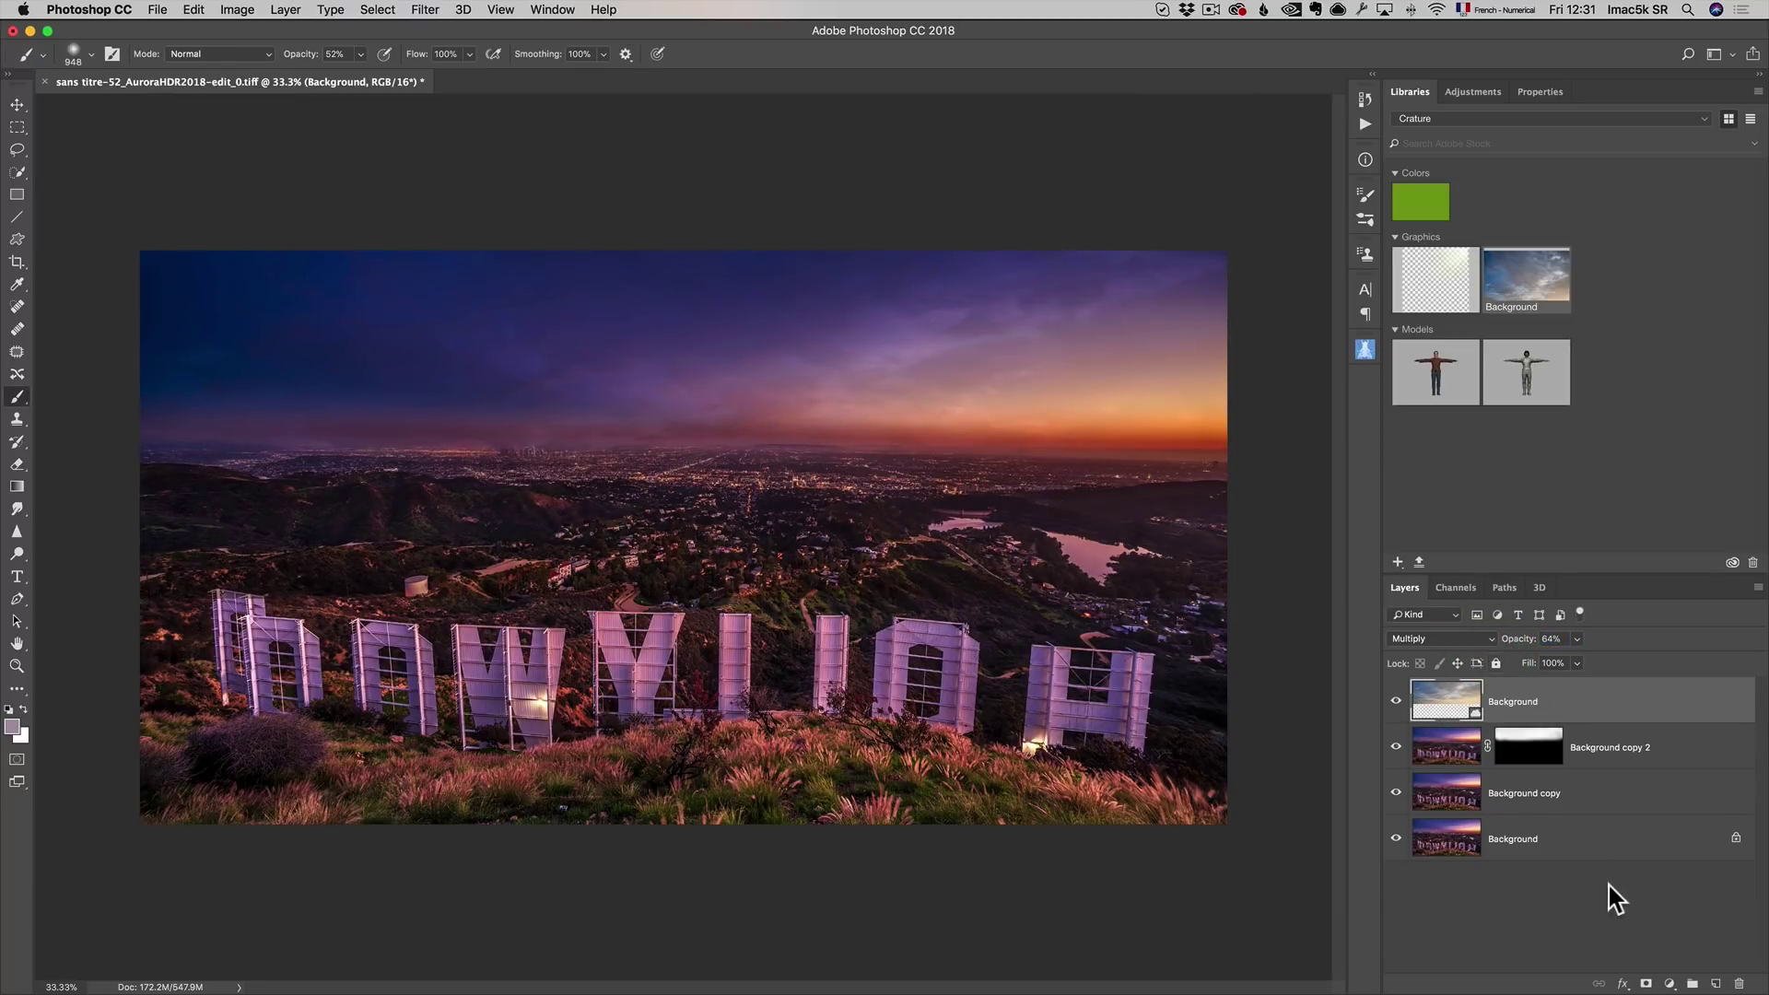
# Add a mask to the cloud layer and paint black over the middle and right of the city.
pyautogui.click(1646, 983)
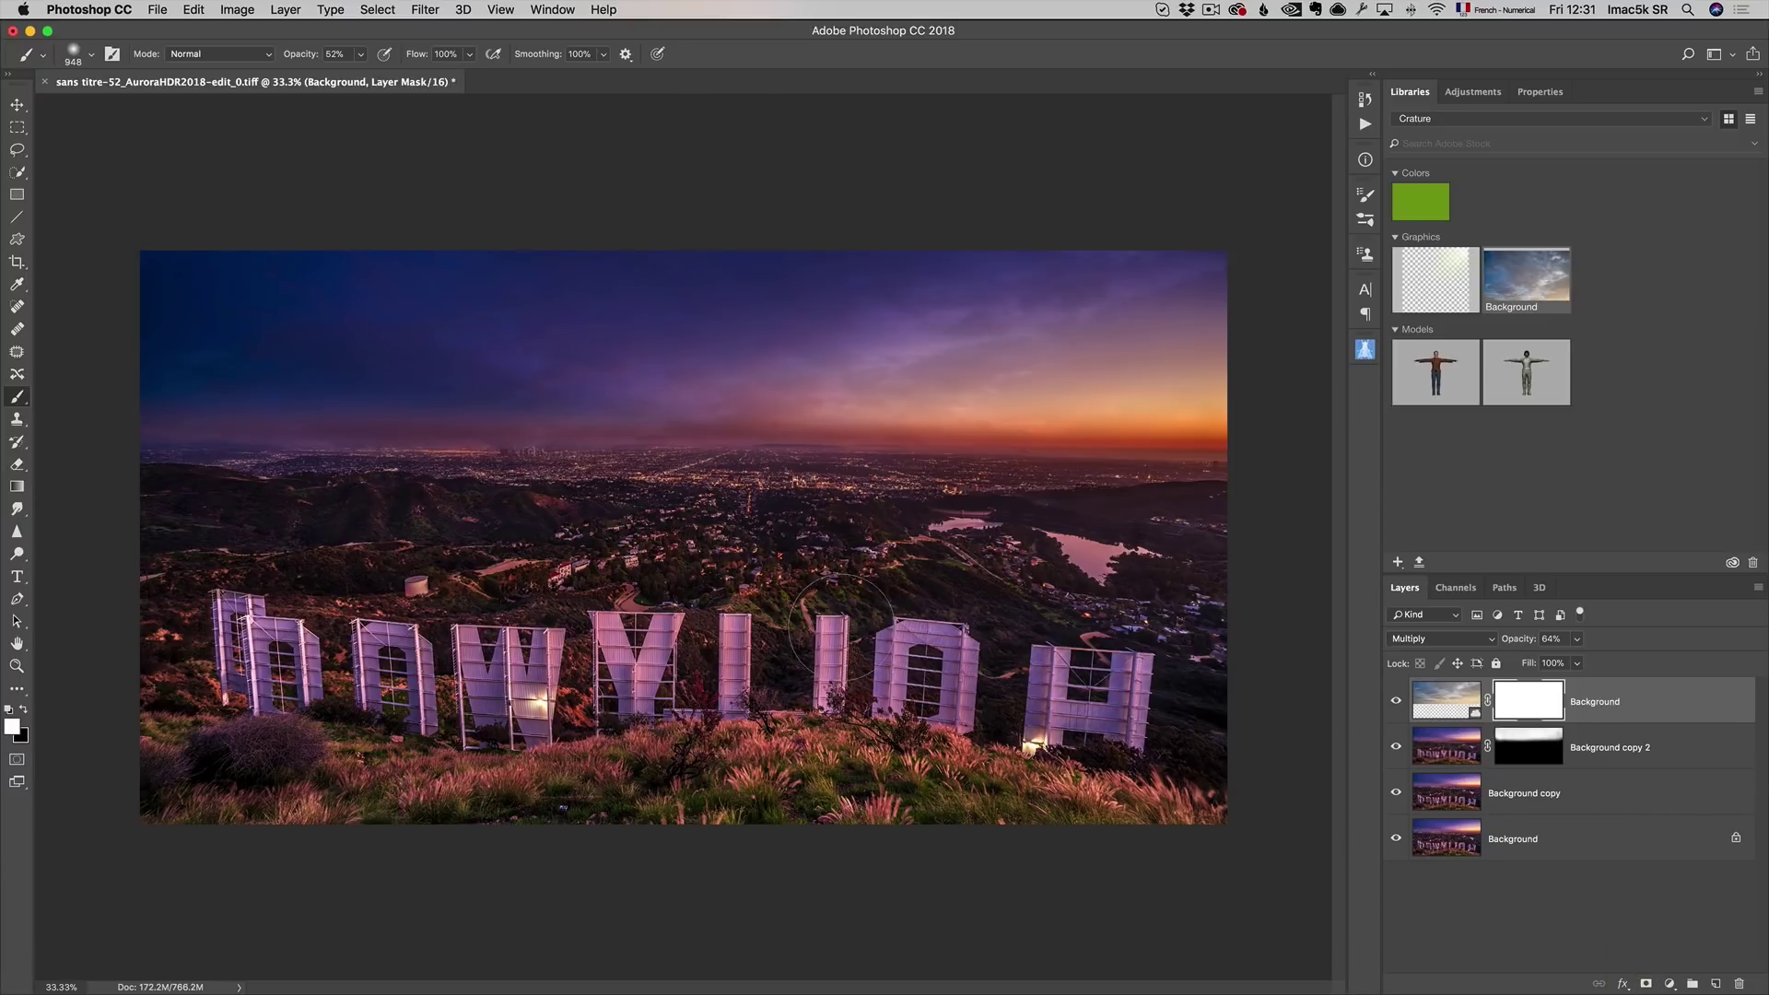
pyautogui.click(1396, 701)
pyautogui.click(1396, 700)
pyautogui.press('x')
pyautogui.moveTo(1043, 559); pyautogui.dragTo(1189, 590)
pyautogui.moveTo(785, 589)
pyautogui.mouseDown()
pyautogui.moveTo(883, 565)
pyautogui.moveTo(319, 596)
pyautogui.moveTo(675, 581)
pyautogui.moveTo(2, 555)
pyautogui.moveTo(522, 555)
pyautogui.moveTo(175, 574)
pyautogui.moveTo(685, 547)
pyautogui.moveTo(1034, 563)
pyautogui.moveTo(967, 572)
pyautogui.mouseUp()
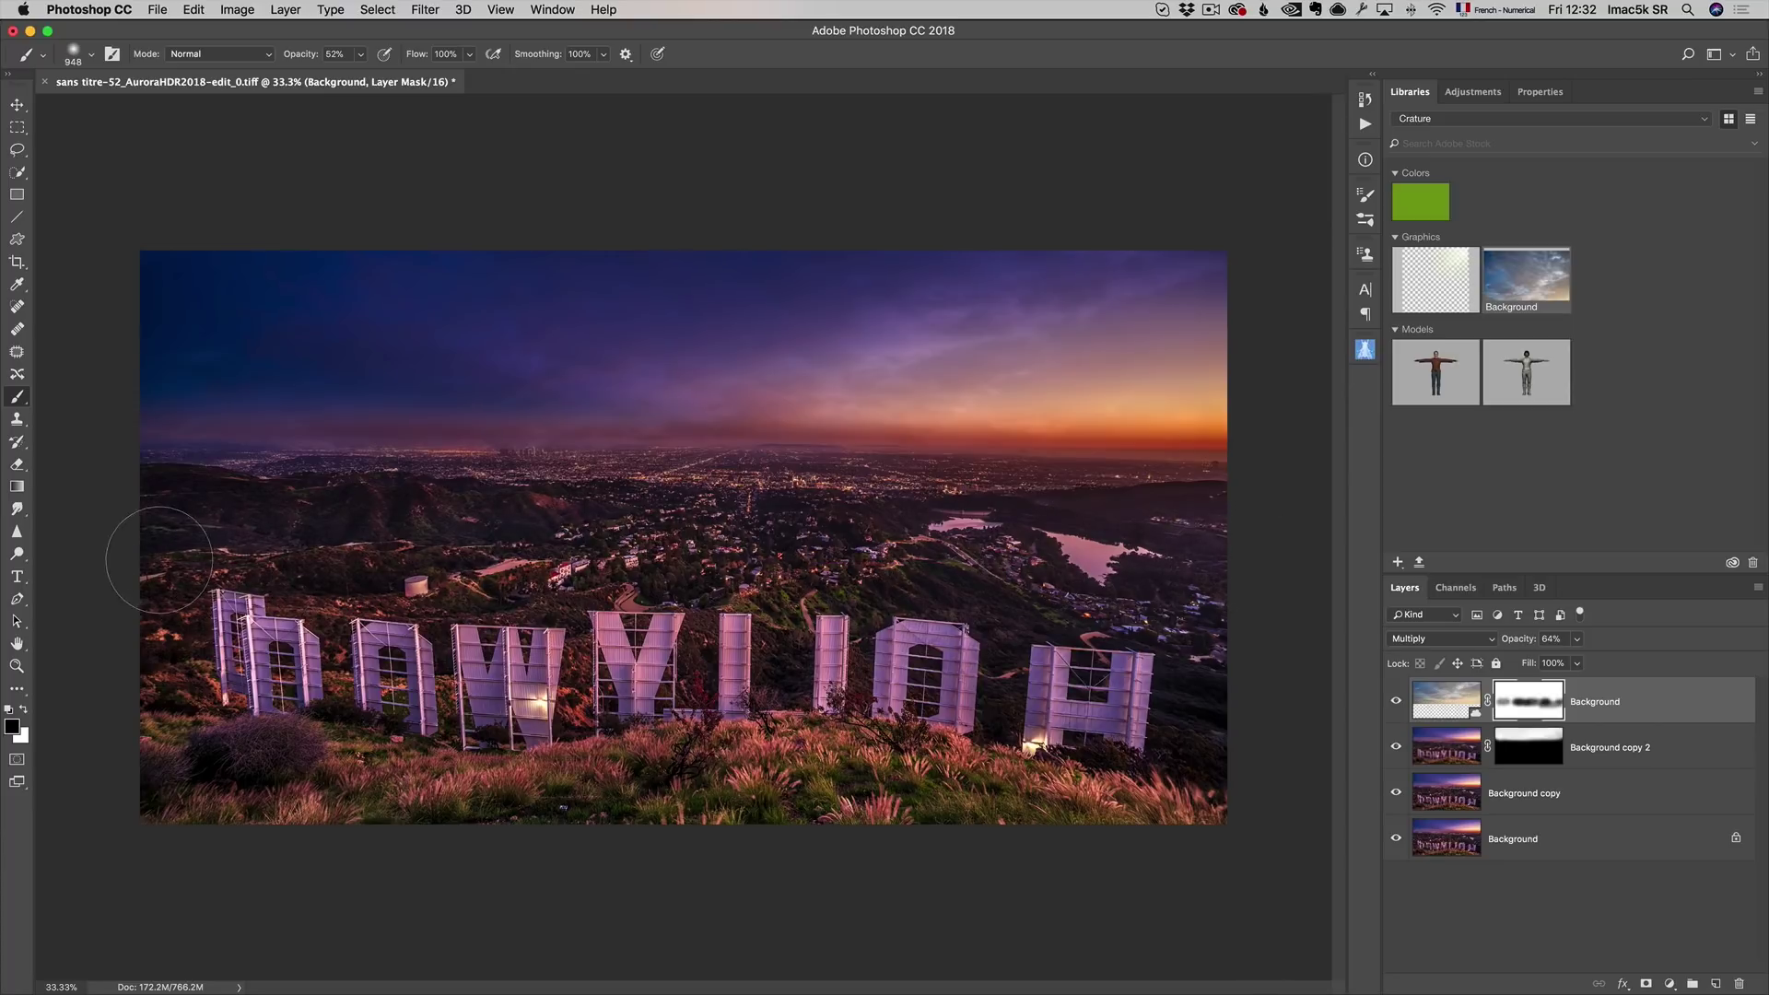
pyautogui.click(1443, 702)
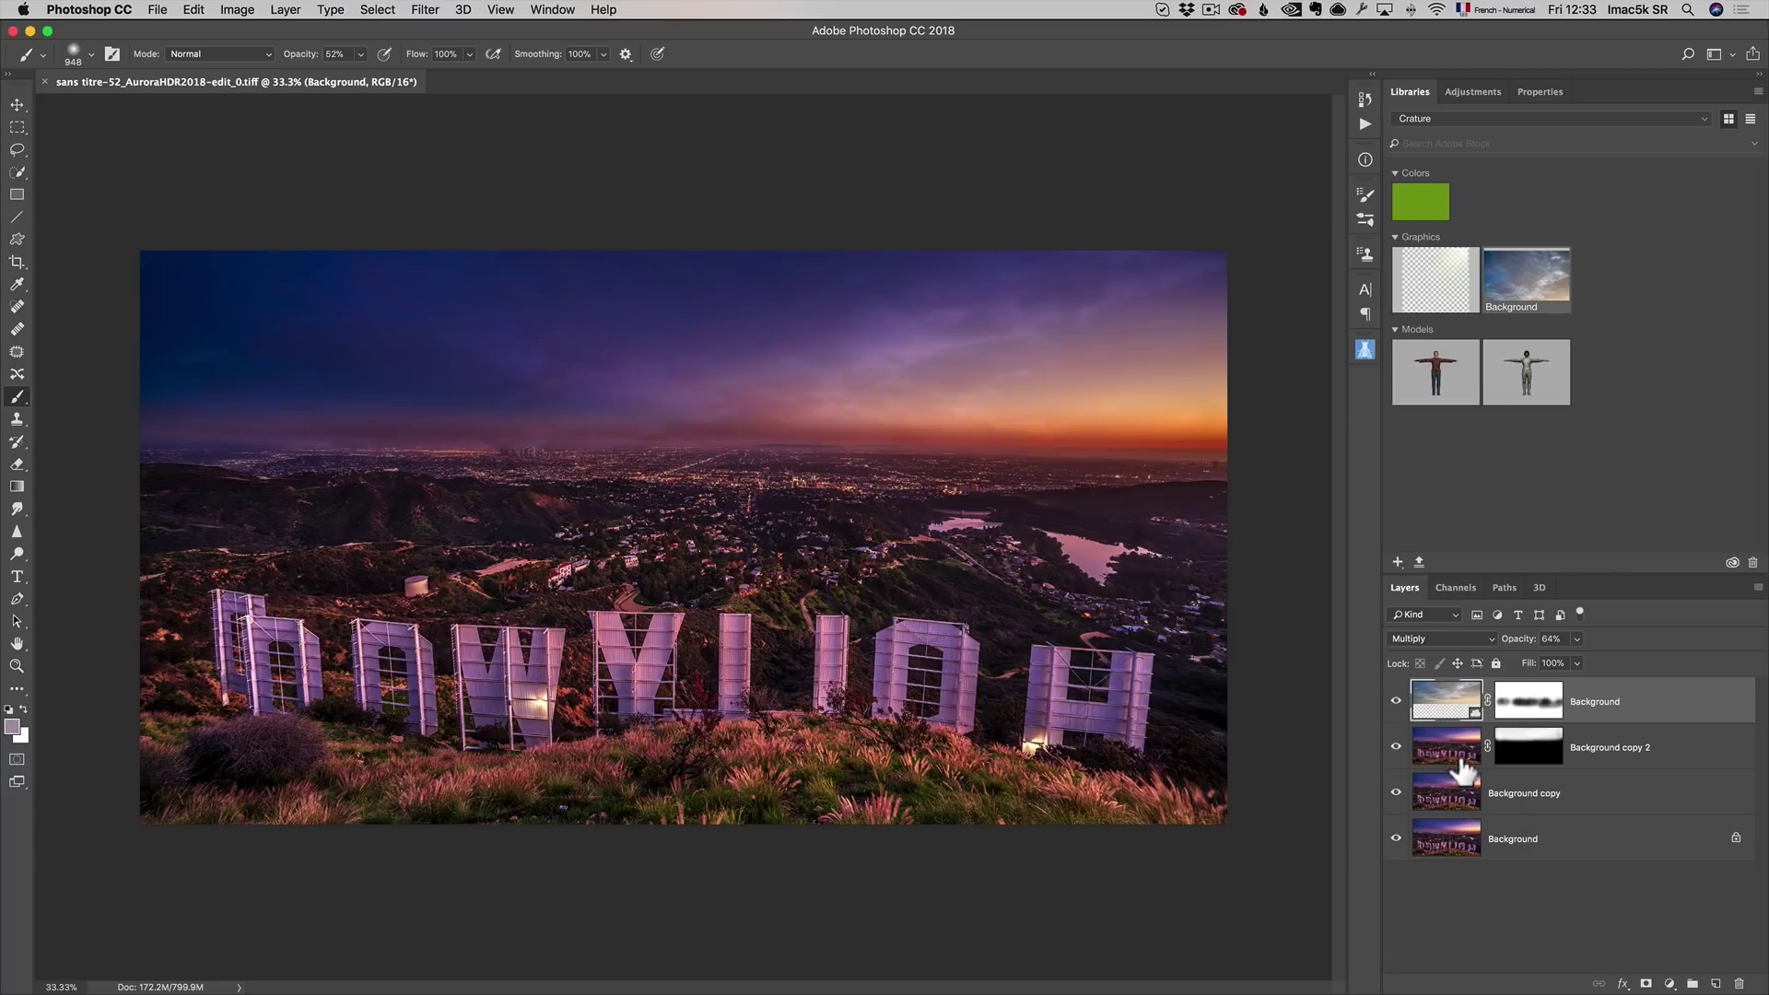
# Clone clean grass over the dark bottom-left bush on the Background copy layer.
pyautogui.click(1456, 797)
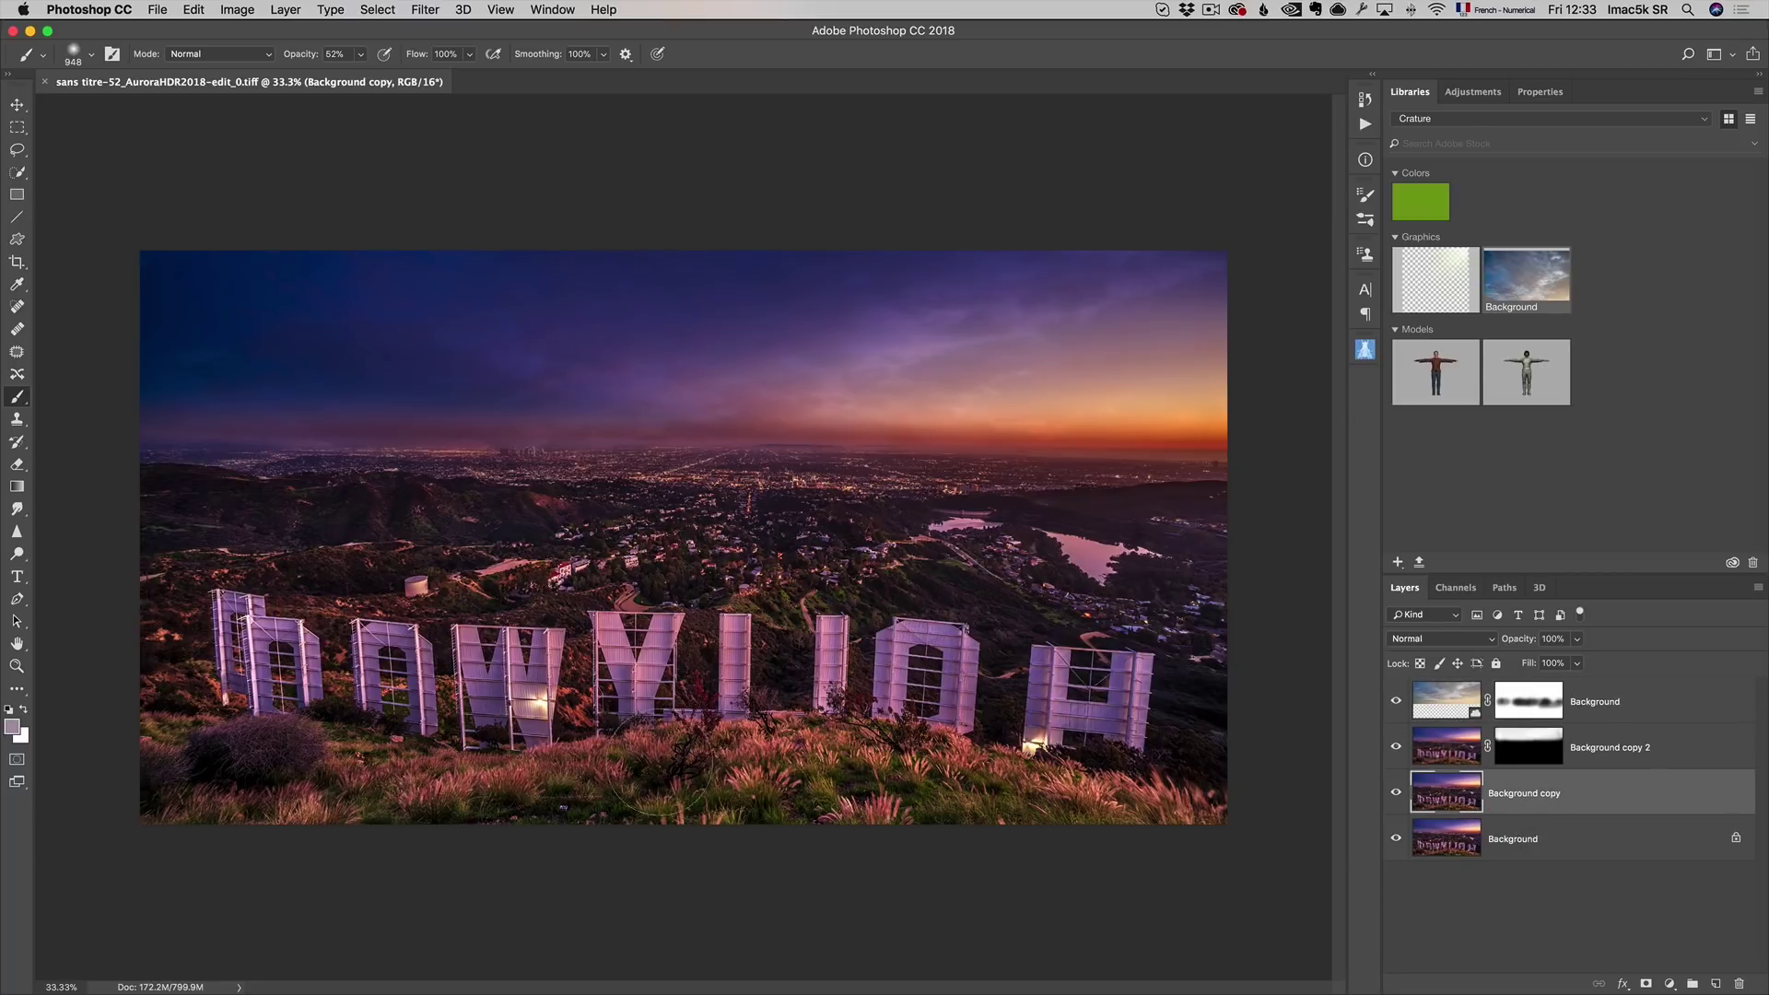
pyautogui.press('s')
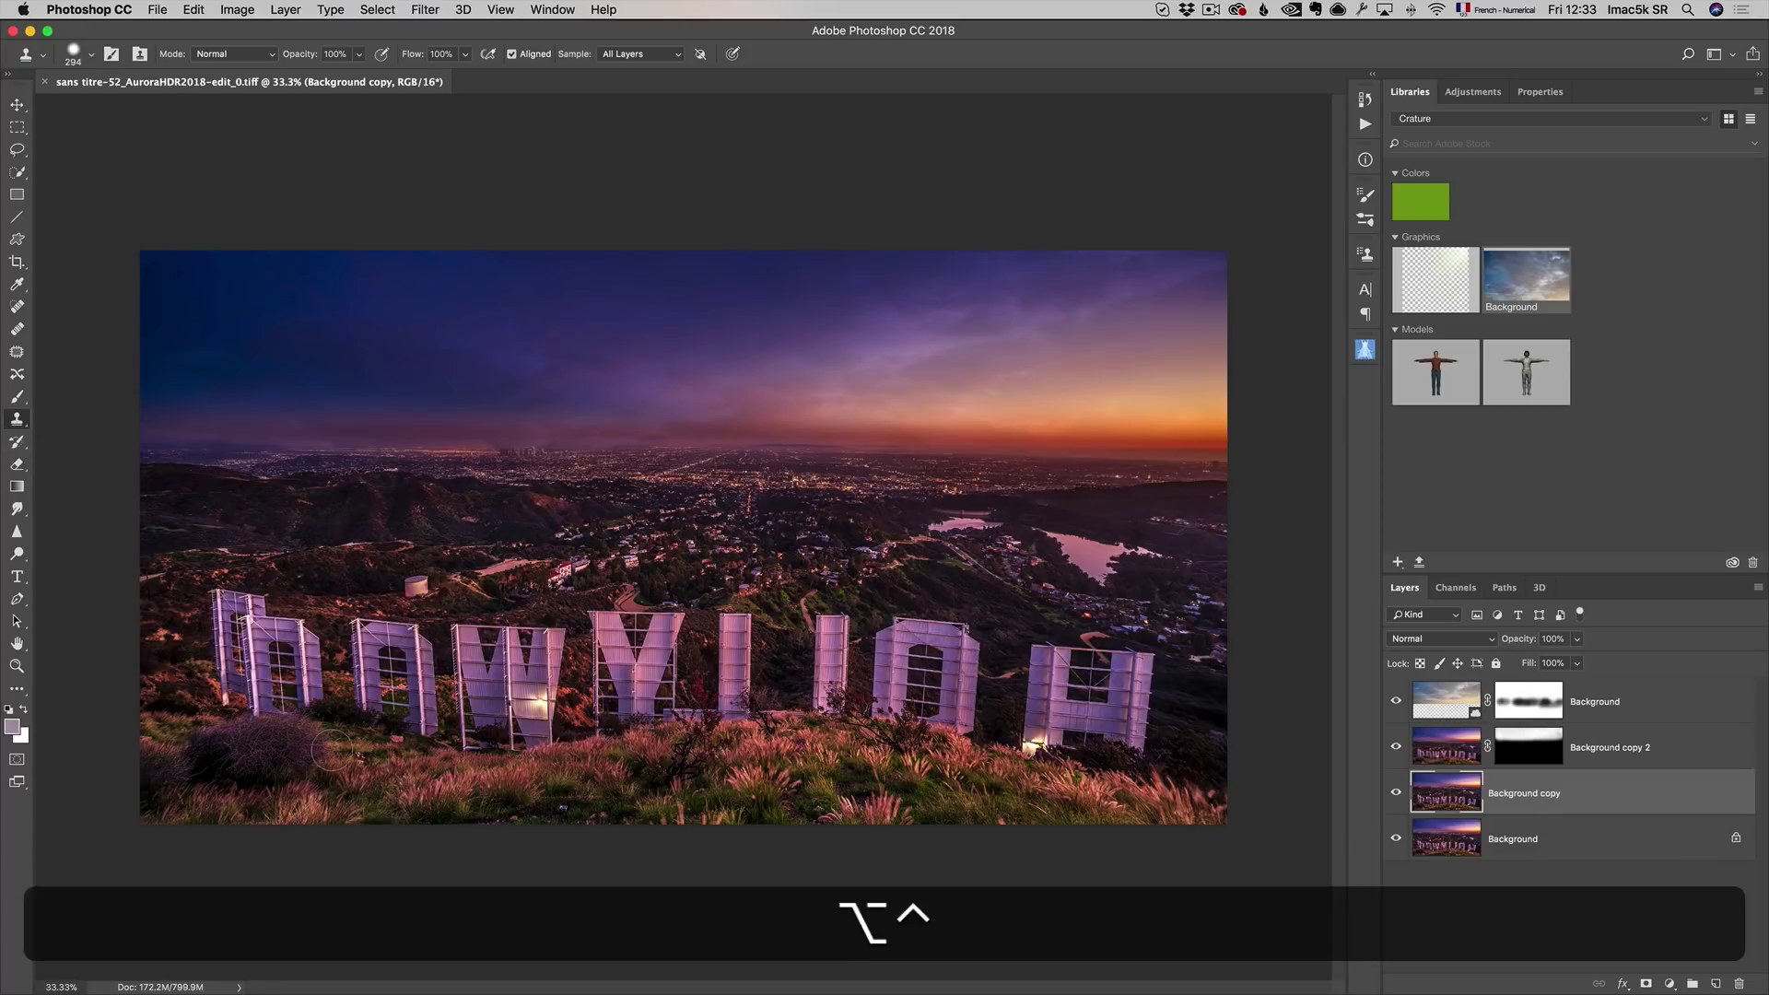
pyautogui.moveTo(348, 762); pyautogui.dragTo(385, 767)
pyautogui.keyDown('alt'); pyautogui.click(410, 789); pyautogui.keyUp('alt')
pyautogui.moveTo(323, 774)
pyautogui.mouseDown()
pyautogui.moveTo(277, 748)
pyautogui.moveTo(221, 754)
pyautogui.mouseUp()
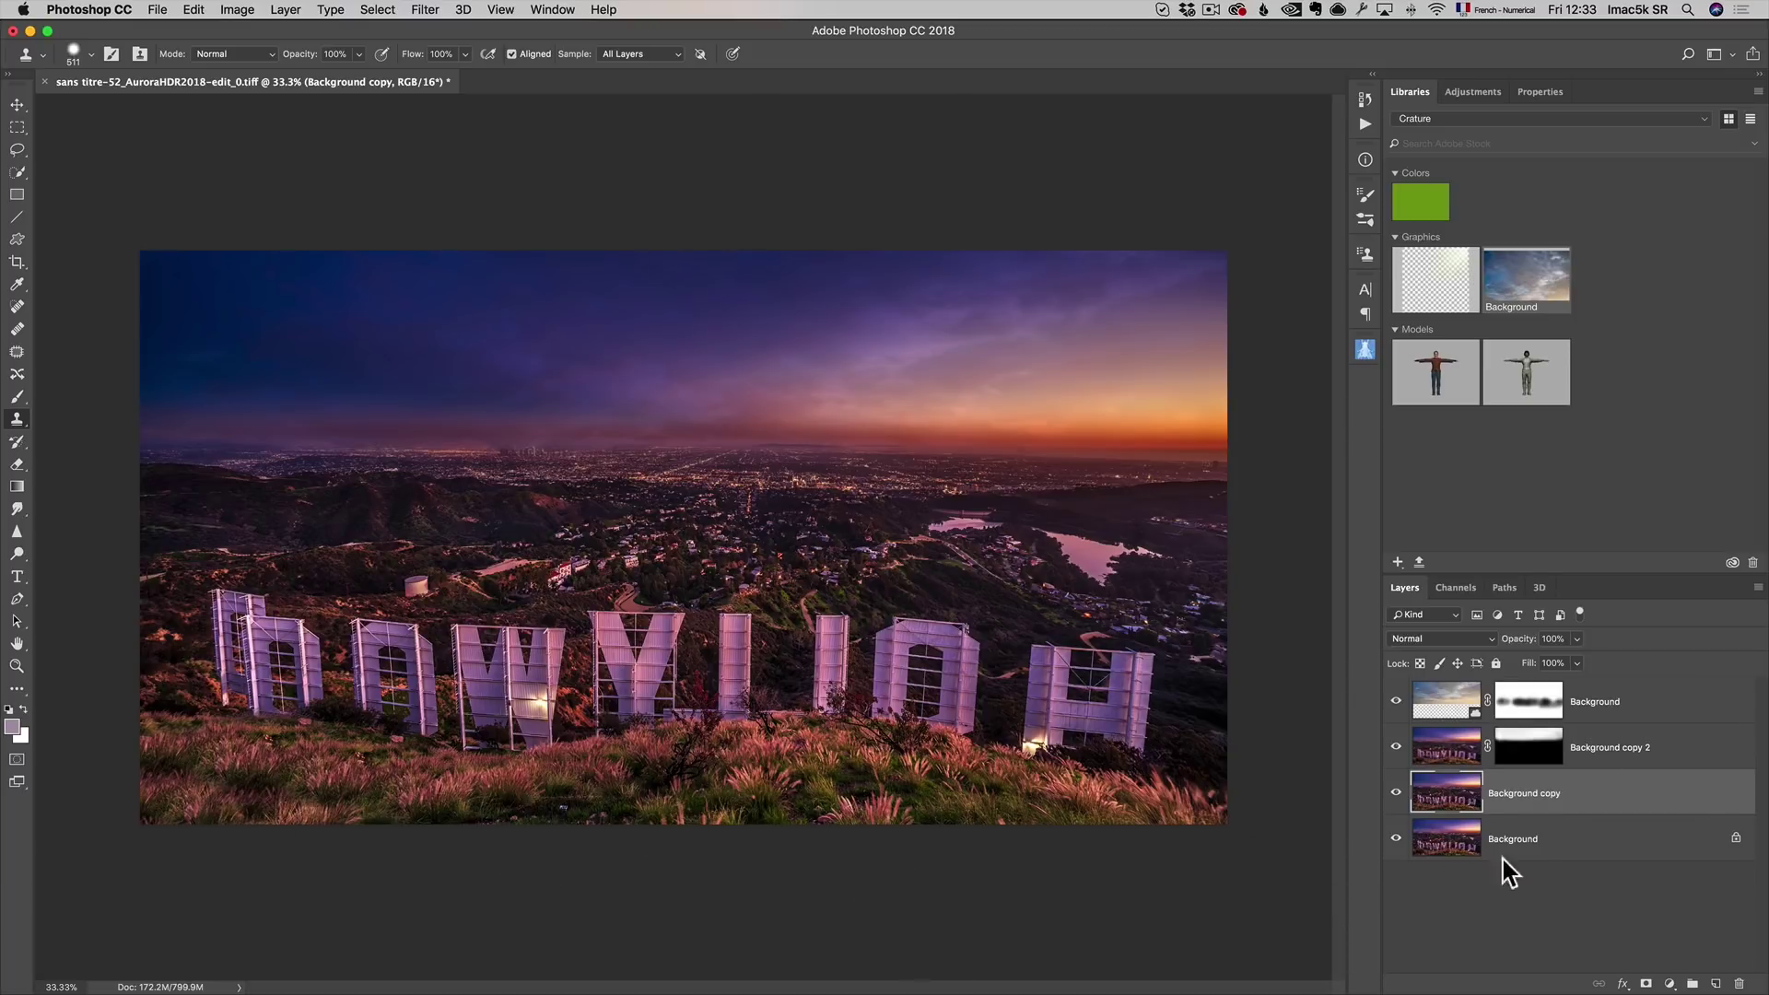
pyautogui.click(1397, 794)
pyautogui.click(1398, 795)
# Save and close the edited image, returning to Lightroom.
pyautogui.press('super+w')
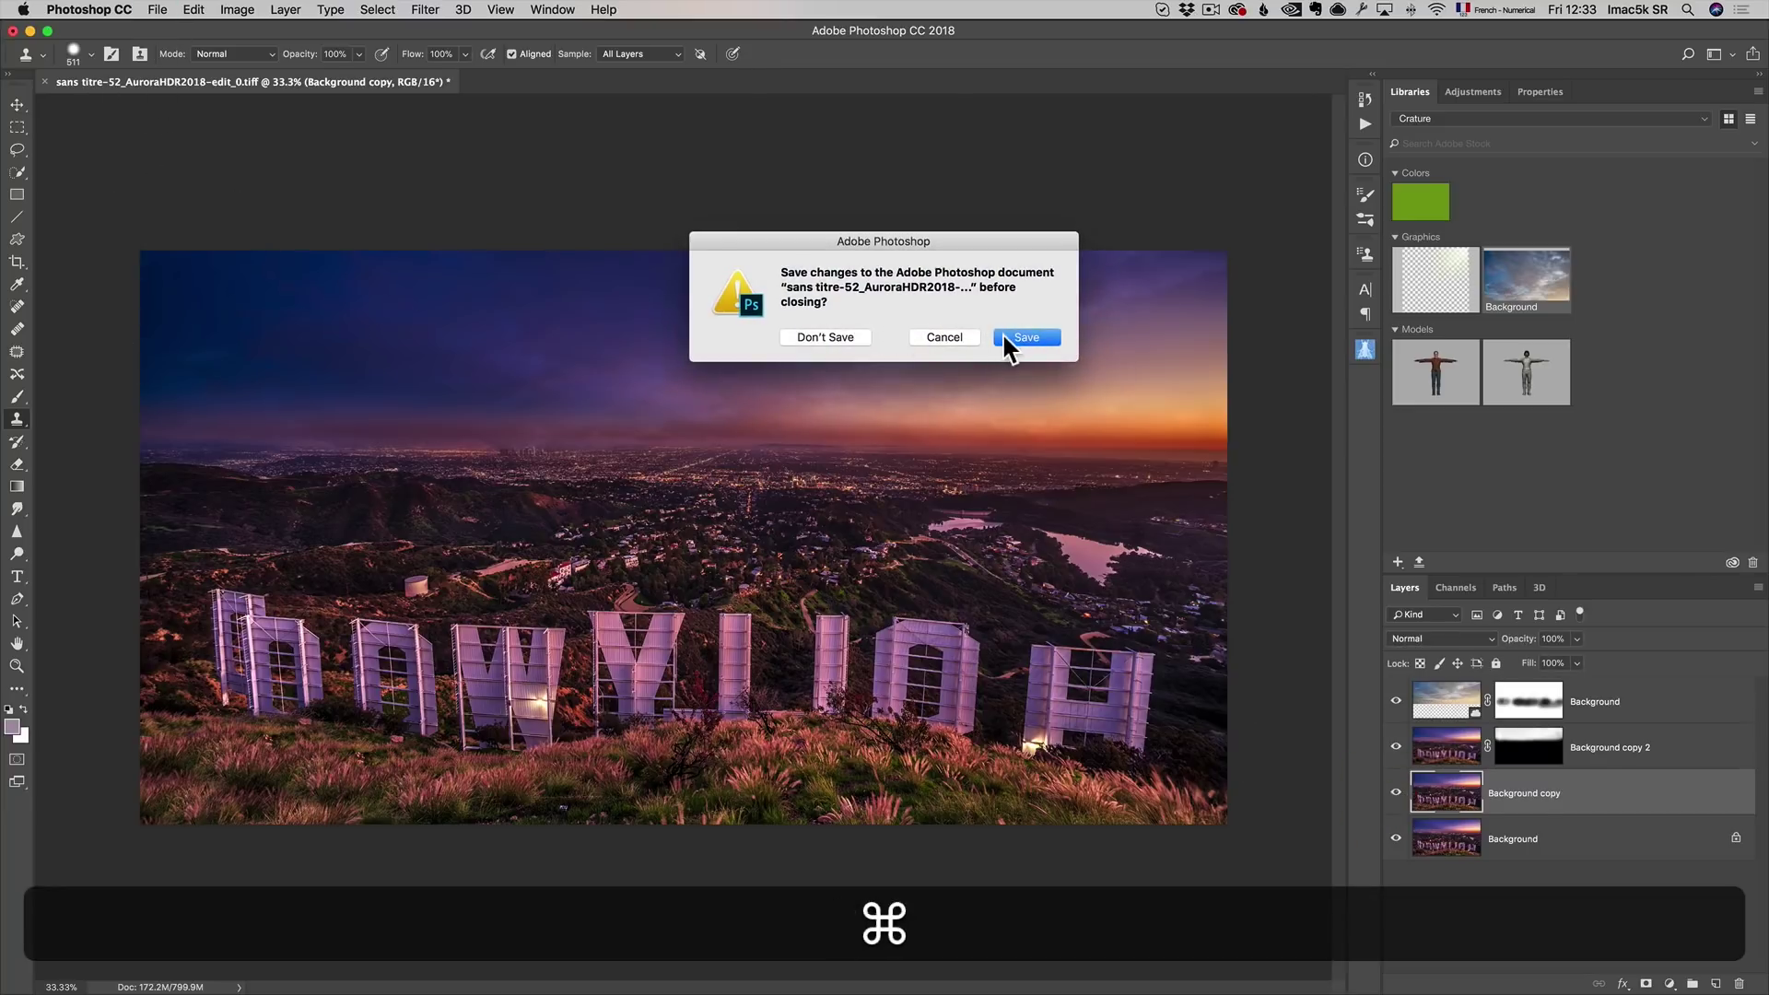
pyautogui.click(1007, 338)
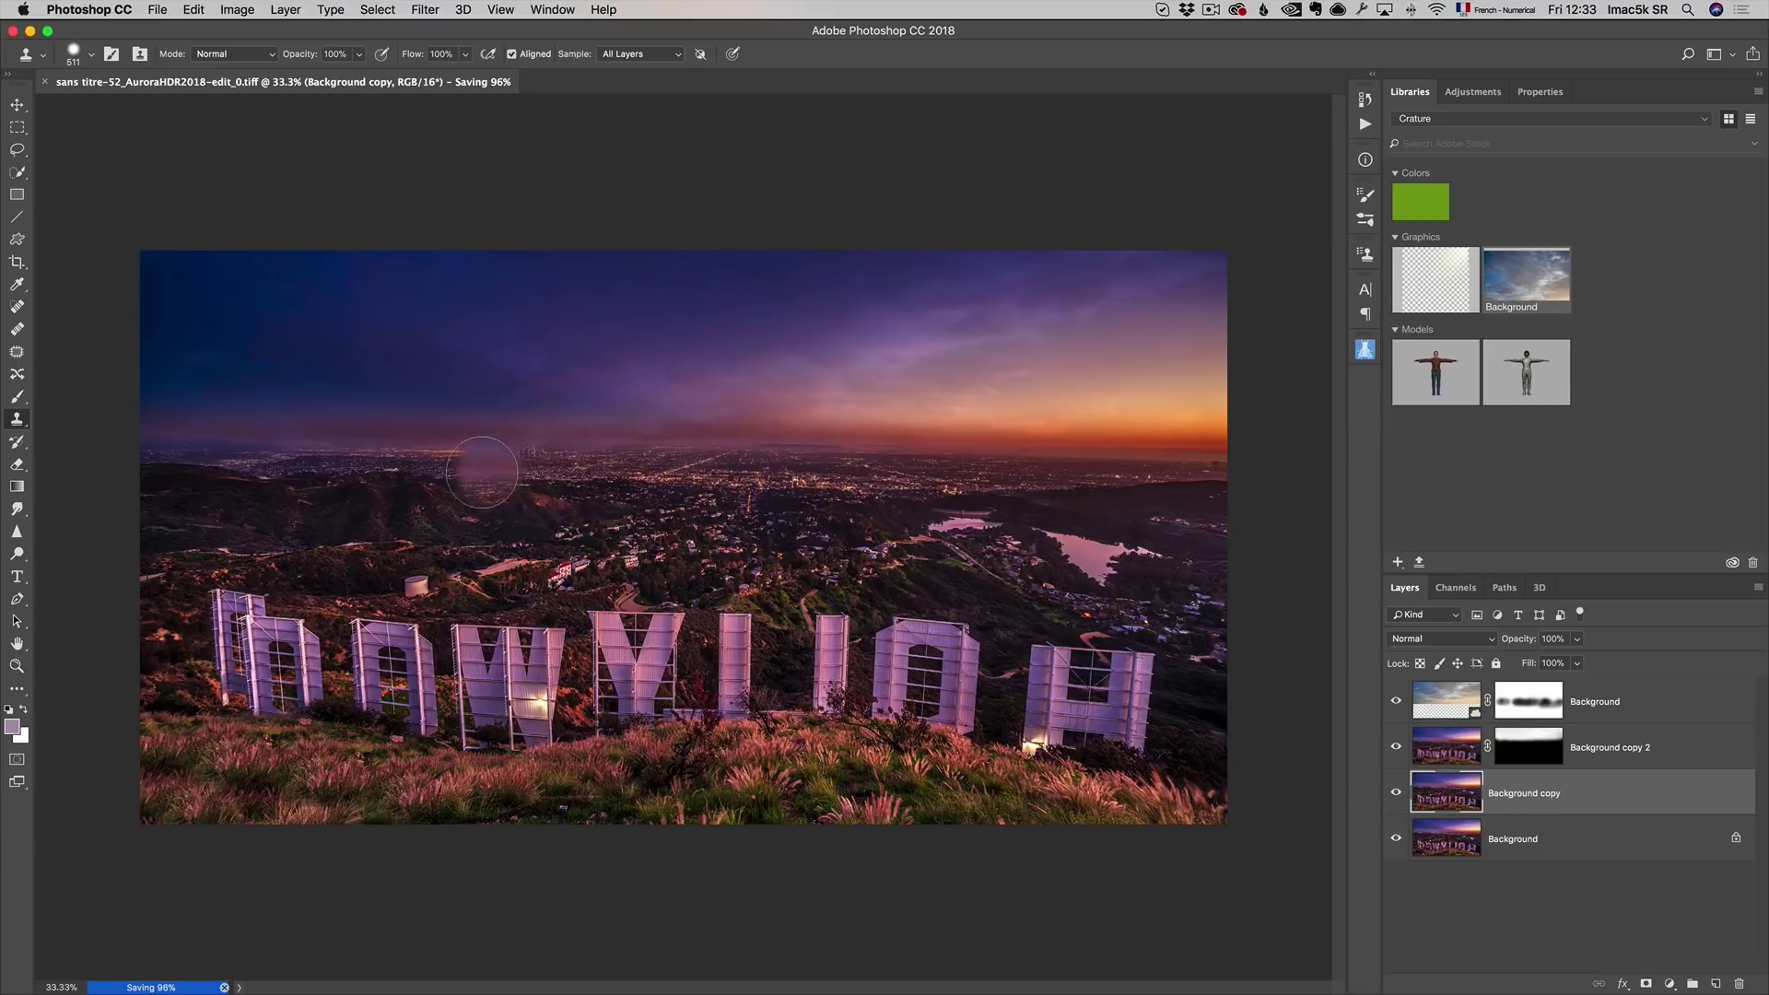
pyautogui.press('super+Tab')
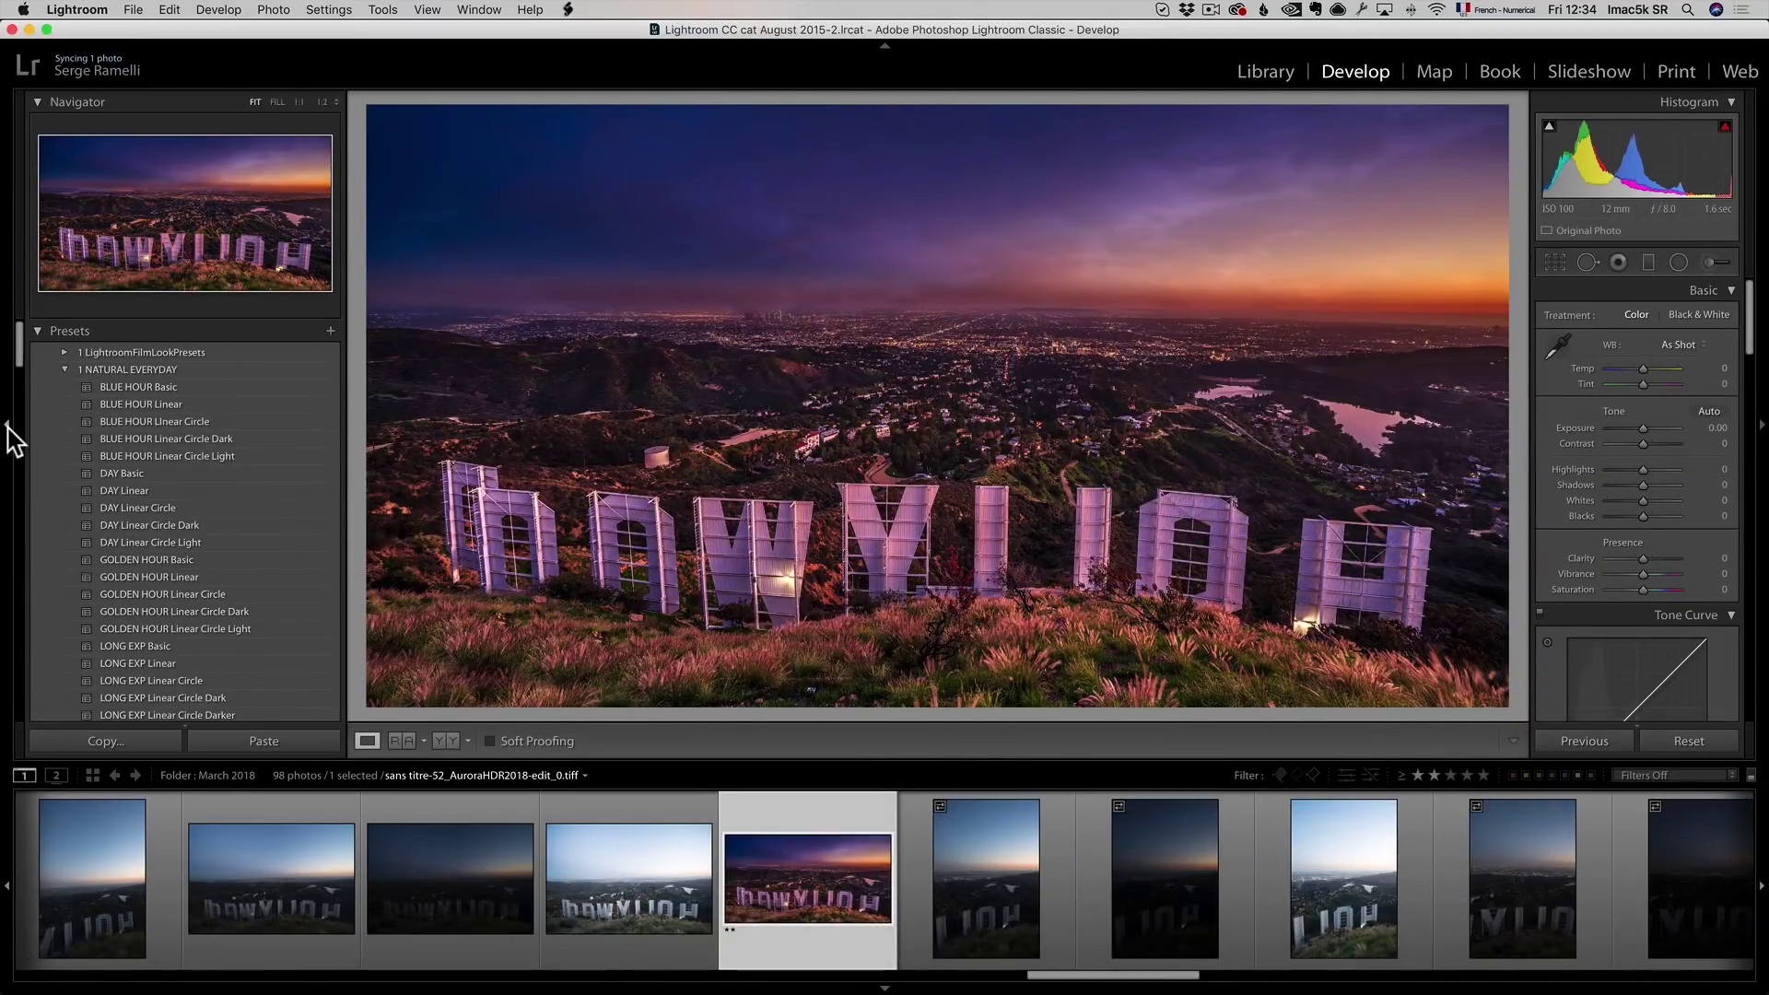
# Set Shadows +58, Highlights −40, Whites +28 and darken the Blacks.
pyautogui.click(7, 425)
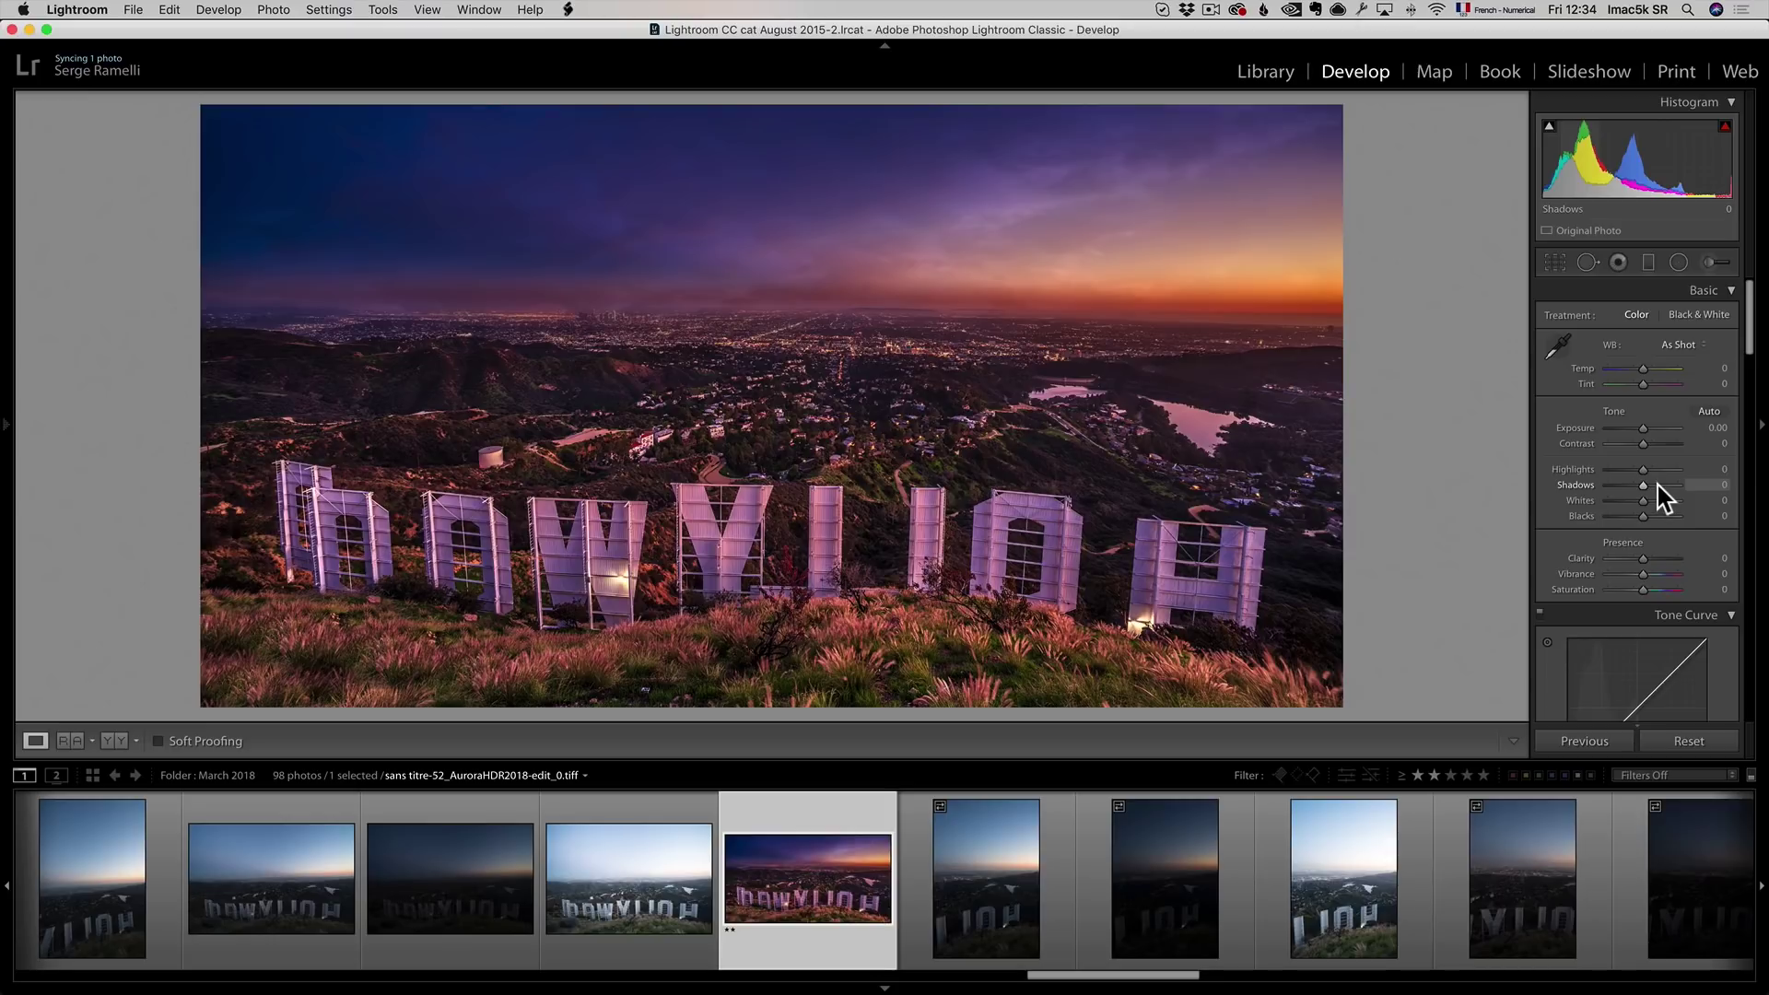
pyautogui.moveTo(1657, 485); pyautogui.dragTo(1664, 485)
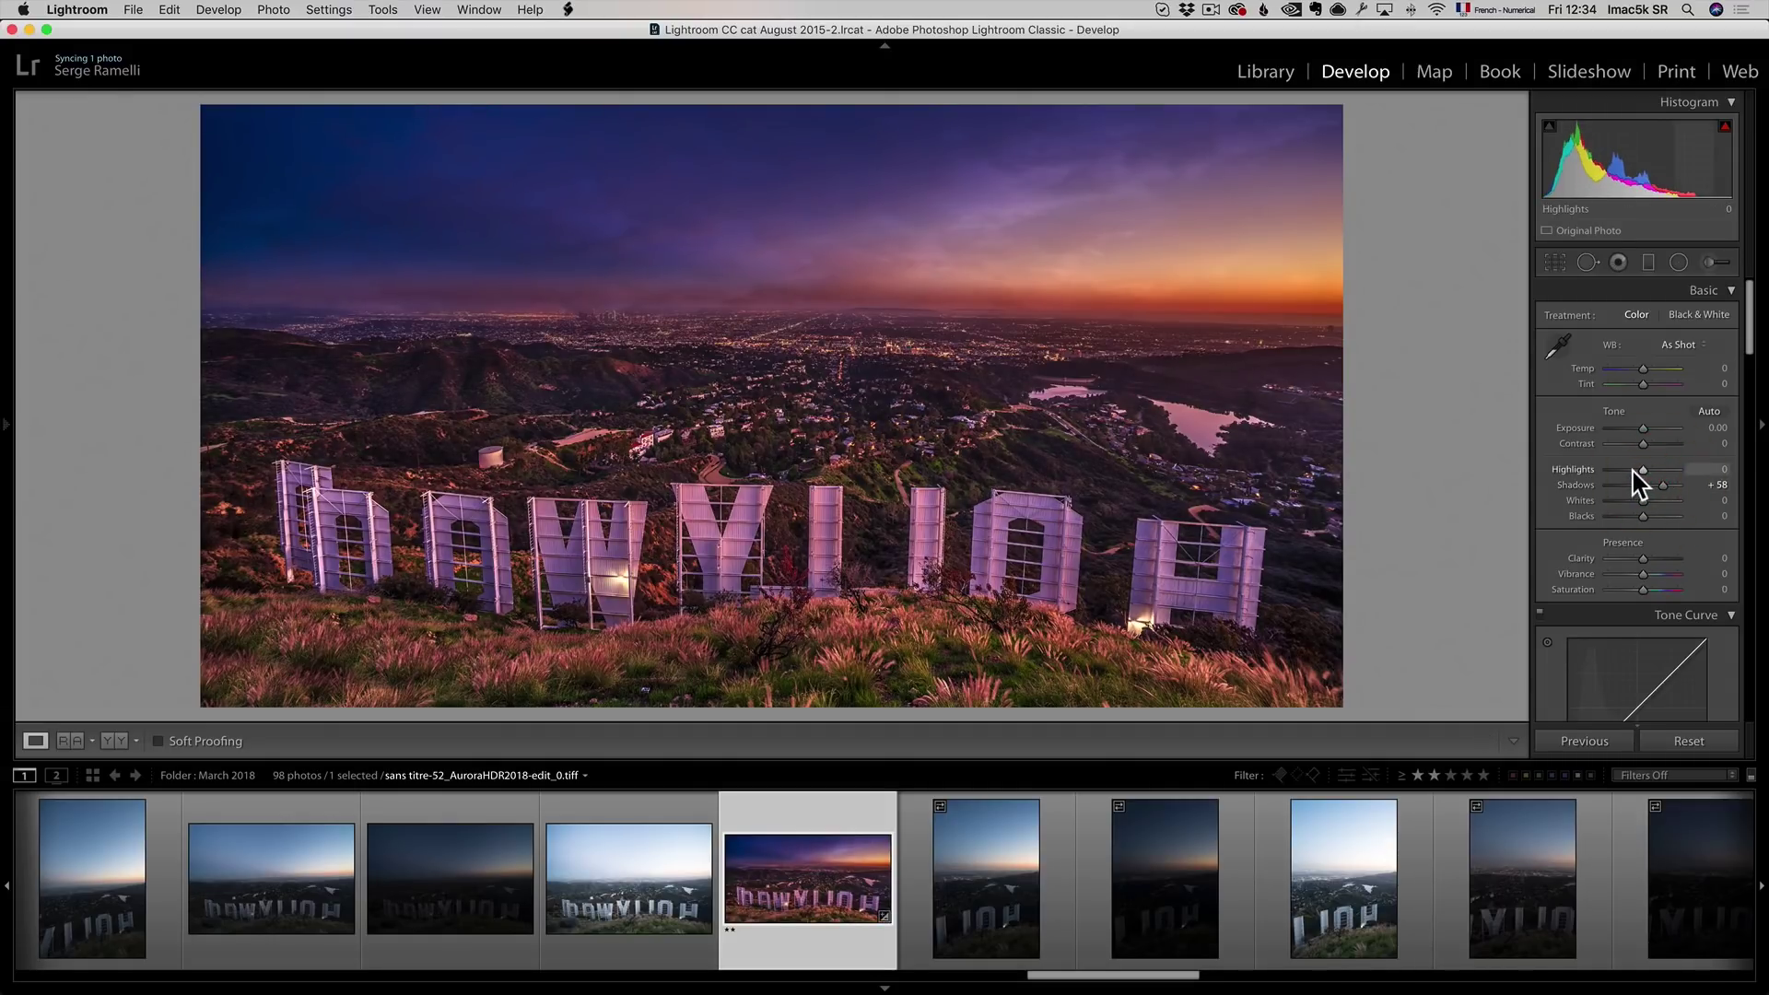
pyautogui.click(1629, 470)
pyautogui.click(1638, 516)
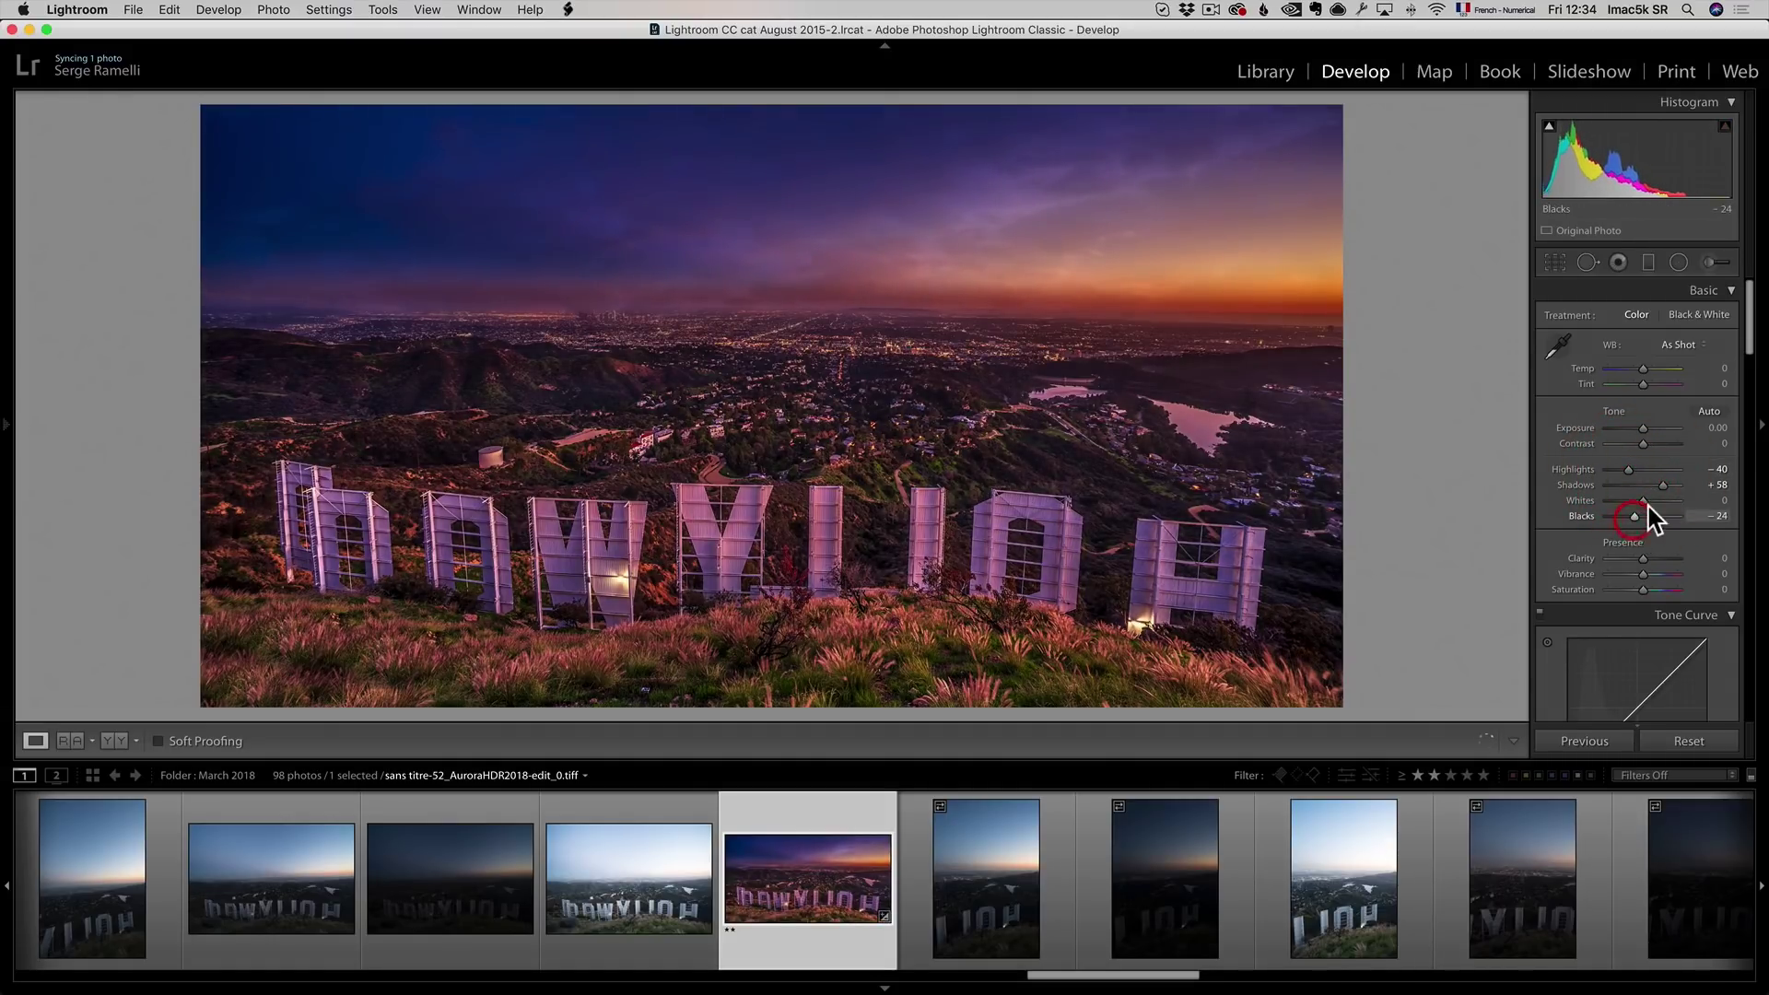
pyautogui.click(1654, 500)
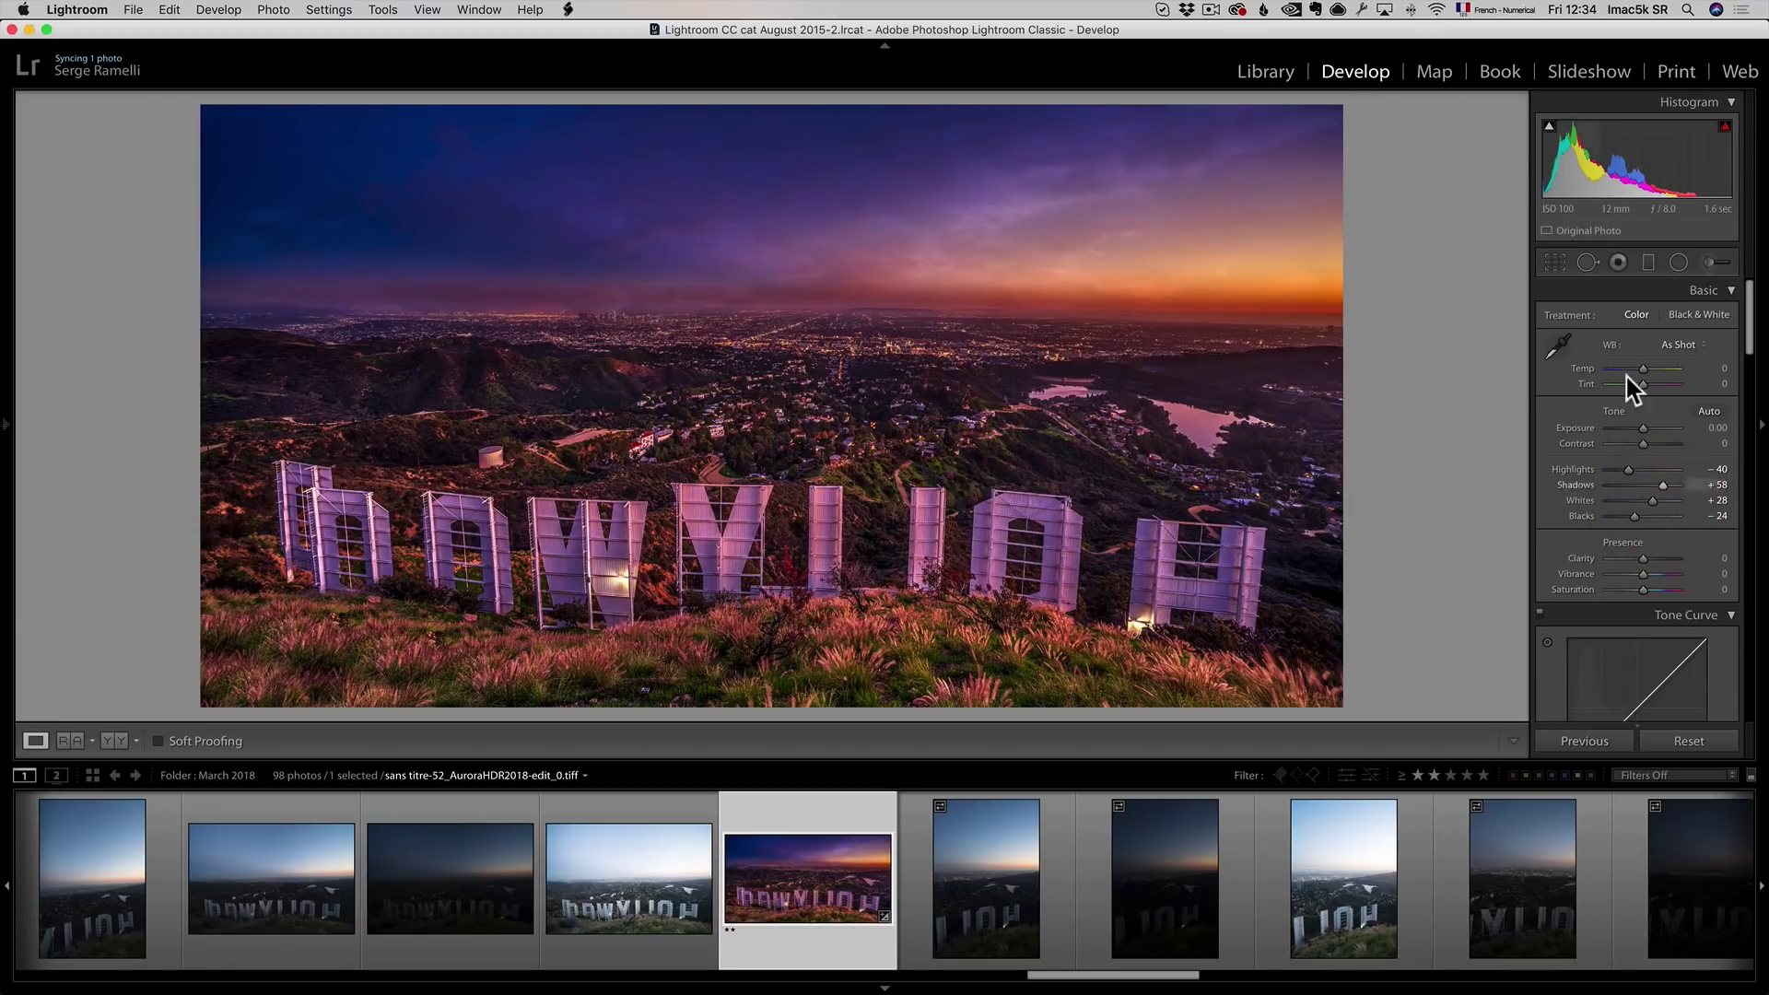
# Add a graduated filter over the lower grass with Exposure −1.42.
pyautogui.press('m')
pyautogui.moveTo(765, 679); pyautogui.dragTo(768, 611)
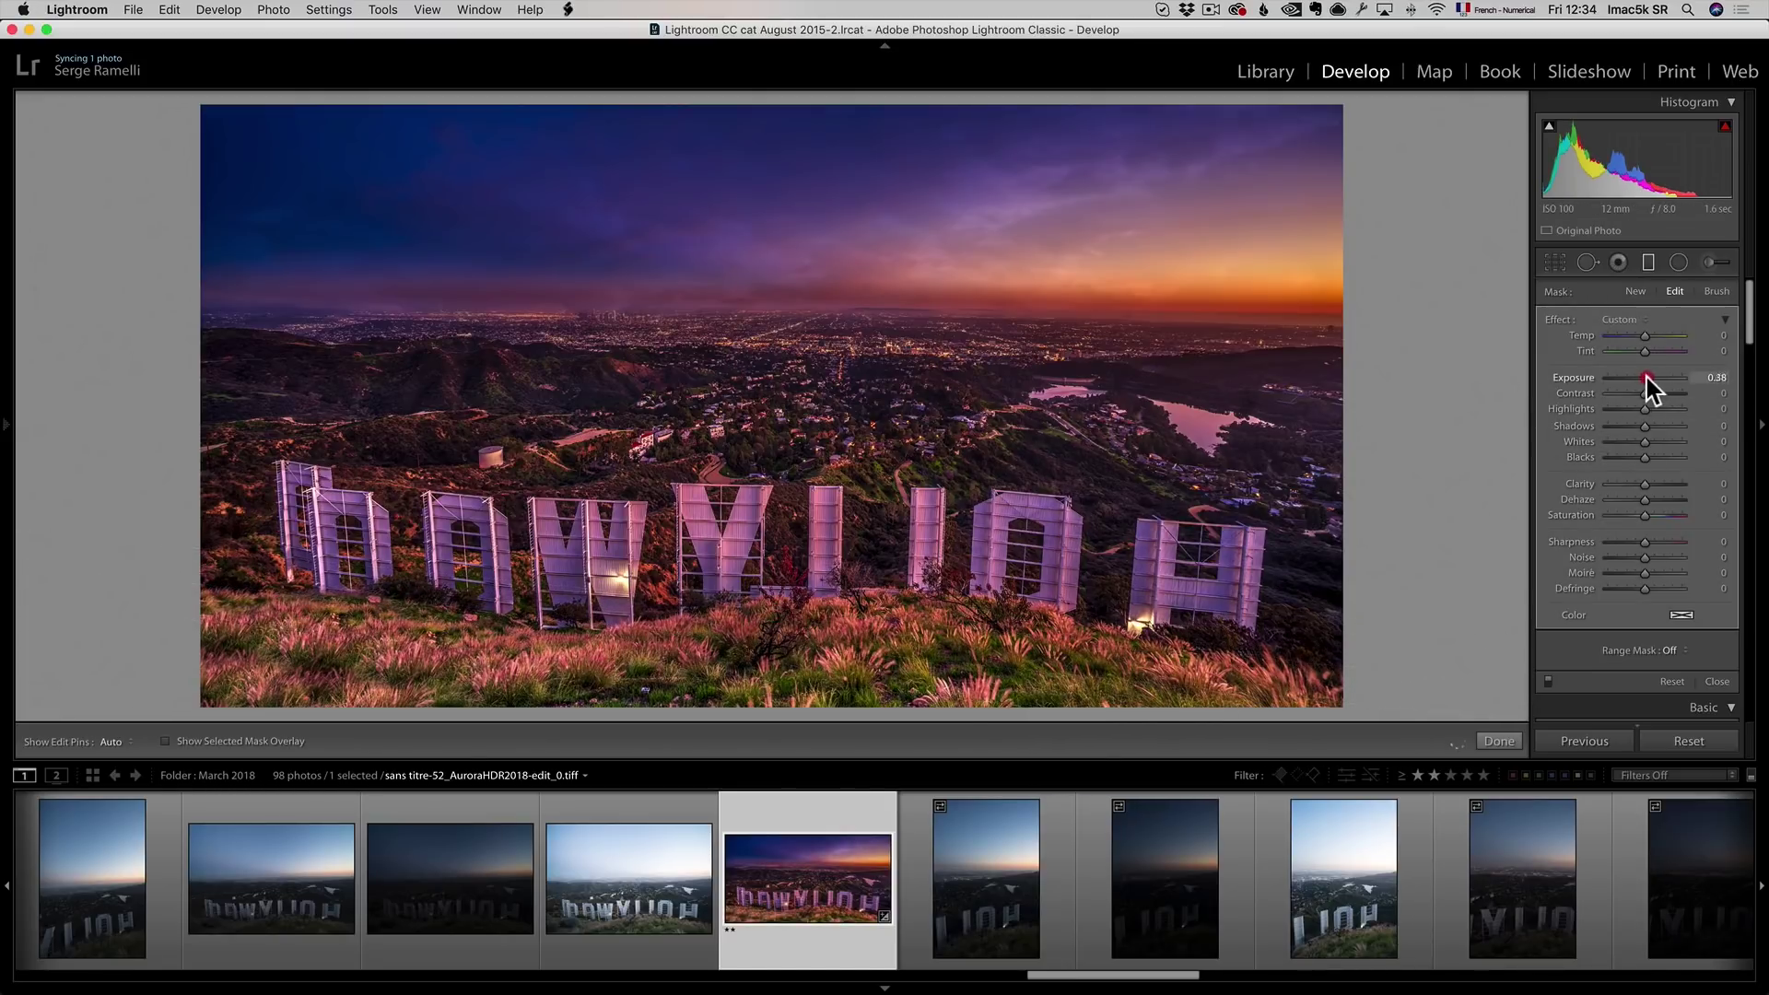
pyautogui.moveTo(1647, 385); pyautogui.dragTo(1632, 385)
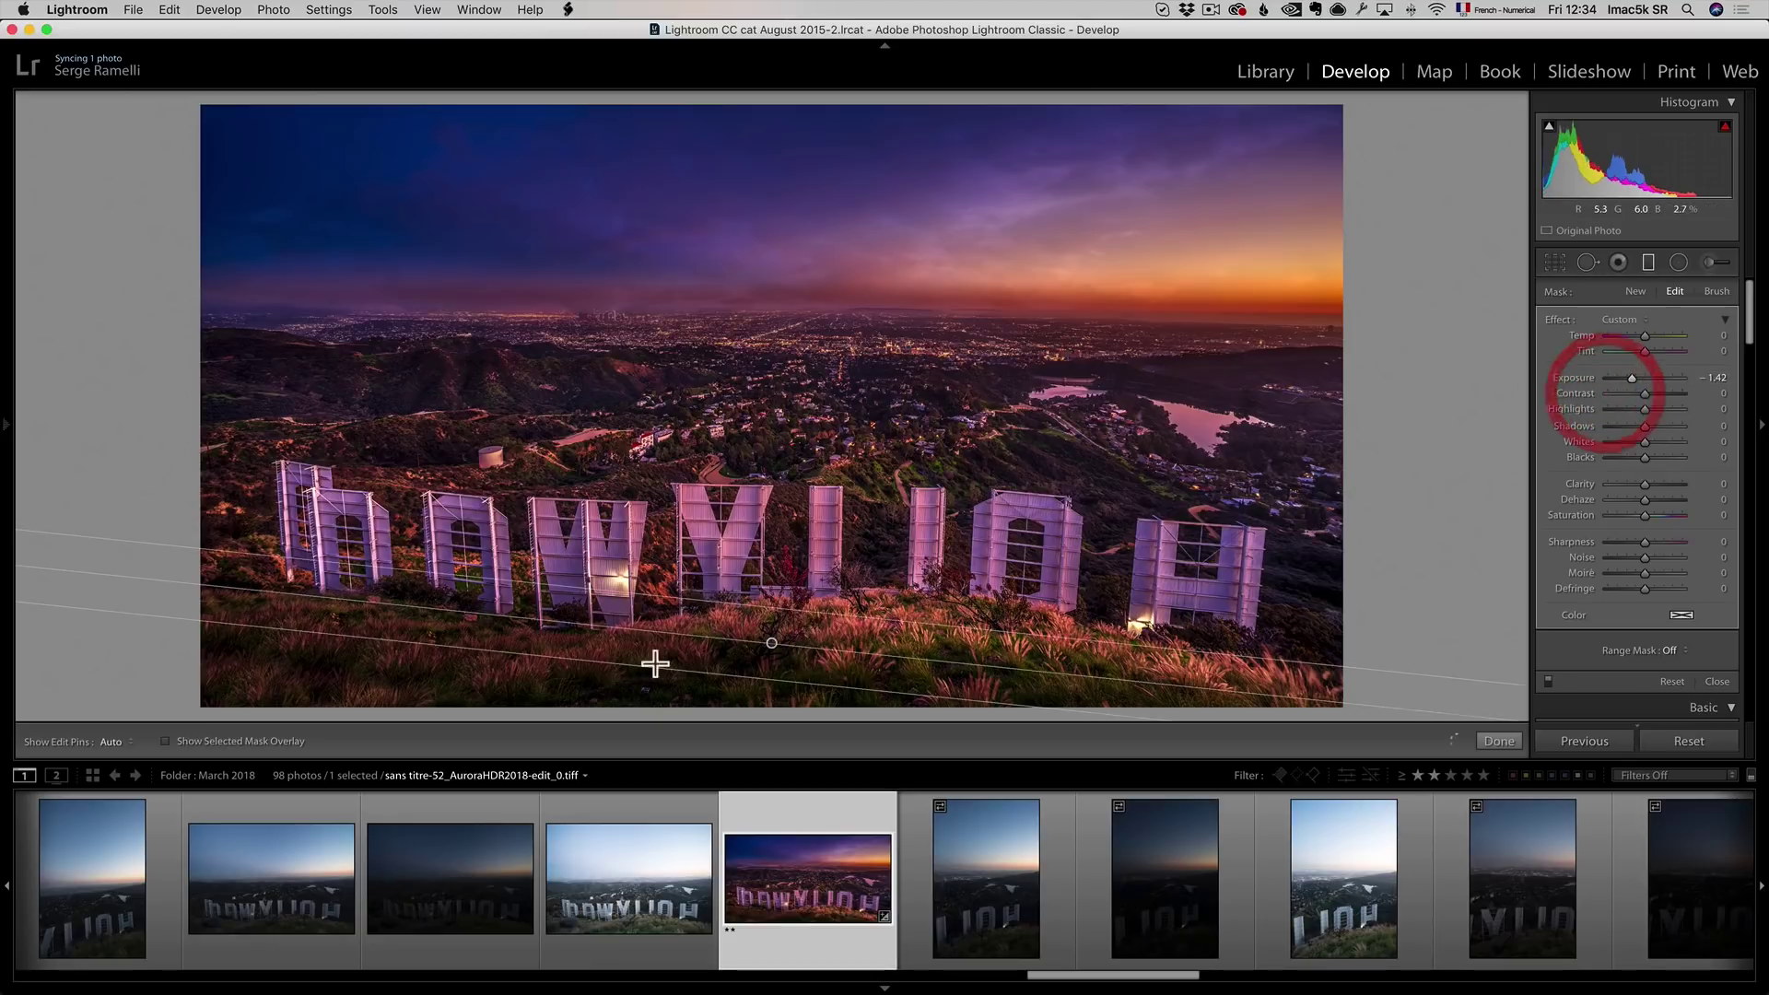
pyautogui.moveTo(765, 642); pyautogui.dragTo(770, 620)
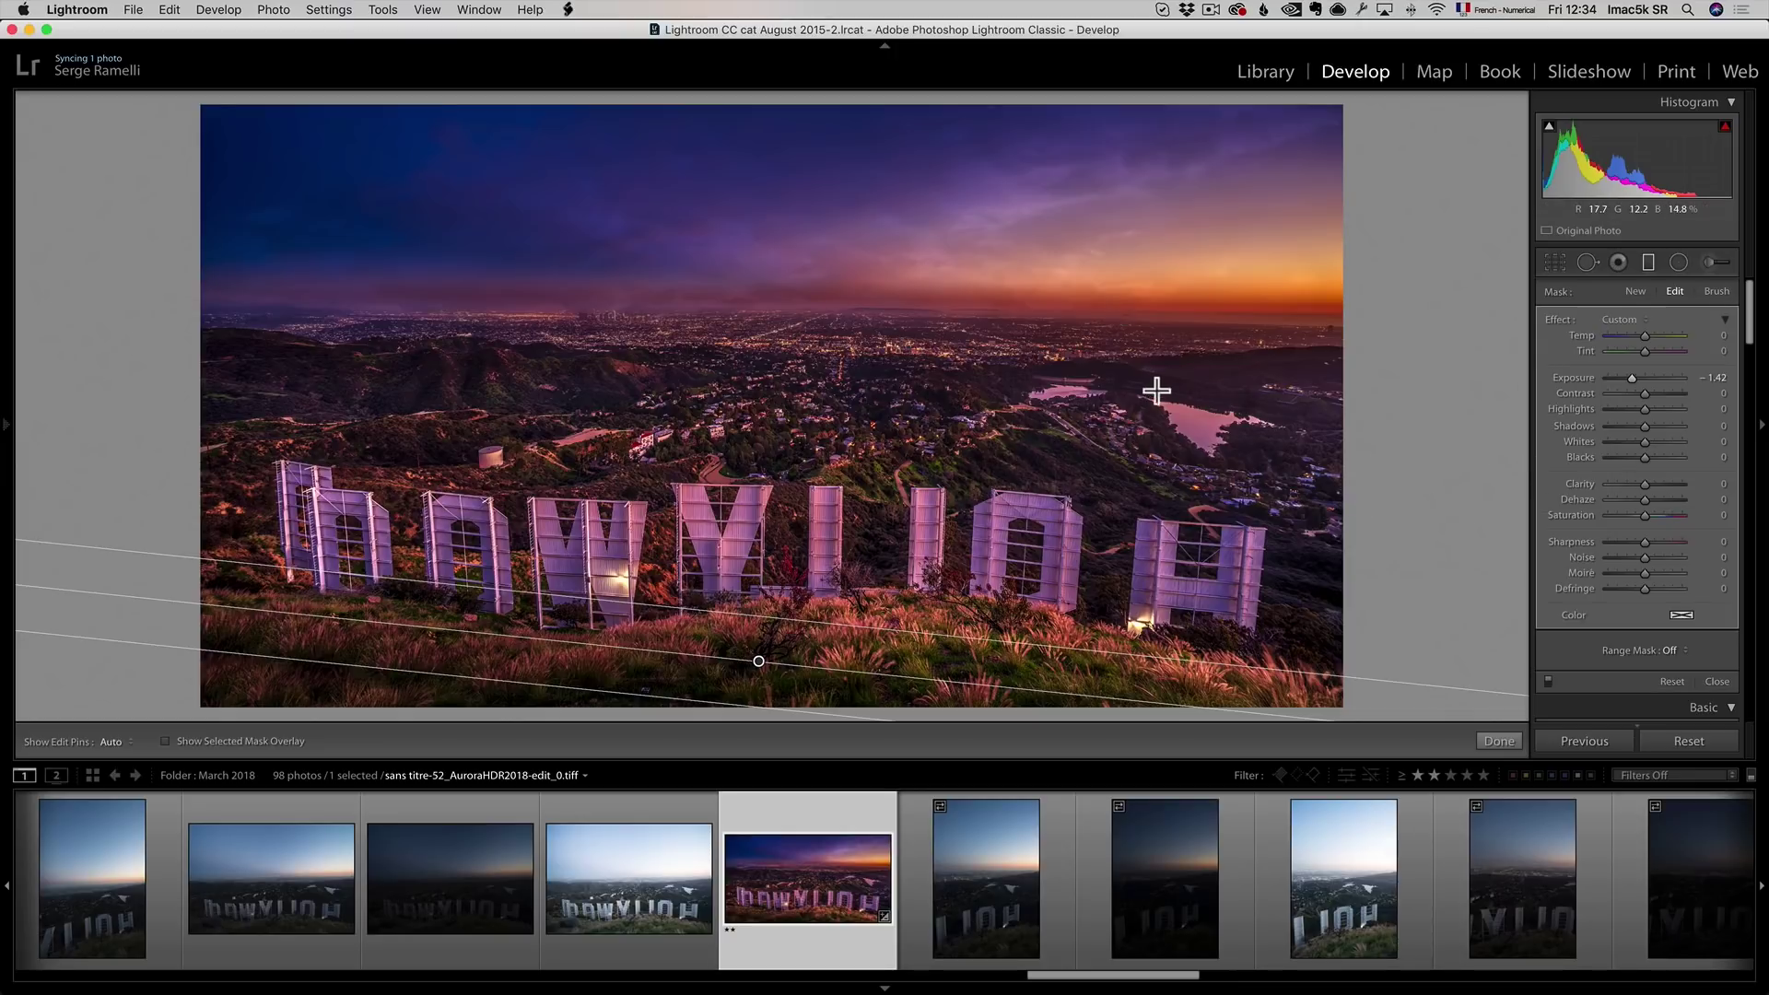
# Paint an Adjustment Brush with Saturation −51 over the first Hollywood letters.
pyautogui.click(1705, 268)
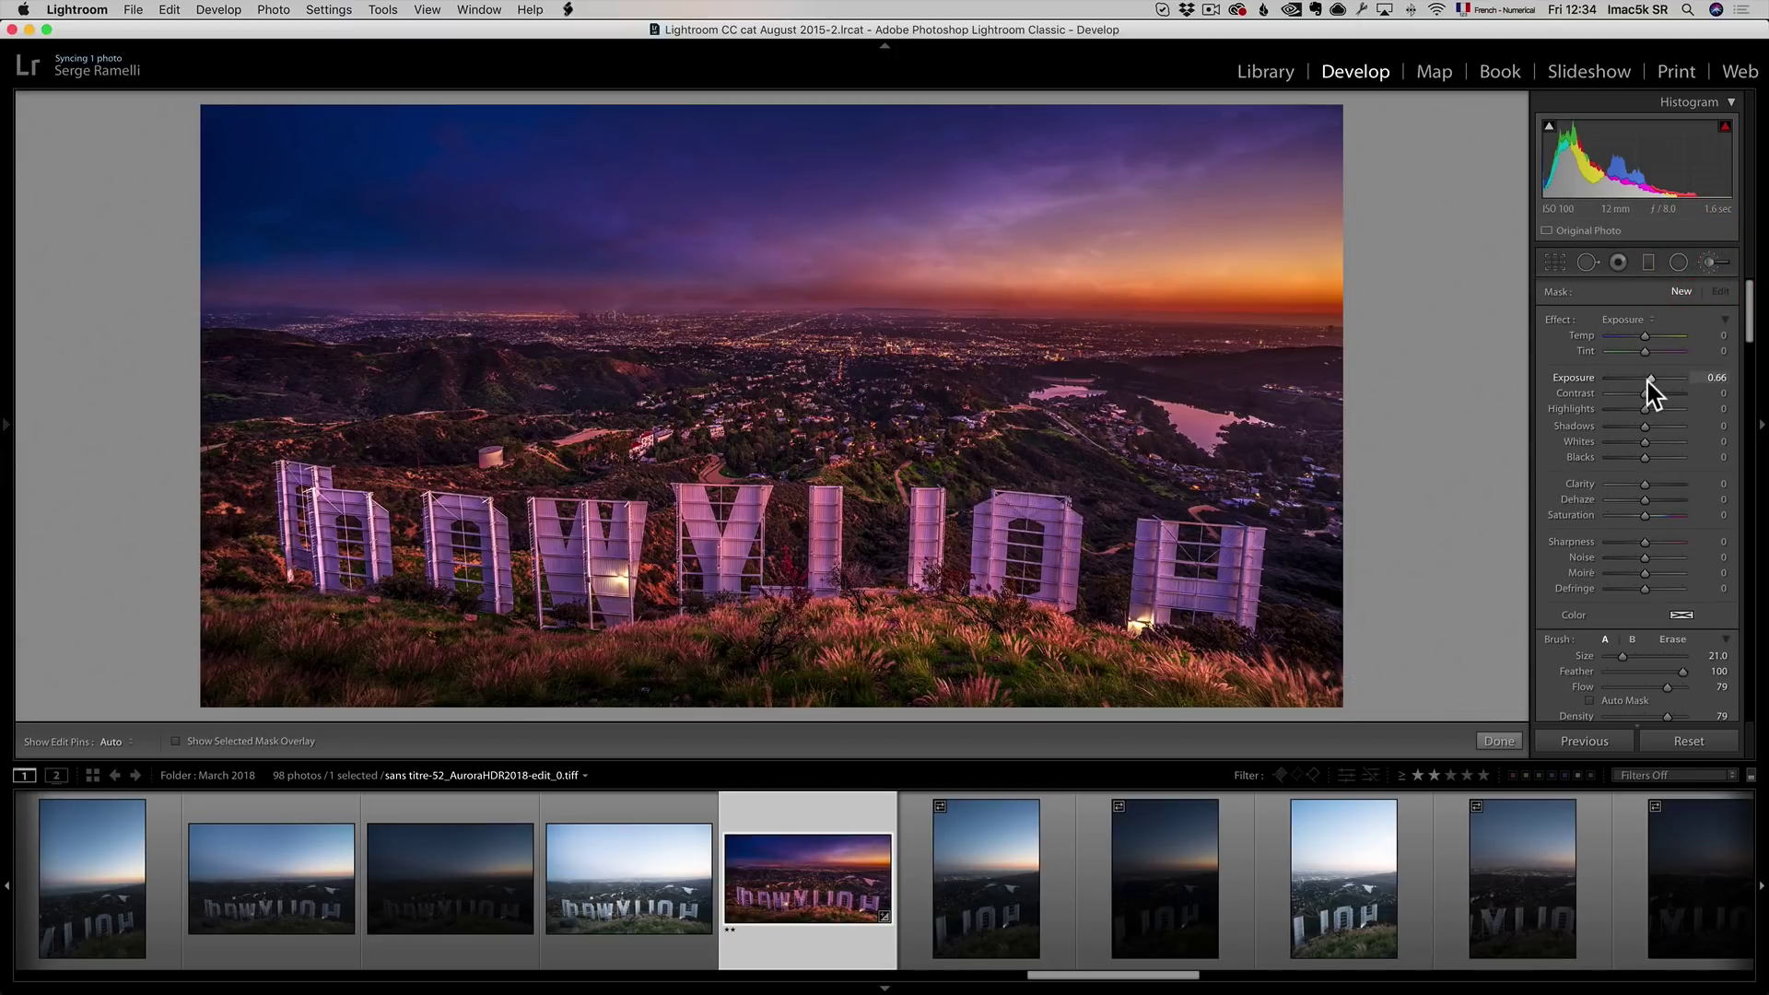
pyautogui.moveTo(1620, 517); pyautogui.dragTo(1628, 517)
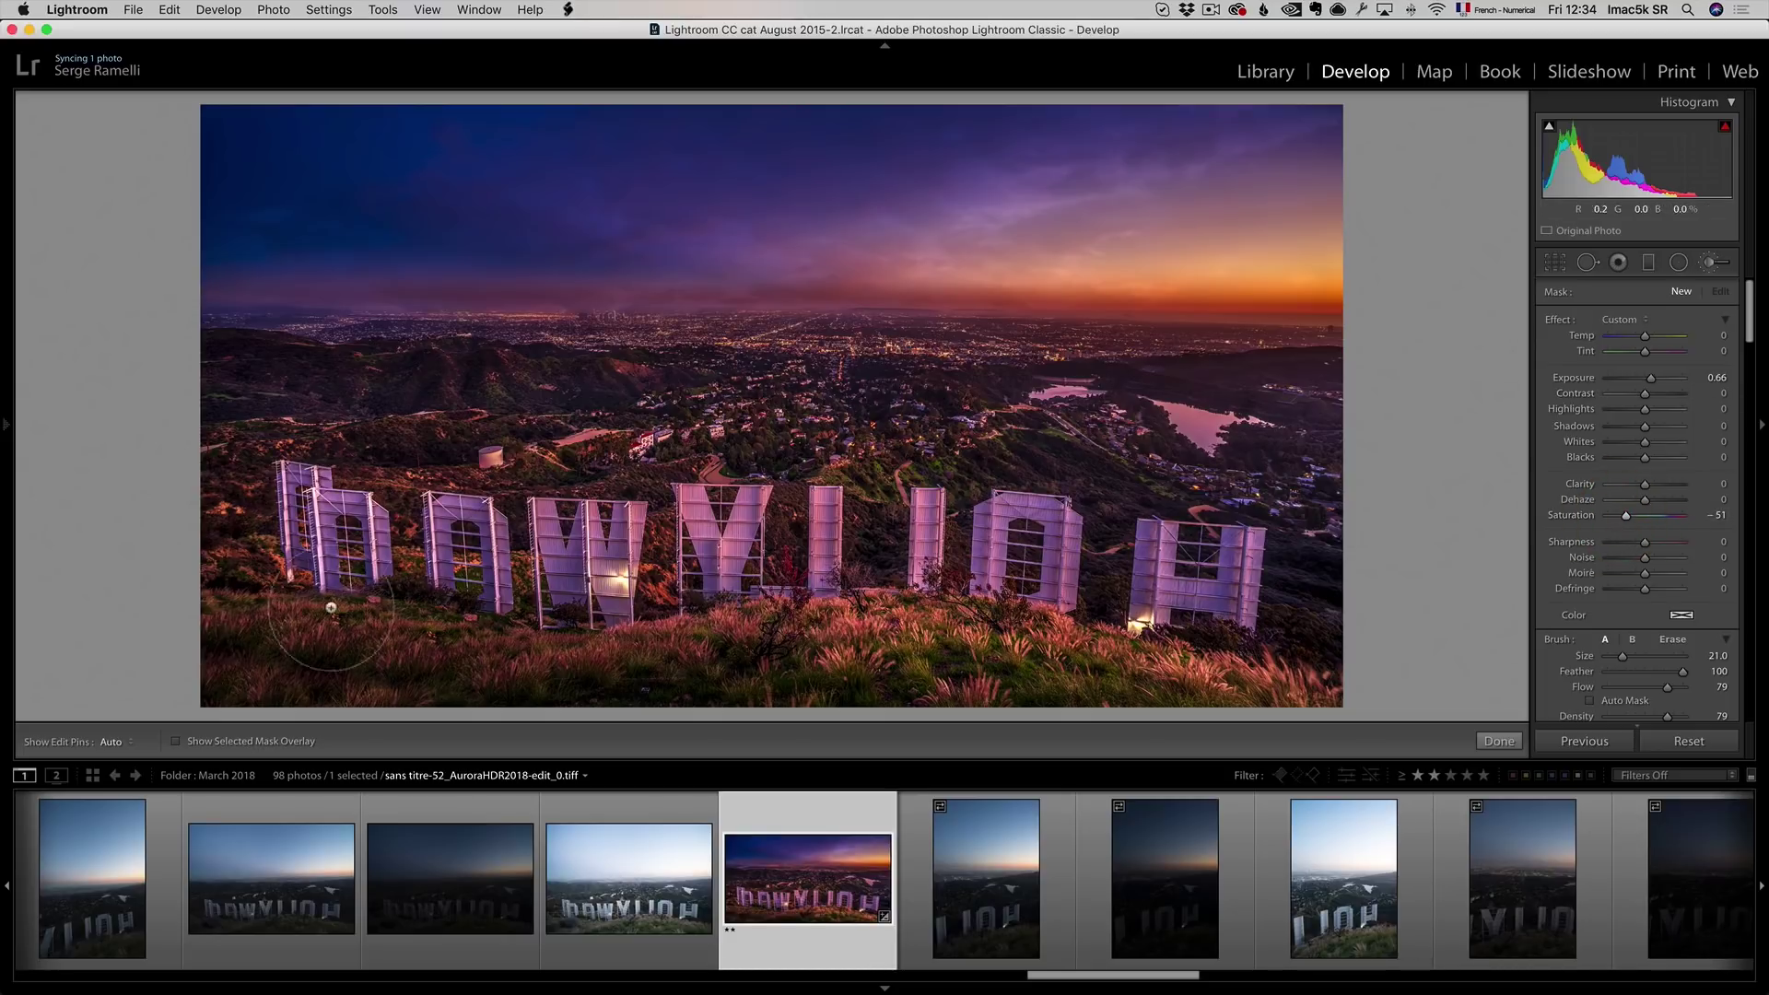
pyautogui.scroll(-2, 312, 548)
pyautogui.press('h')
pyautogui.moveTo(304, 522)
pyautogui.mouseDown()
pyautogui.moveTo(645, 558)
pyautogui.moveTo(714, 534)
pyautogui.moveTo(843, 572)
pyautogui.moveTo(1143, 564)
pyautogui.moveTo(1209, 601)
pyautogui.moveTo(1313, 603)
pyautogui.mouseUp()
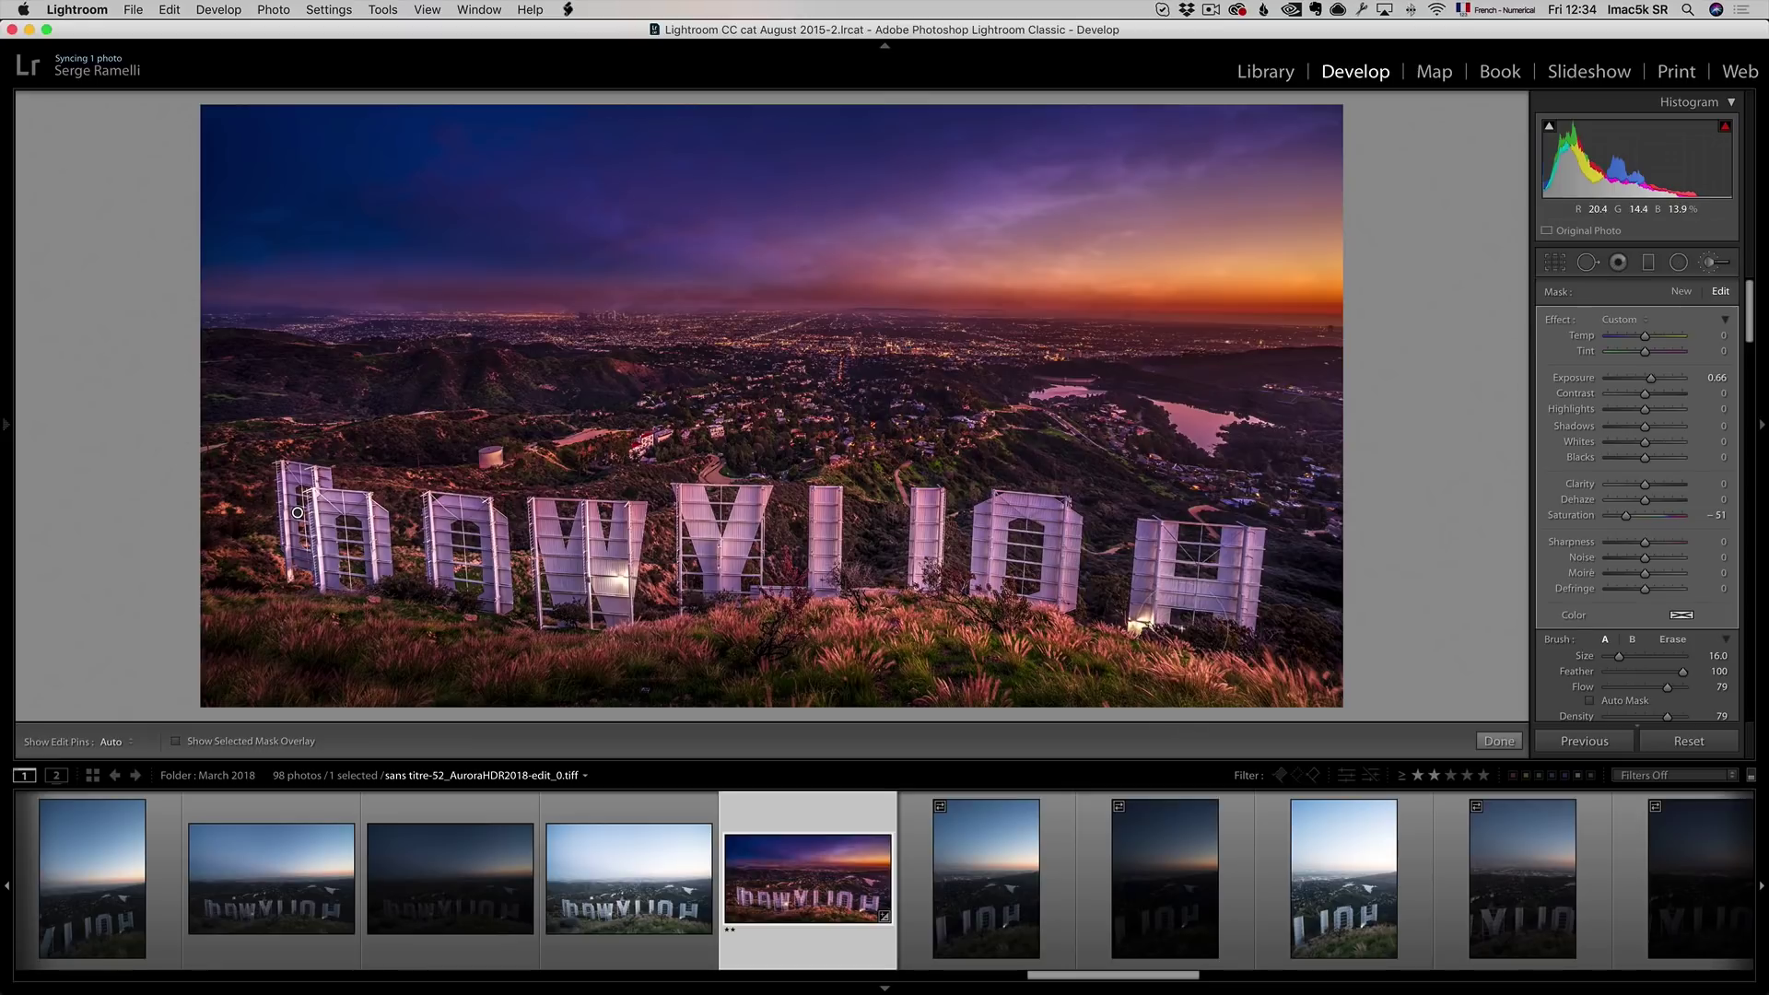
# Create a second brush adjustment with Saturation 48 and Clarity 43 for the lakes, then finish.
pyautogui.click(1679, 292)
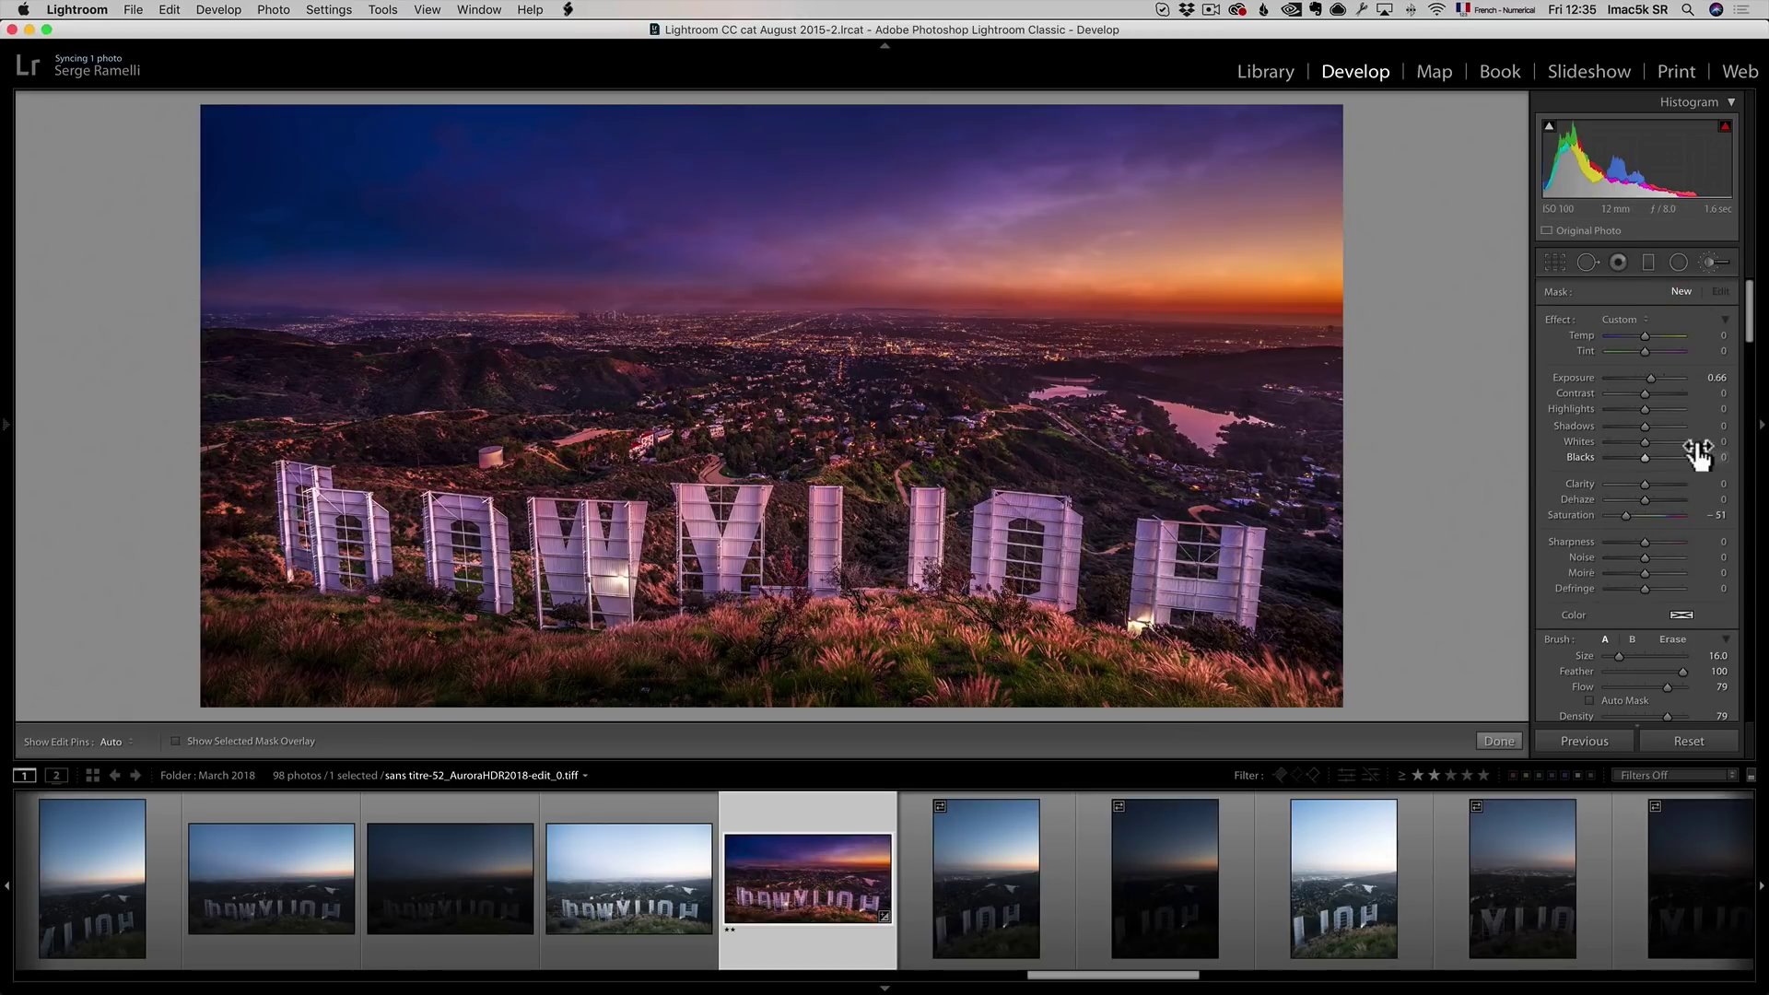
pyautogui.moveTo(1664, 517); pyautogui.dragTo(1662, 516)
pyautogui.press('h')
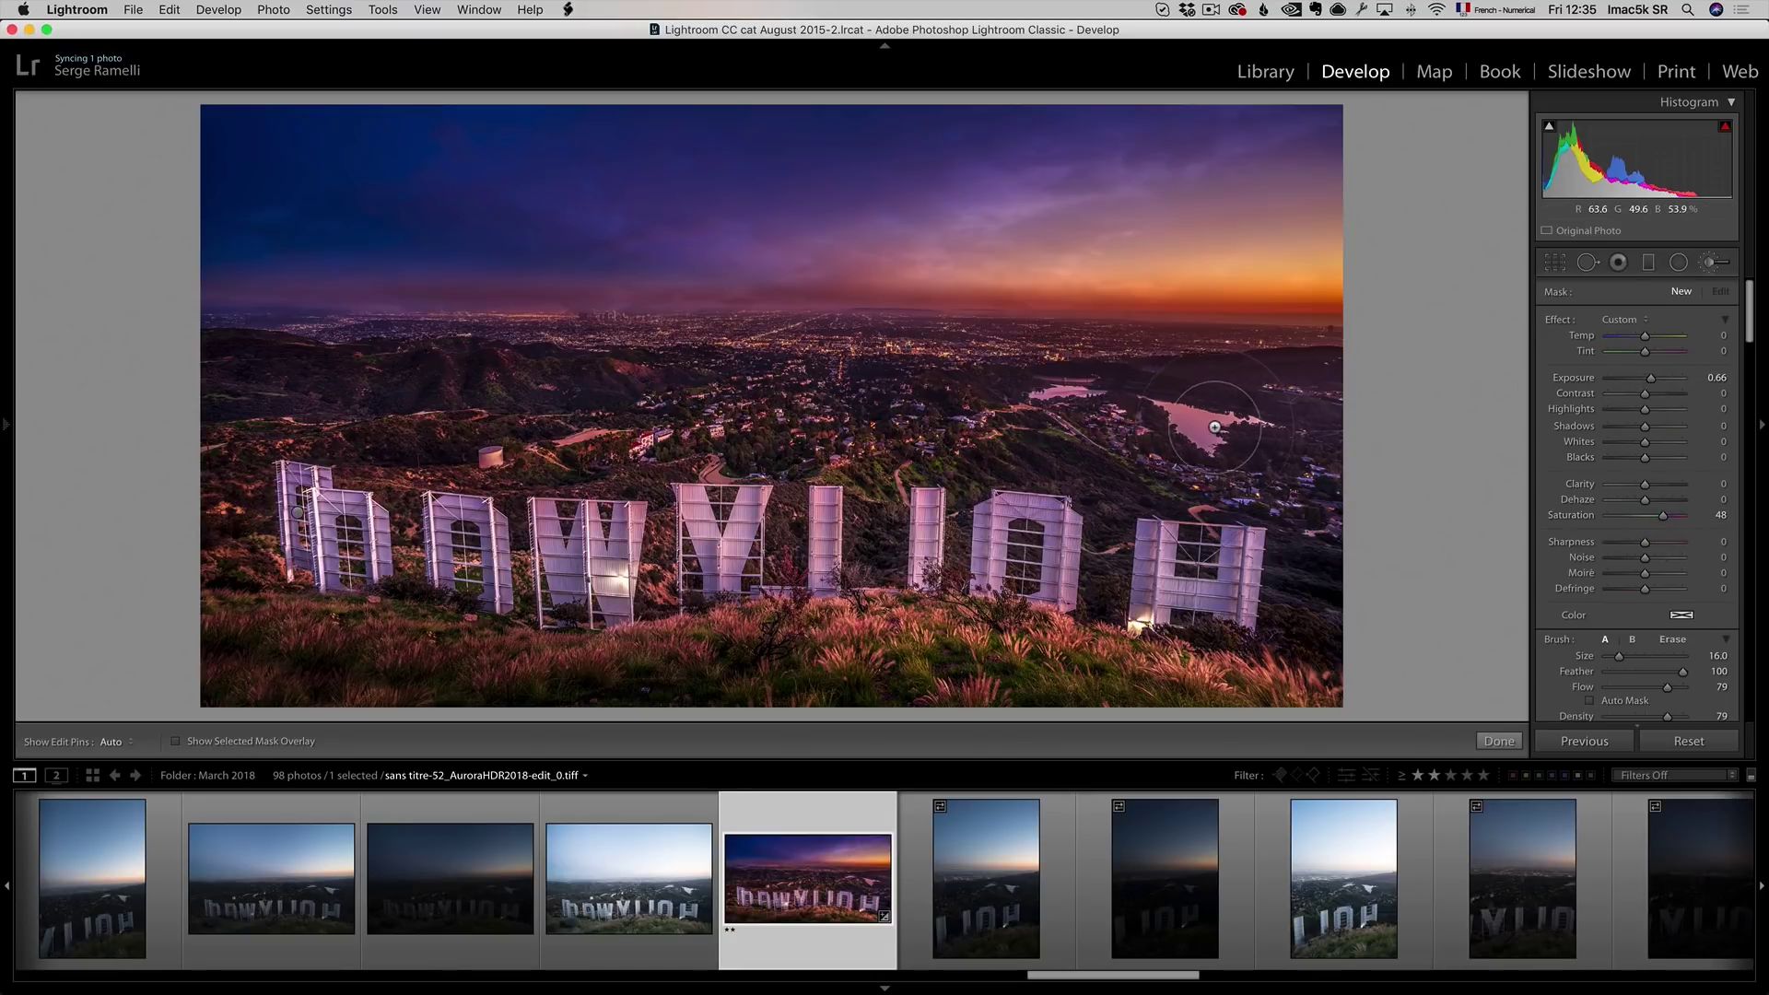
pyautogui.press('h')
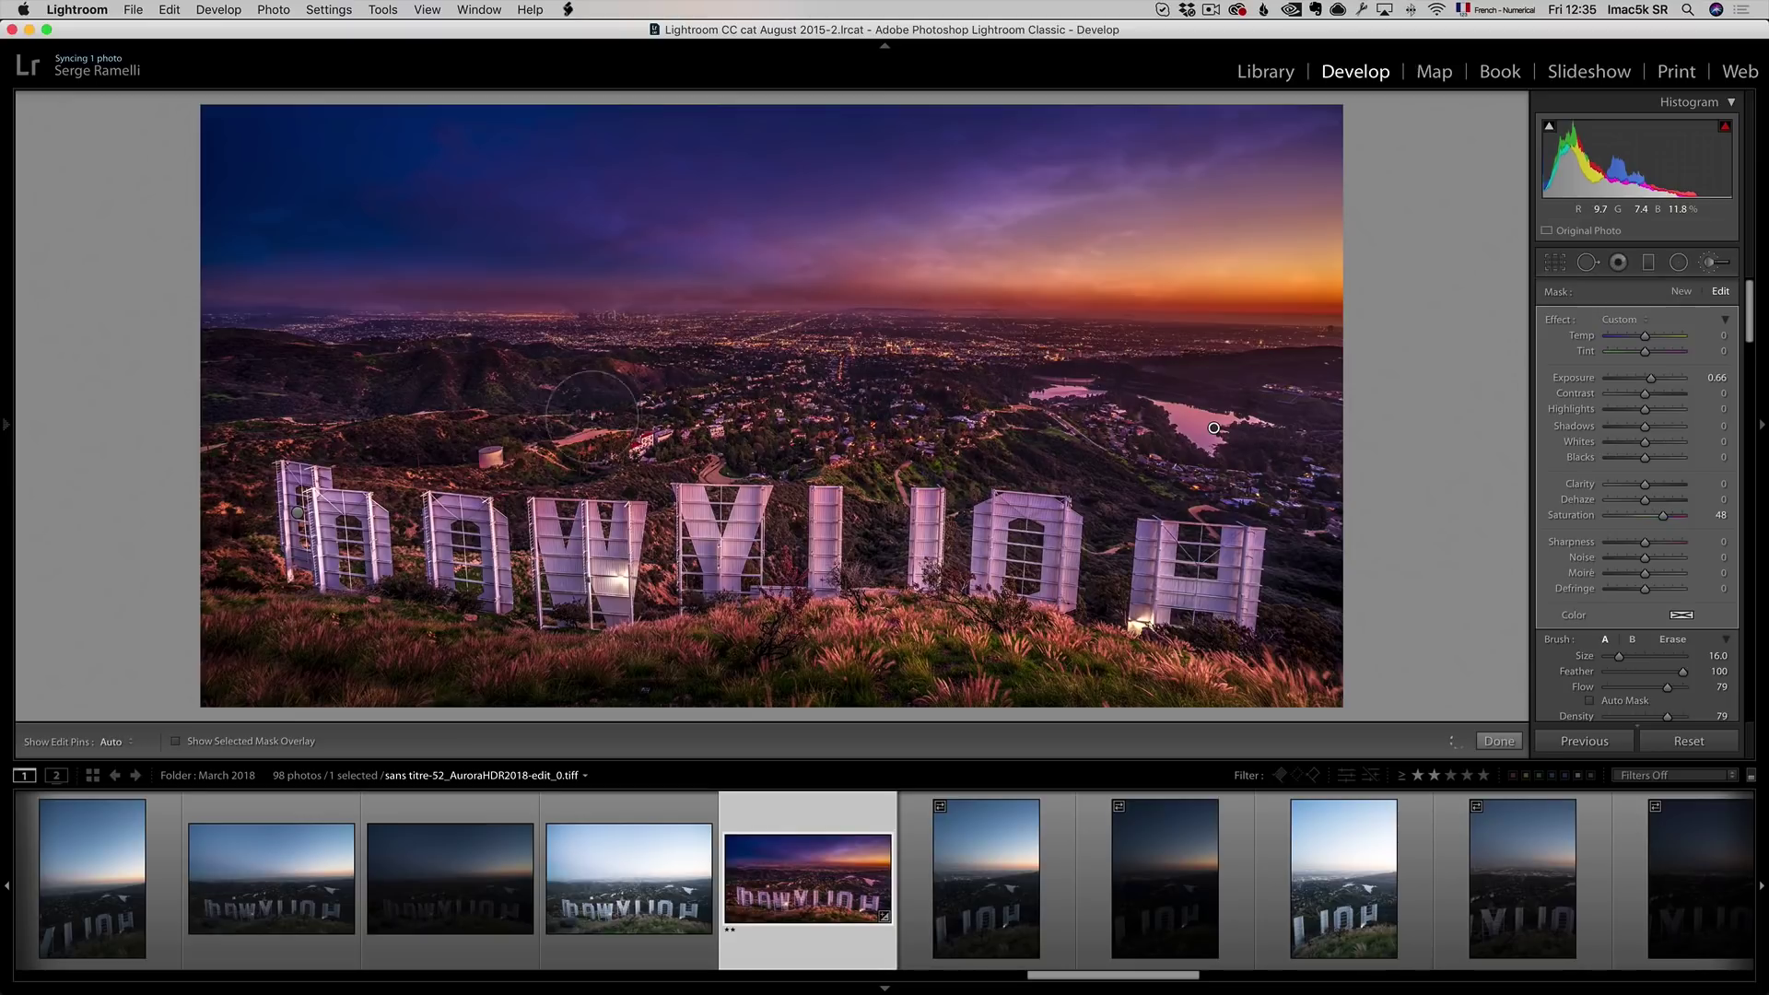
pyautogui.click(1660, 483)
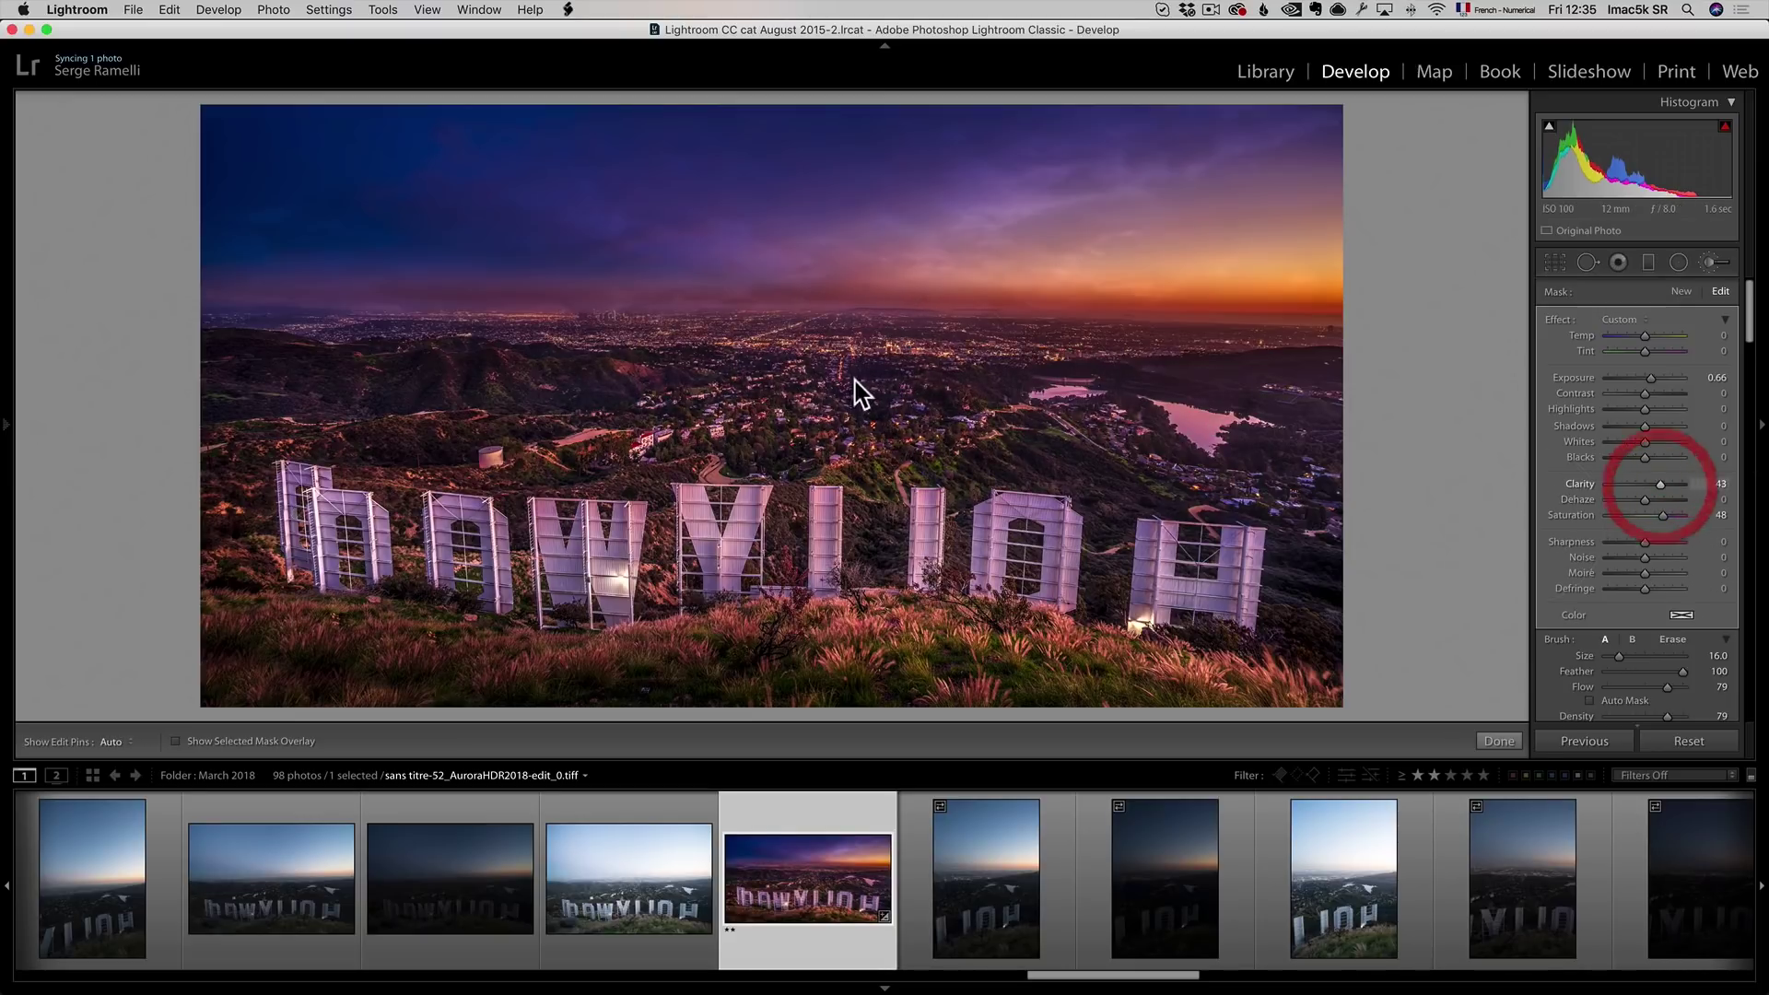
pyautogui.press('h')
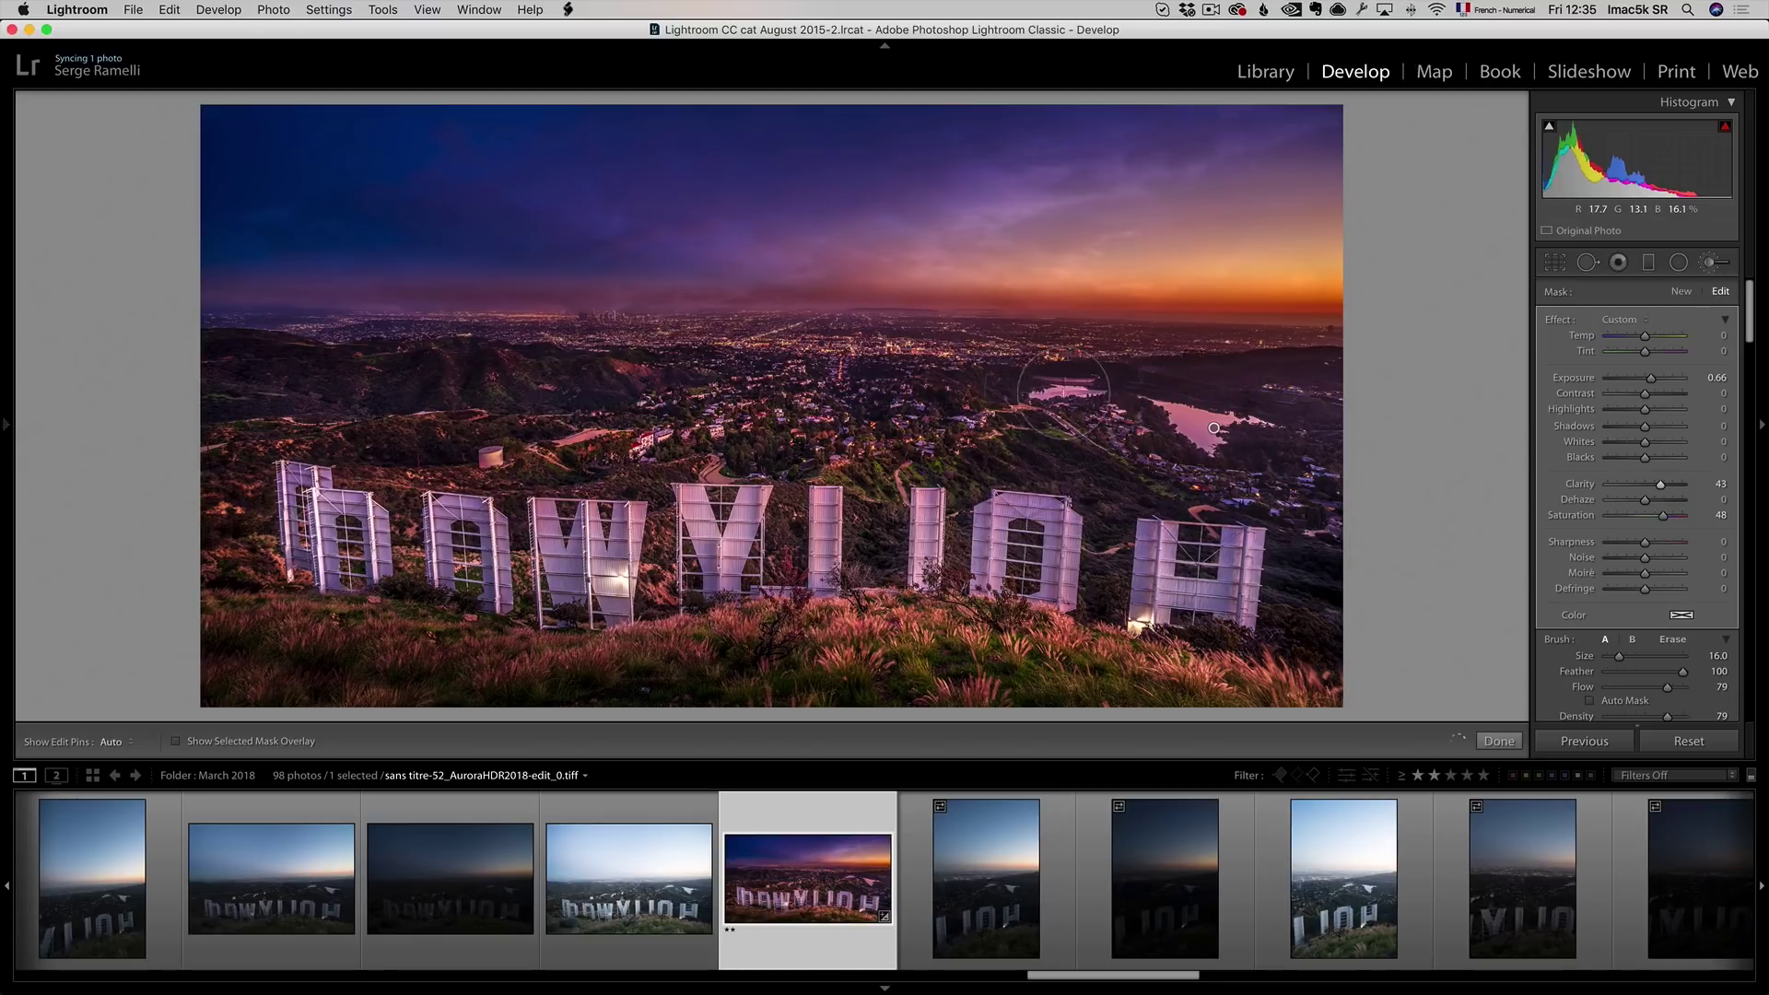
pyautogui.press('h')
pyautogui.click(1500, 741)
# Rate the new edit three stars and filter the filmstrip to two stars or more.
pyautogui.click(1513, 741)
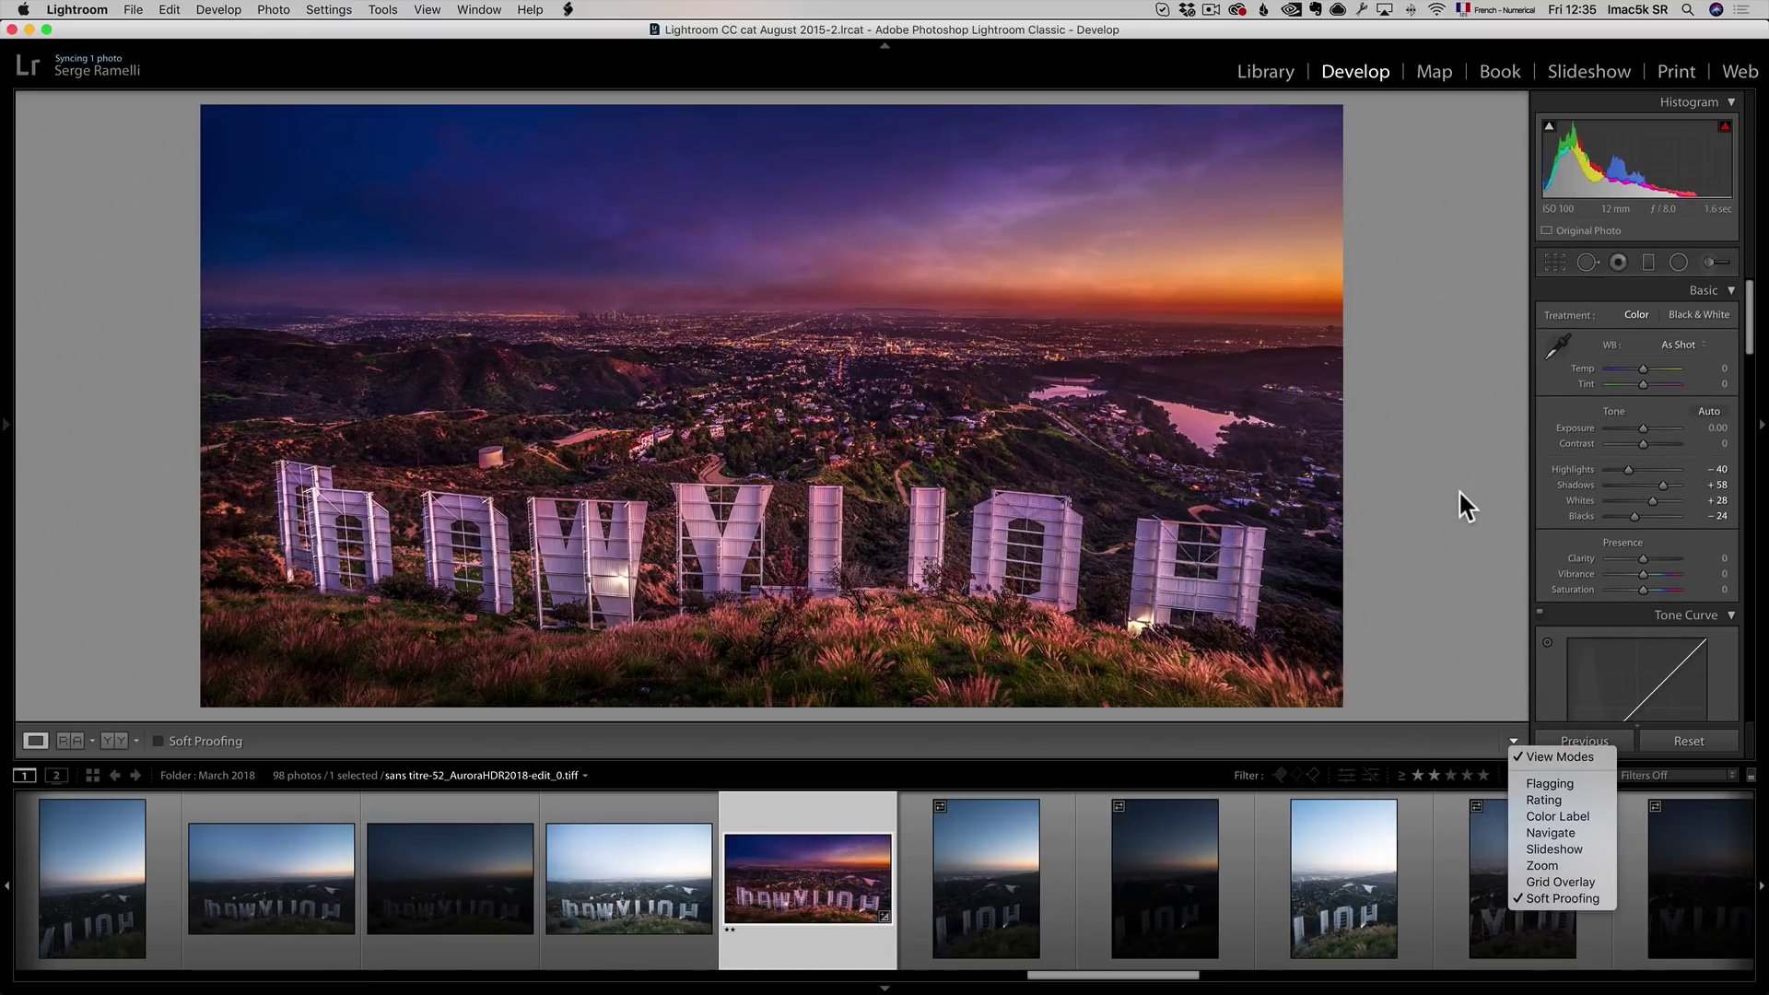
pyautogui.click(1069, 982)
pyautogui.click(762, 855)
pyautogui.press('3')
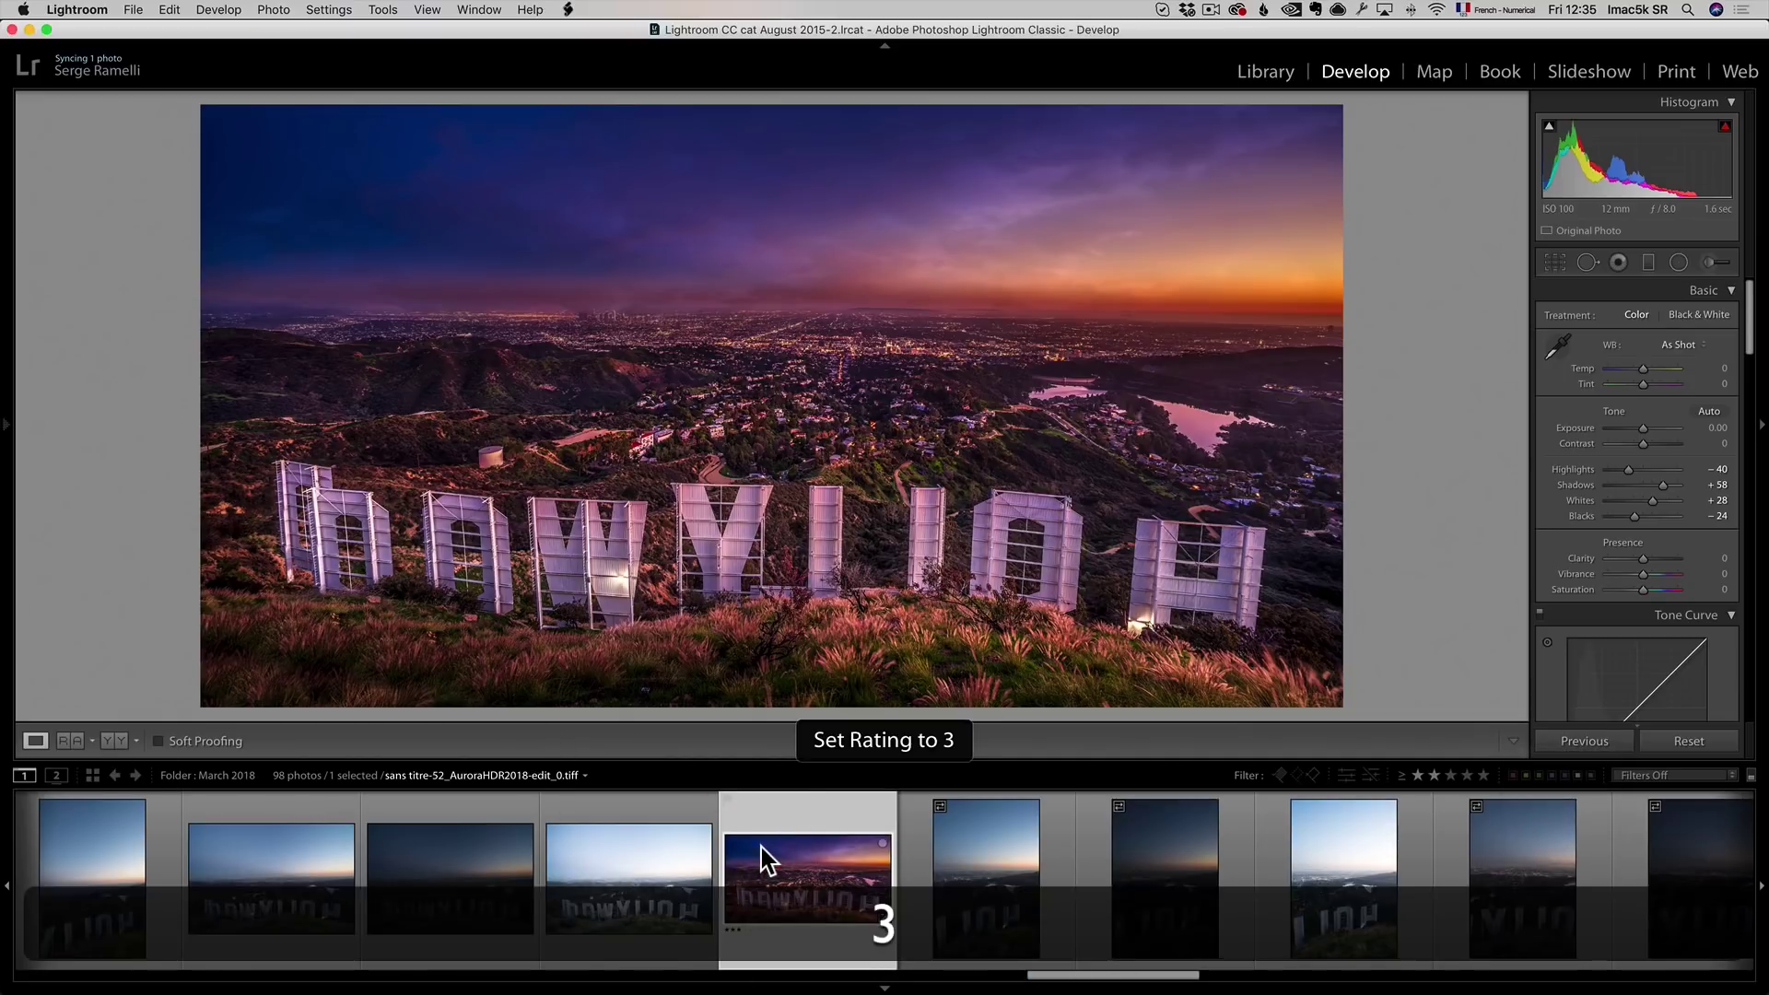
pyautogui.click(1453, 777)
pyautogui.moveTo(1636, 900)
pyautogui.mouseDown()
pyautogui.moveTo(1287, 915)
pyautogui.moveTo(1632, 896)
pyautogui.mouseUp()
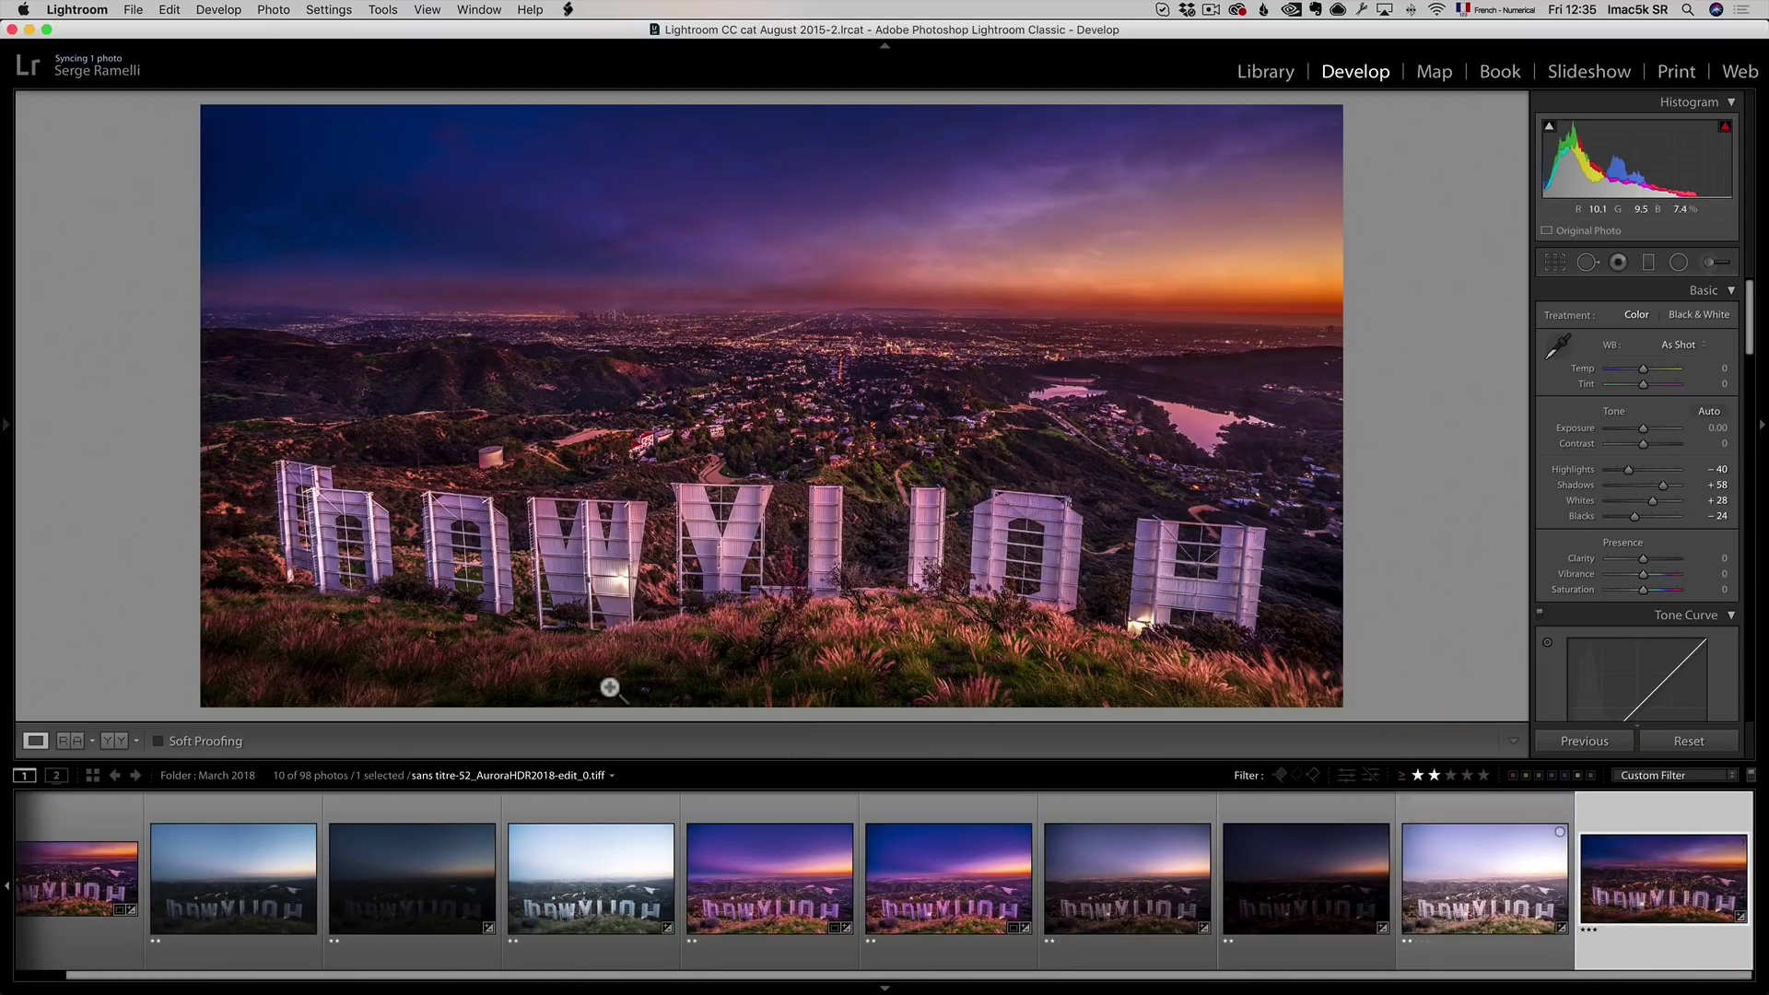
# Open Reference View with HollywoodBehind-132 as the reference beside the new edit.
pyautogui.click(69, 740)
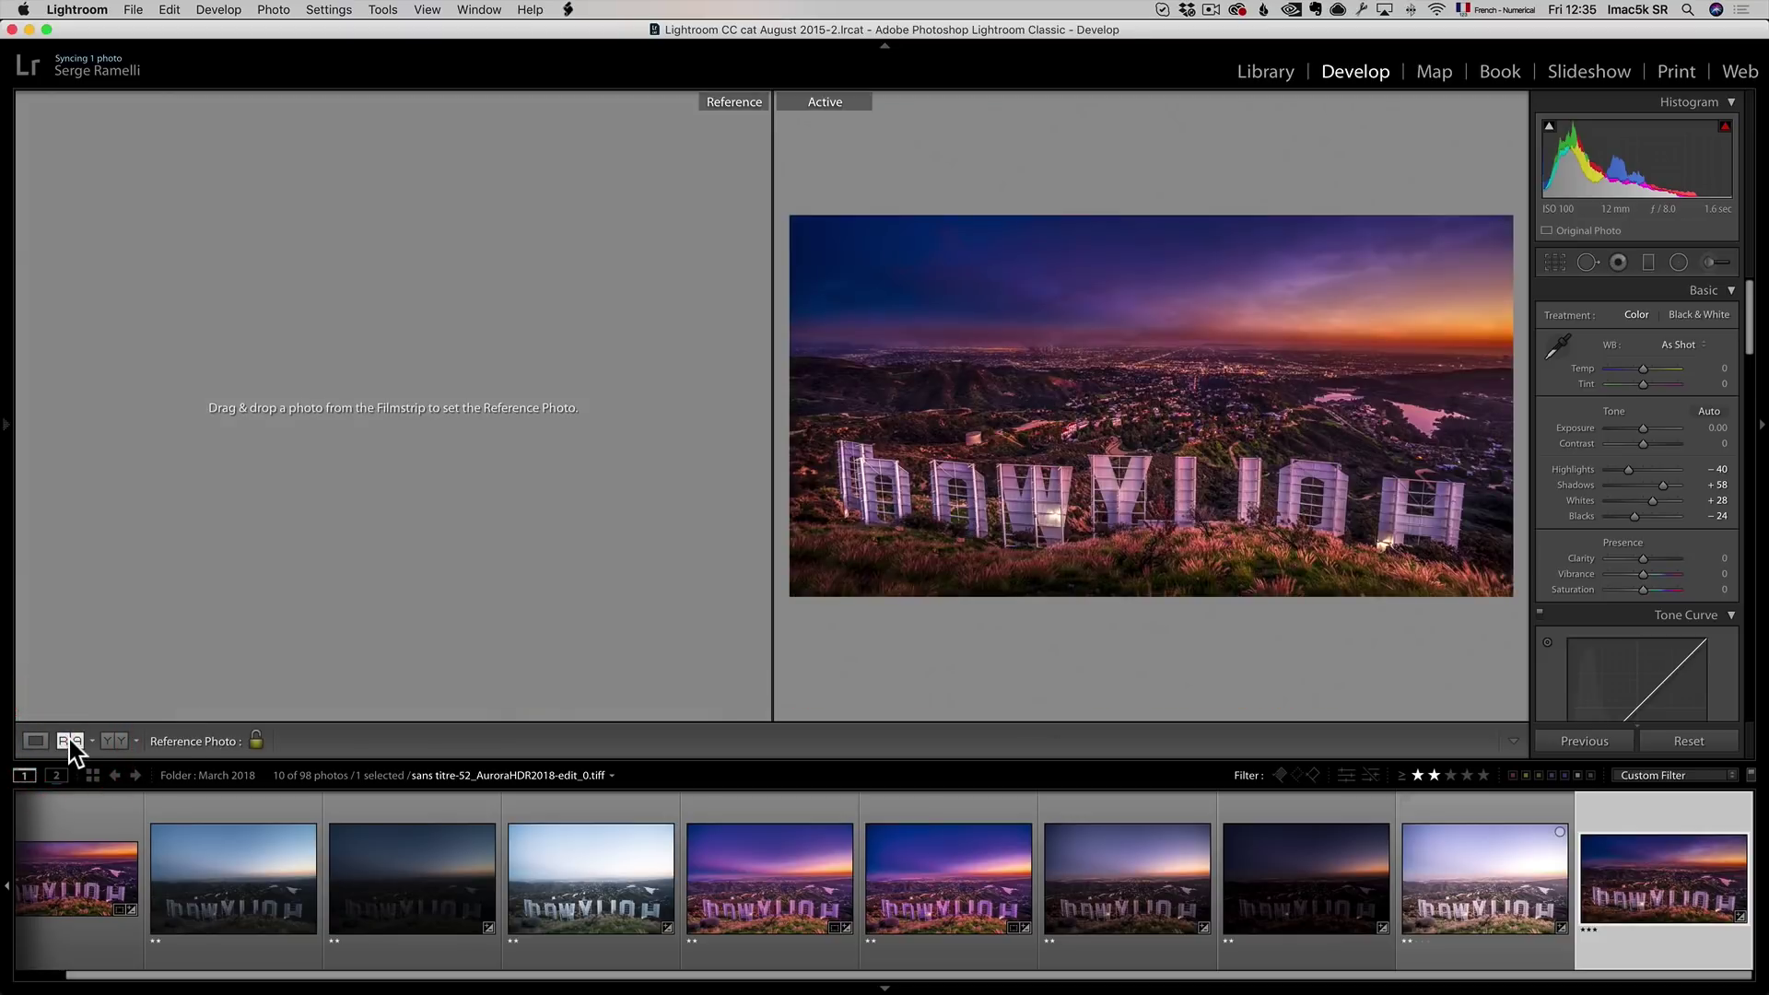
pyautogui.click(75, 900)
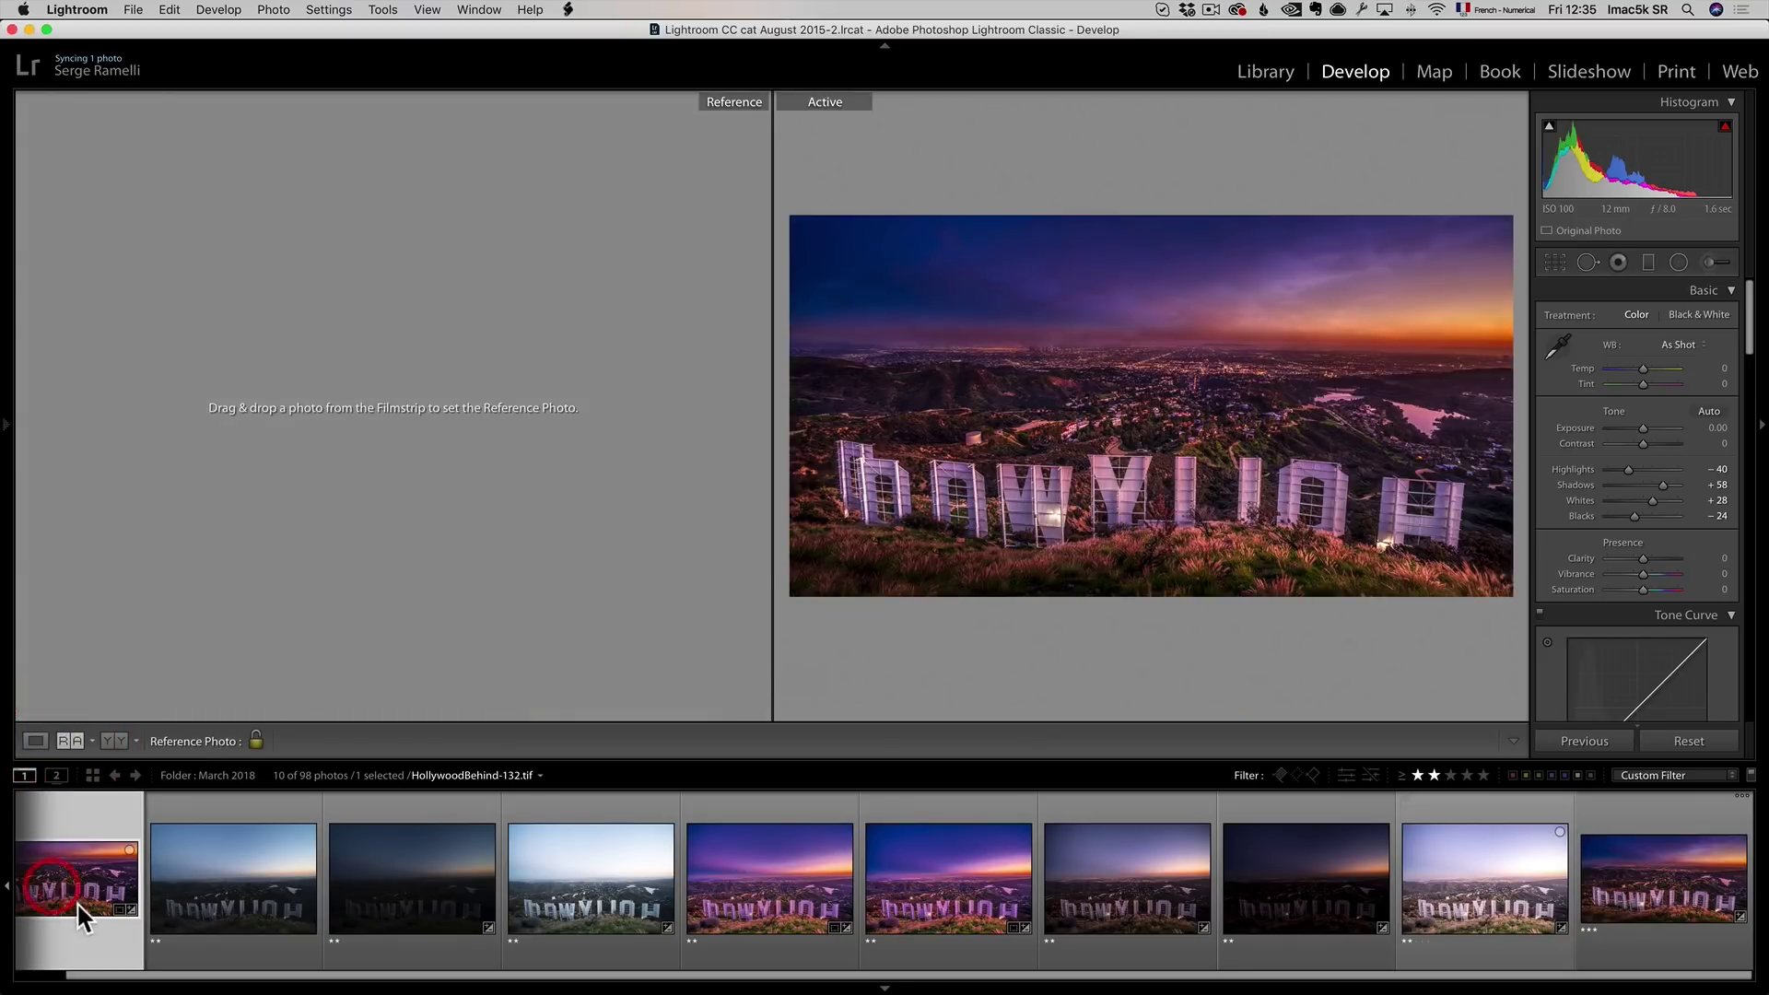
pyautogui.click(243, 450)
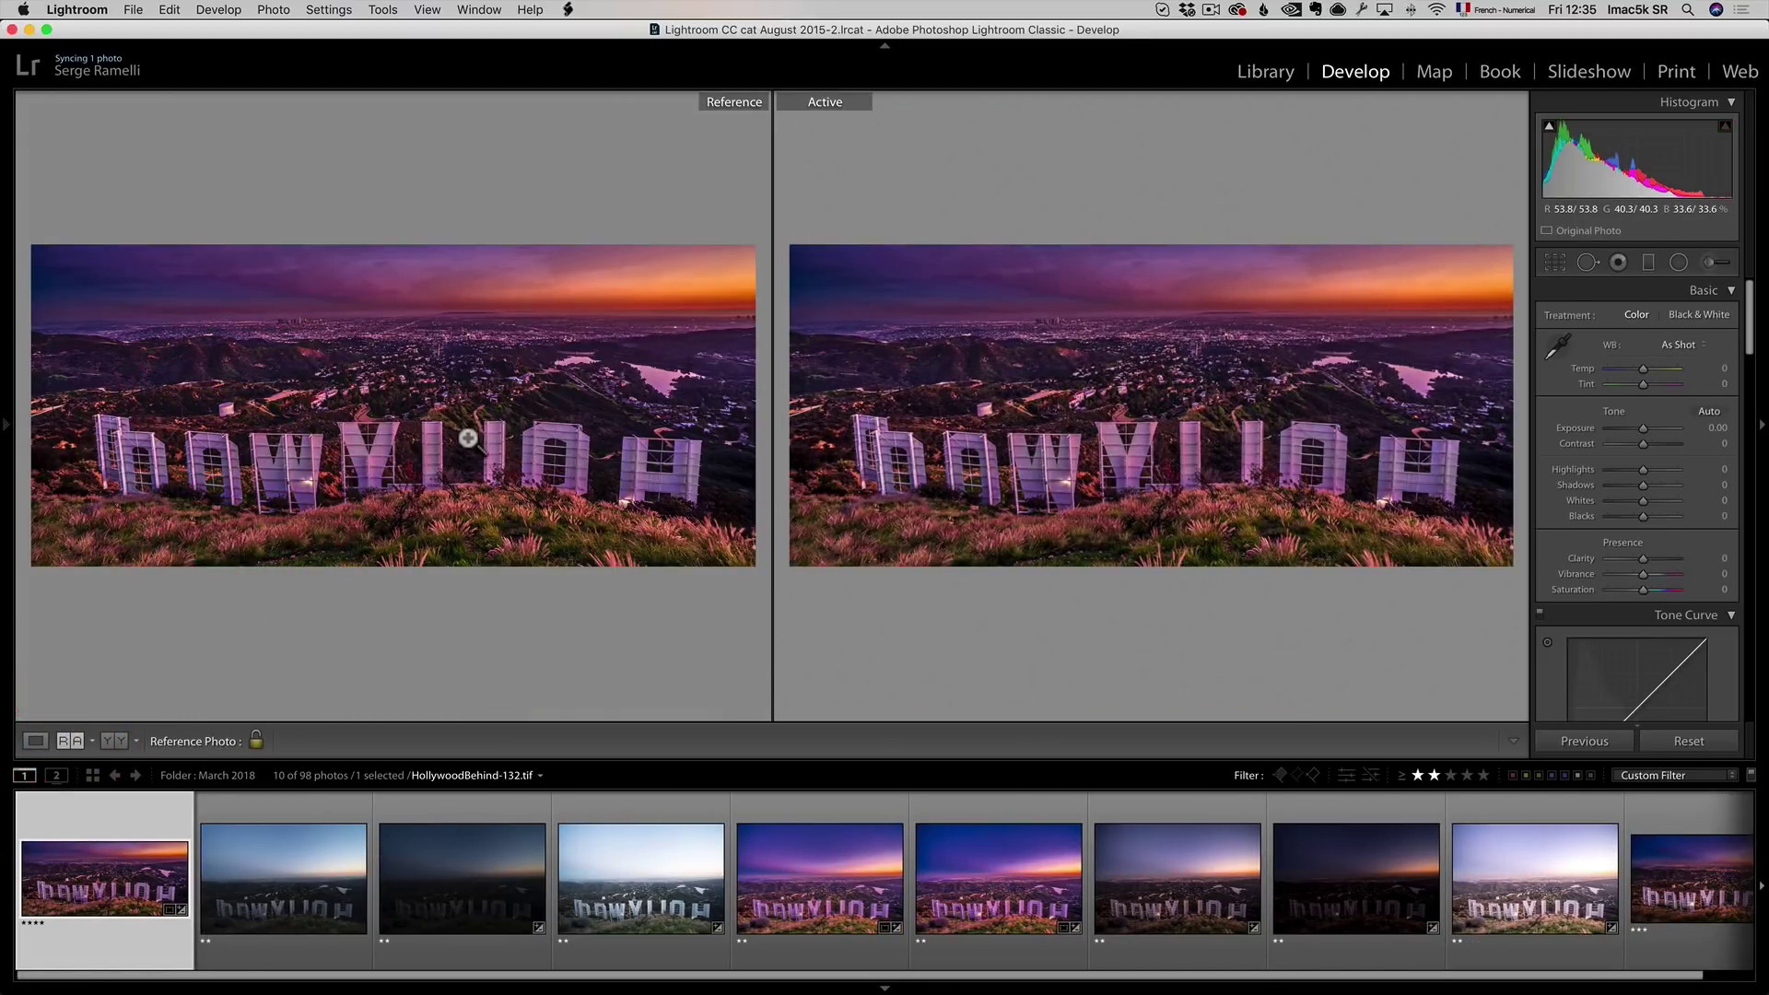
pyautogui.click(1742, 974)
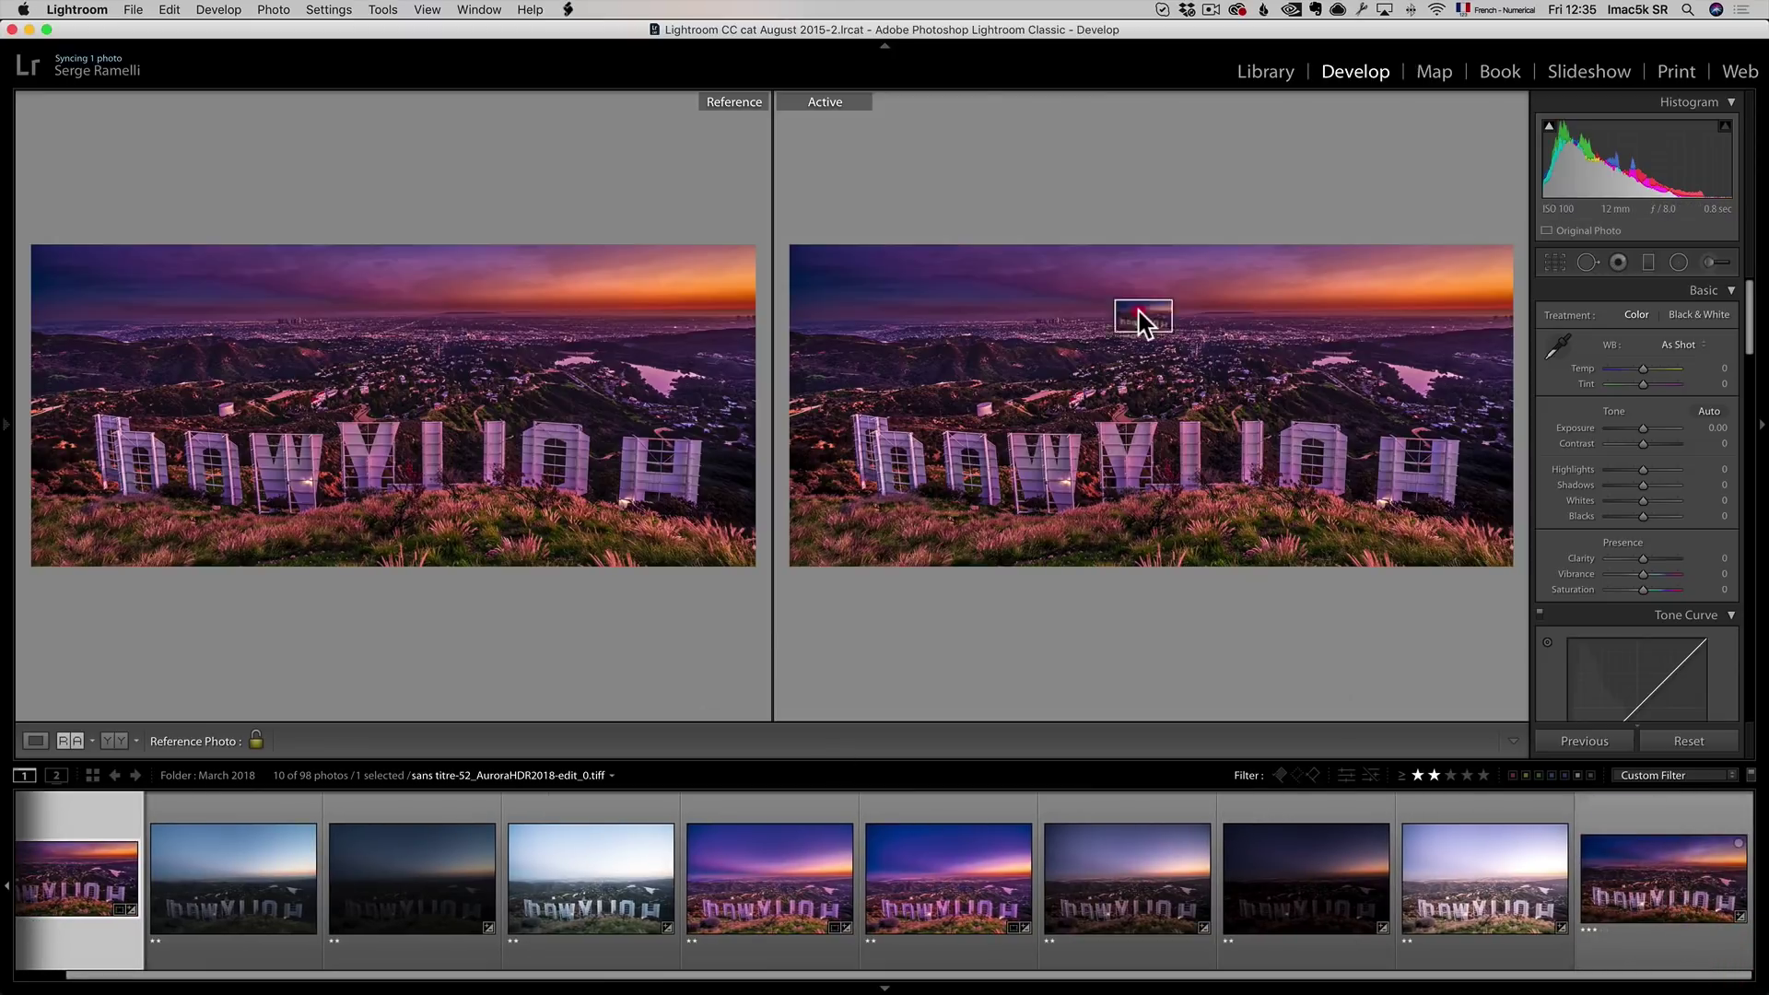
pyautogui.moveTo(1139, 318); pyautogui.dragTo(1152, 347)
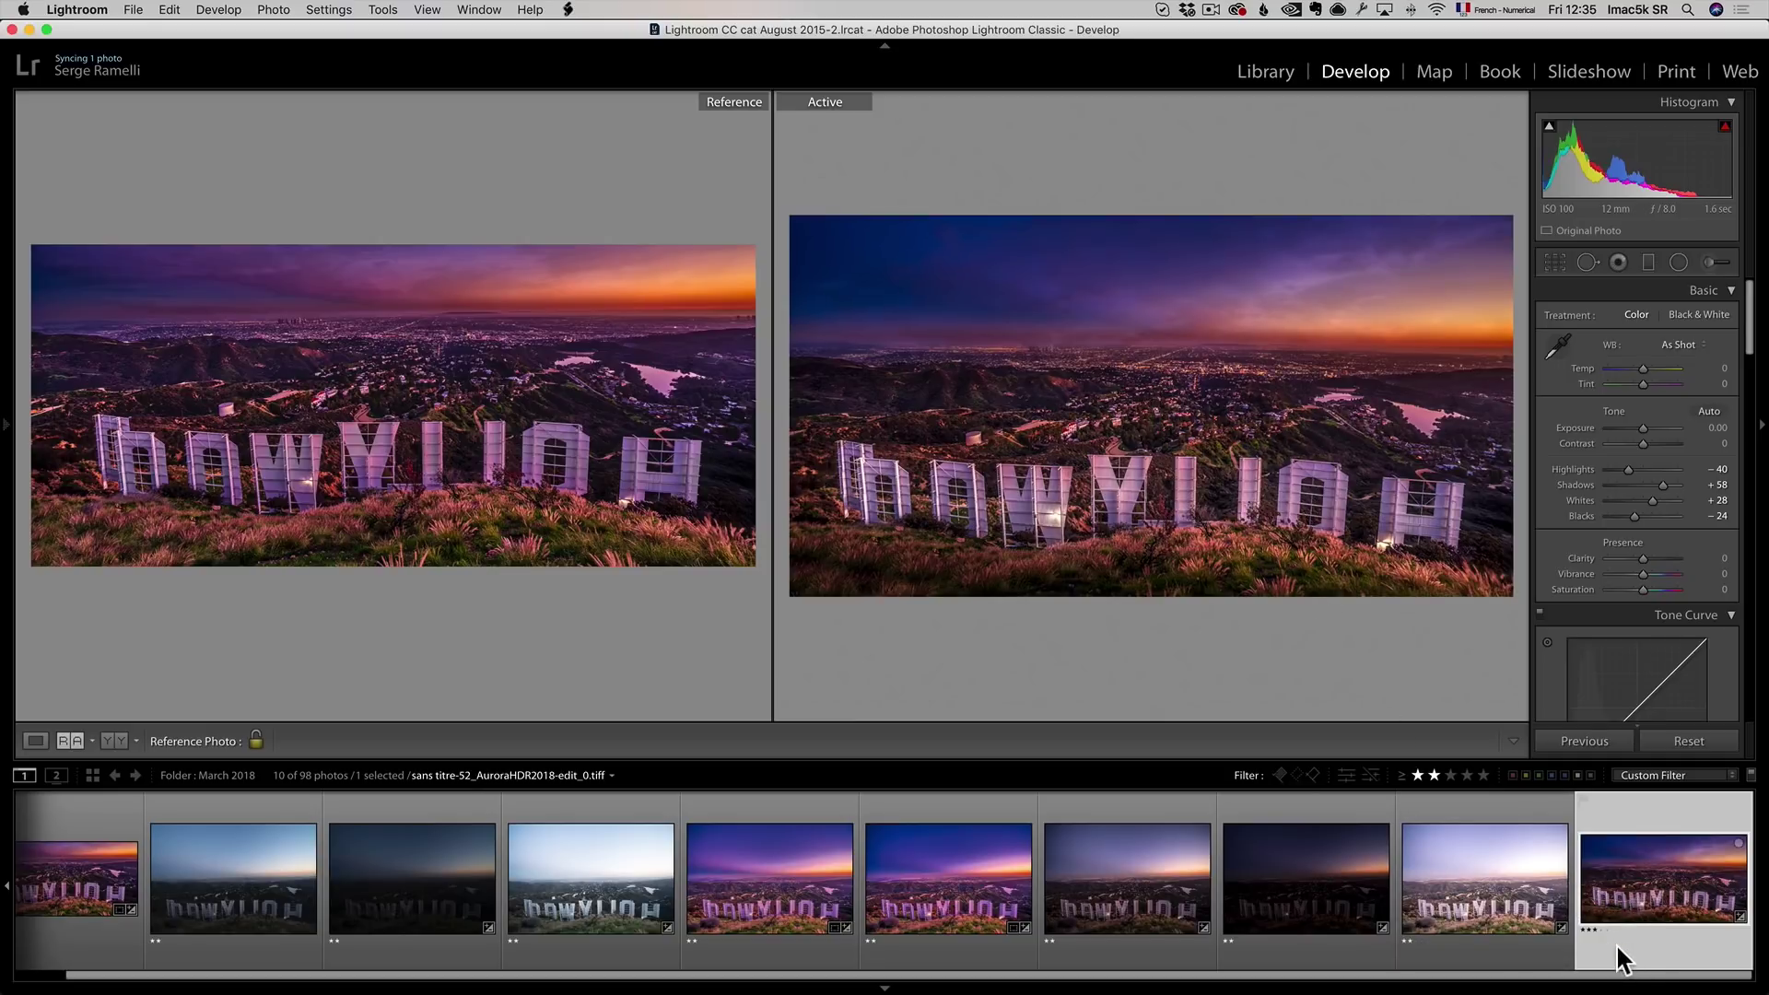
# Make the new edit the active photo and check its detail zoomed in.
pyautogui.click(1659, 883)
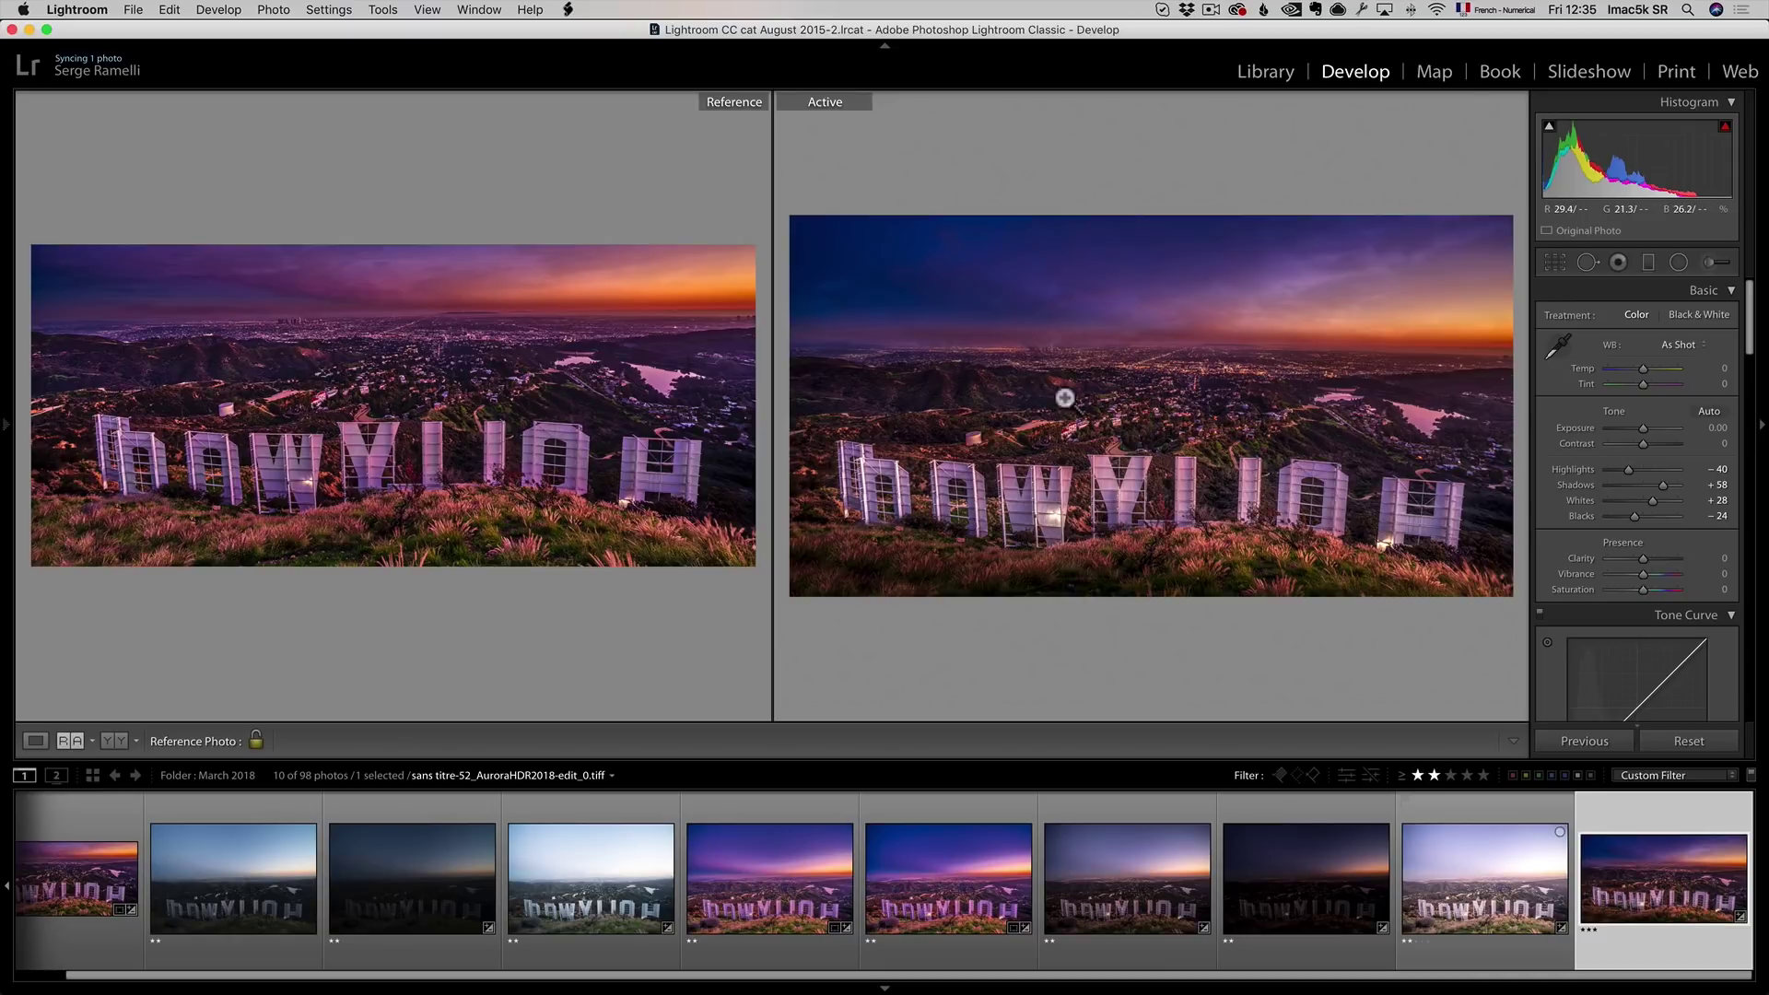
pyautogui.click(1309, 383)
pyautogui.click(1346, 350)
pyautogui.click(1555, 262)
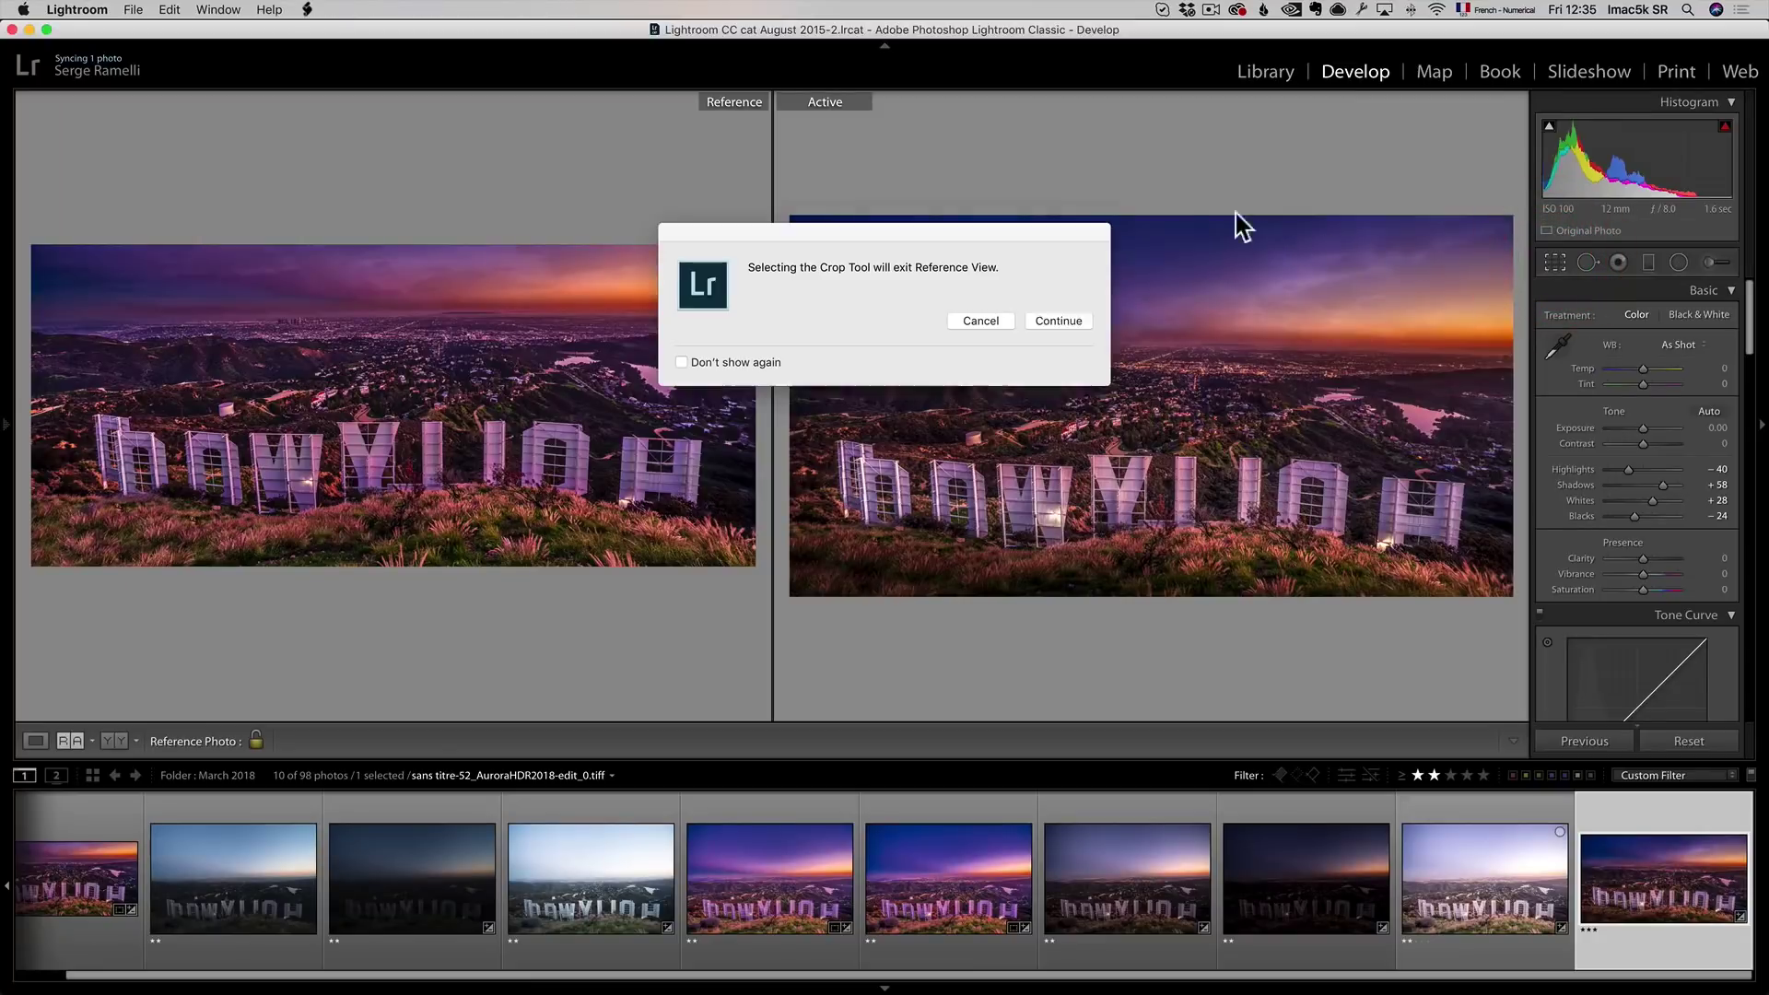
# Close Reference View and crop a strip off the top of the sky.
pyautogui.click(983, 321)
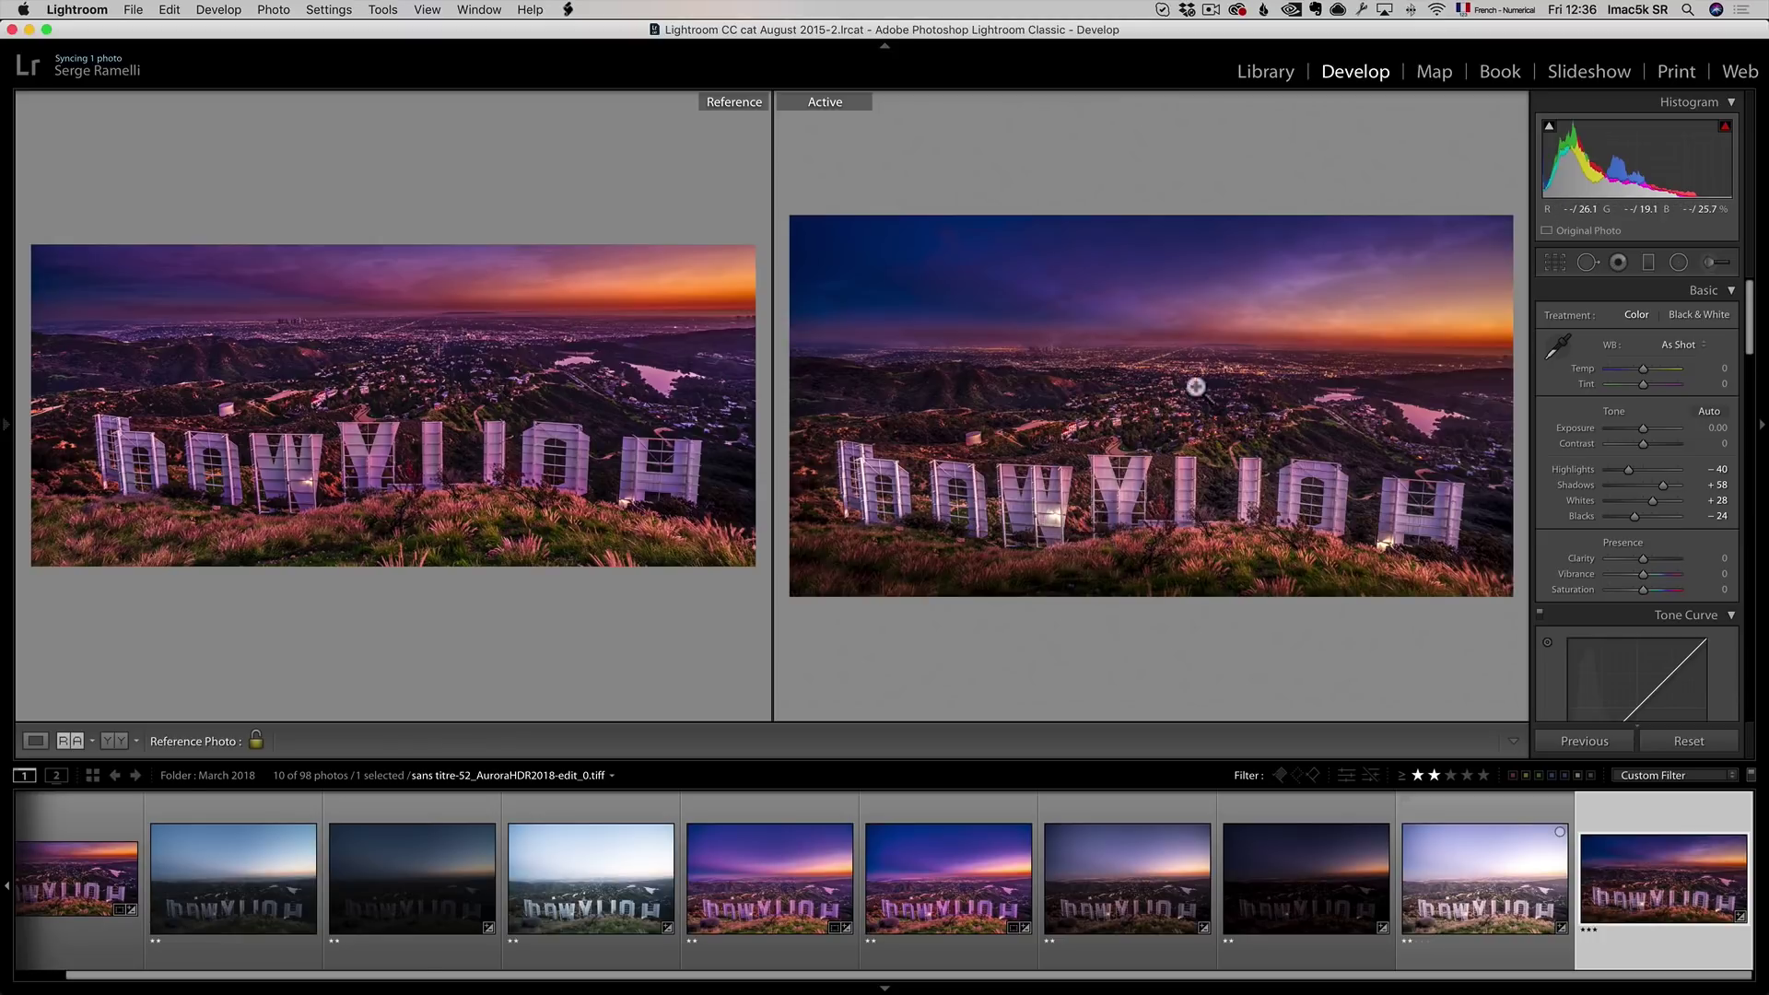
pyautogui.moveTo(1208, 370)
pyautogui.mouseDown()
pyautogui.moveTo(1094, 364)
pyautogui.moveTo(1235, 388)
pyautogui.mouseUp()
pyautogui.click(1555, 262)
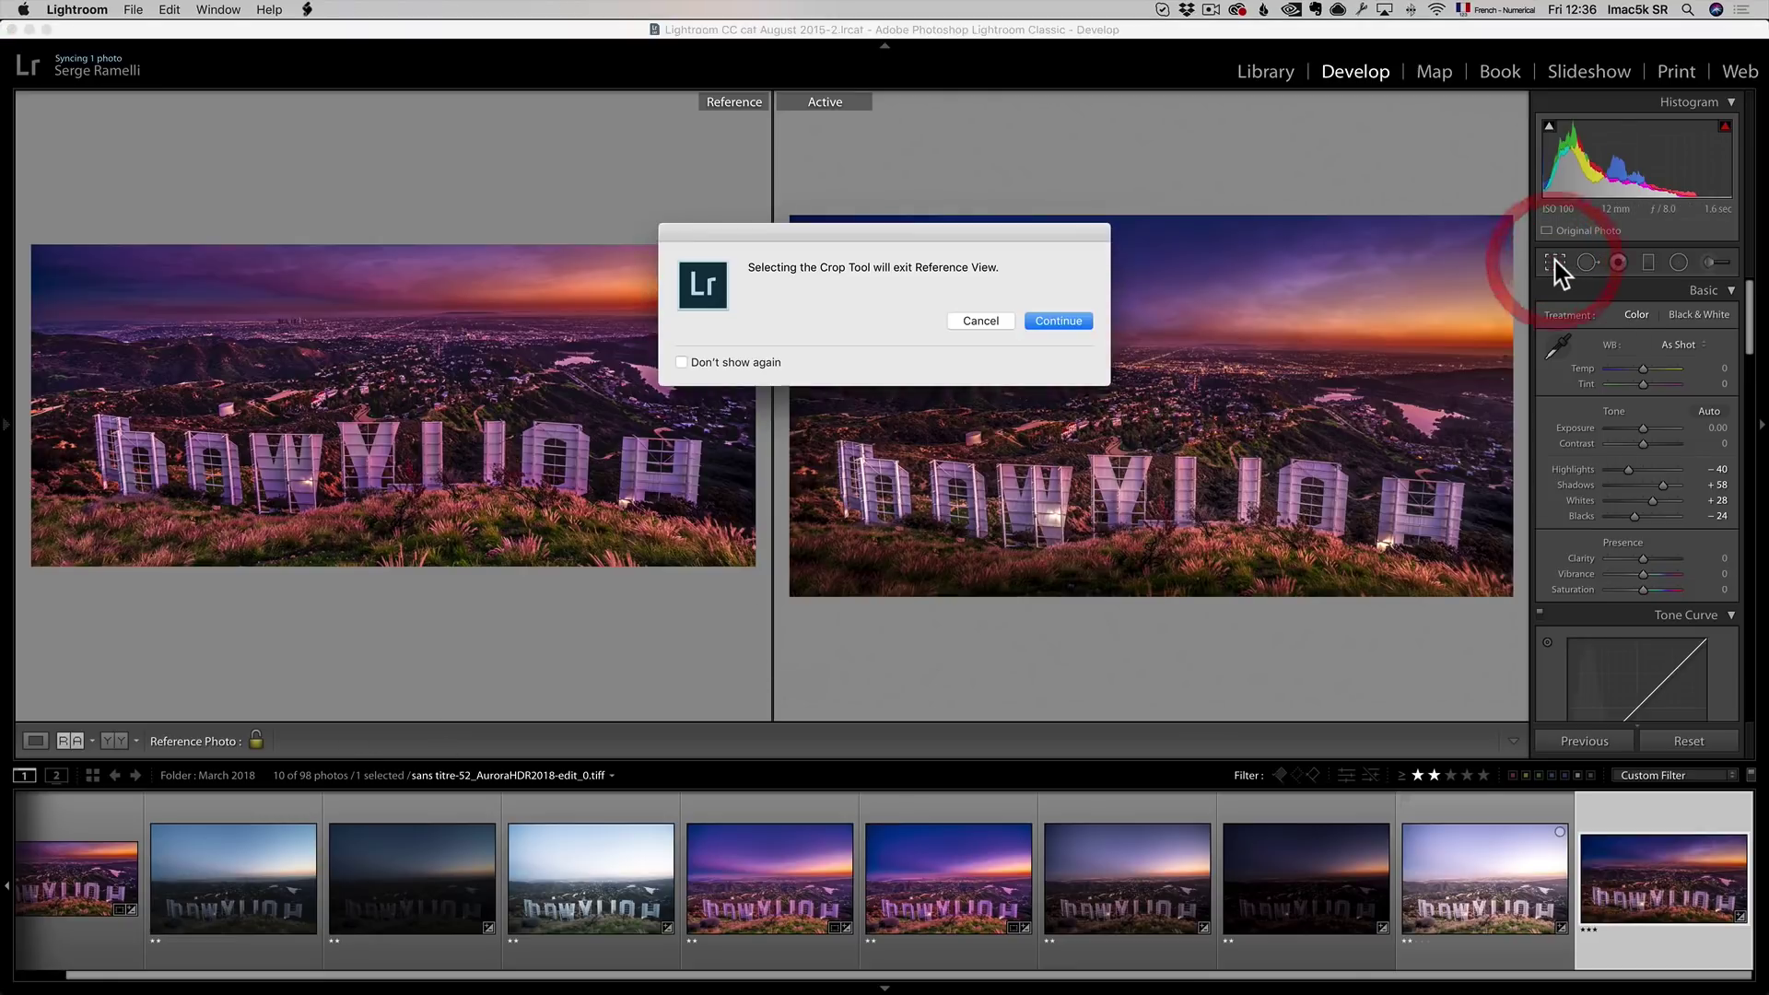
pyautogui.click(1066, 315)
pyautogui.moveTo(778, 101); pyautogui.dragTo(772, 156)
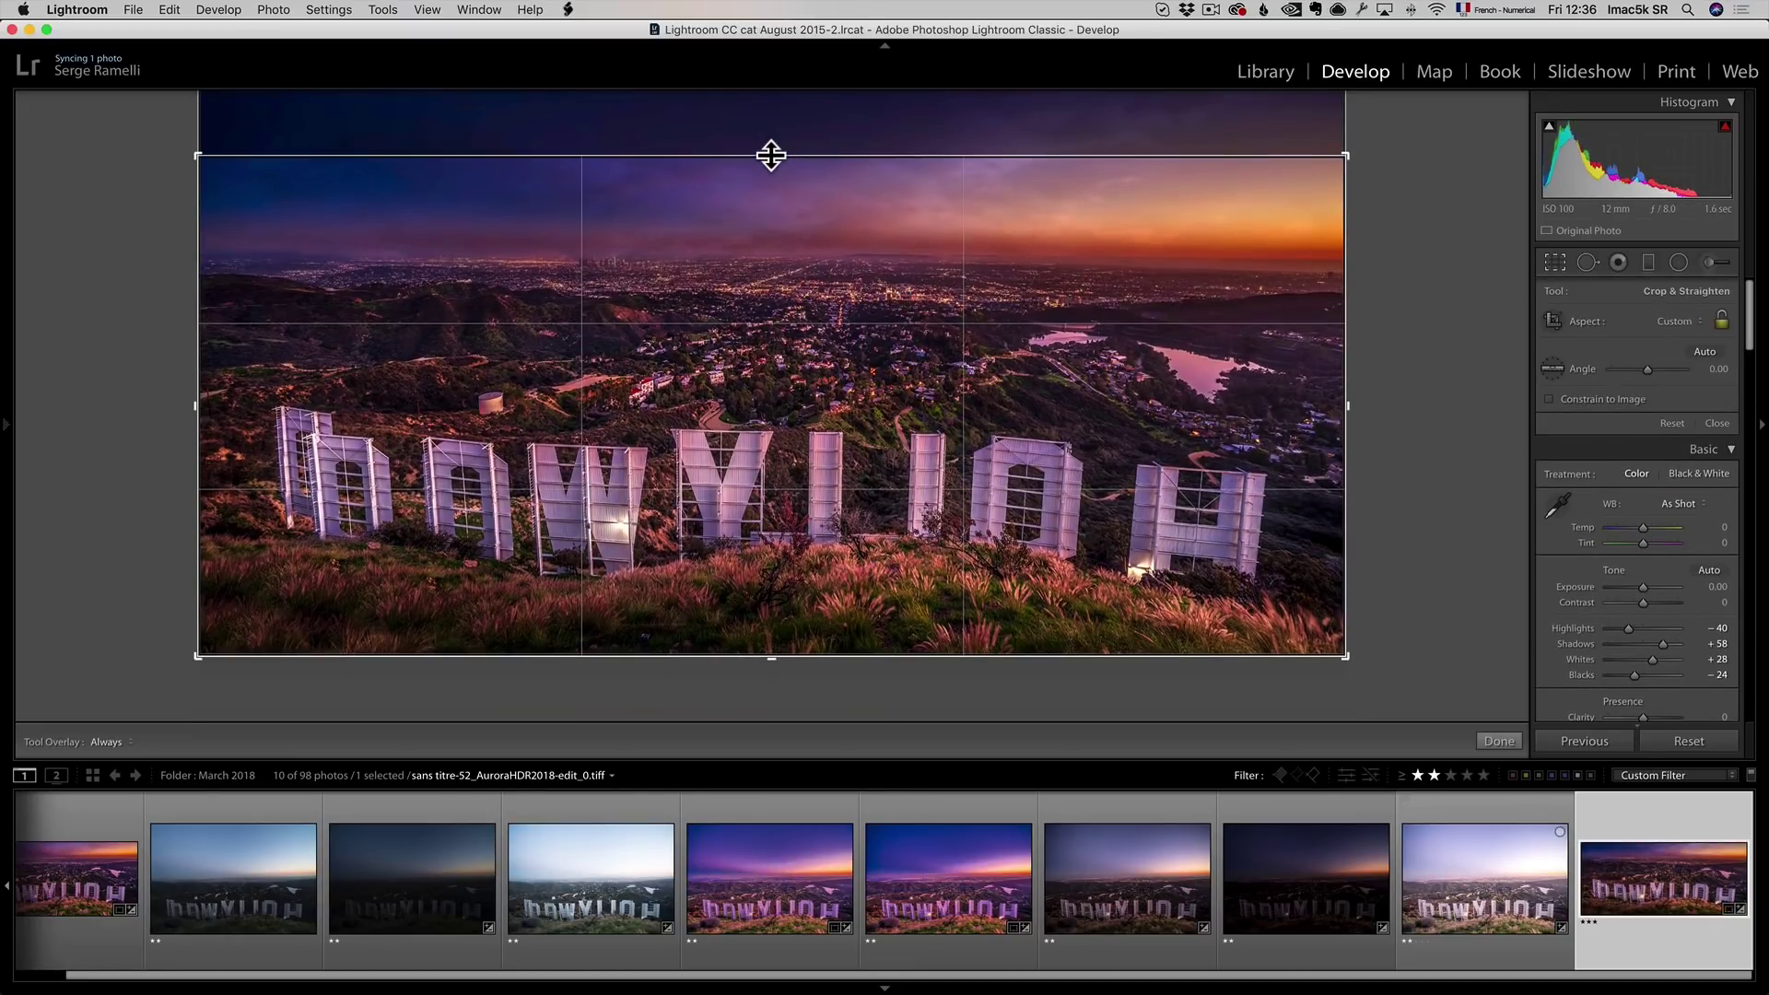
pyautogui.press('Return')
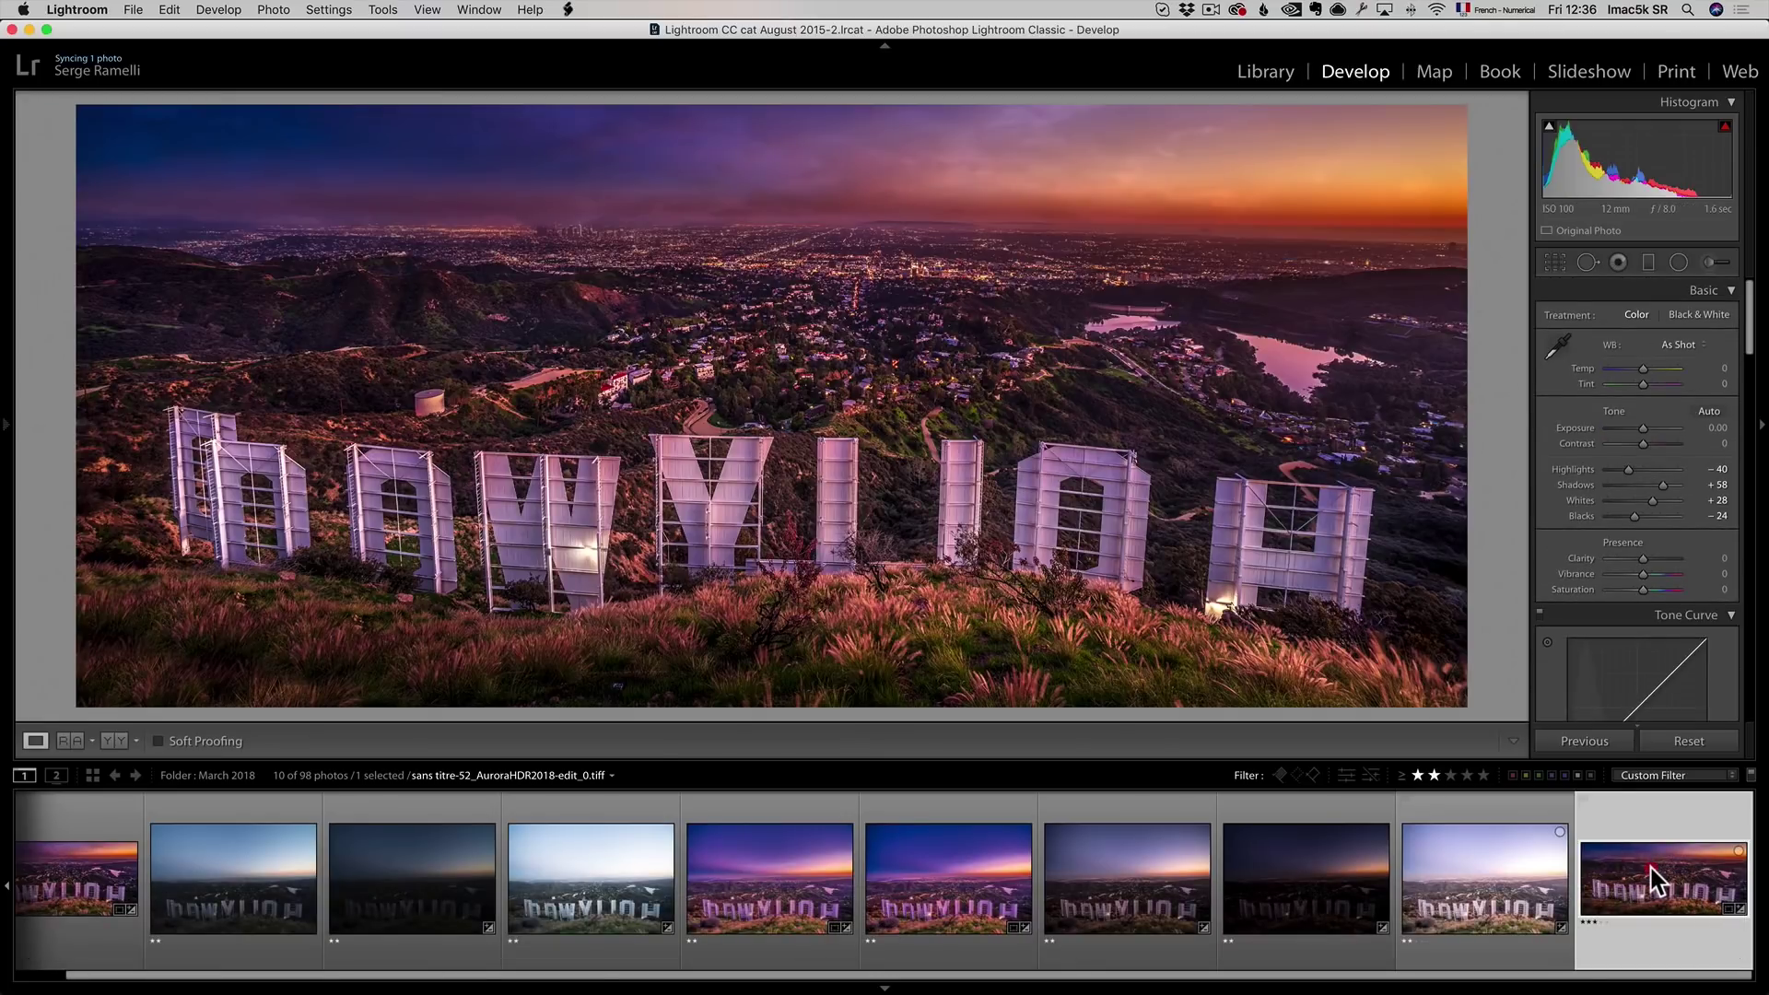